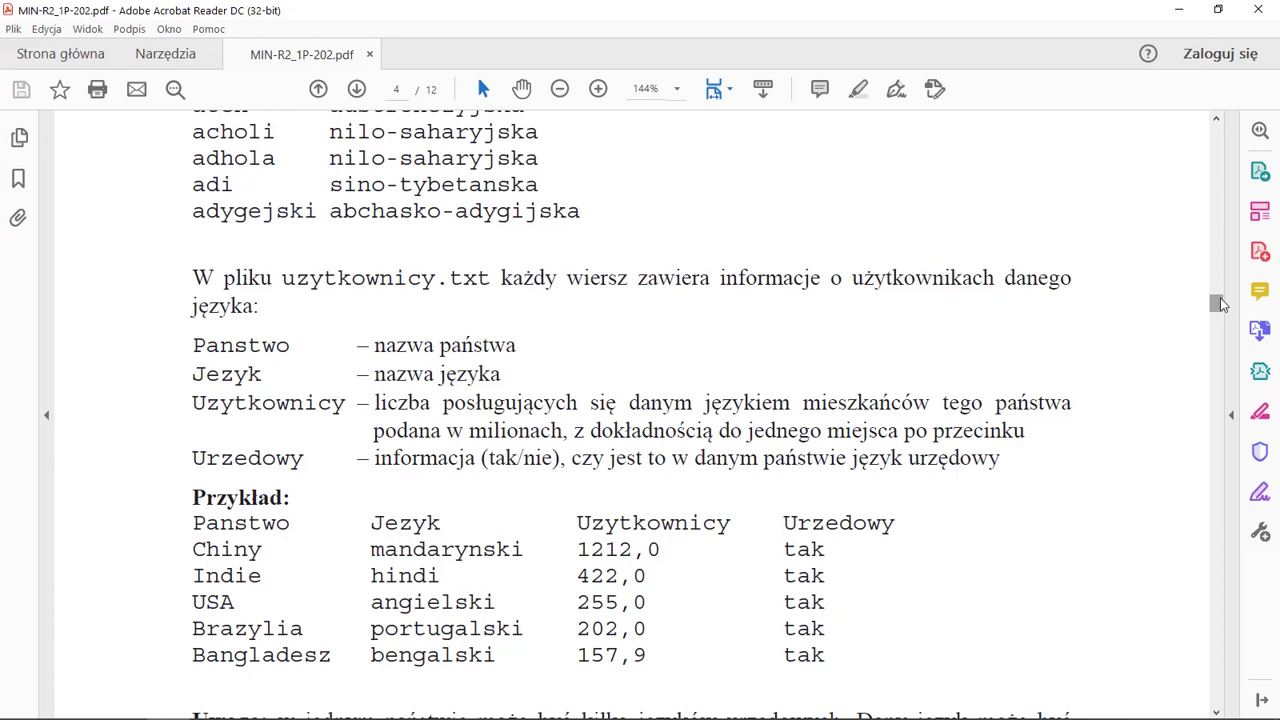
Switch to Access and start importing the text file jezyki.txt from the Matura folder into a new table
drag(1220, 304, 1220, 317)
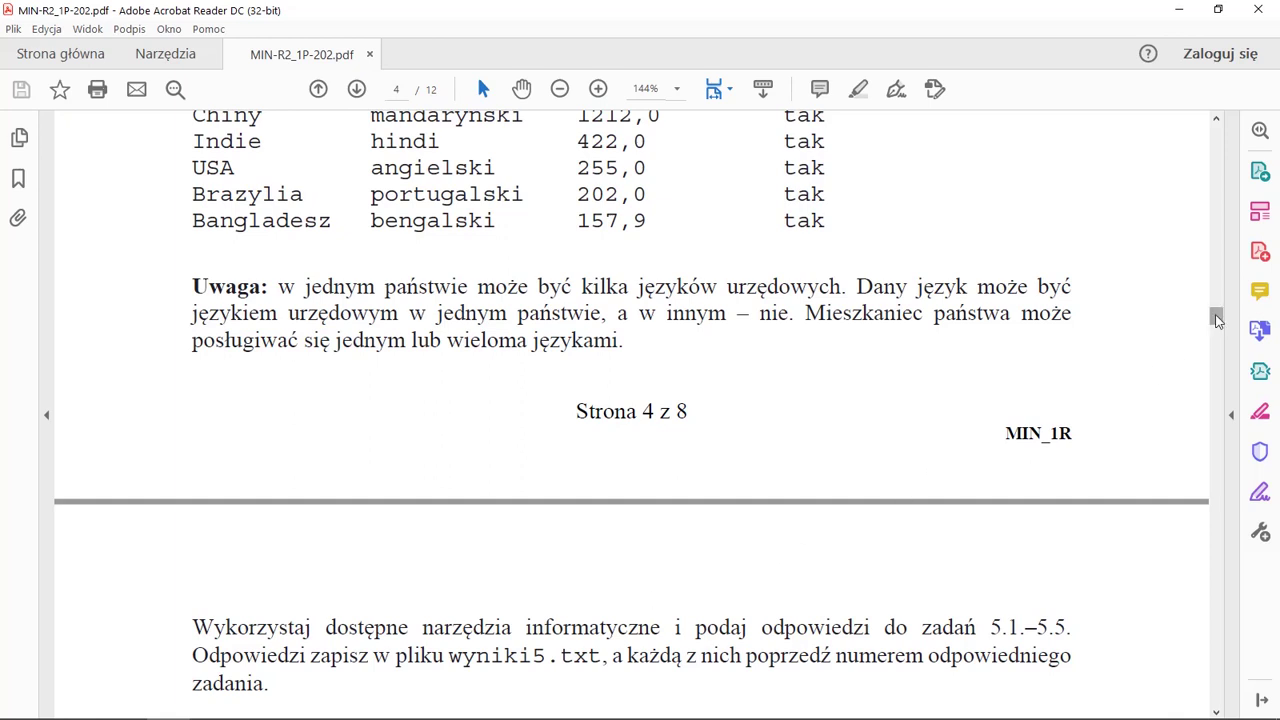
drag(1216, 316, 1216, 338)
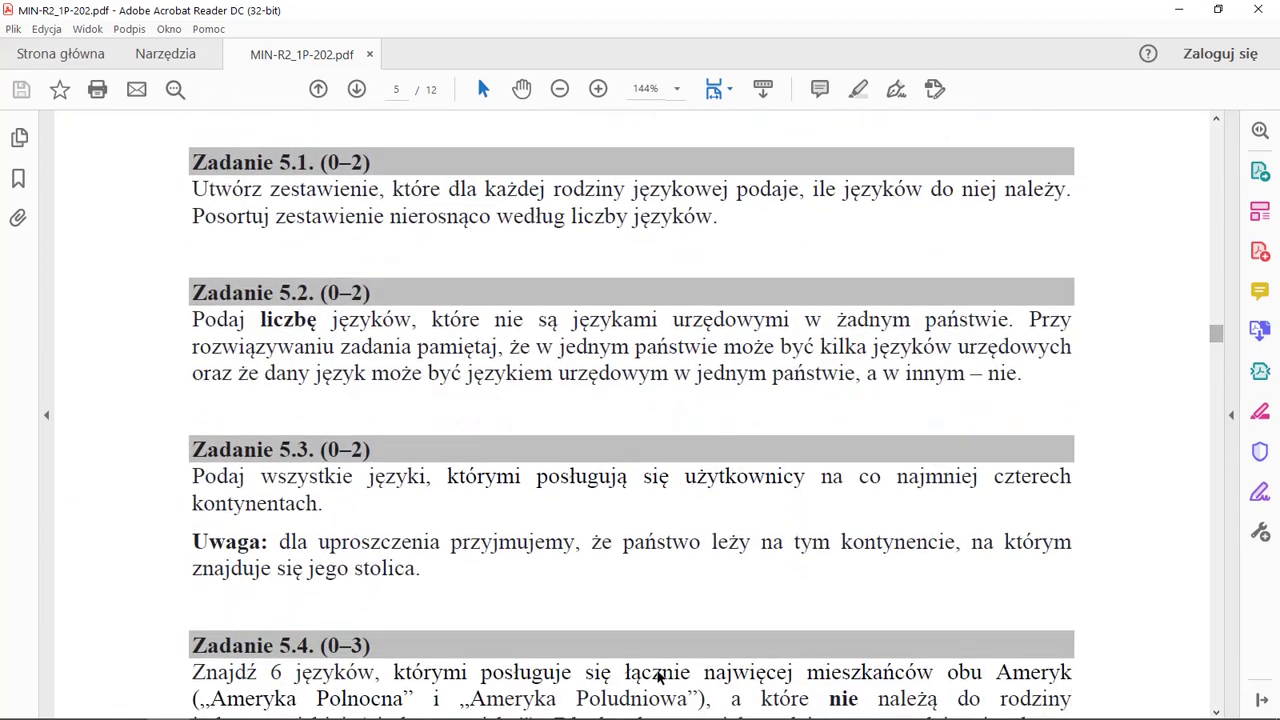
click(256, 704)
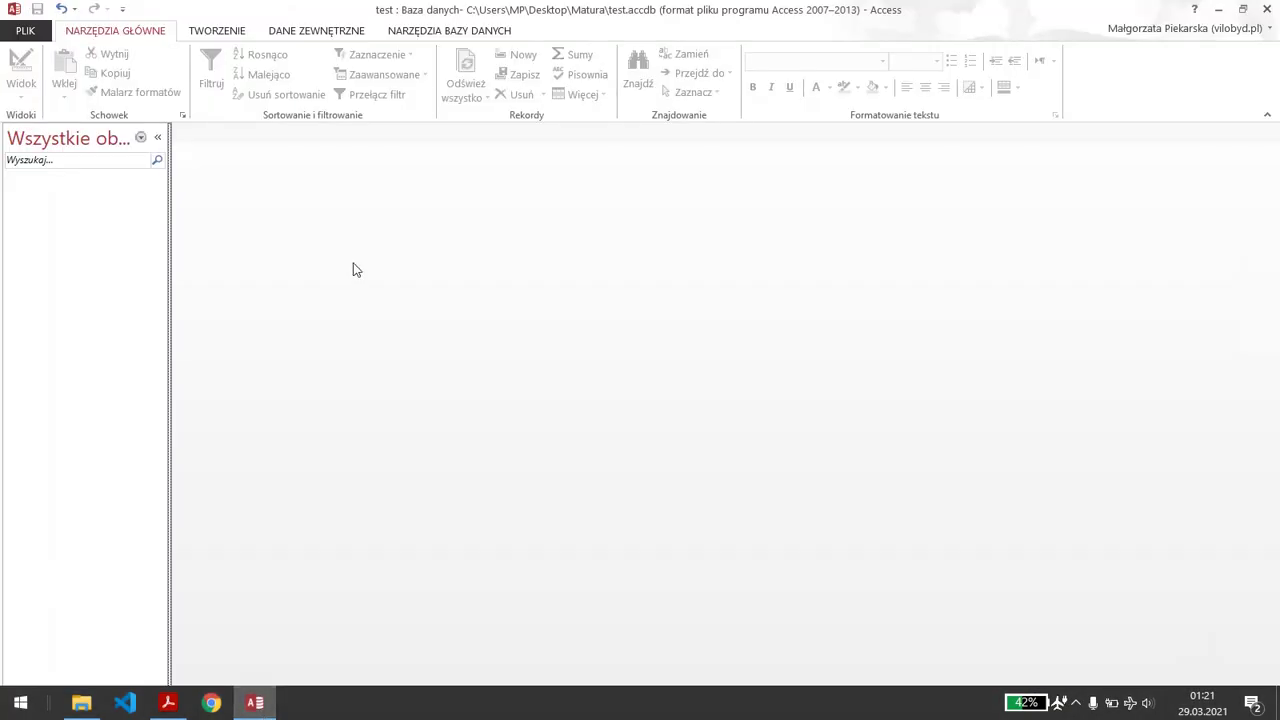
click(303, 38)
click(343, 56)
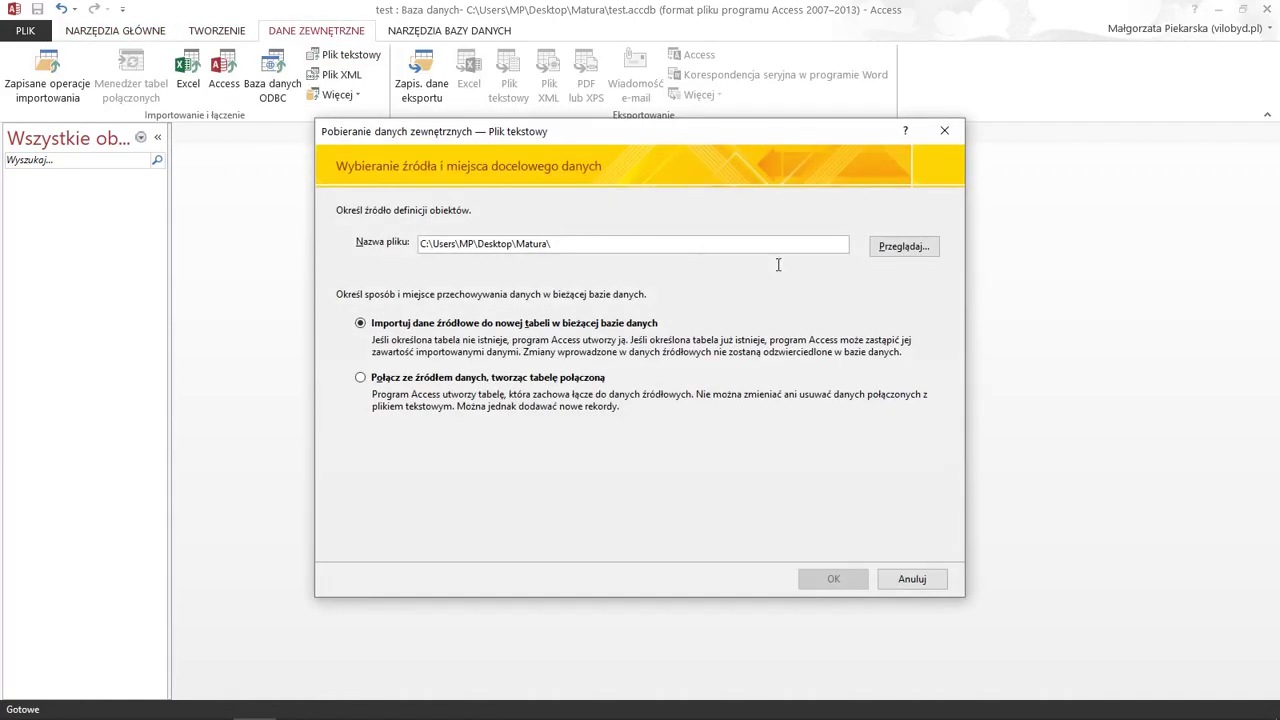
click(887, 250)
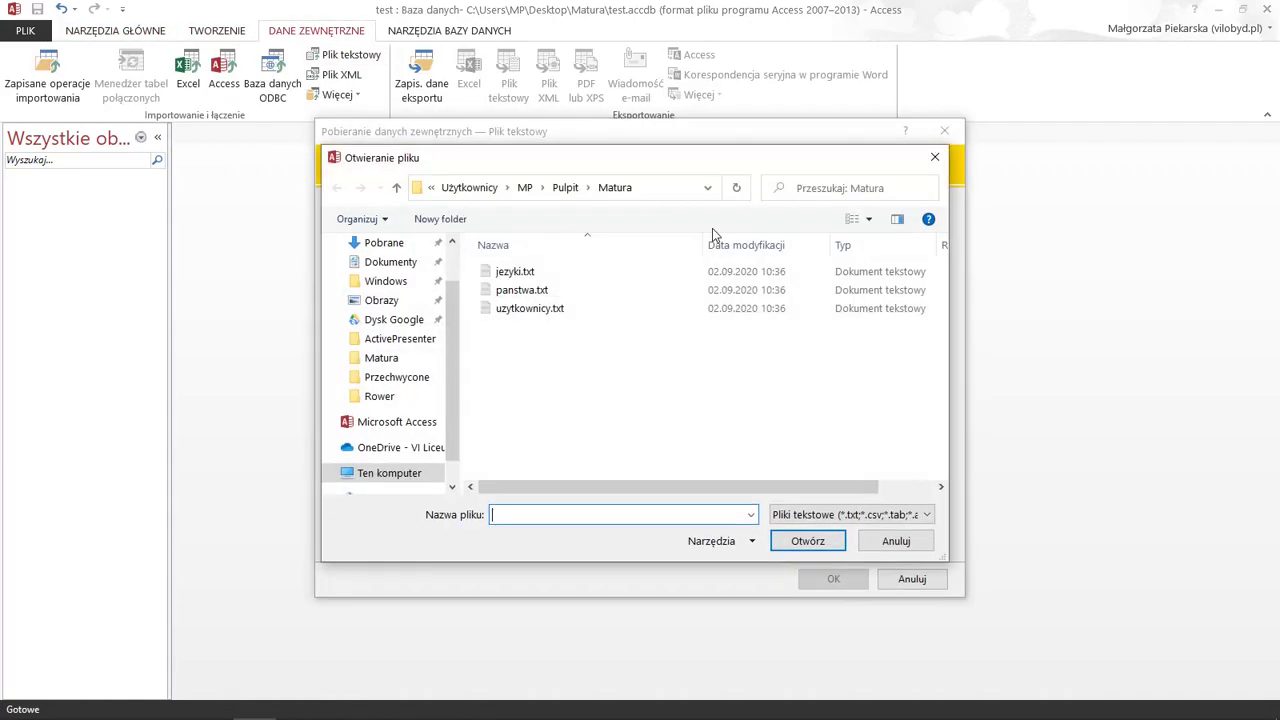
double_click(561, 271)
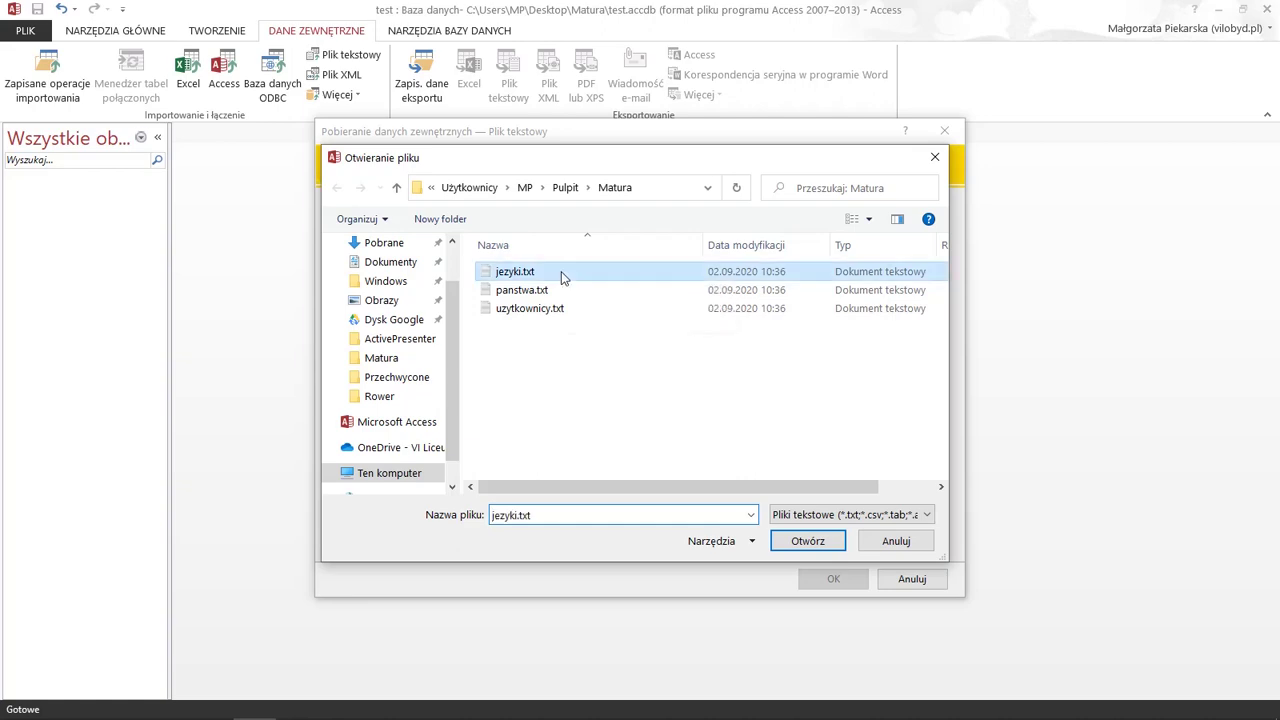
click(834, 581)
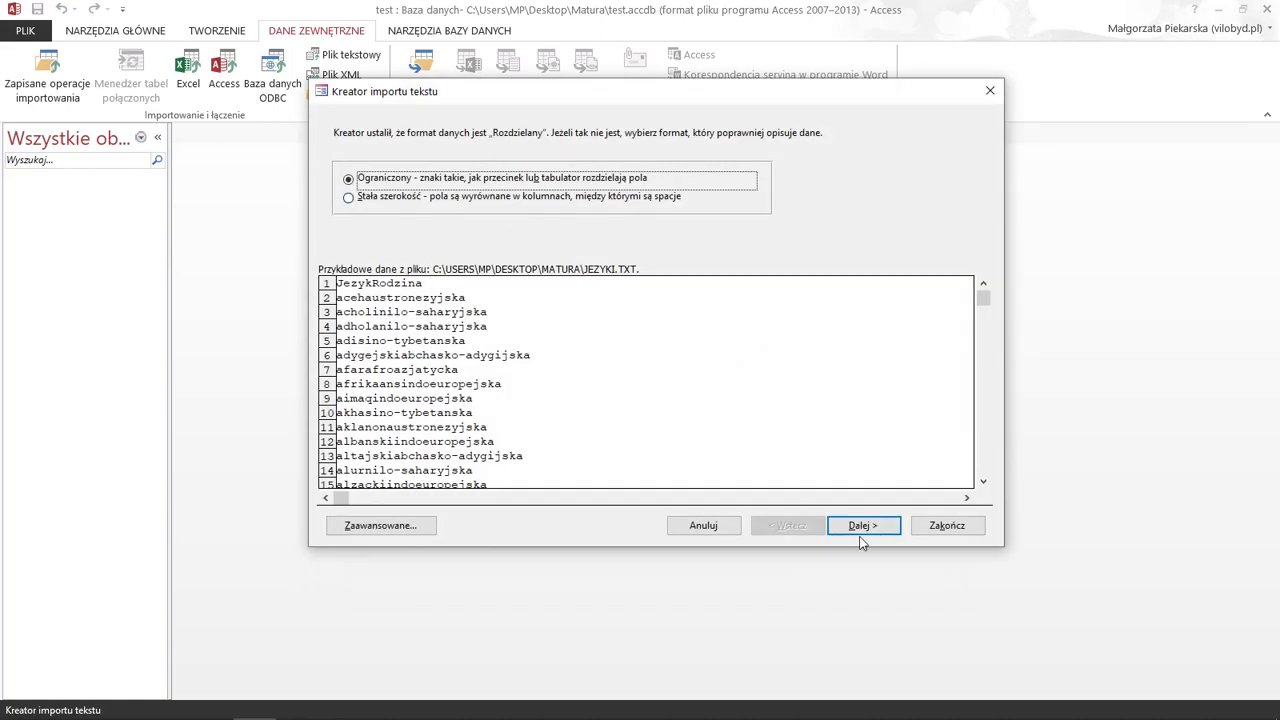
Keep jezyki.txt as tab-delimited data and treat its first row as field names
click(862, 526)
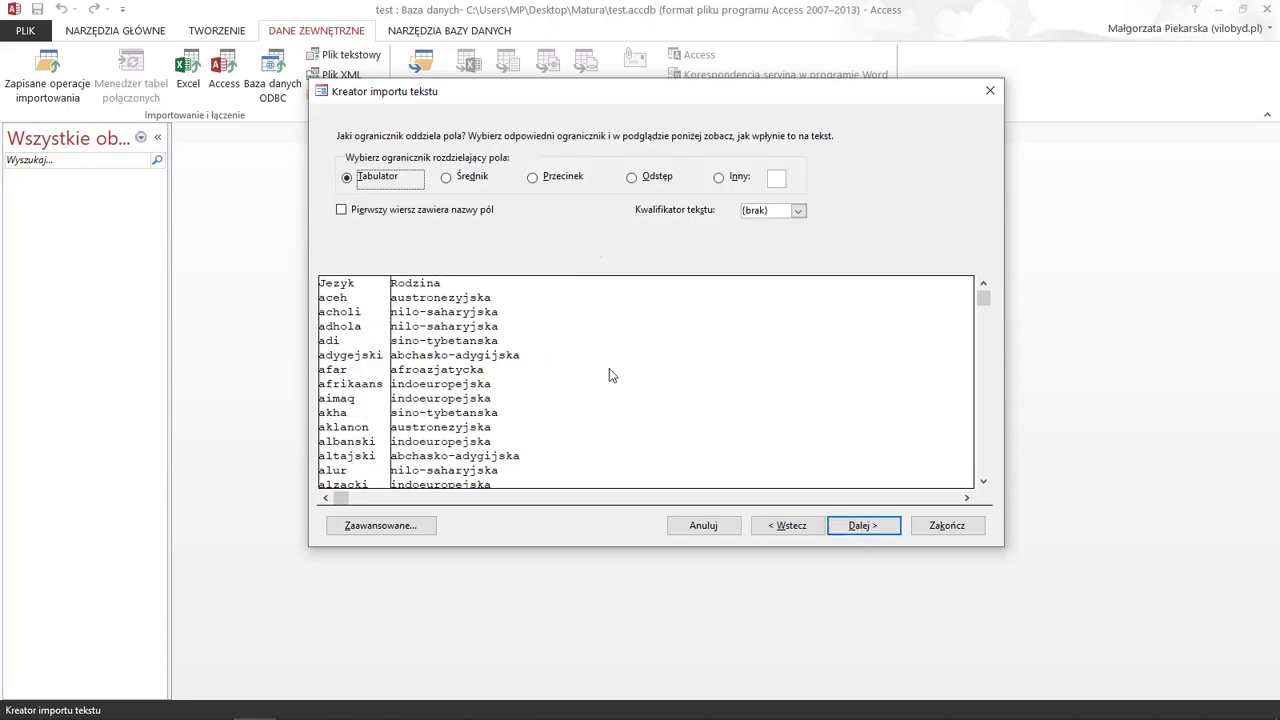
click(444, 210)
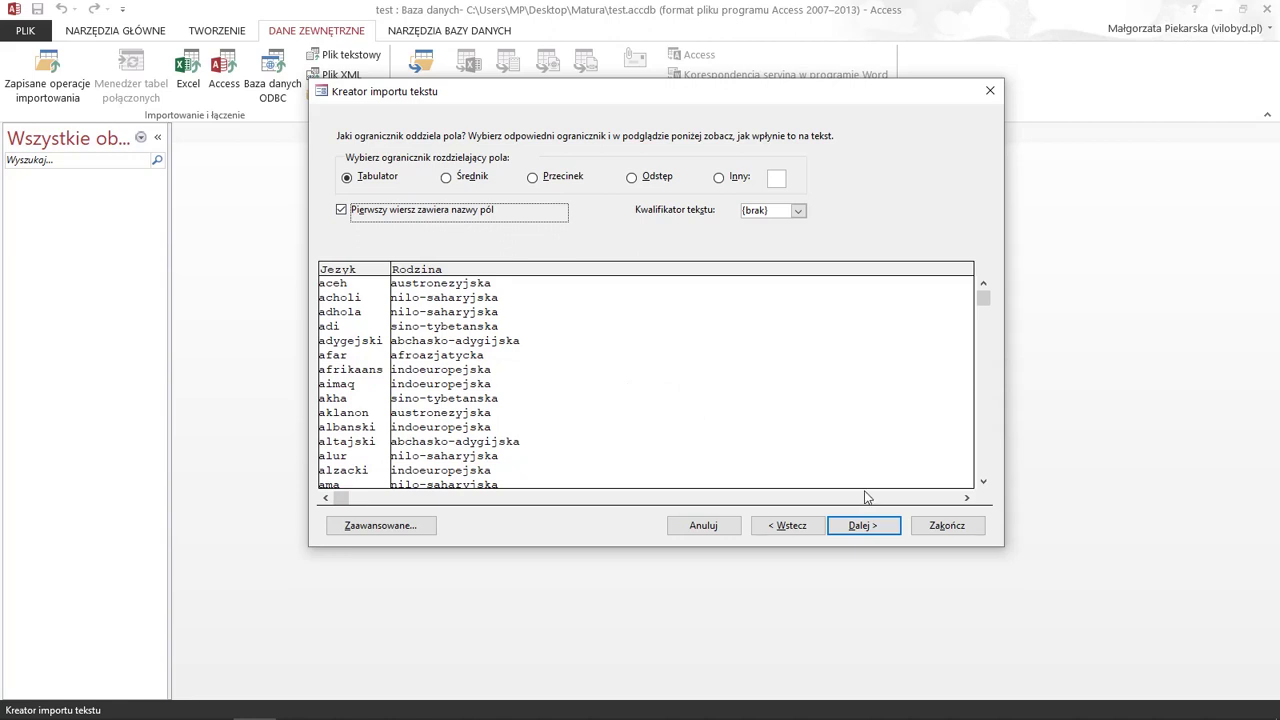
click(862, 525)
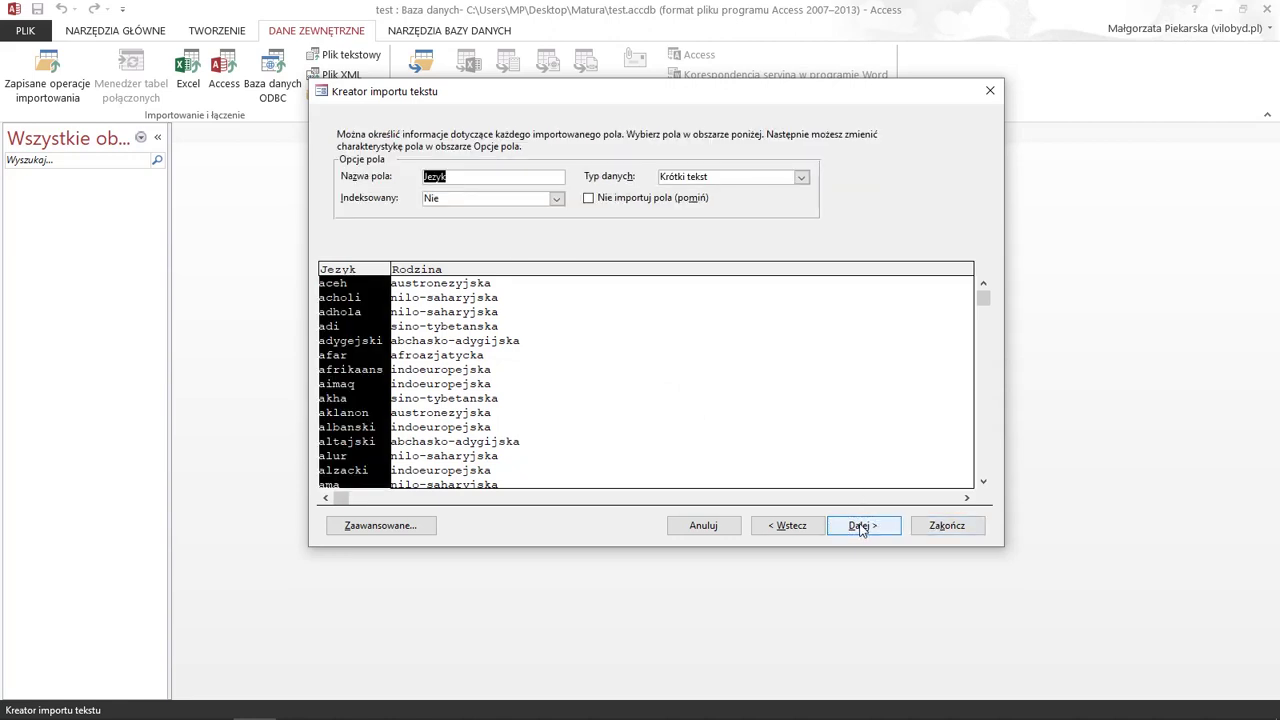
Choose Jezyk as the primary key and finish the import into table Jezyki without saving the import steps
click(862, 525)
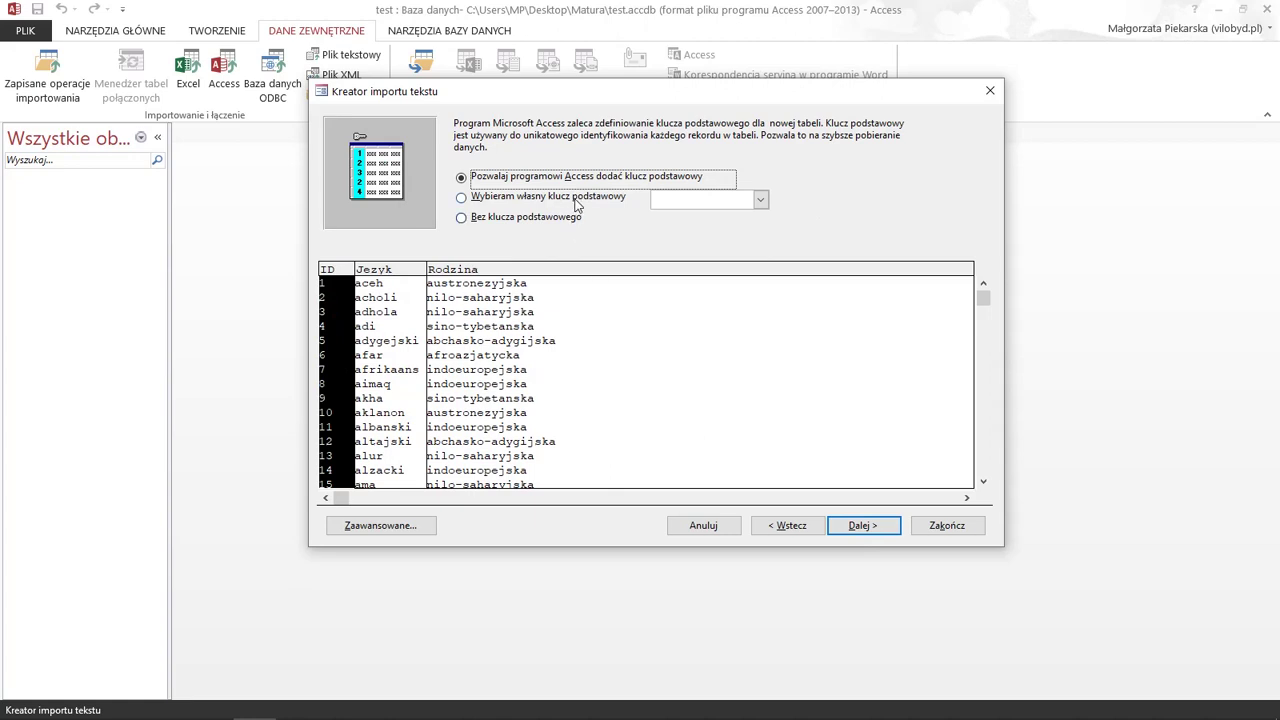
click(576, 200)
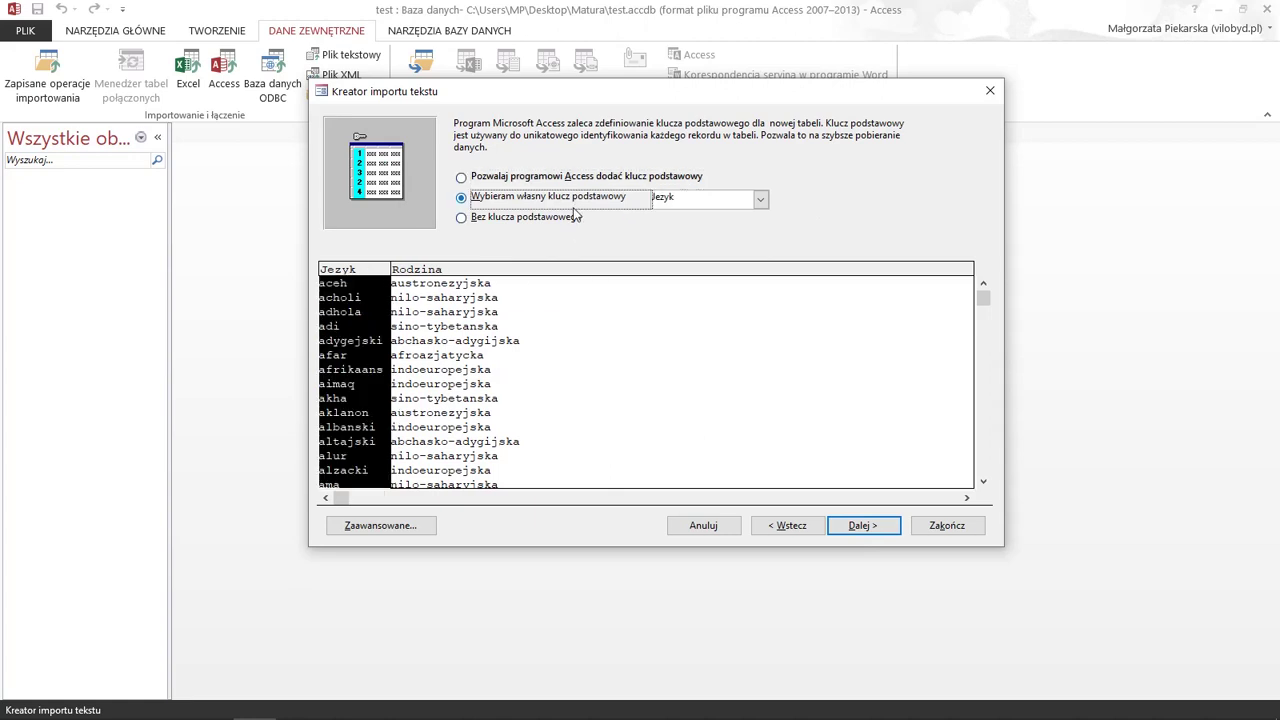
click(873, 528)
click(948, 524)
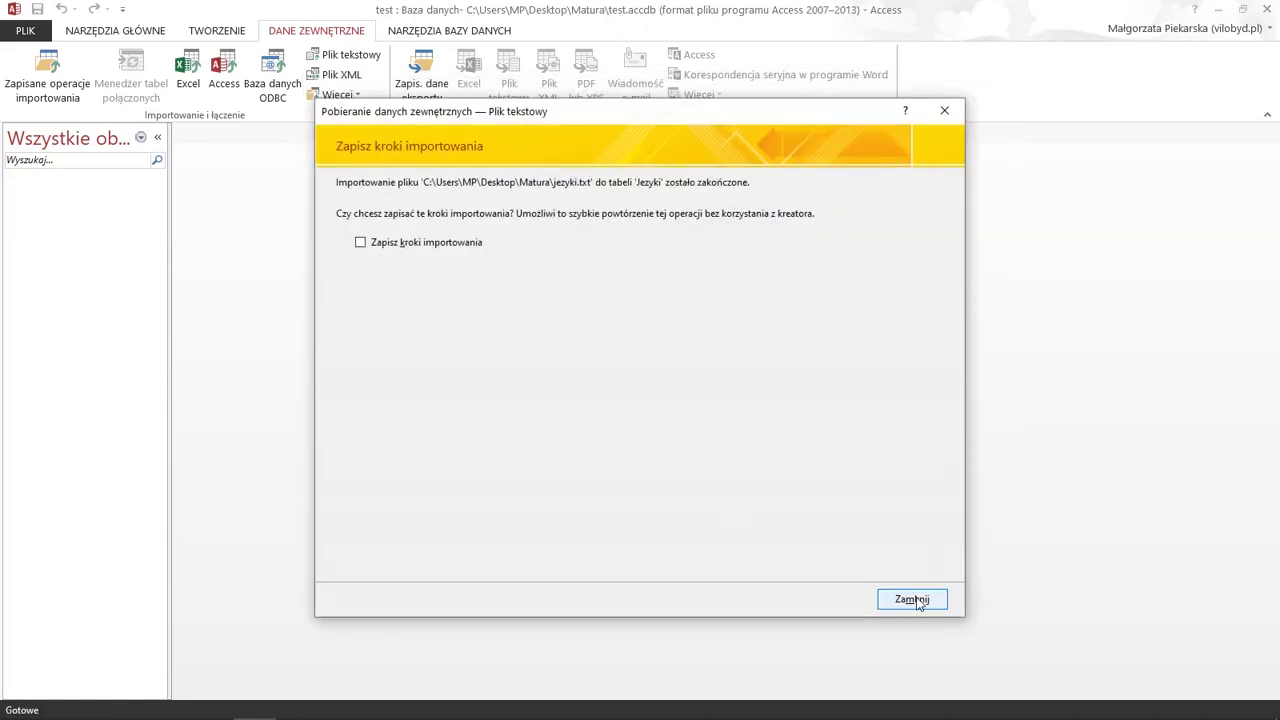
click(911, 599)
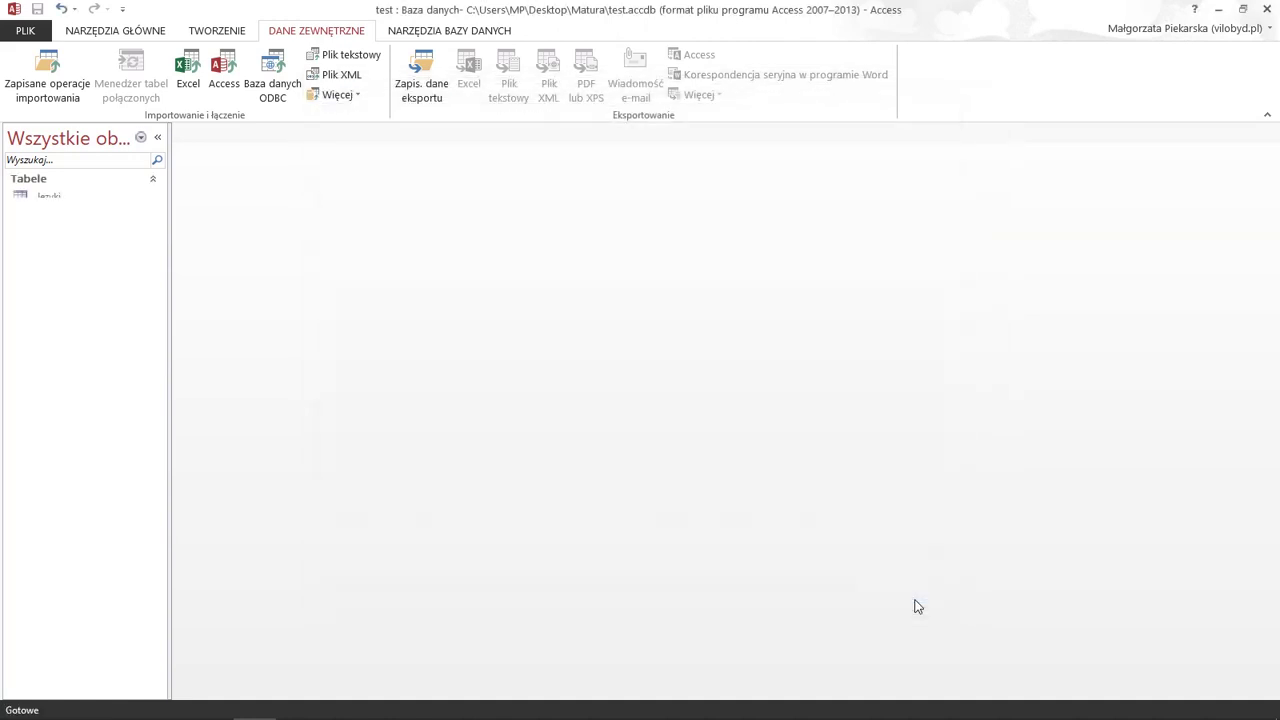
Start importing the text file panstwa.txt from the Matura folder into a new table
click(345, 58)
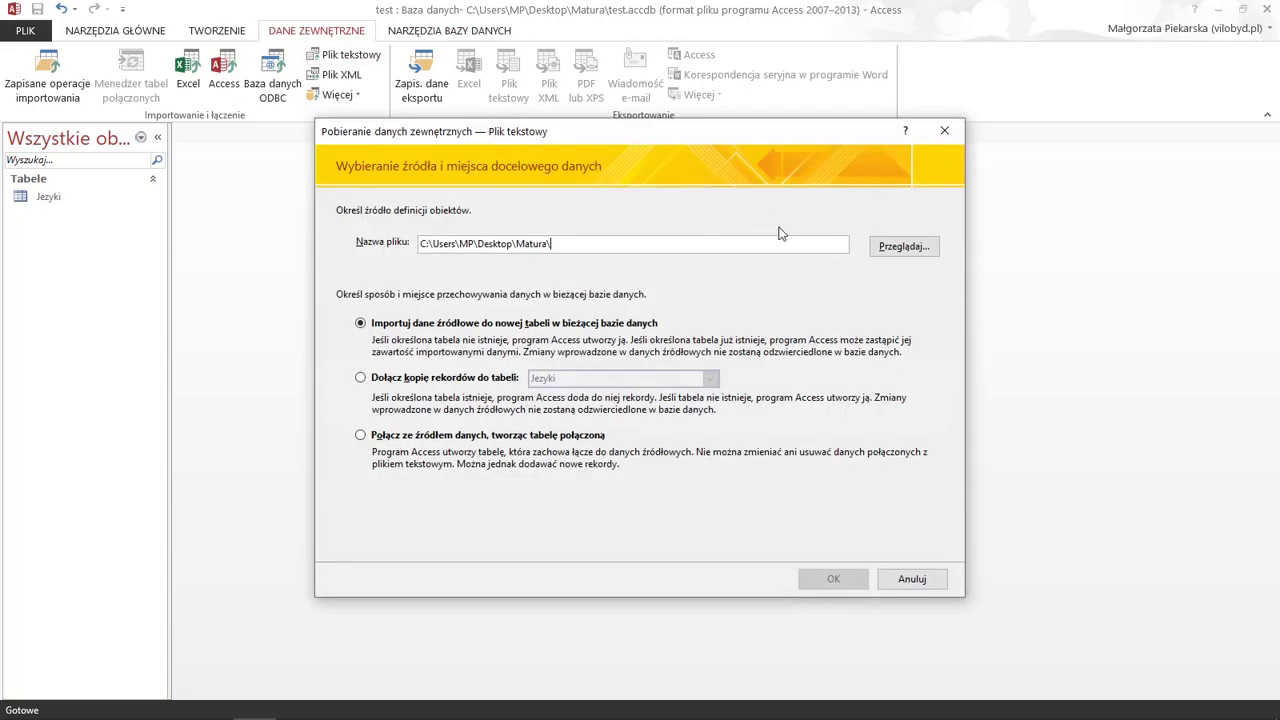
click(886, 250)
double_click(560, 292)
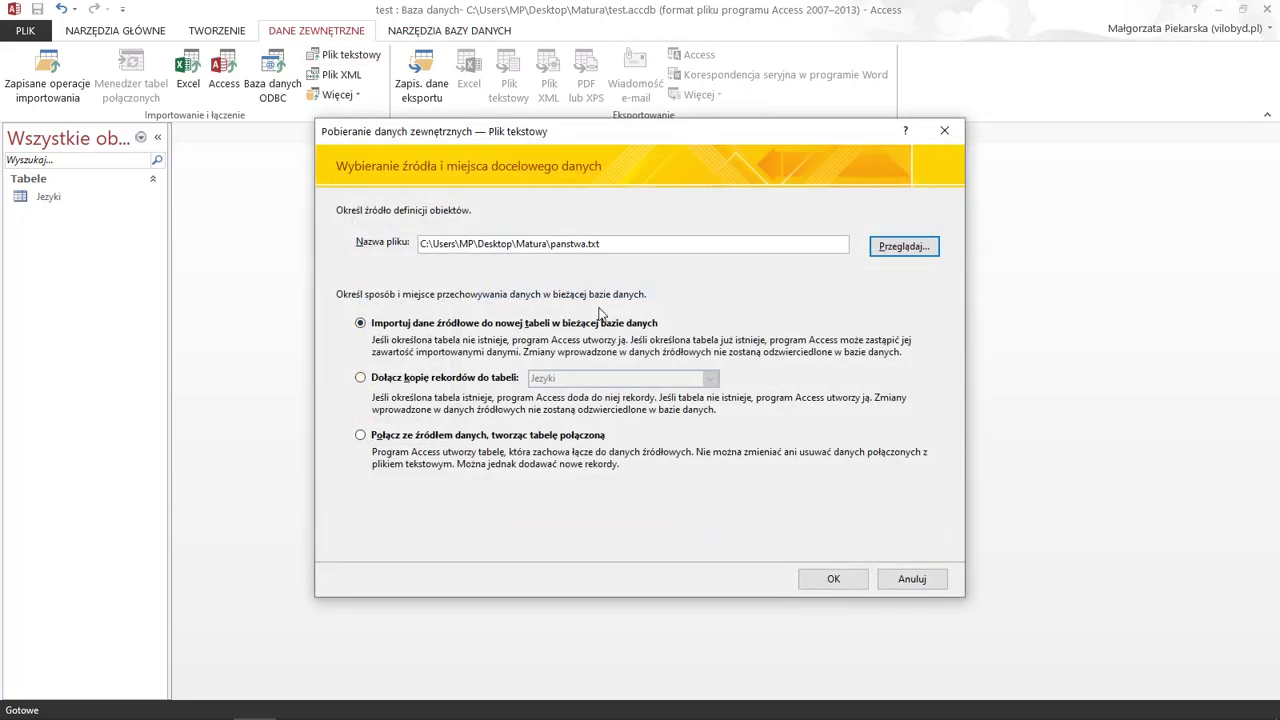
click(833, 579)
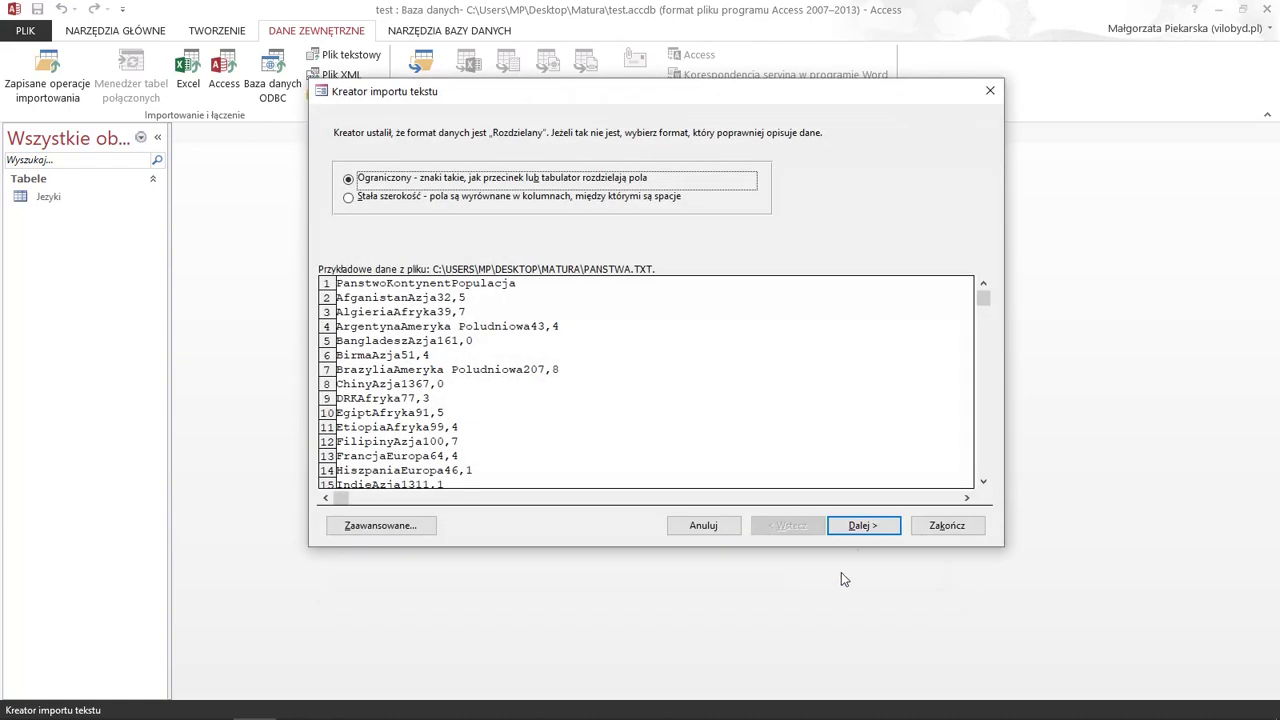
Keep panstwa.txt tab-delimited, treat its first row as field names, and check the data type of the Populacja field
click(859, 527)
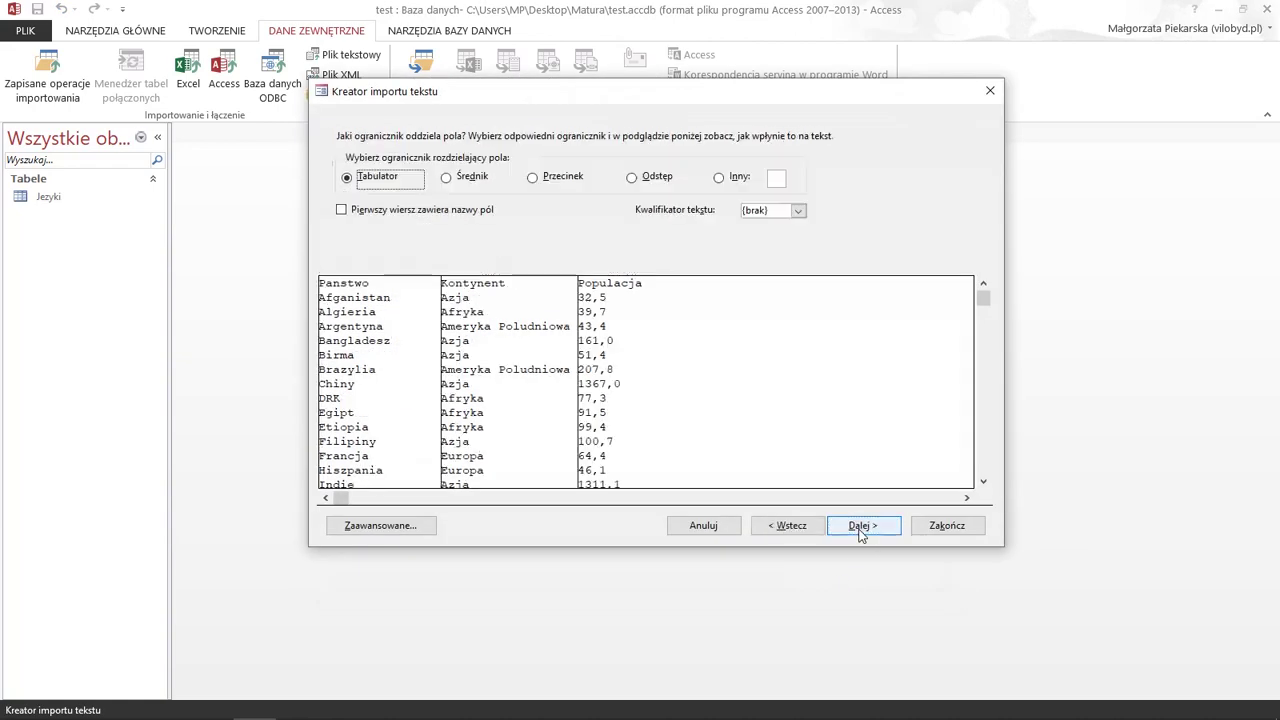
click(443, 209)
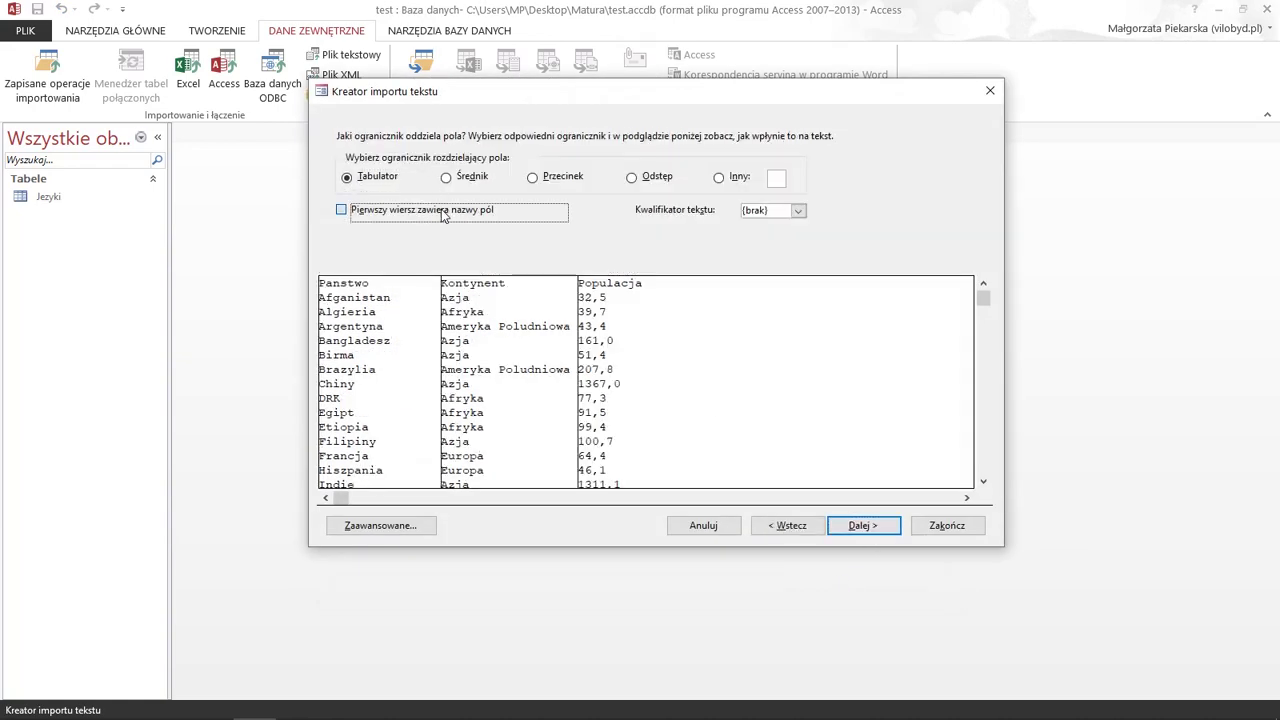
click(862, 526)
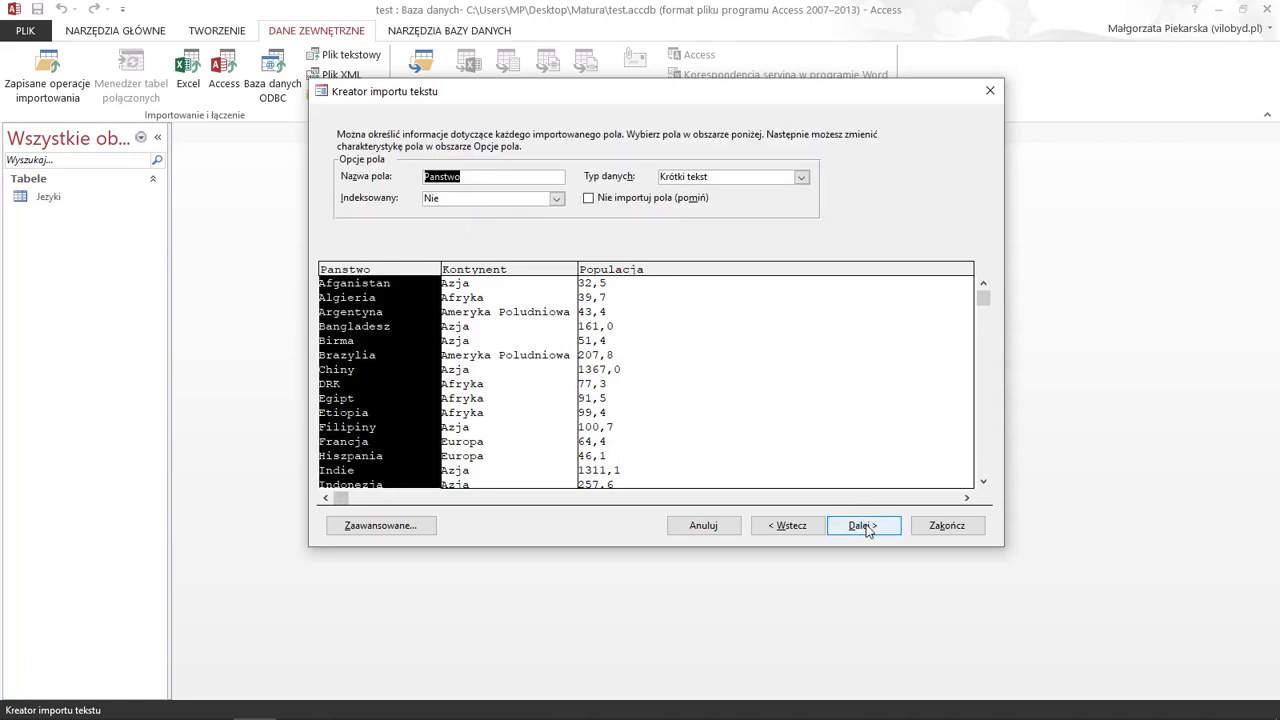
click(620, 345)
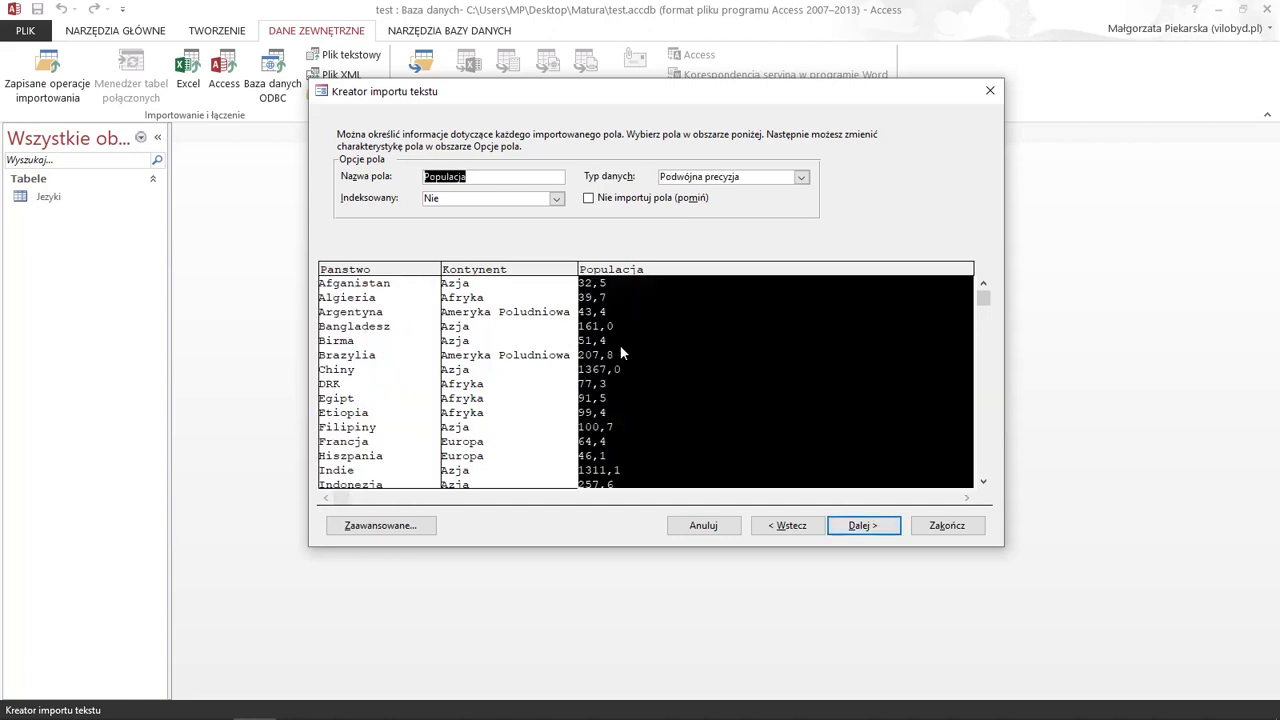
Choose Panstwo as the primary key and finish the import into table Panstwa without saving the import steps
click(865, 527)
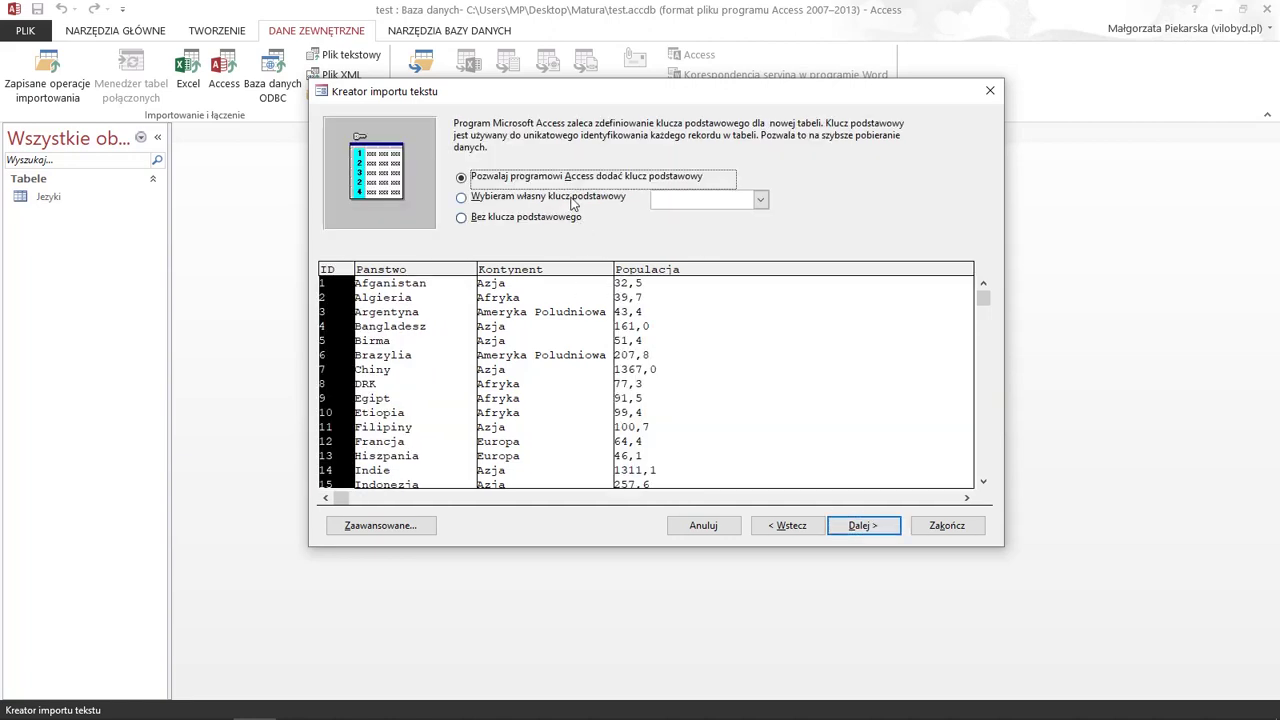
click(573, 198)
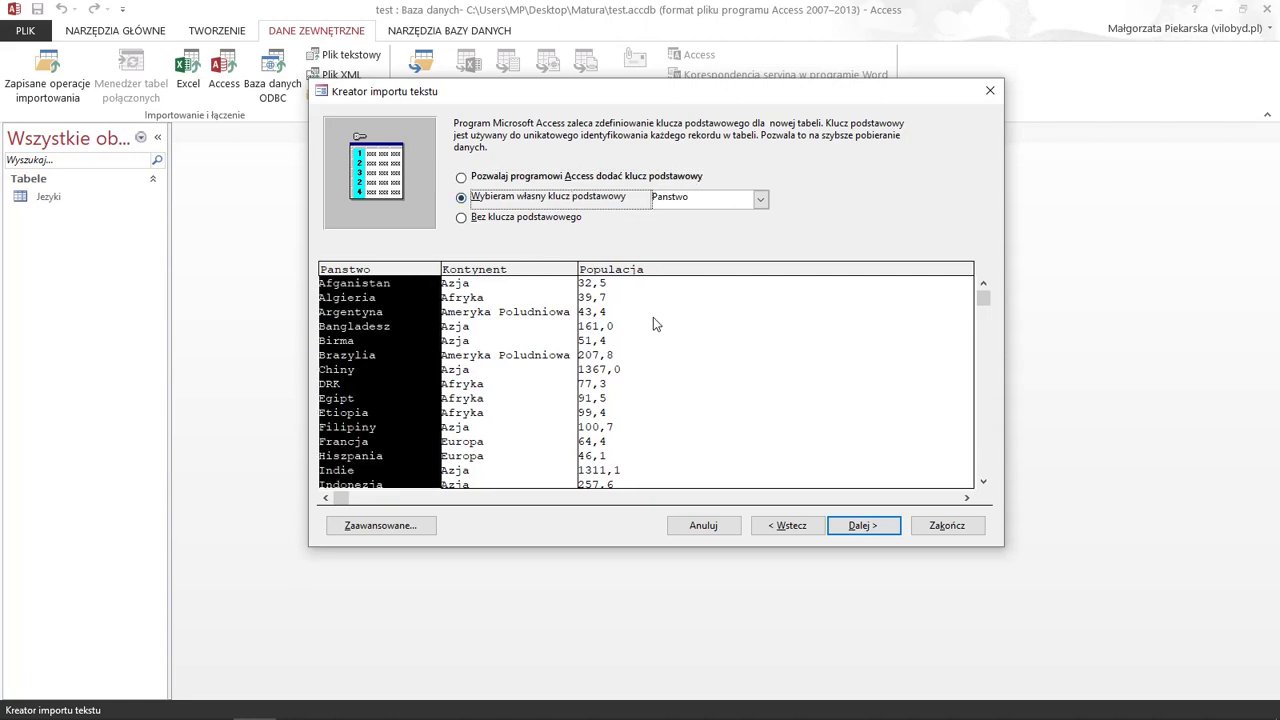
click(866, 528)
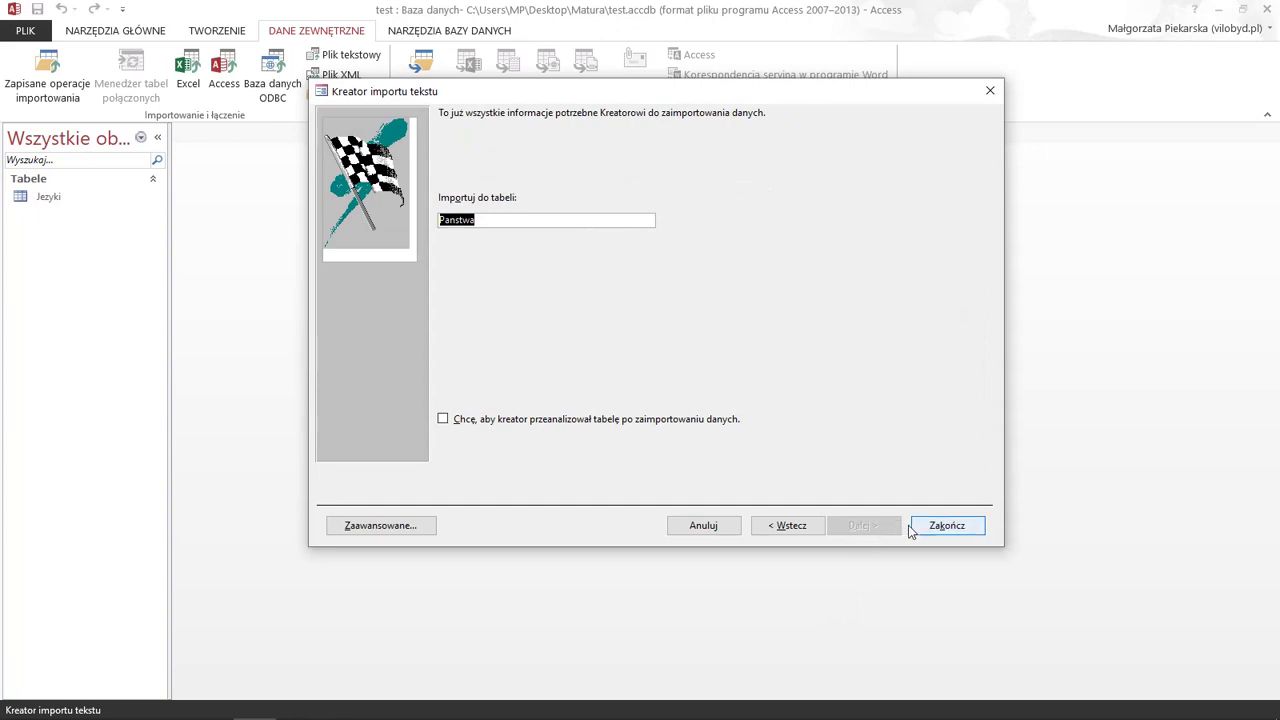
click(930, 524)
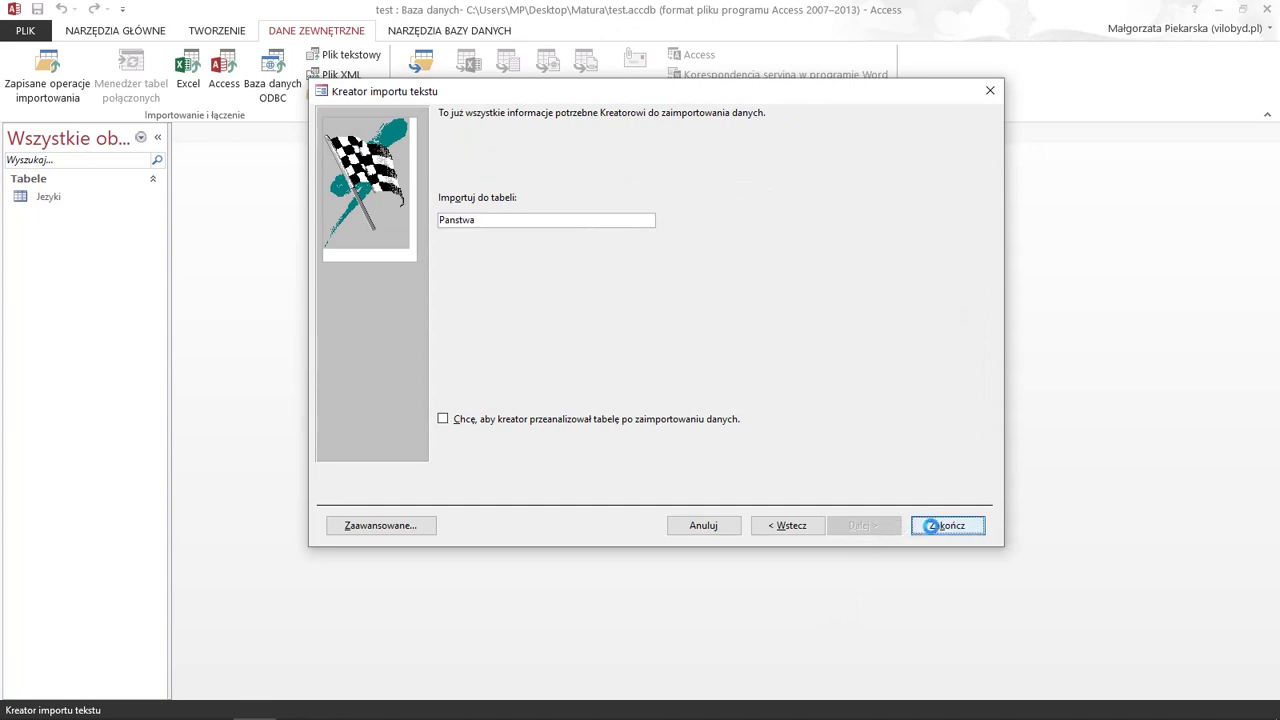
click(911, 600)
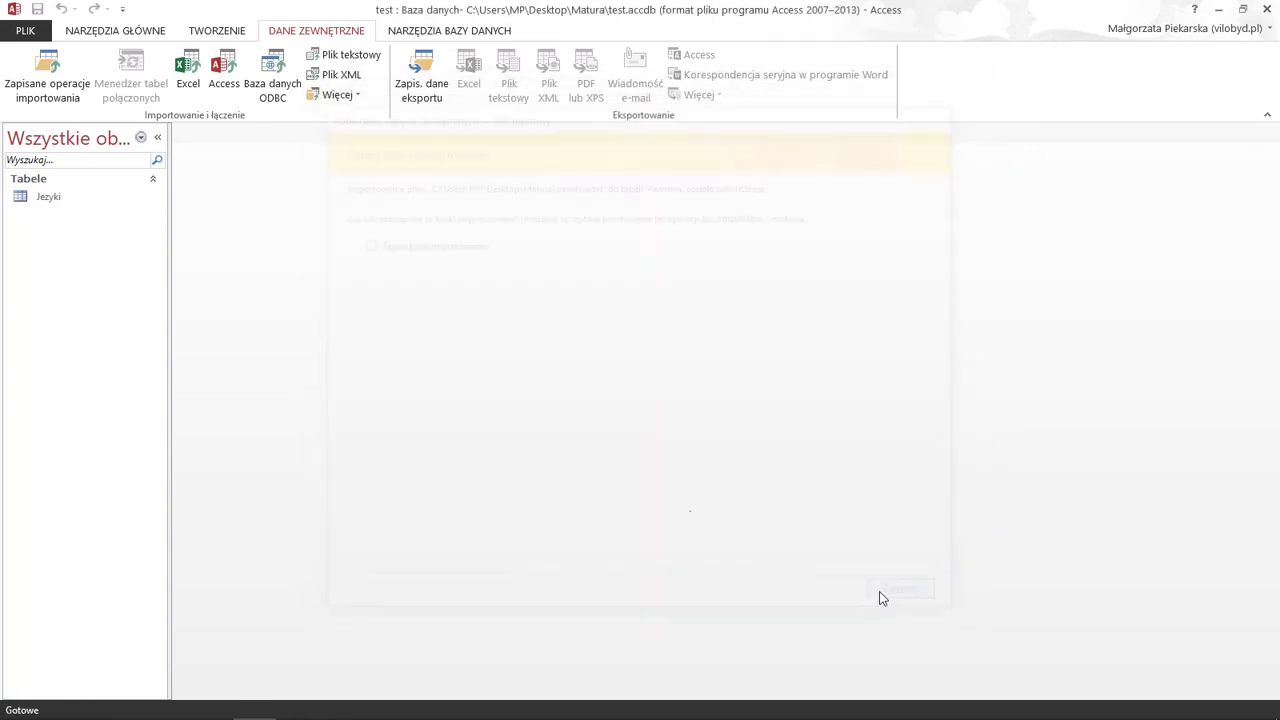
Start importing the text file uzytkownicy.txt from the Matura folder into a new table
click(369, 62)
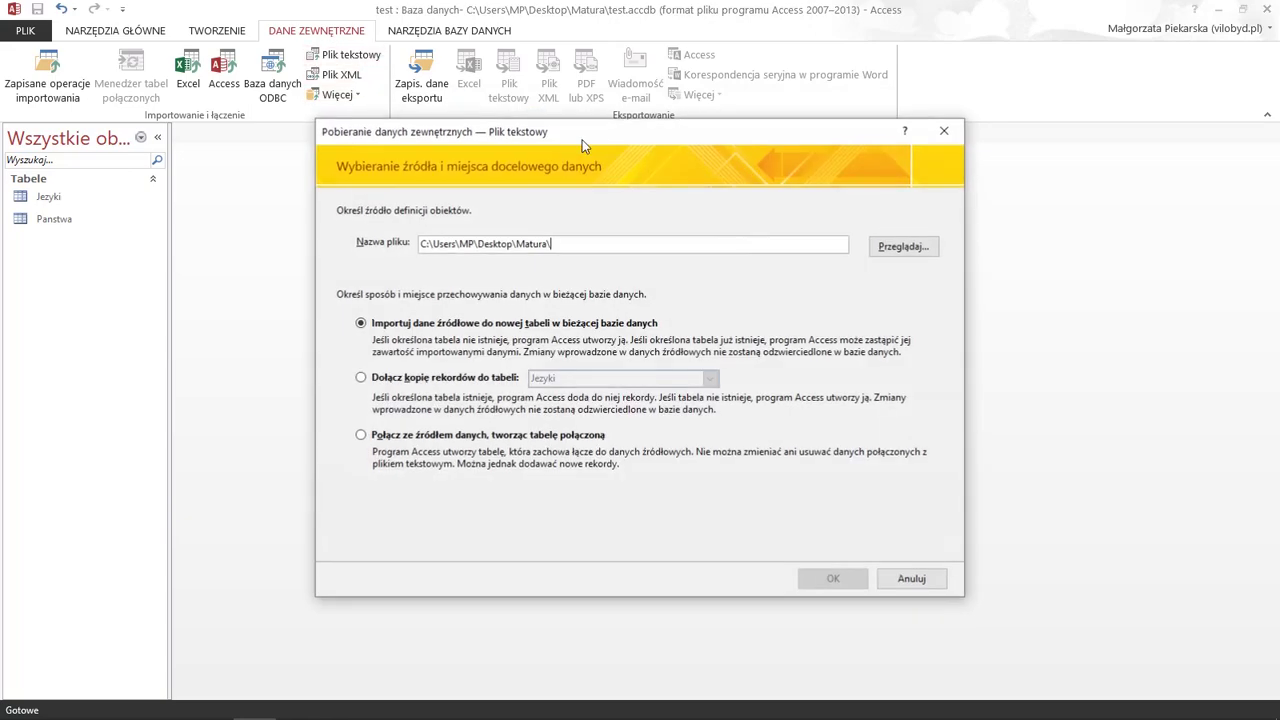
click(879, 247)
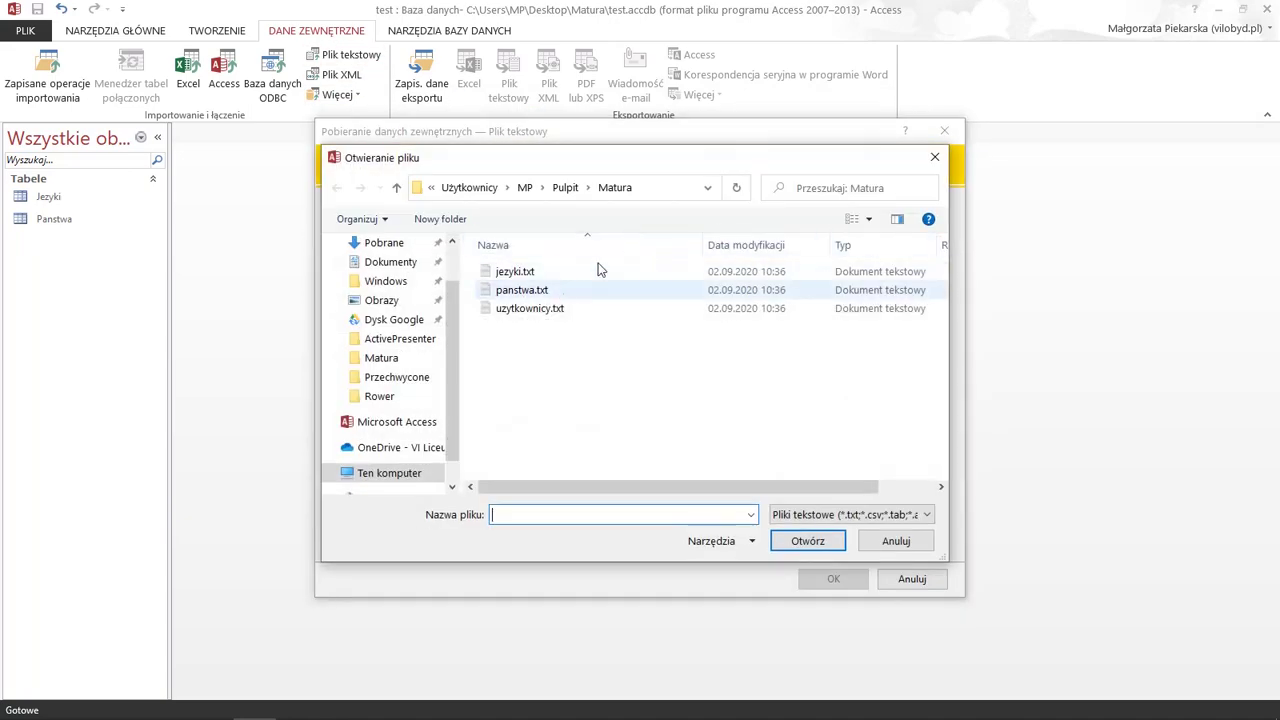
double_click(560, 306)
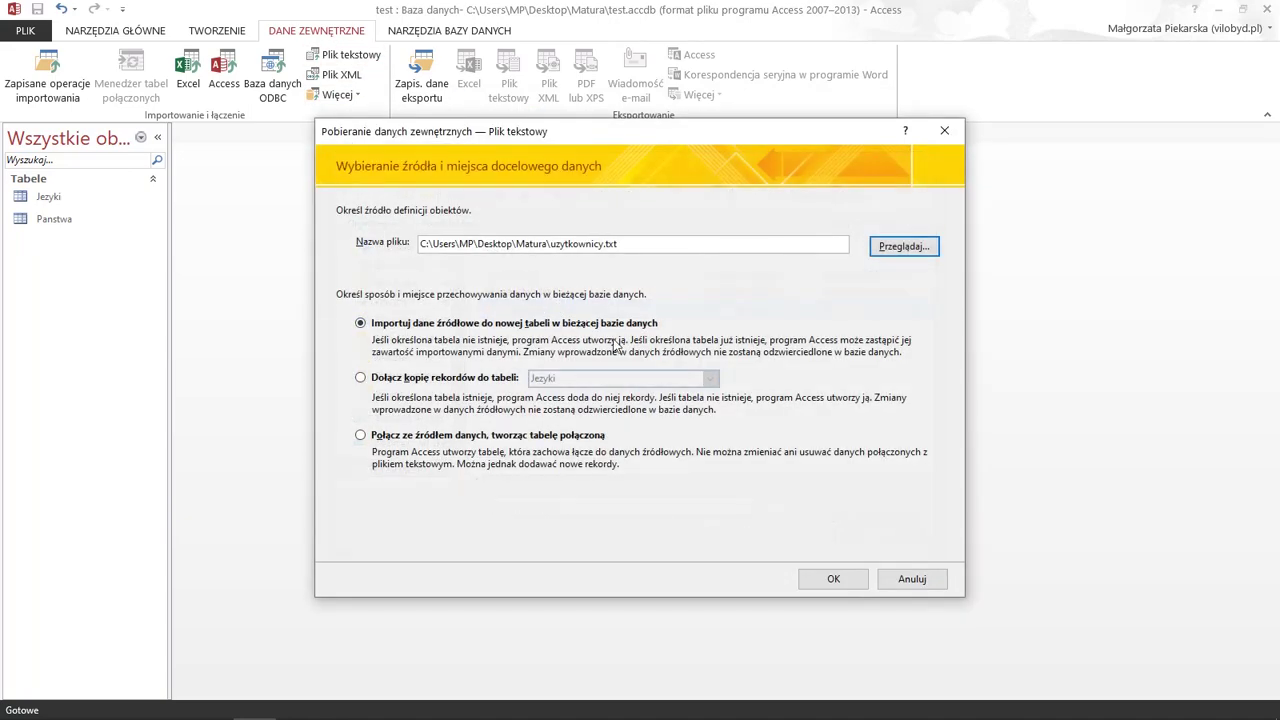
click(832, 579)
Keep uzytkownicy.txt tab-delimited, treat its first row as field names, and check the Uzytkownicy and Urzedowy field settings
click(848, 533)
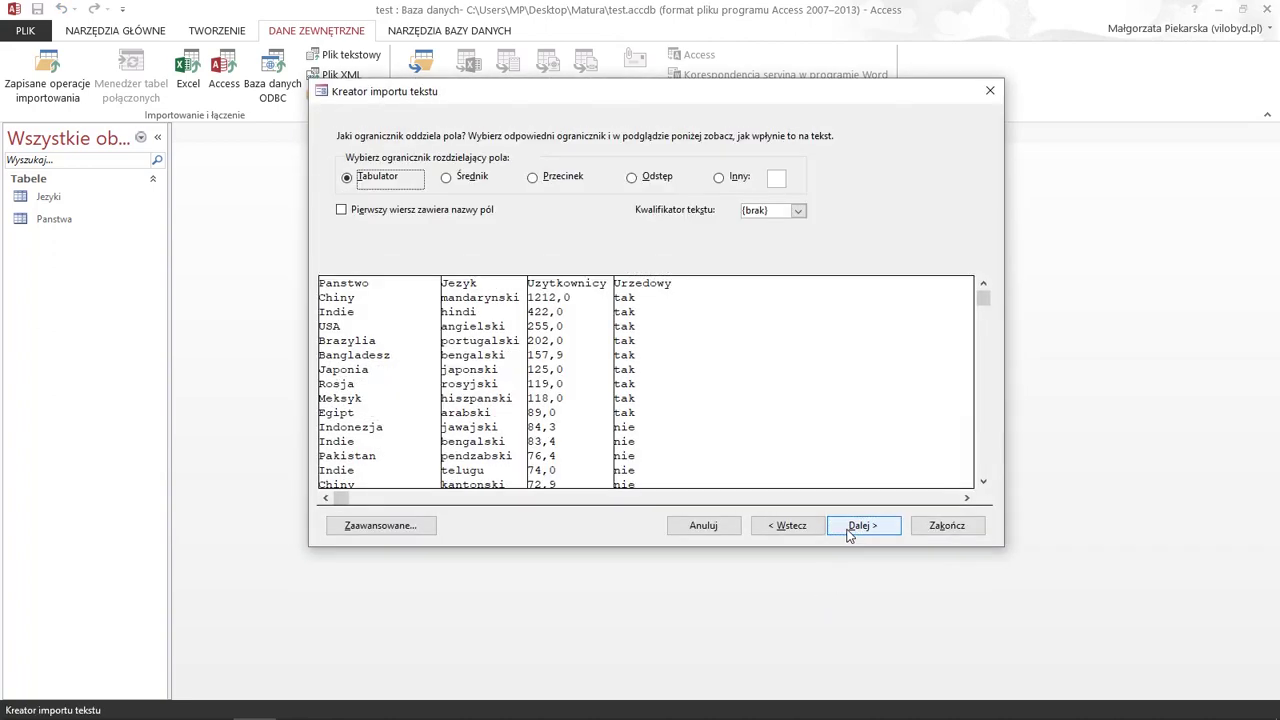
click(481, 213)
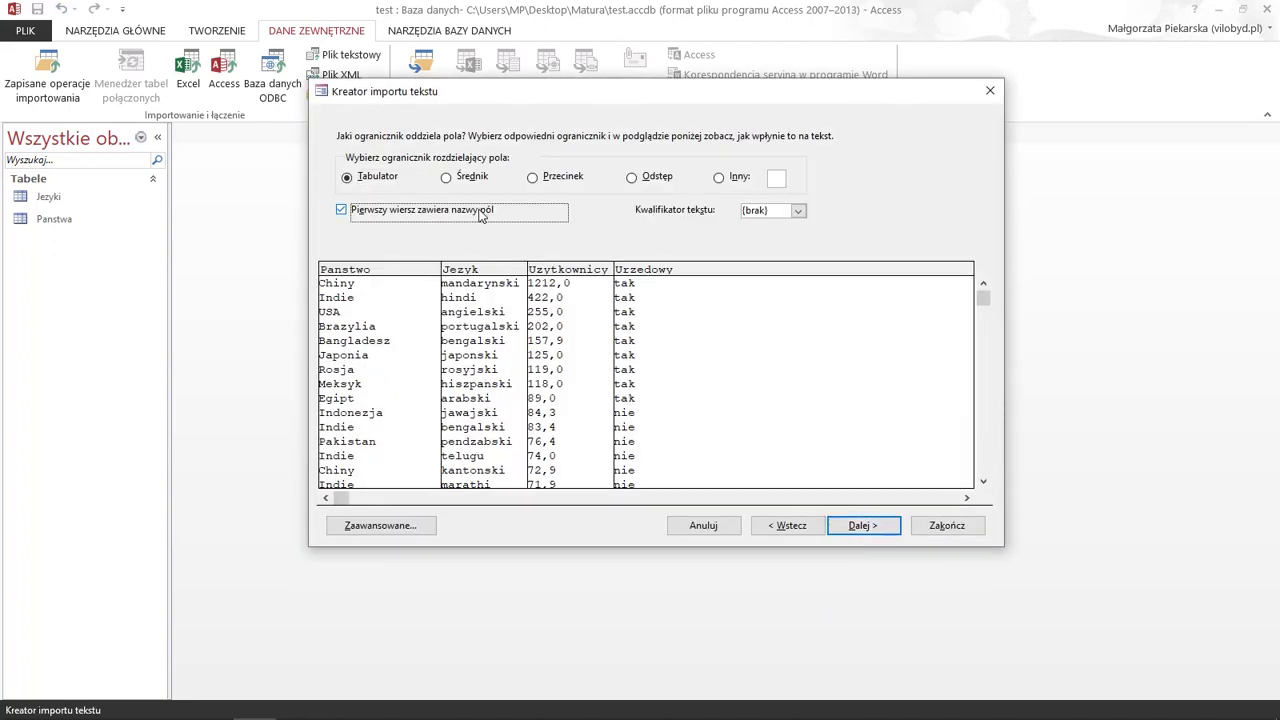
click(872, 526)
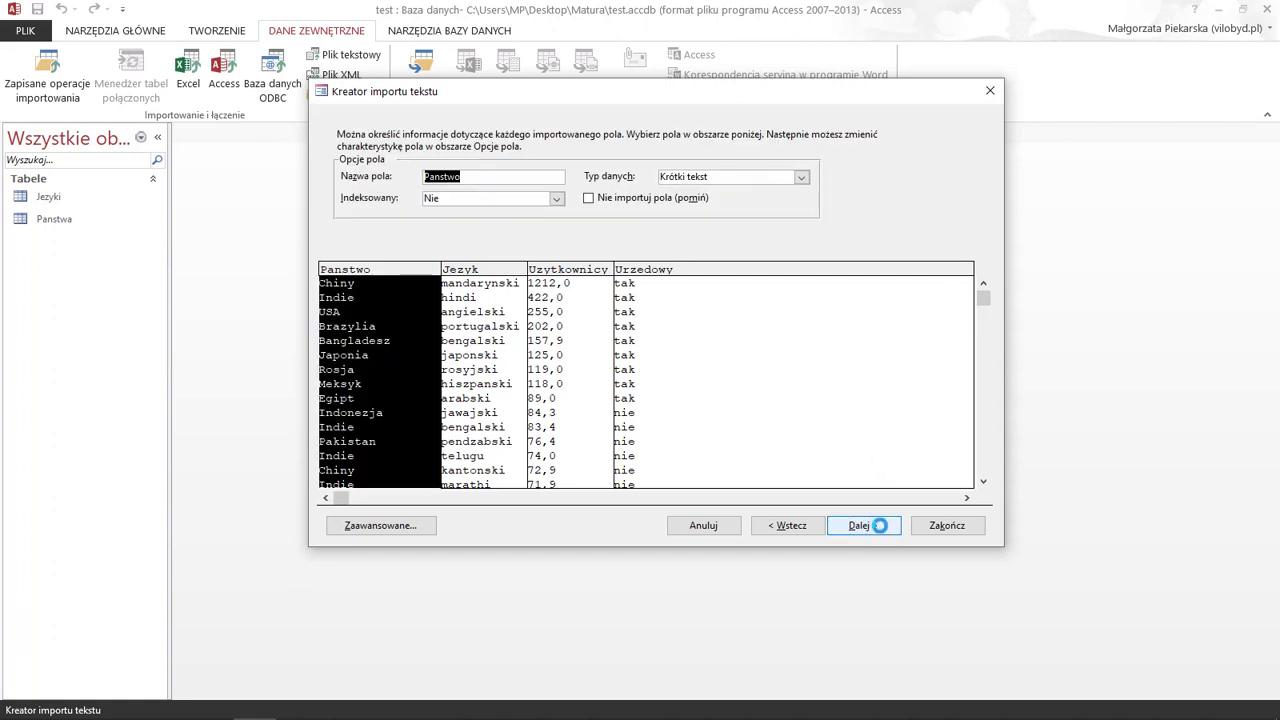
click(589, 412)
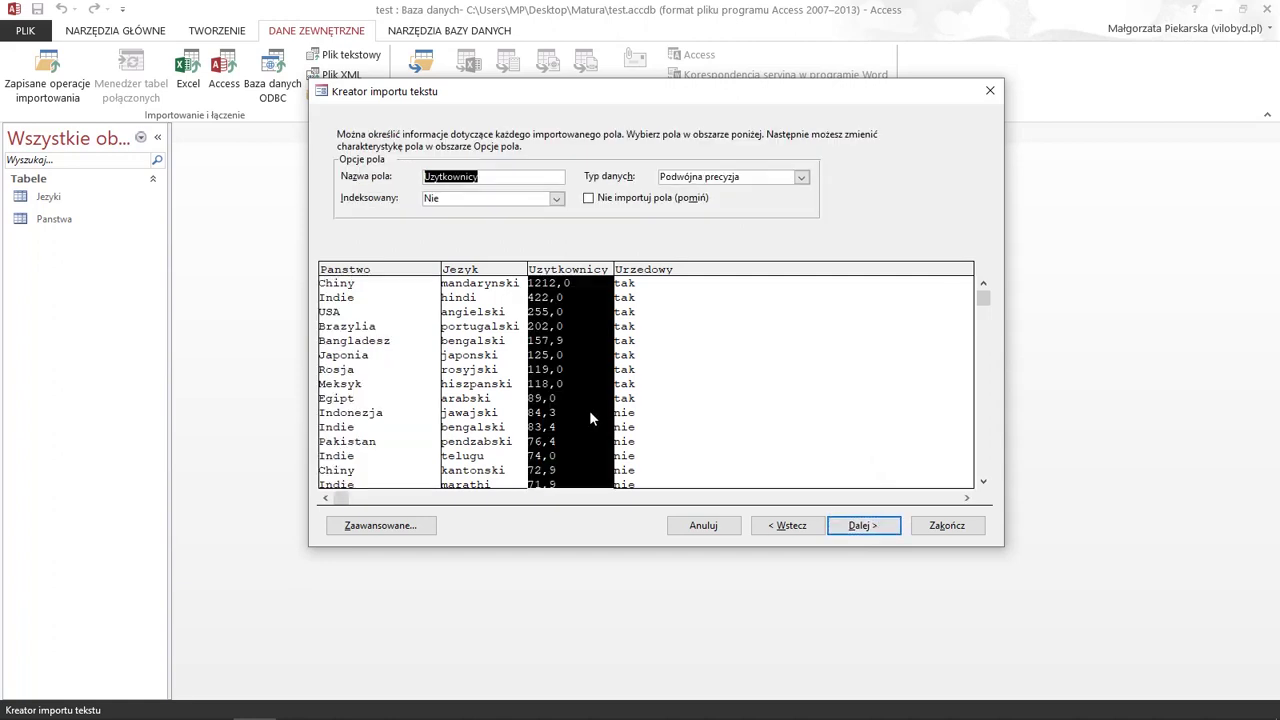
click(678, 412)
Choose no primary key and finish the import into table Uzytkownicy without saving the import steps
click(865, 528)
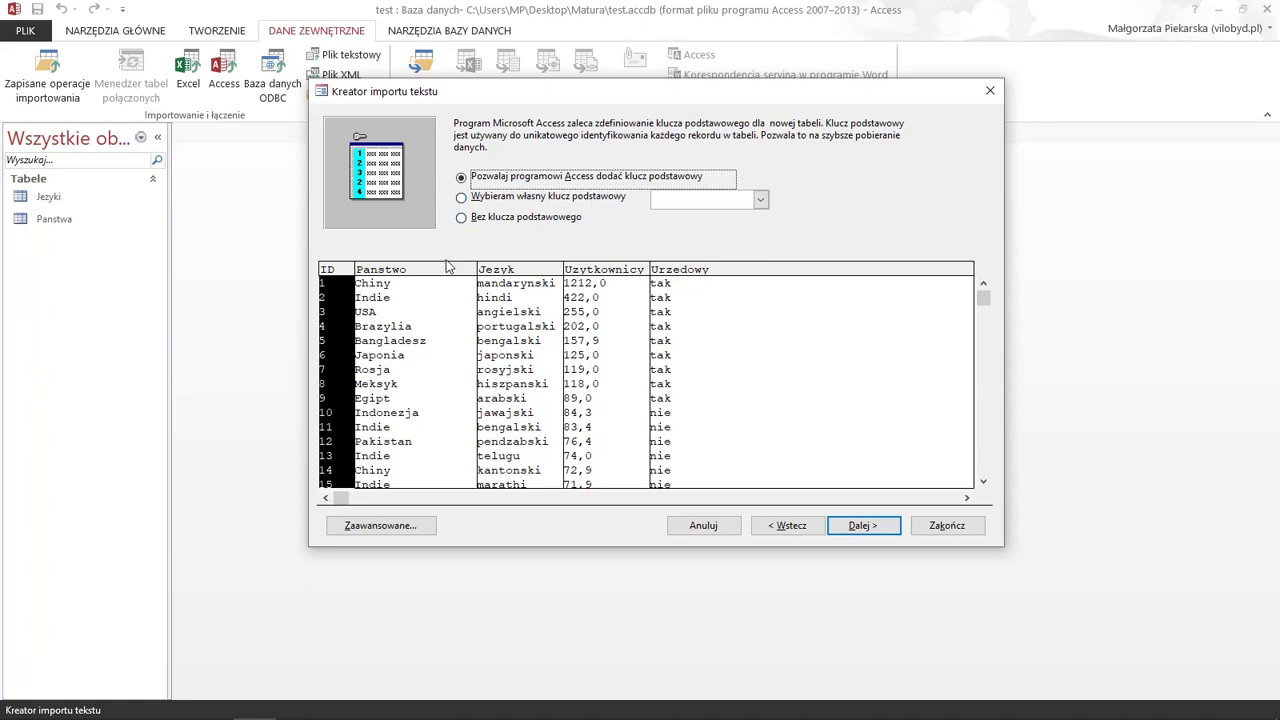
click(505, 219)
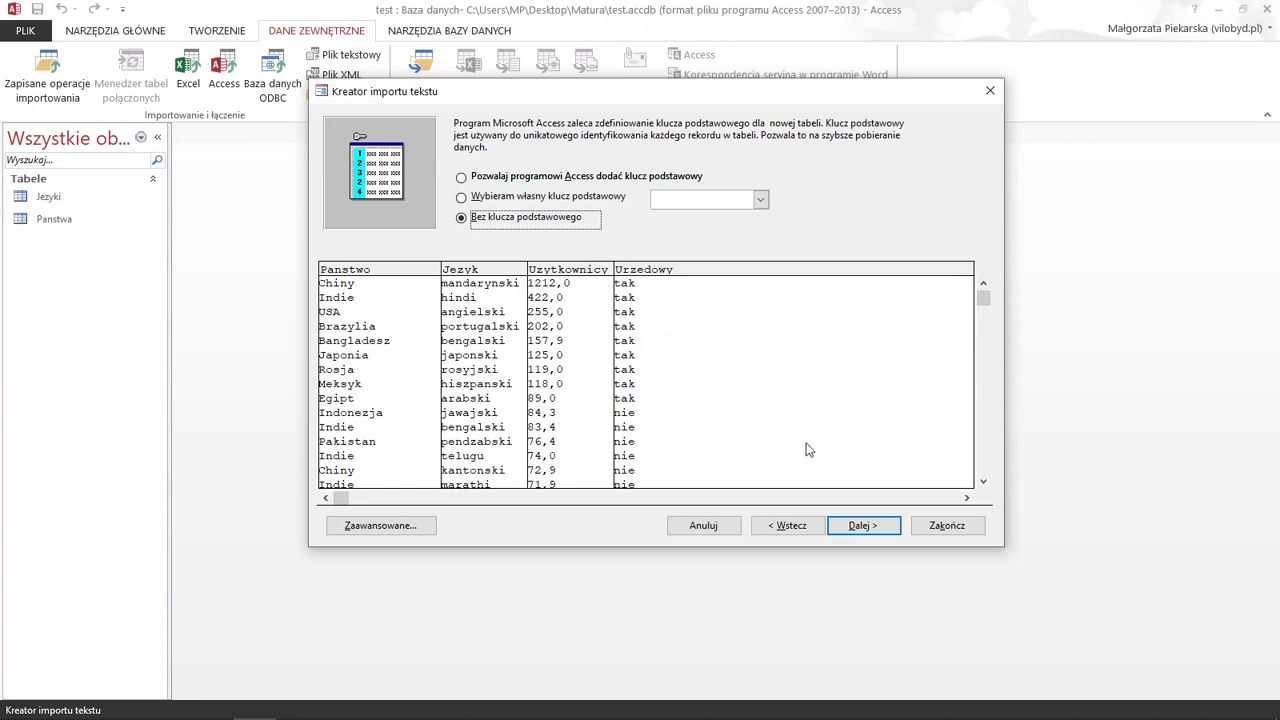
click(864, 525)
click(929, 526)
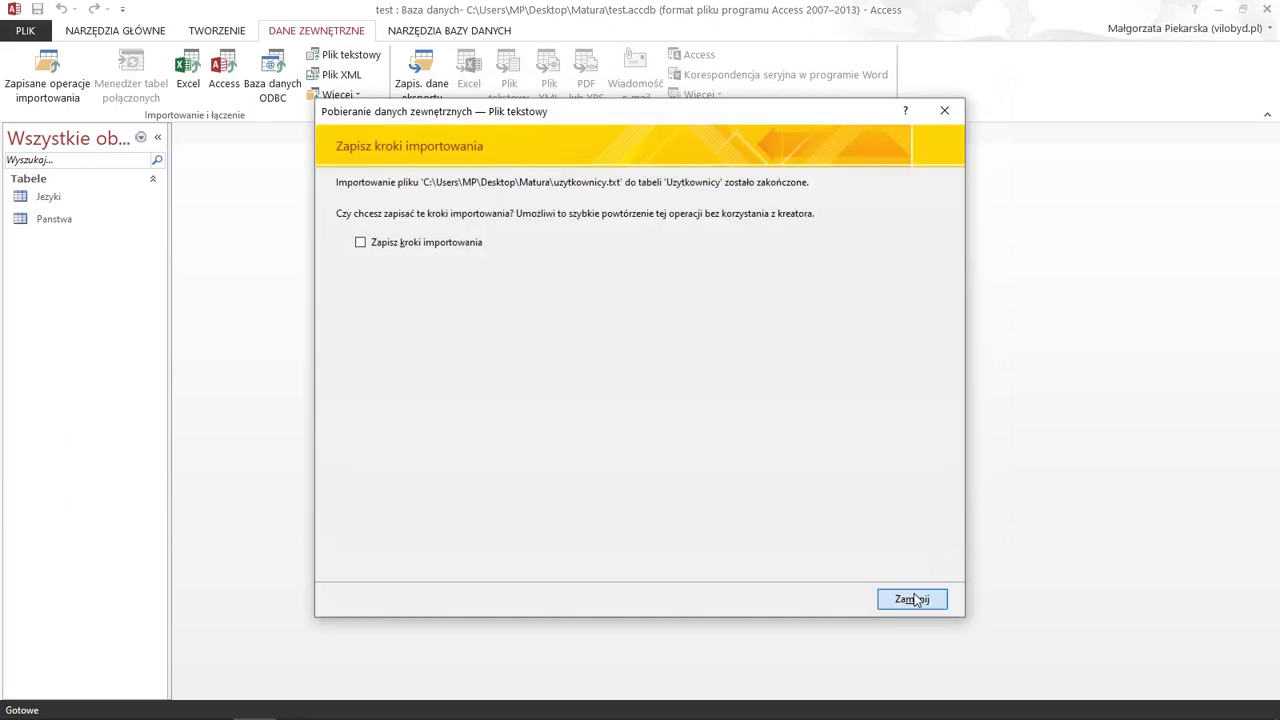
click(911, 599)
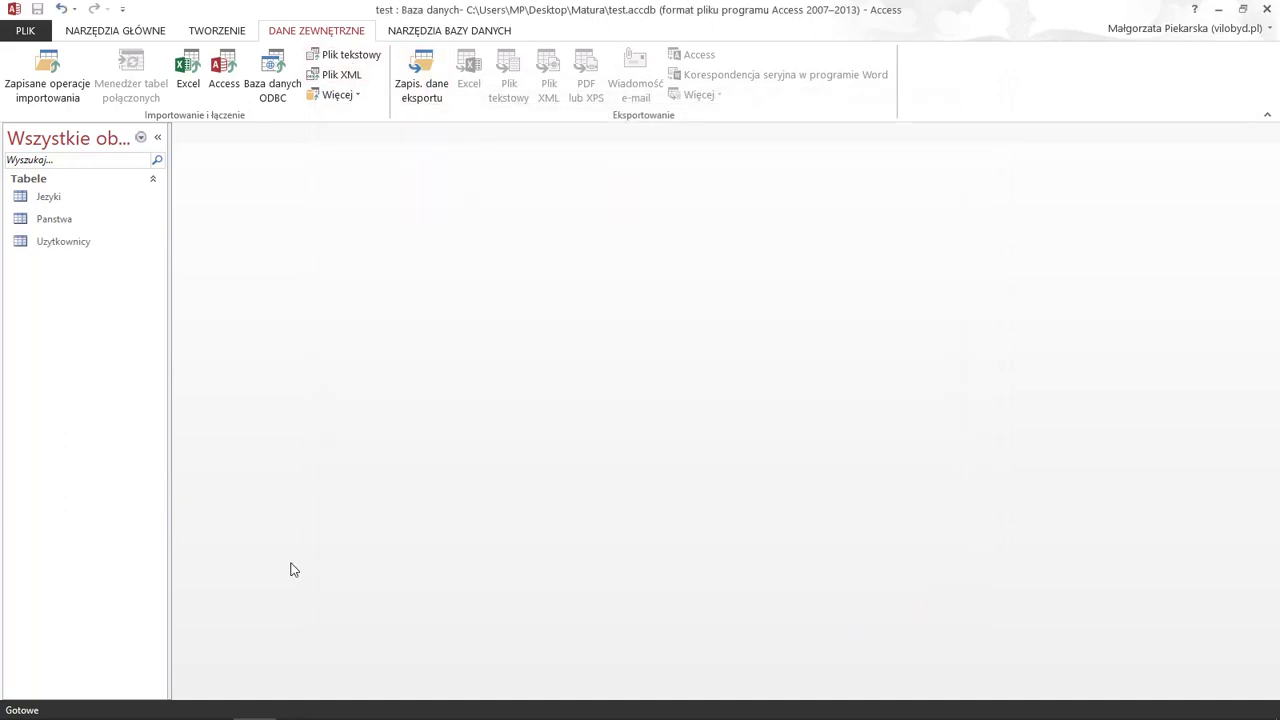
Read task 5.1 in the exam PDF and view the contents of the Jezyki table in Access
click(160, 708)
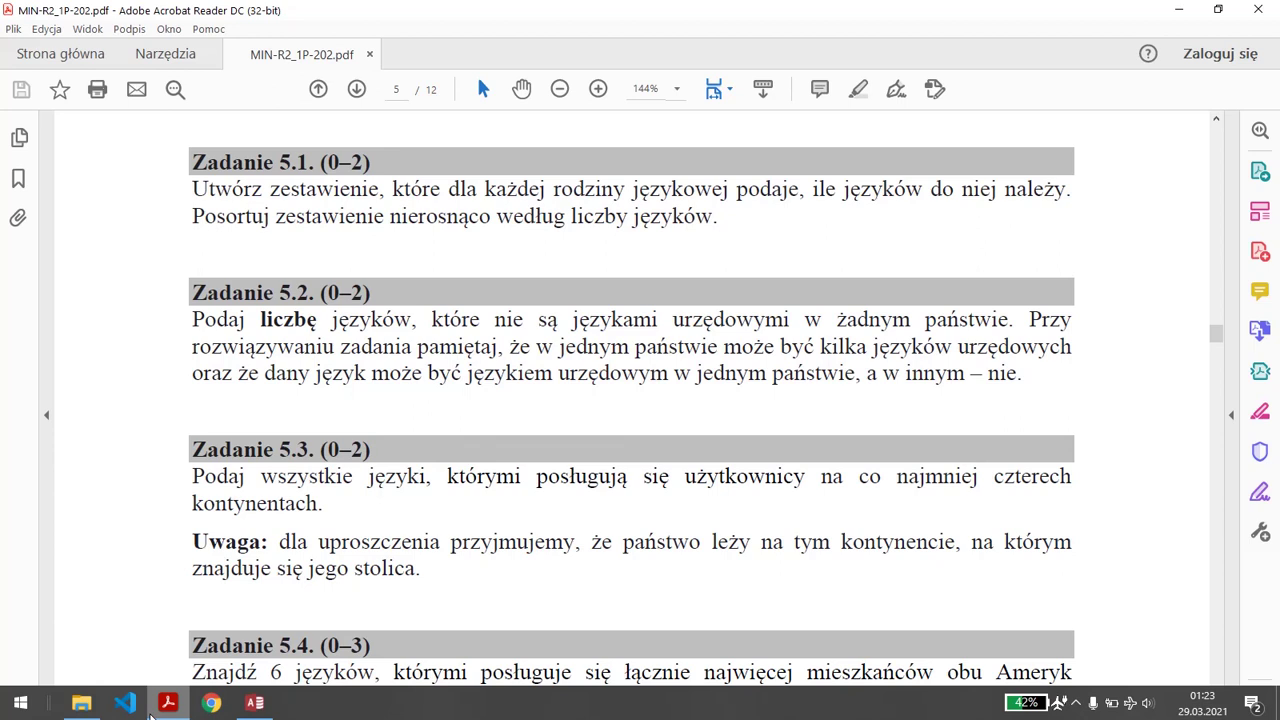
click(255, 703)
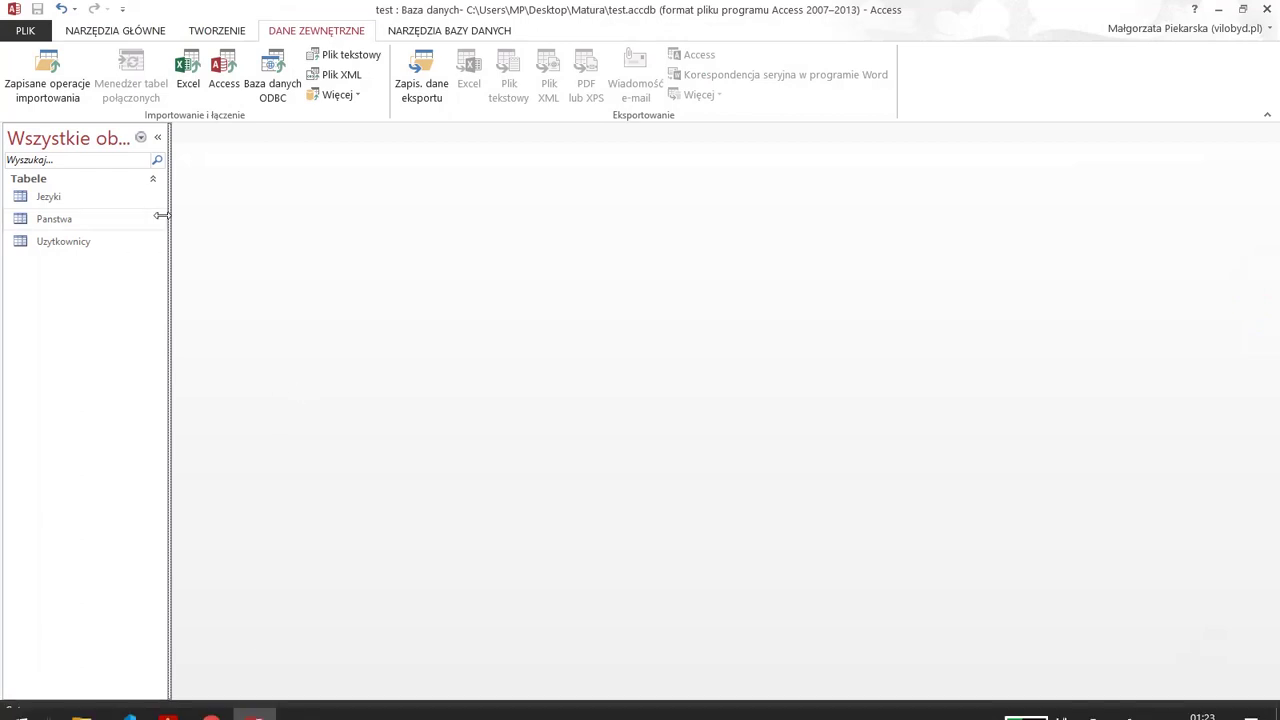
double_click(81, 197)
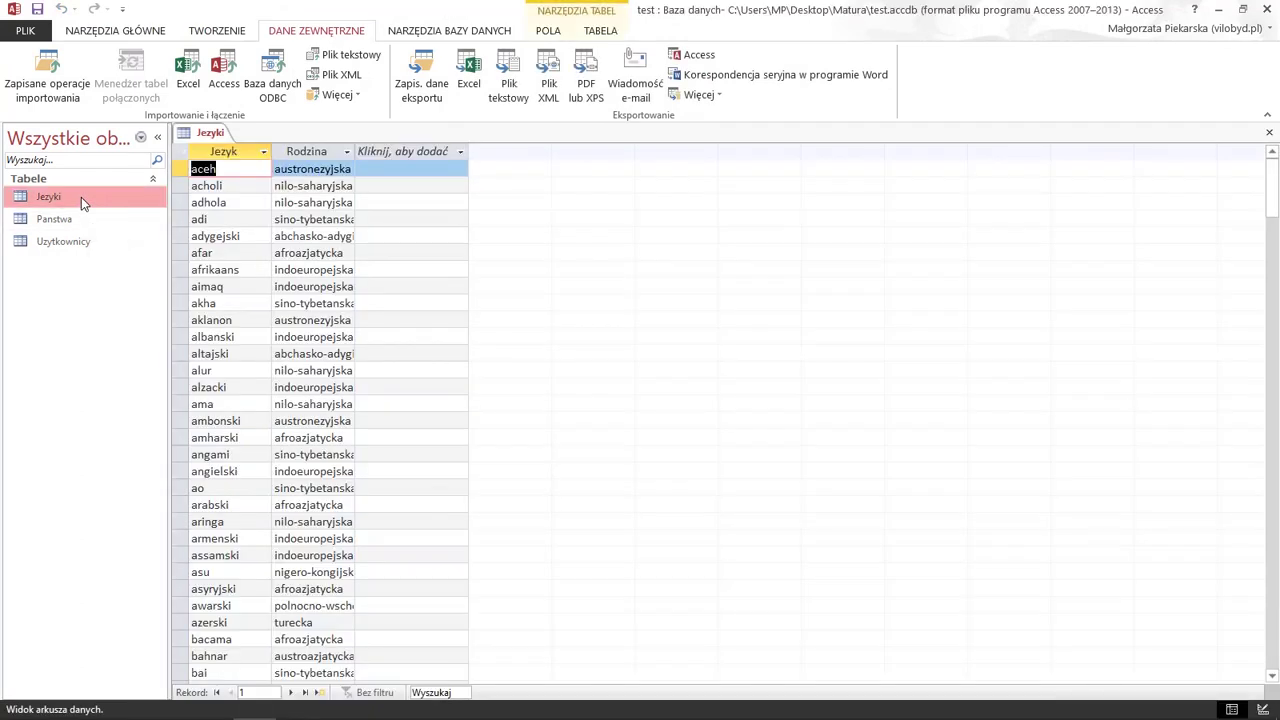
right_click(208, 139)
click(270, 180)
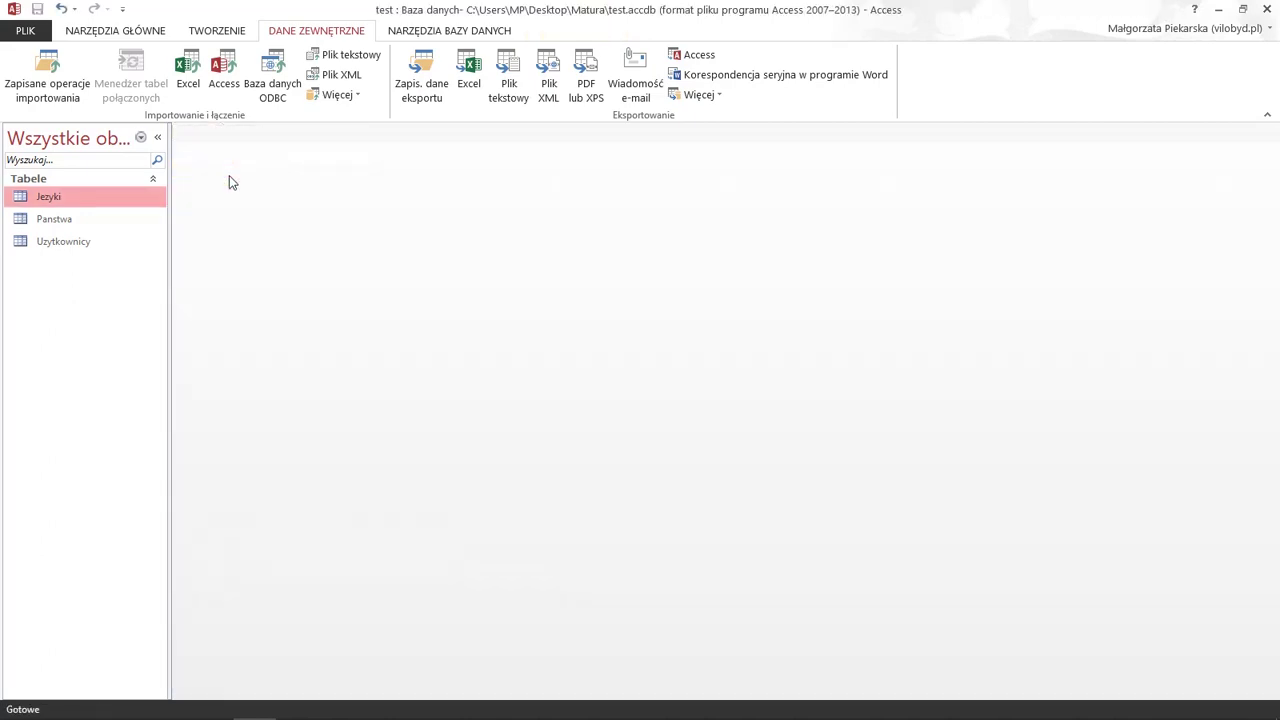
click(348, 60)
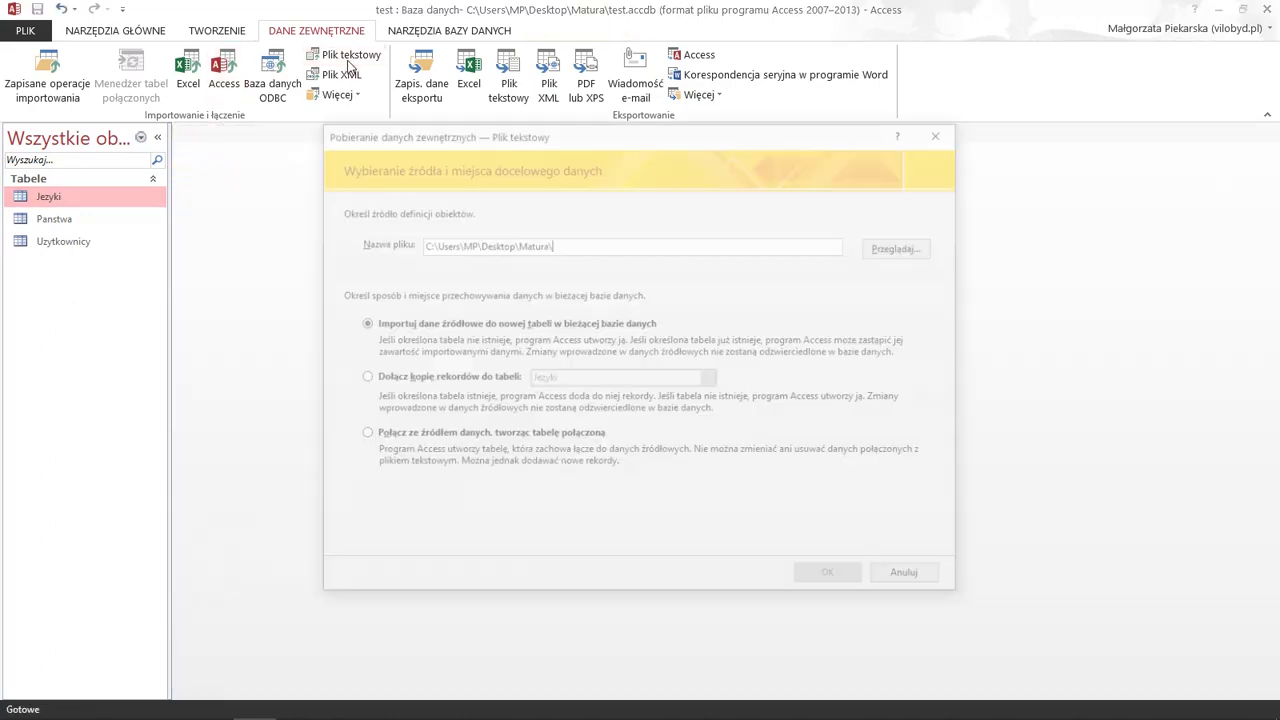
click(942, 131)
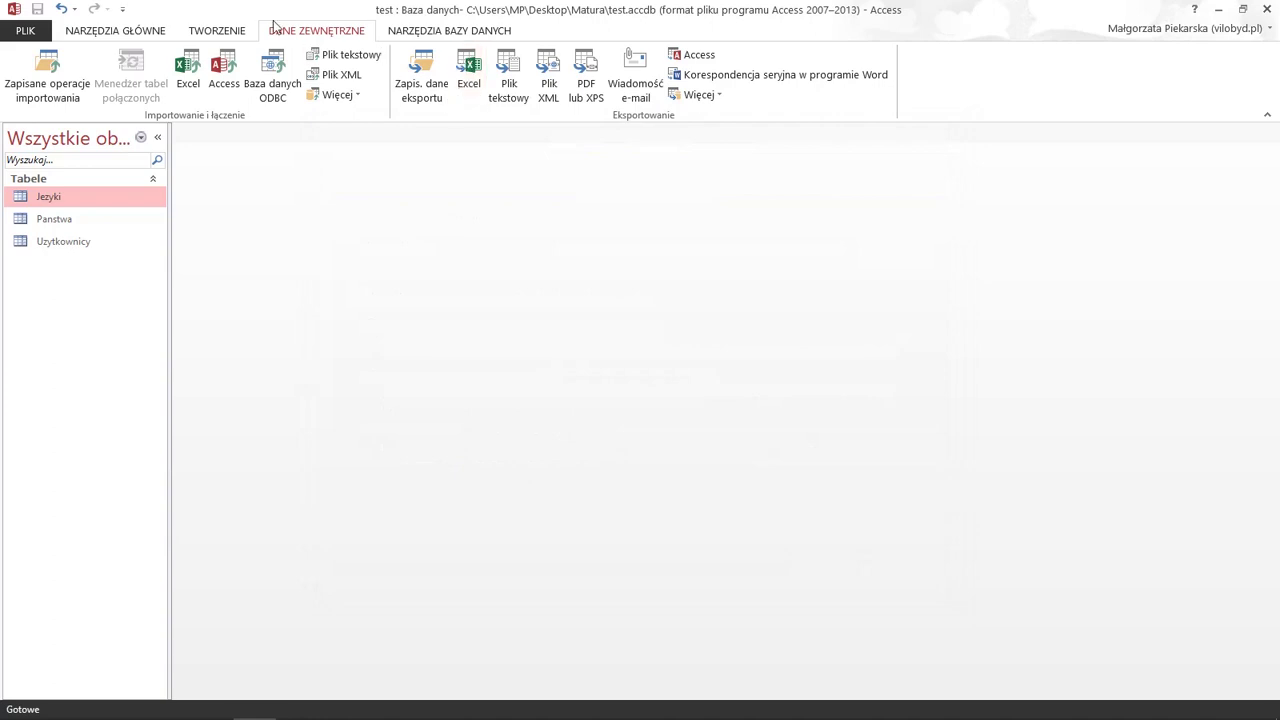
Create a new design-view query on the Jezyki table with the fields Rodzina and Jezyk
click(233, 31)
click(279, 70)
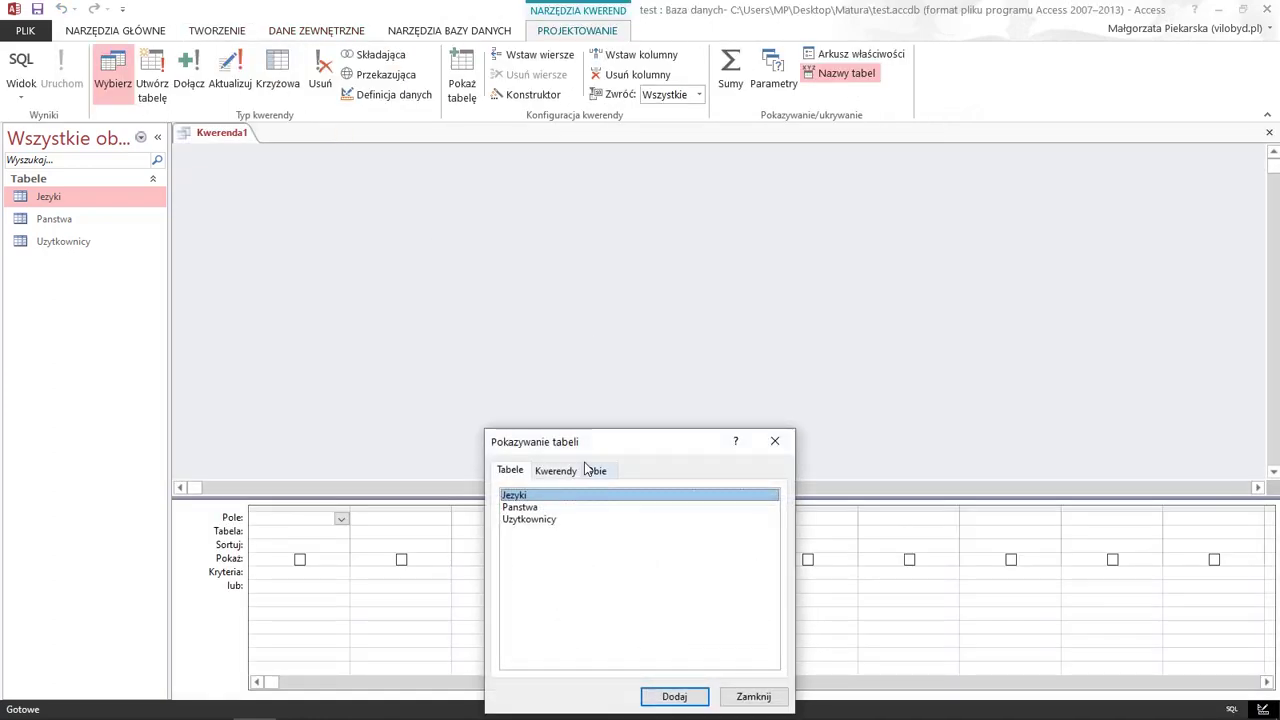
double_click(535, 497)
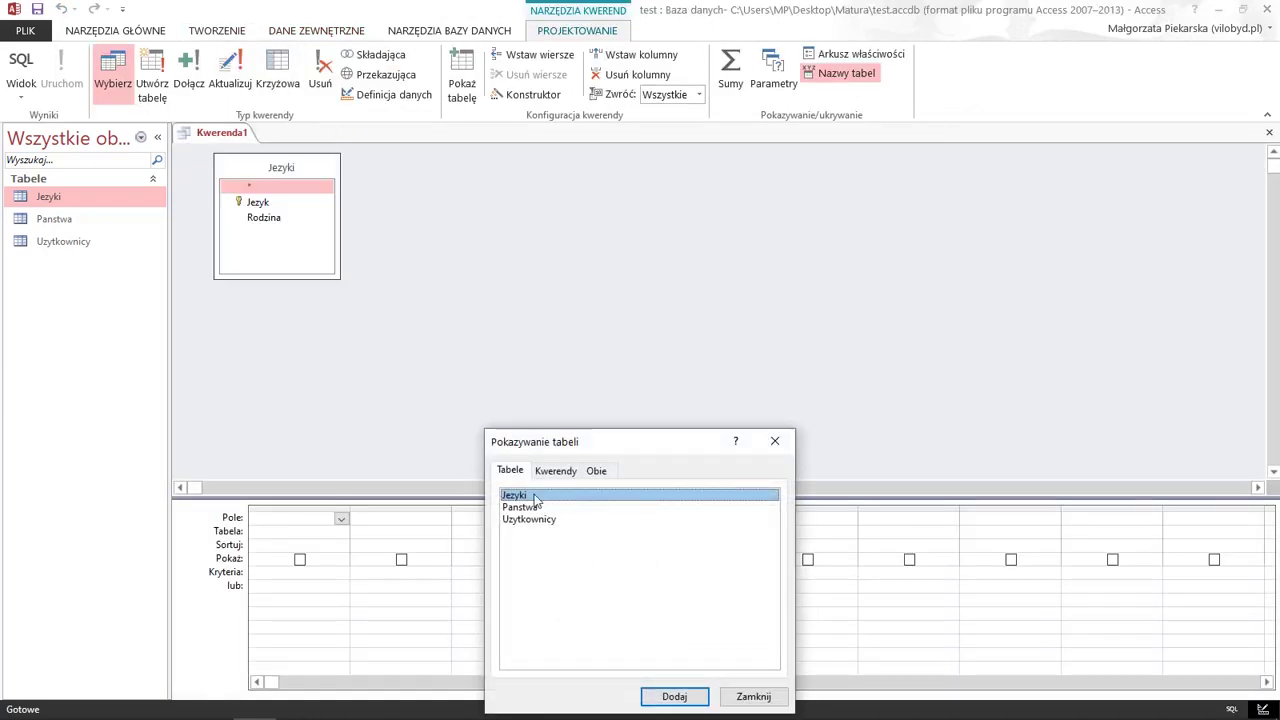
click(772, 441)
double_click(264, 218)
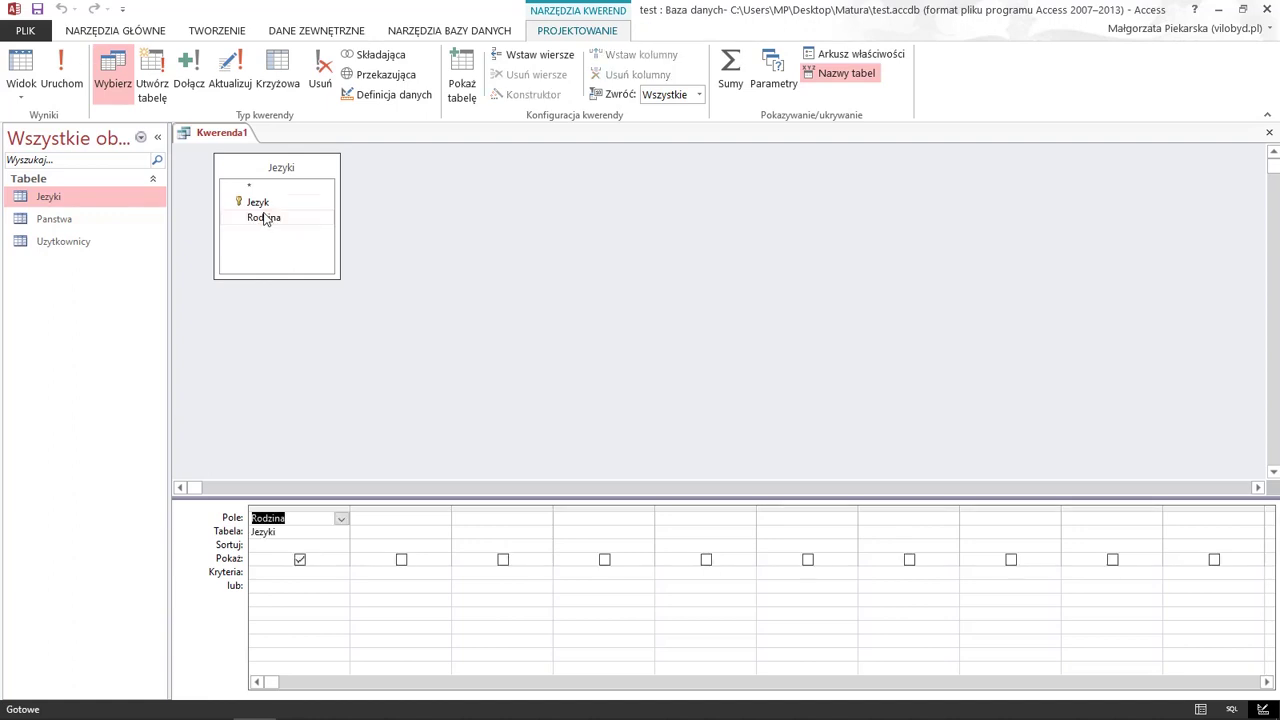
double_click(257, 202)
Turn on totals for the query, keeping Rodzina grouped and setting the Jezyk total to Policz
click(728, 78)
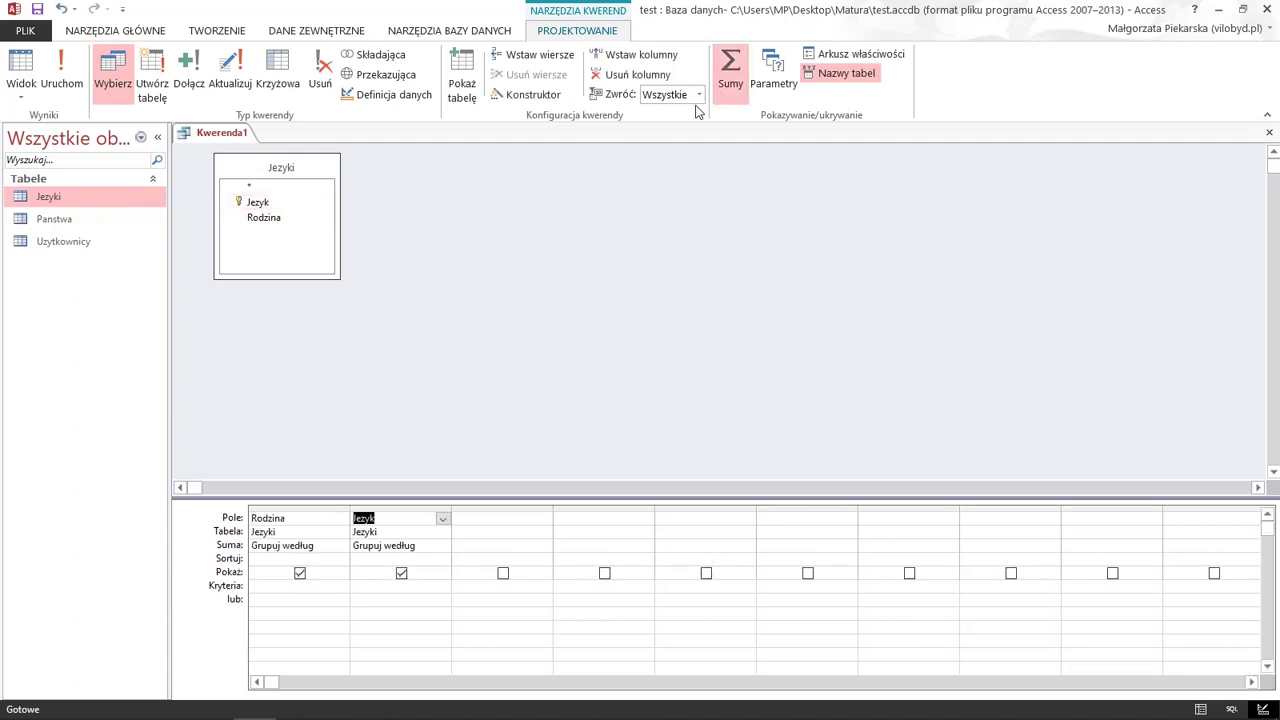
click(440, 546)
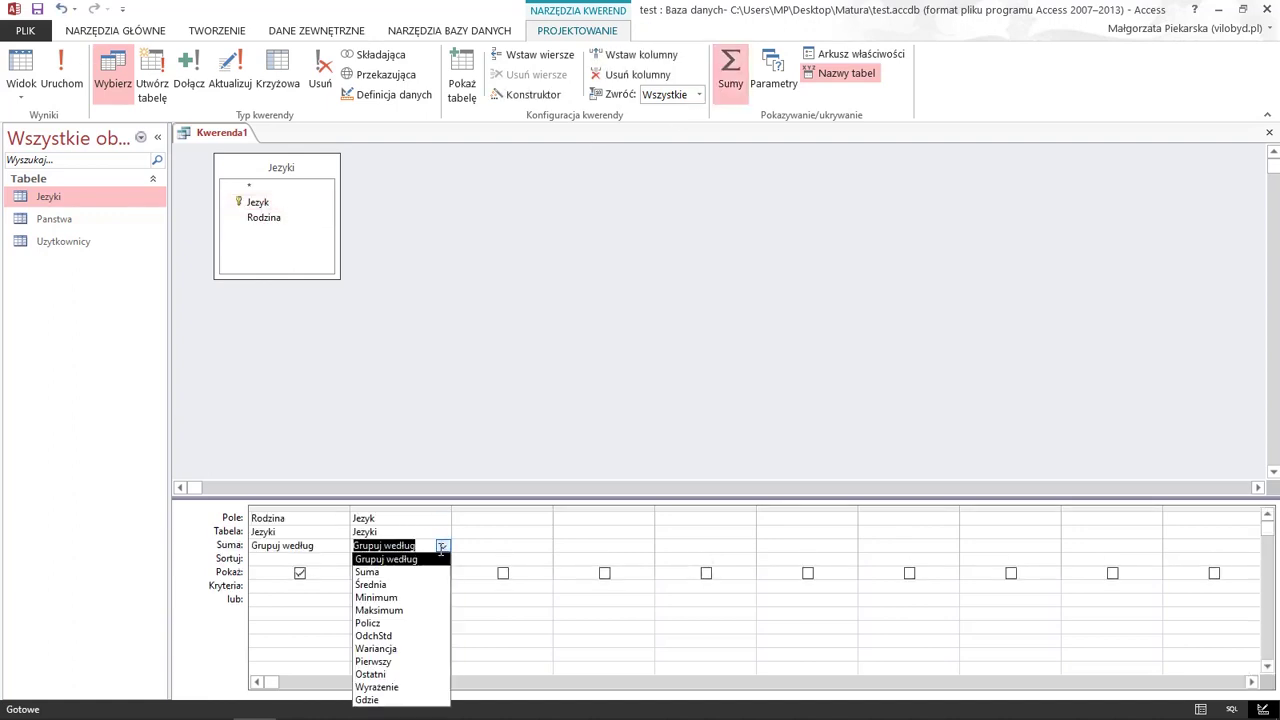
click(416, 624)
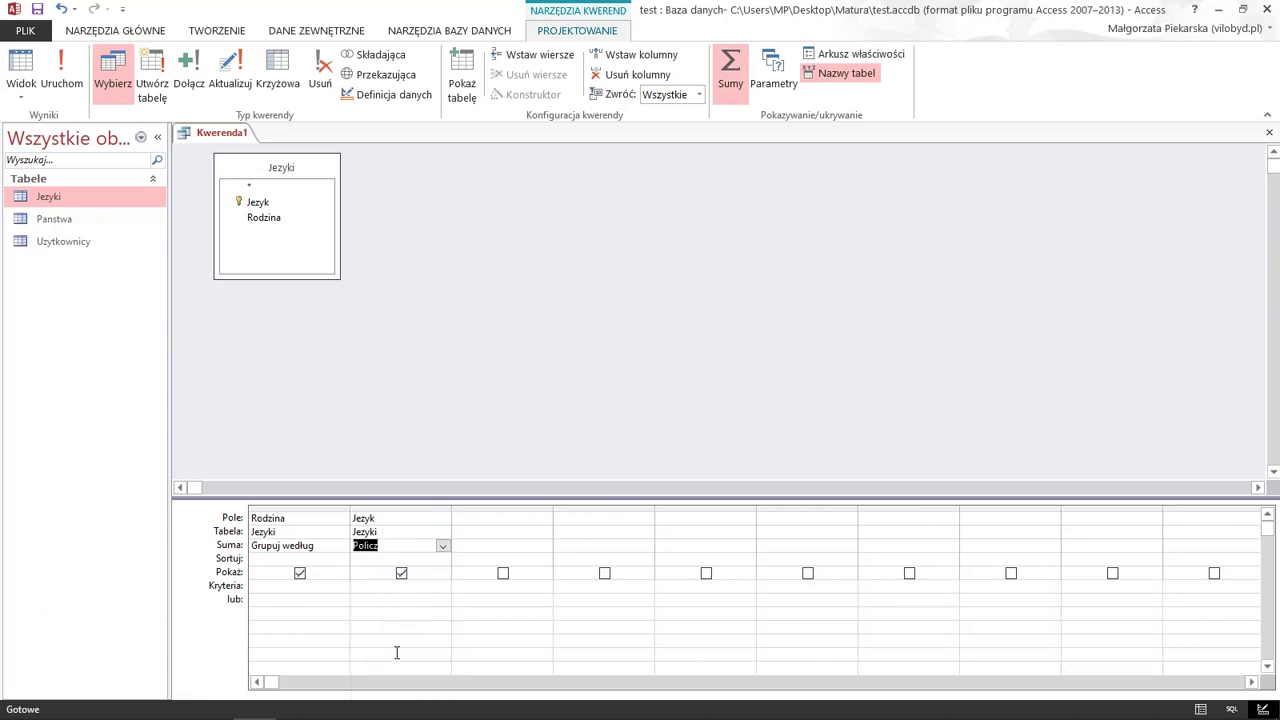
Check the sorting required by task 5.1 in the exam PDF, sort the Jezyk count Malejąco and run the query
click(264, 706)
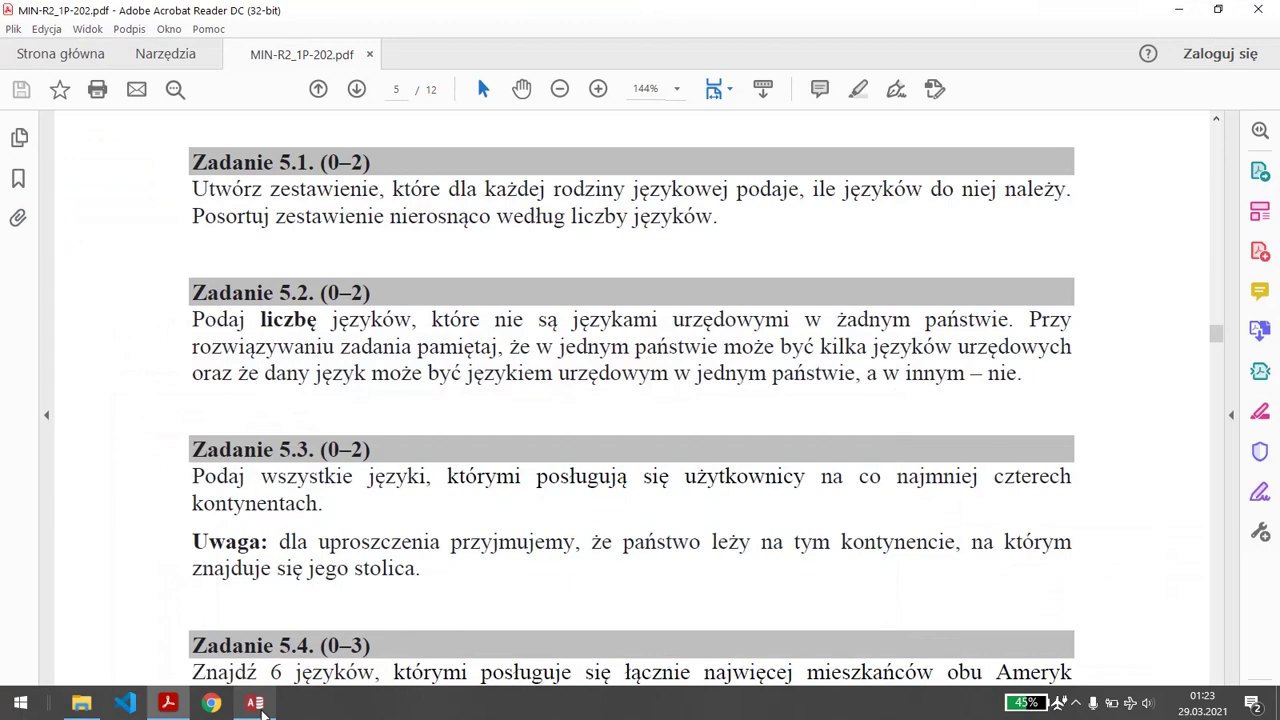
click(257, 704)
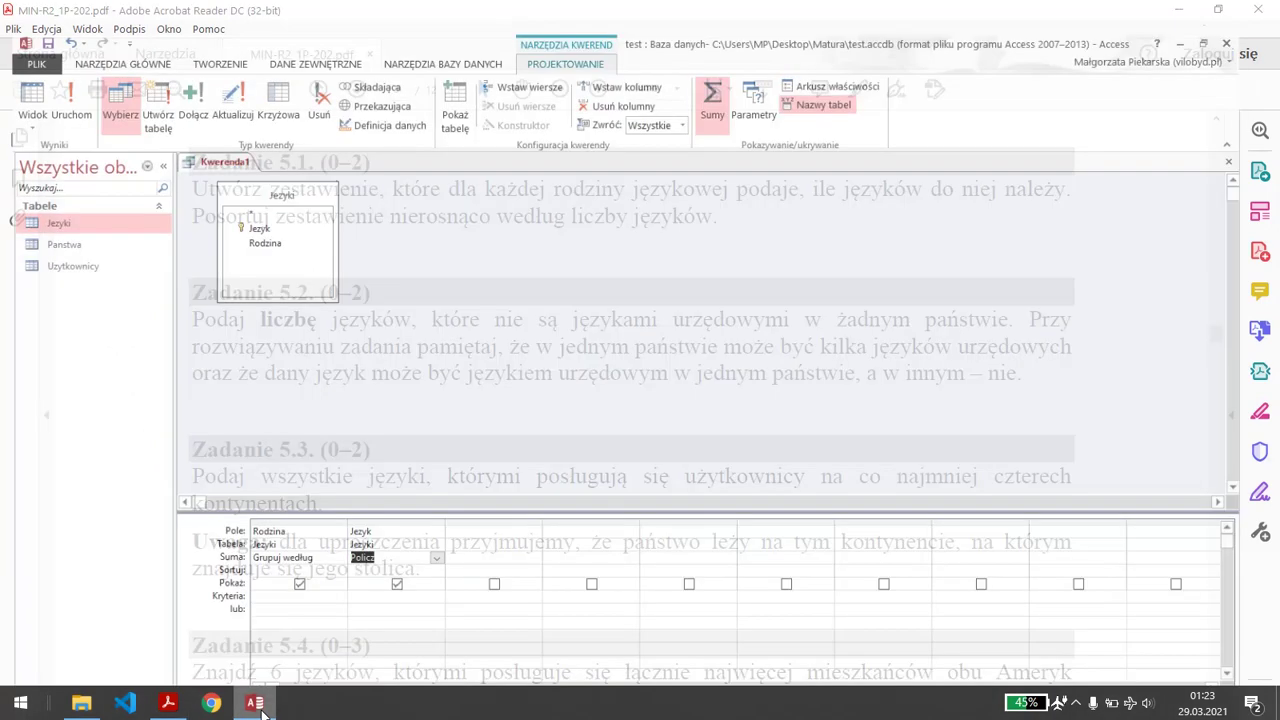
click(369, 558)
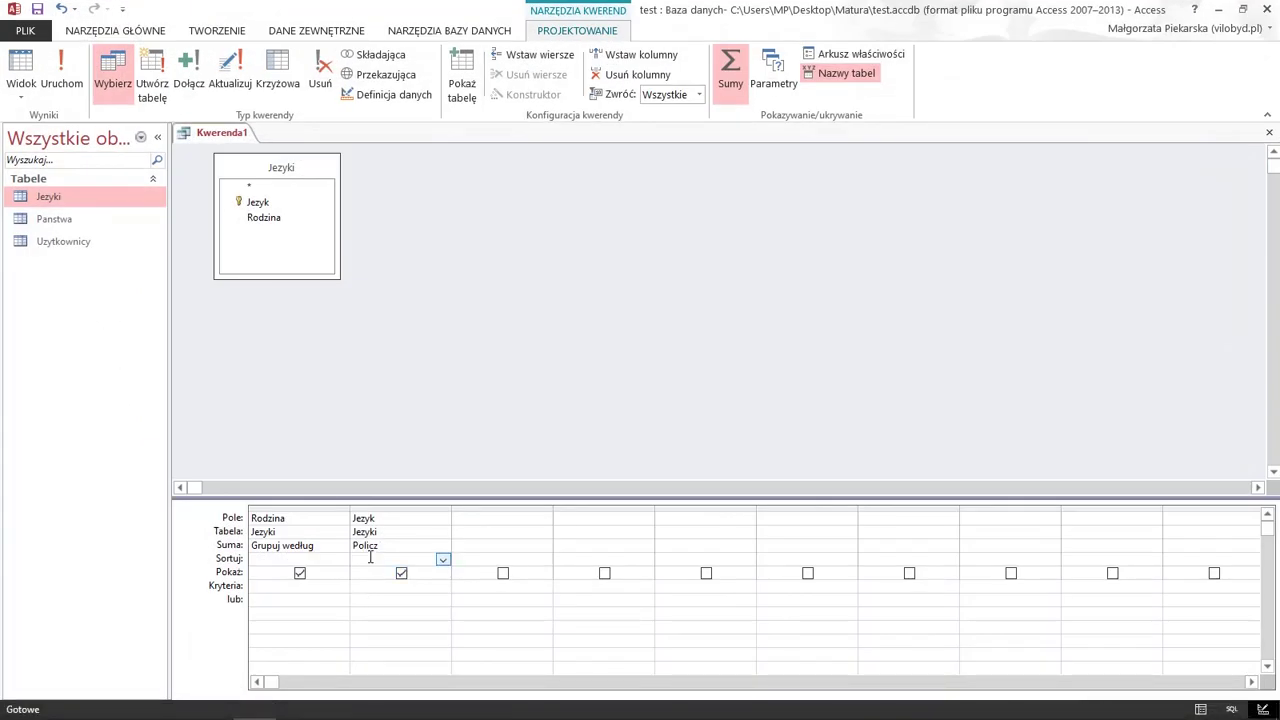
text(malejąco)
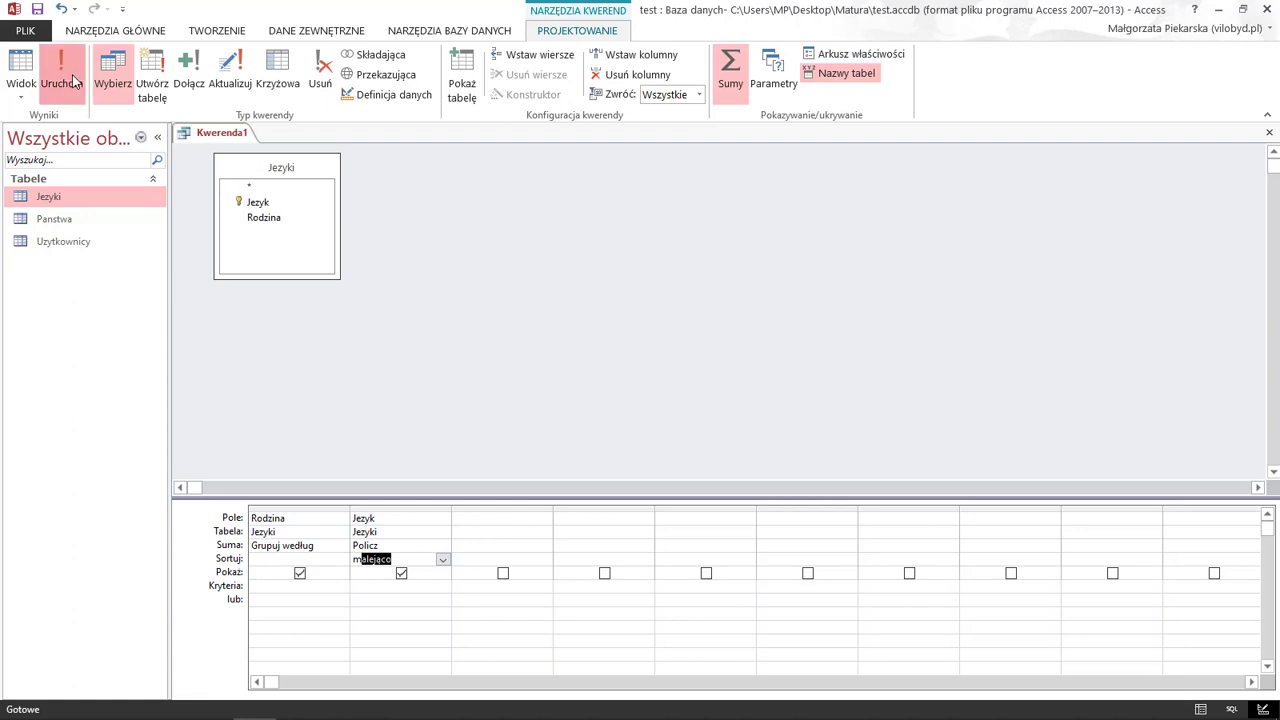
click(62, 80)
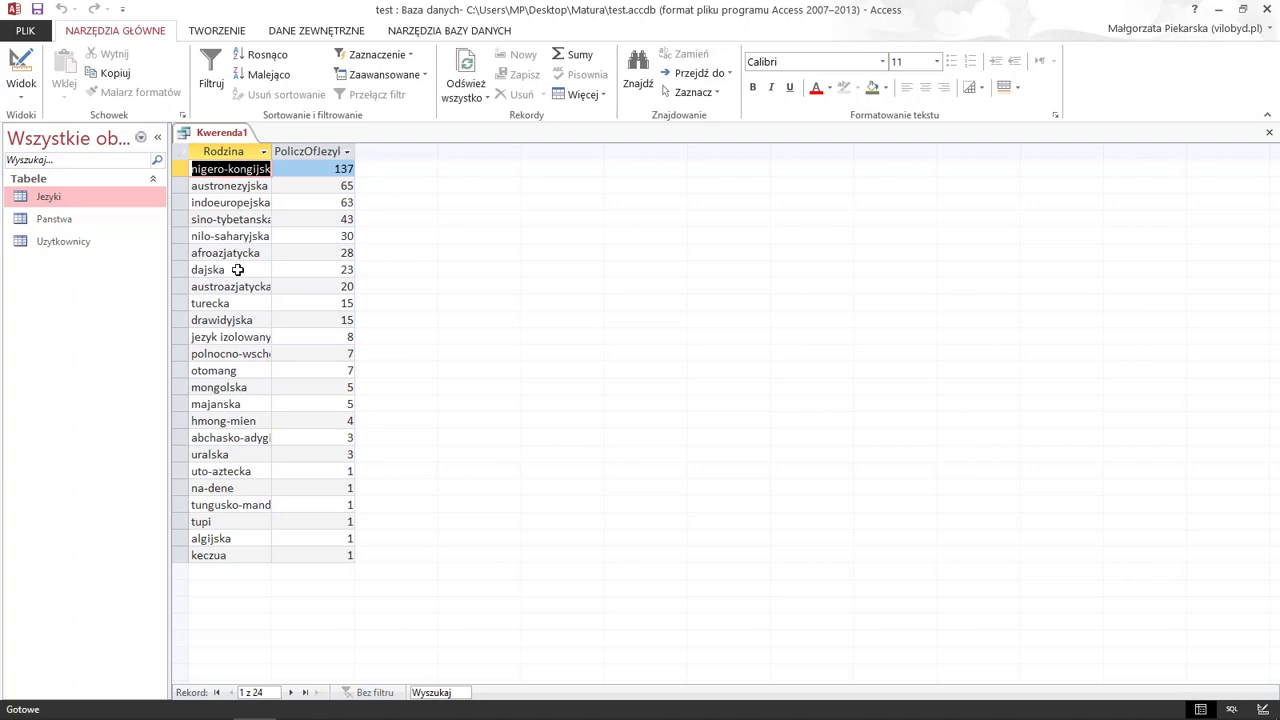
Check the meaning of "jezyk izolowany" in the PDF's description of jezyki.txt and find that row in the query result
mouse_move(143, 705)
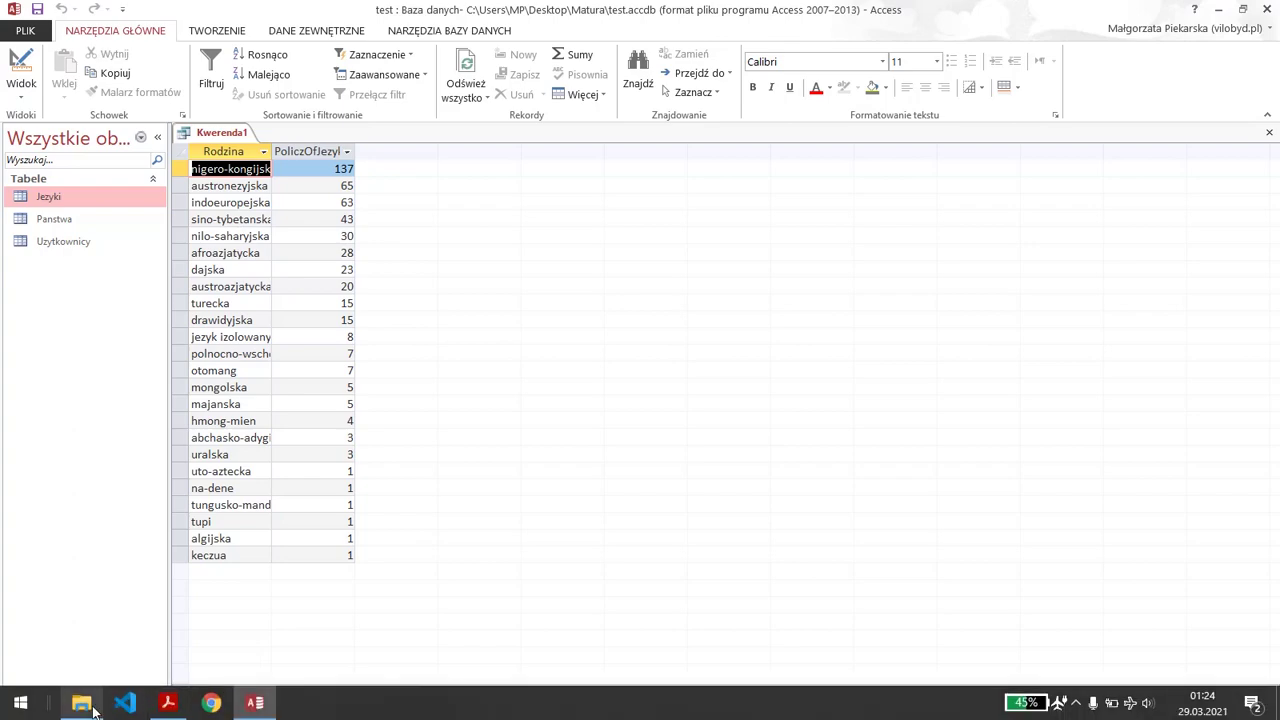
click(168, 704)
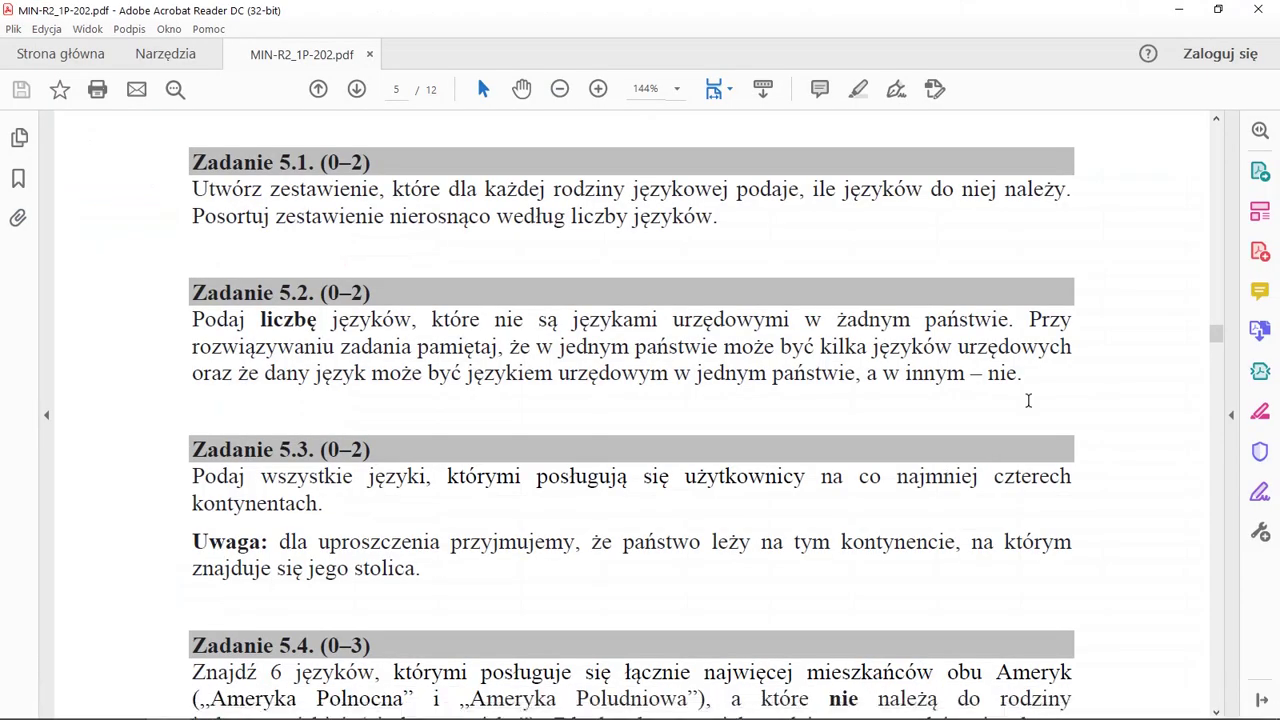
click(1217, 121)
scroll(1217, 121, up, 10)
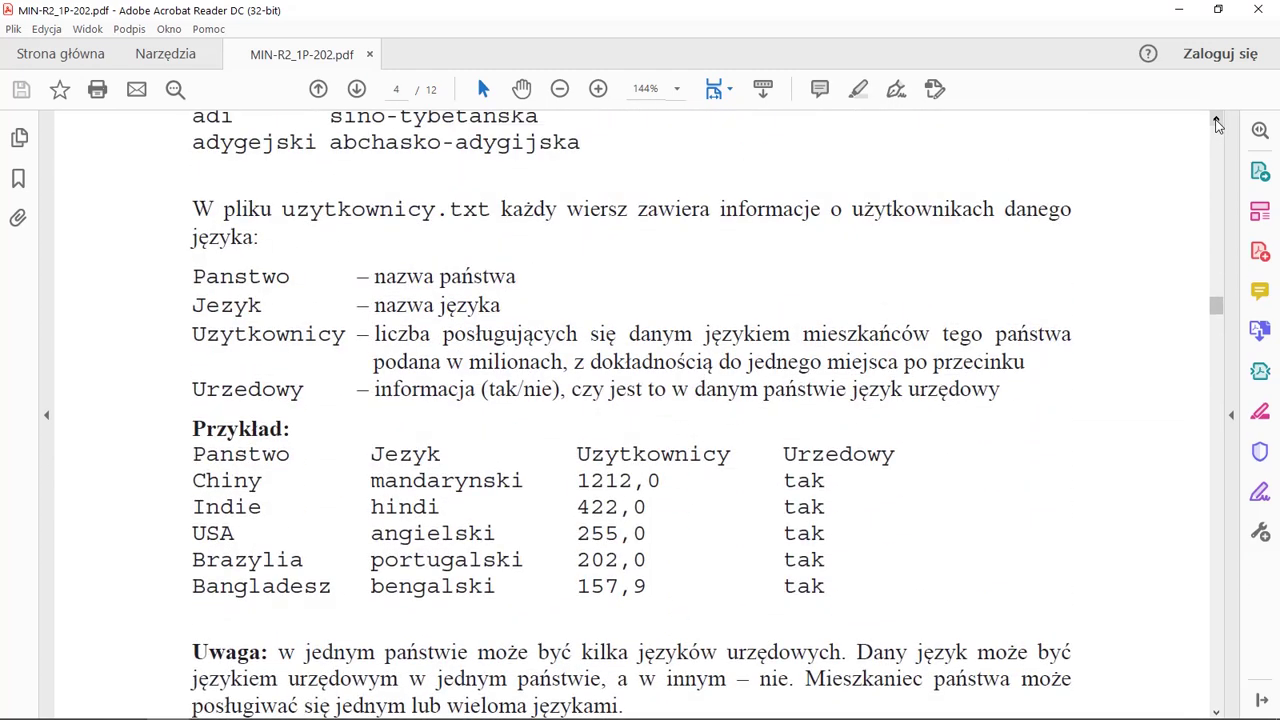
scroll(1217, 121, up, 3)
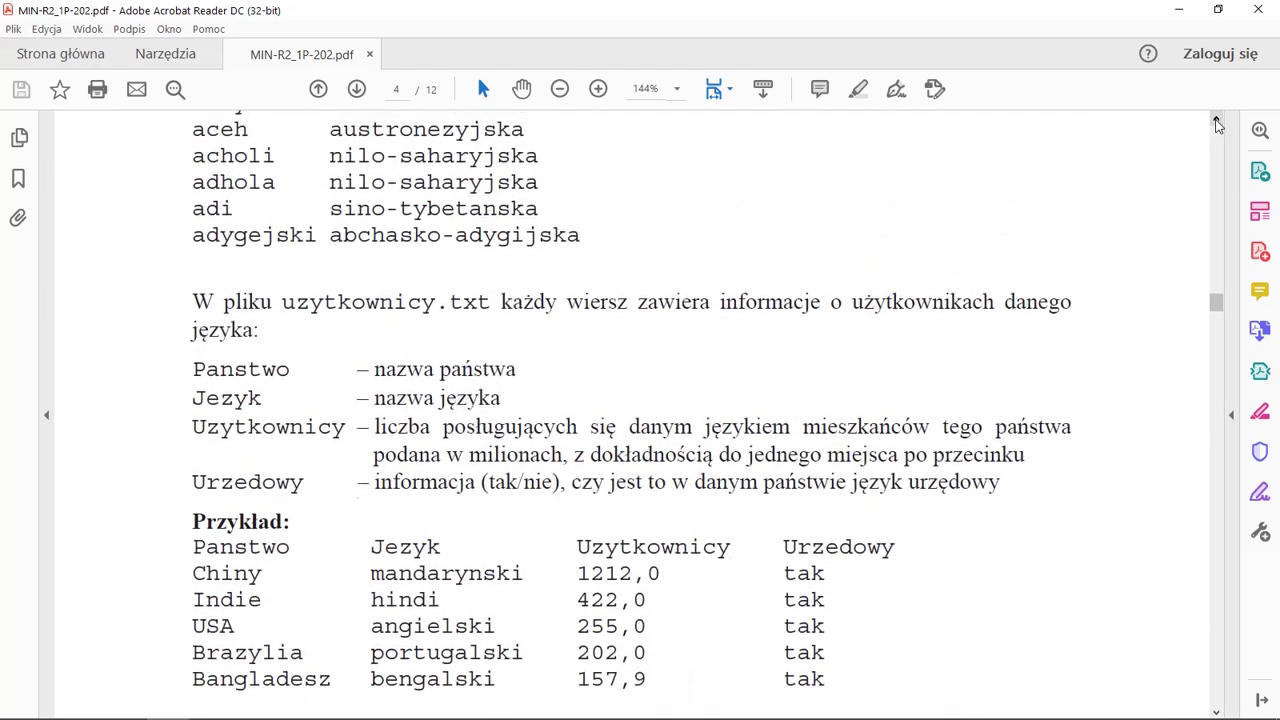
scroll(1217, 121, up, 2)
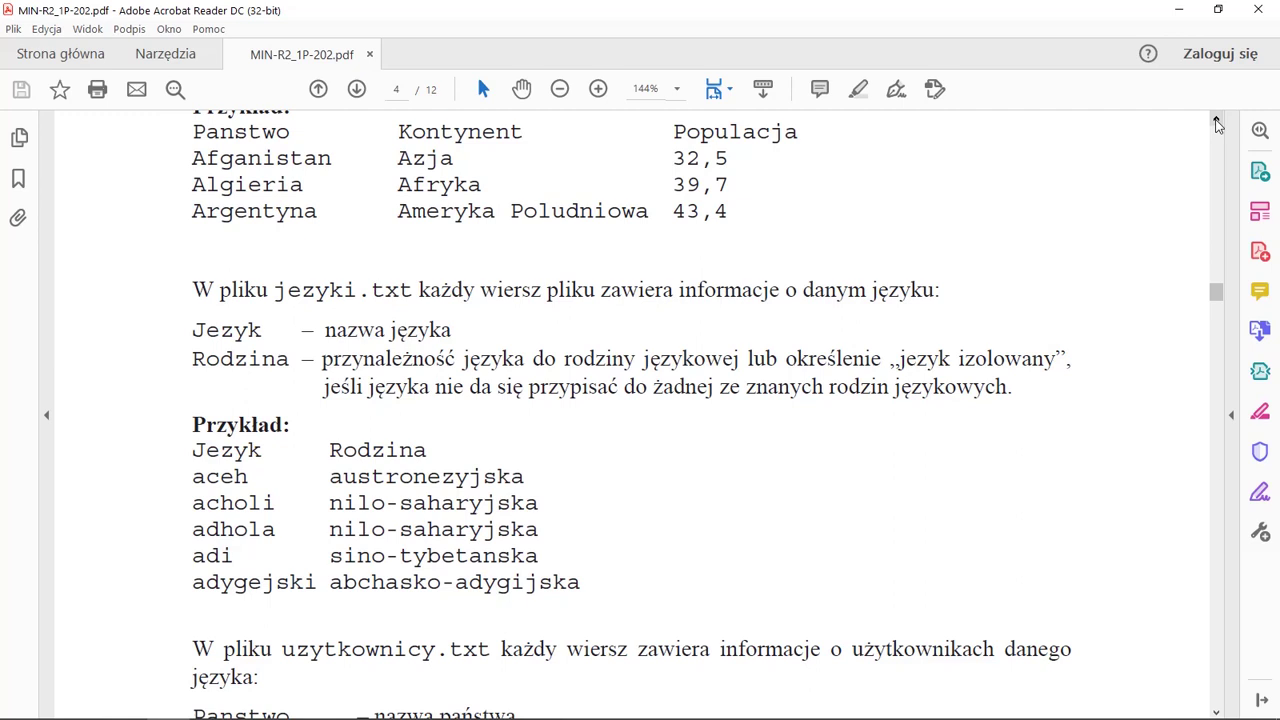
drag(899, 358, 991, 358)
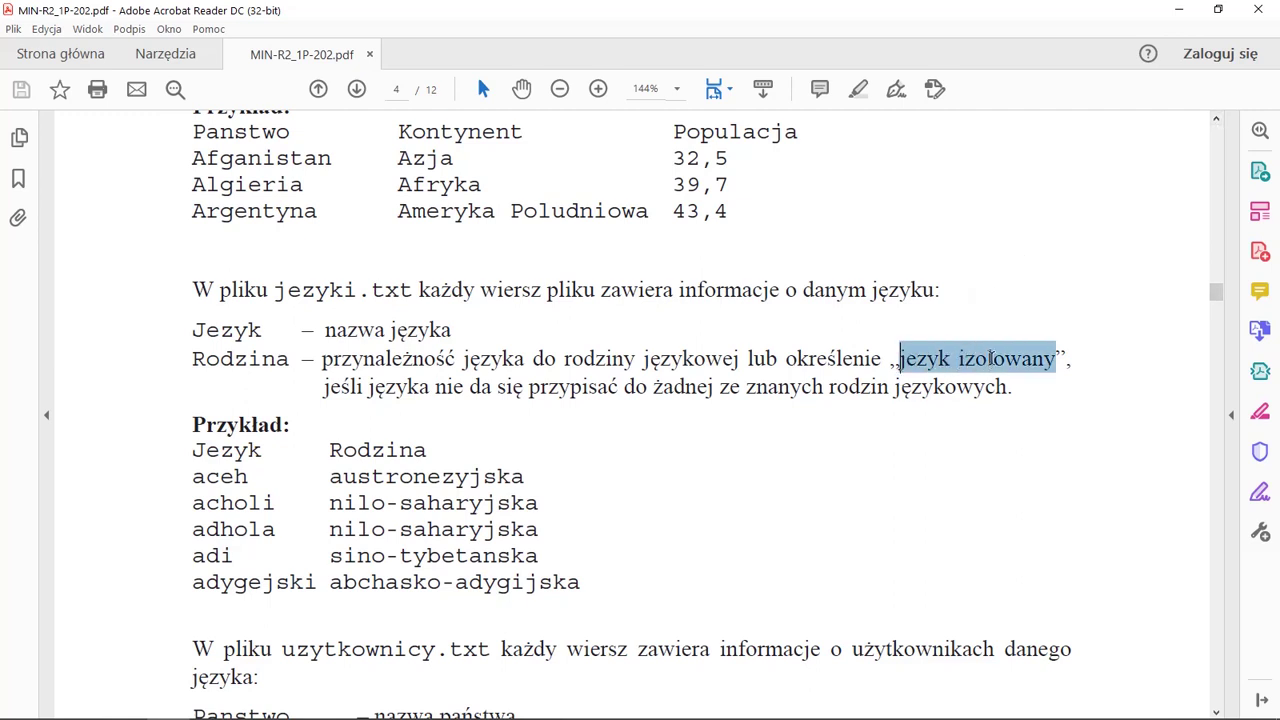
drag(990, 358, 990, 358)
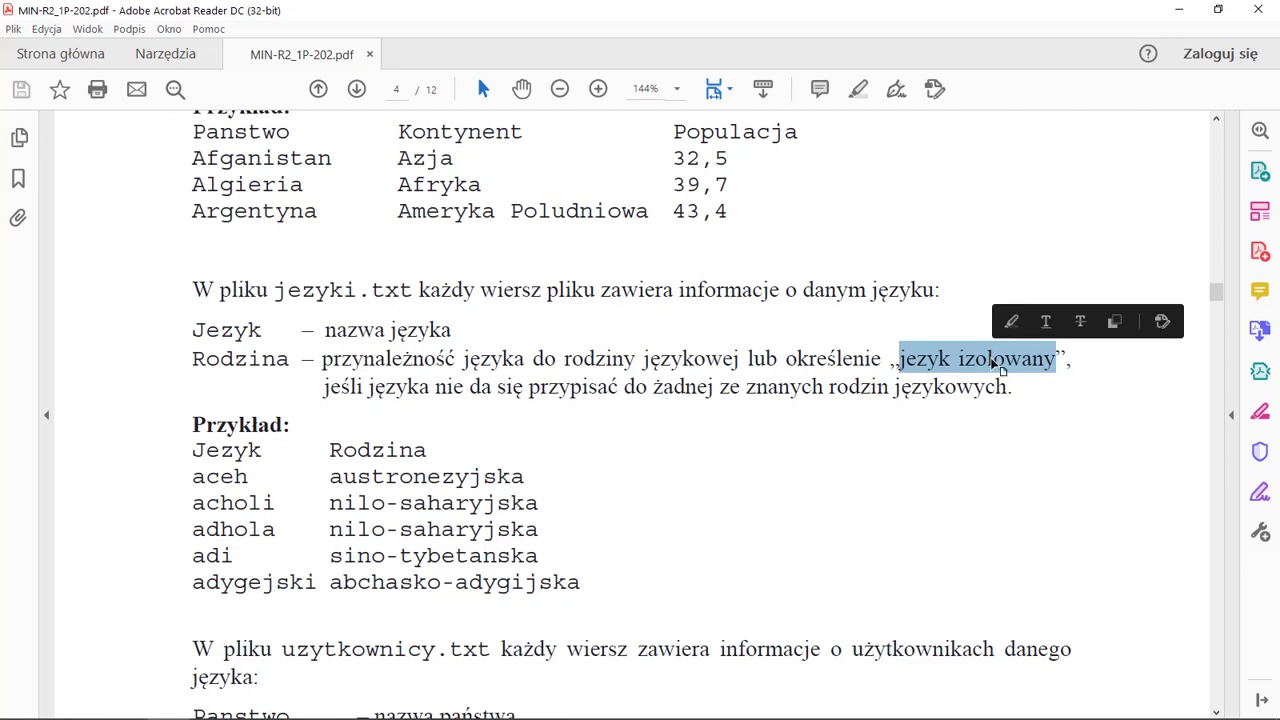
click(1179, 12)
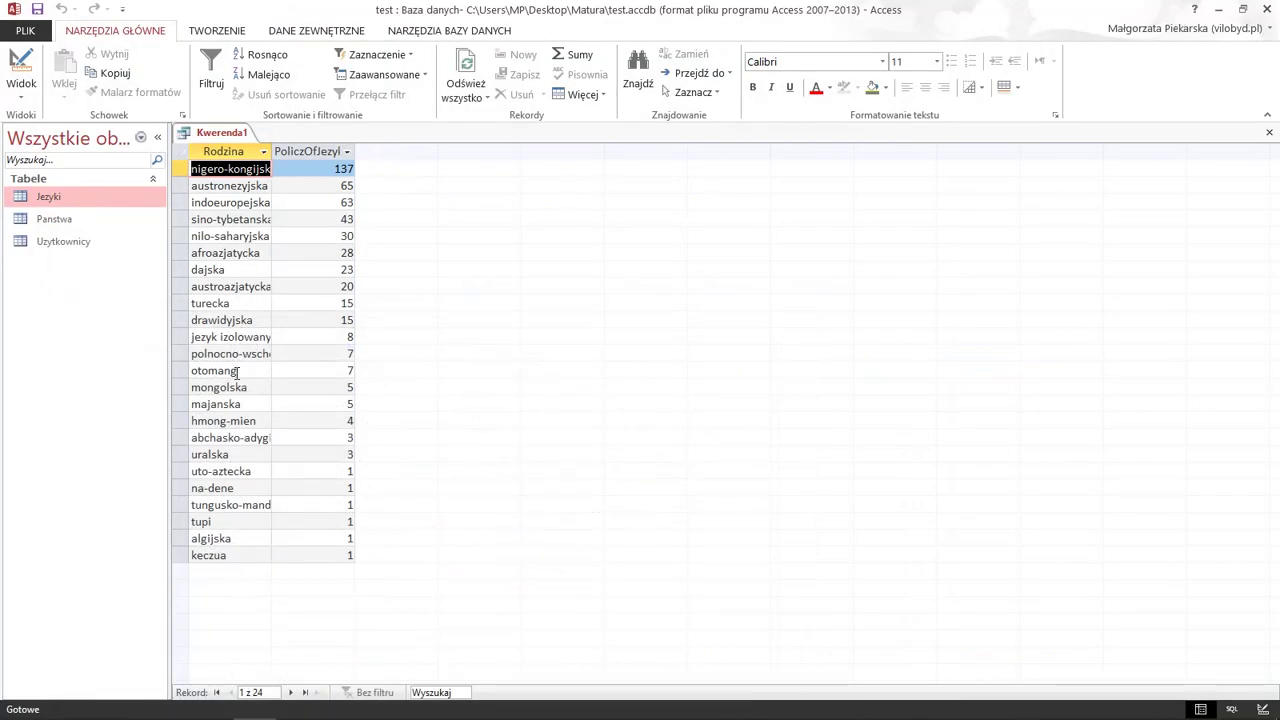
drag(228, 342, 311, 340)
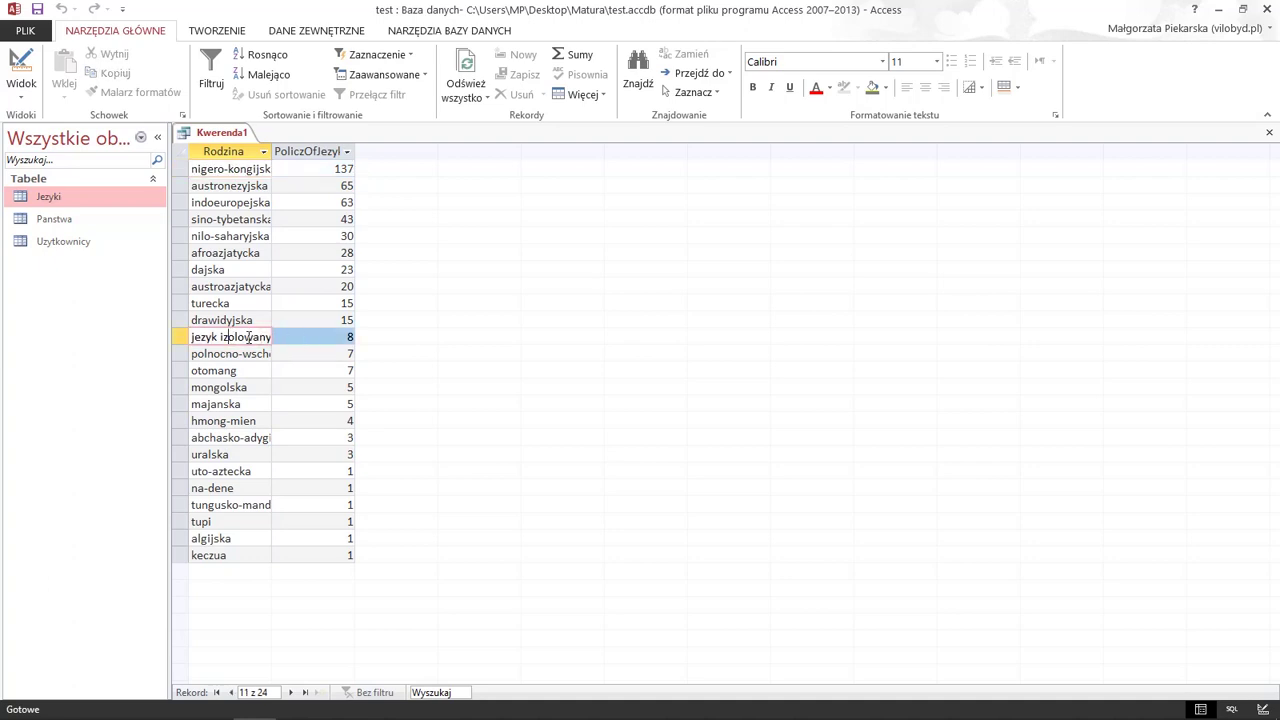
Exclude isolated languages with the criterion <>jezyk izolowany on the Rodzina field and run the query again
click(21, 62)
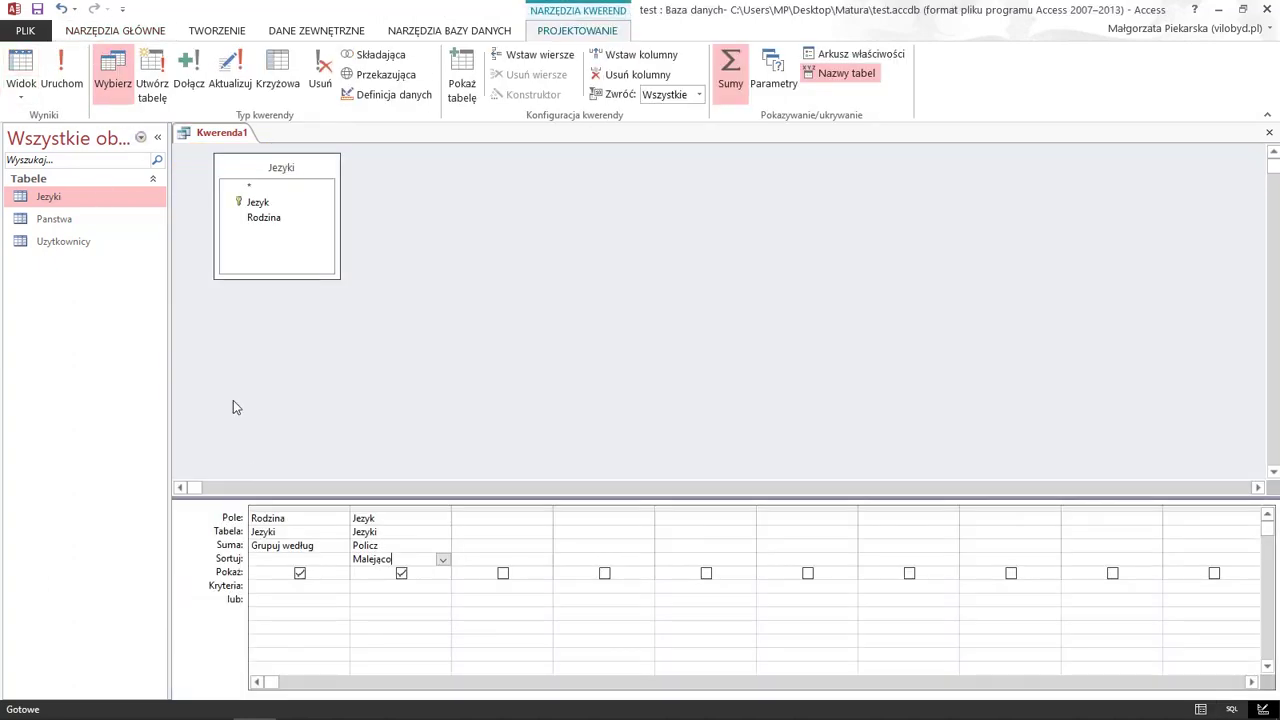
click(329, 587)
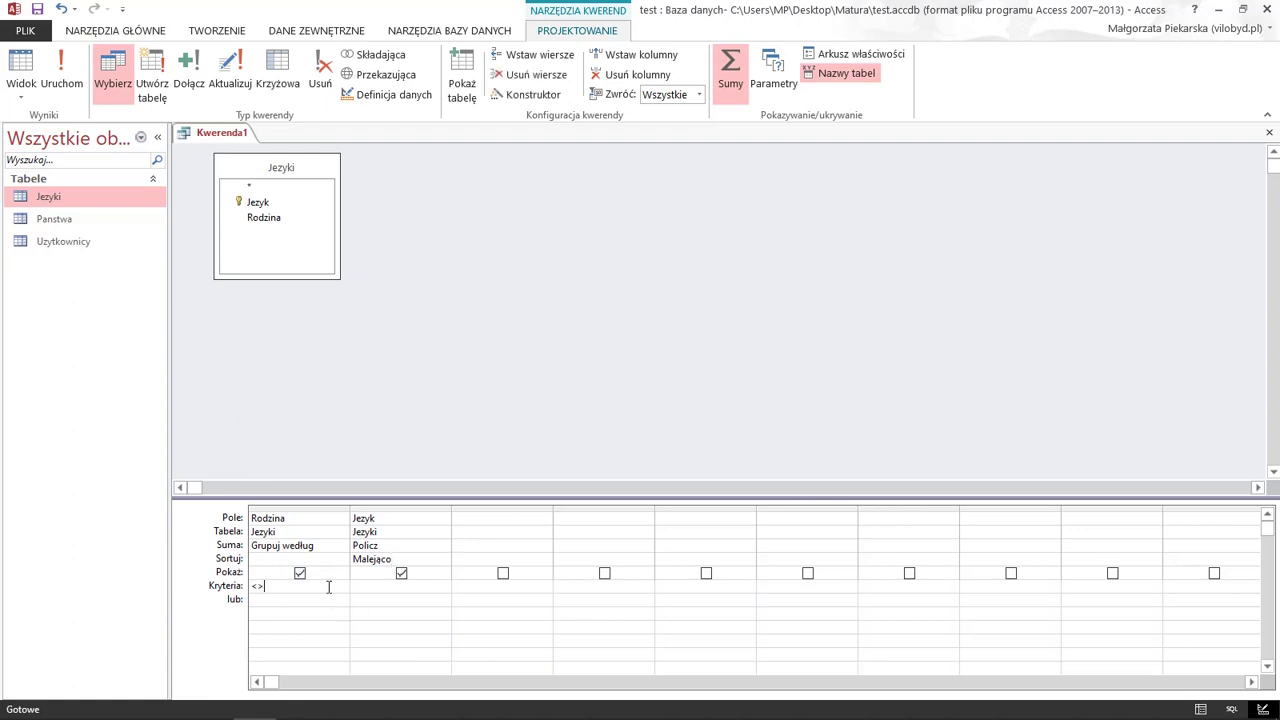
text(<>jezyk izolowany)
click(66, 77)
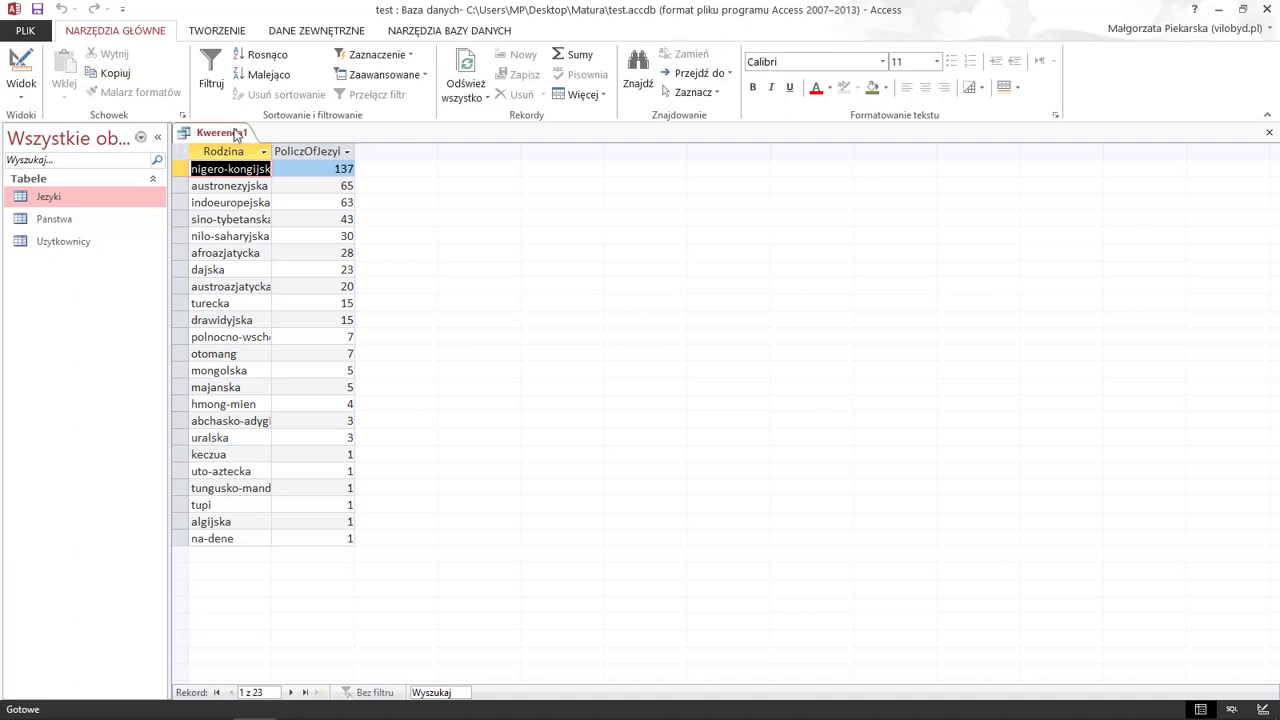
Close the finished language-family query and save it under the name Kwerenda1
right_click(236, 134)
click(270, 160)
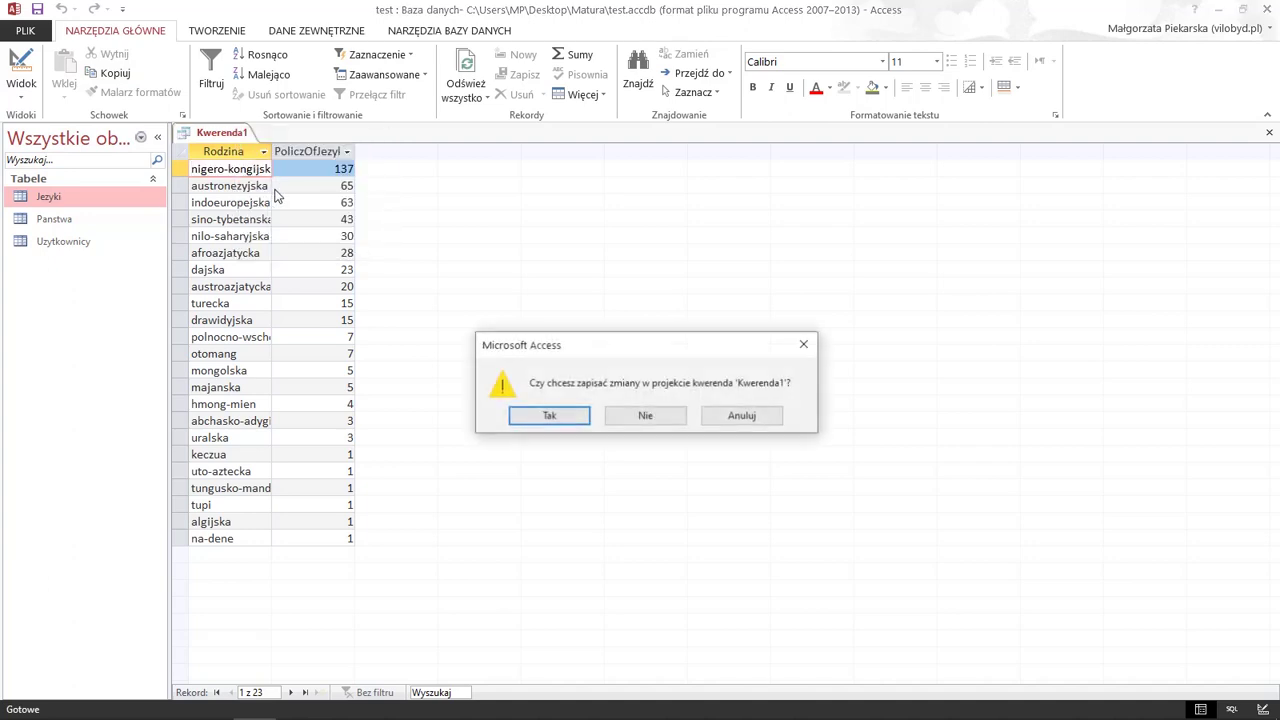
click(525, 415)
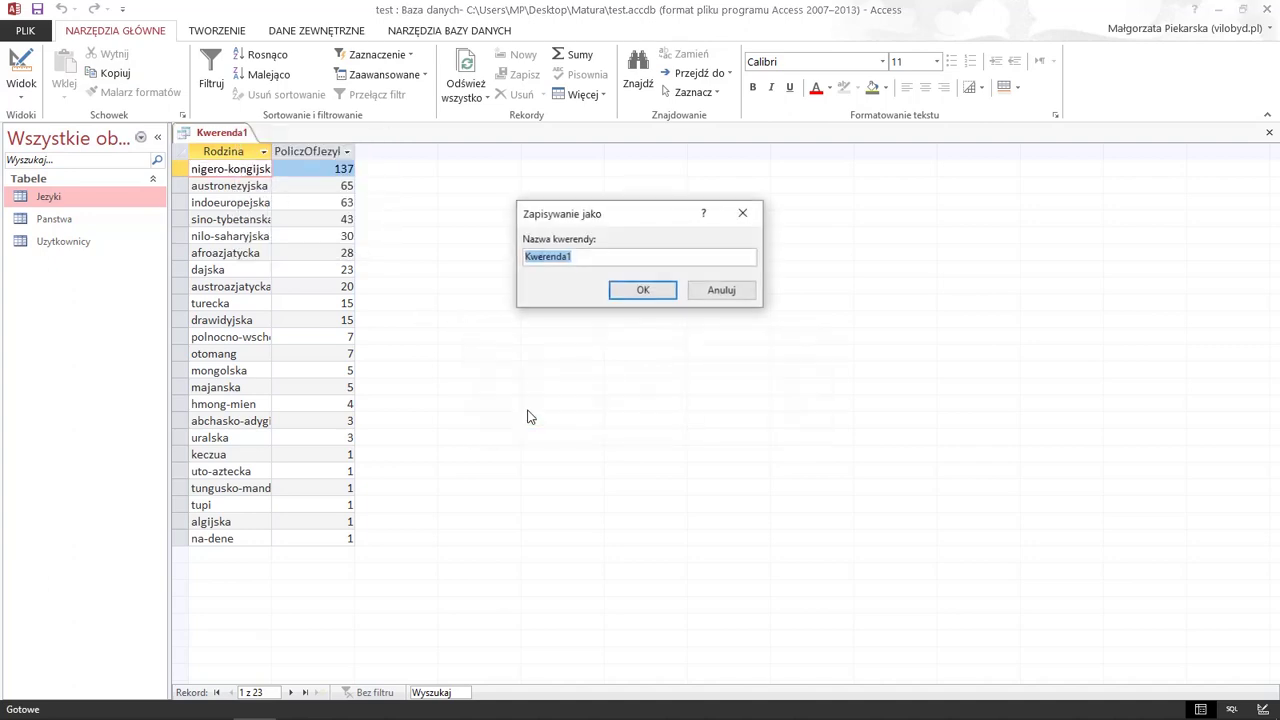
click(645, 290)
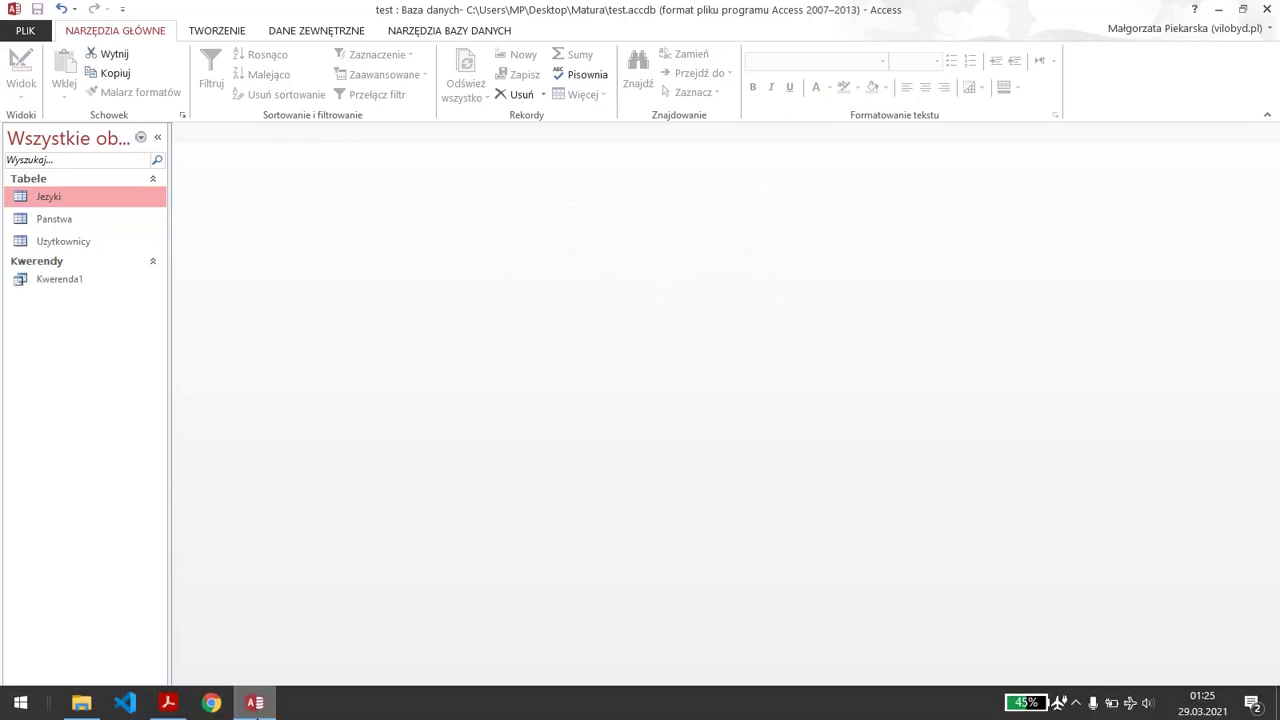
Read the wording of task 5.2 in the exam PDF and return to the Access database
click(170, 705)
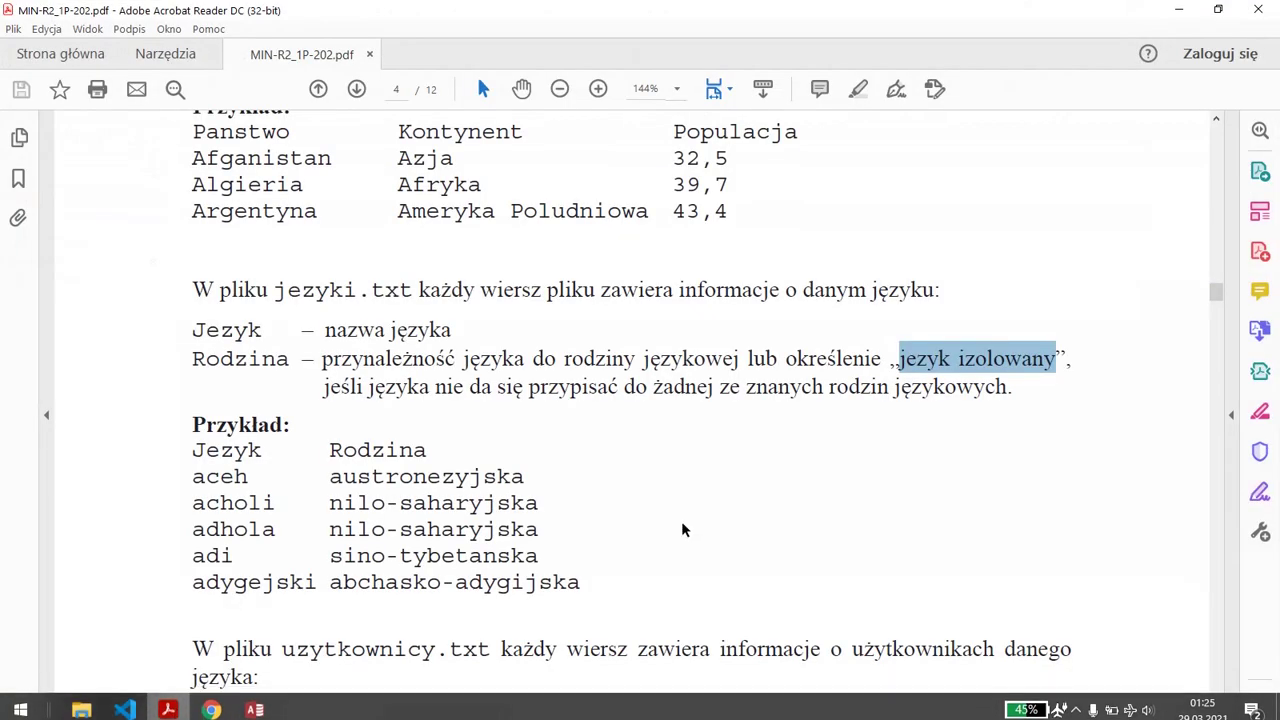
drag(1214, 294, 1207, 338)
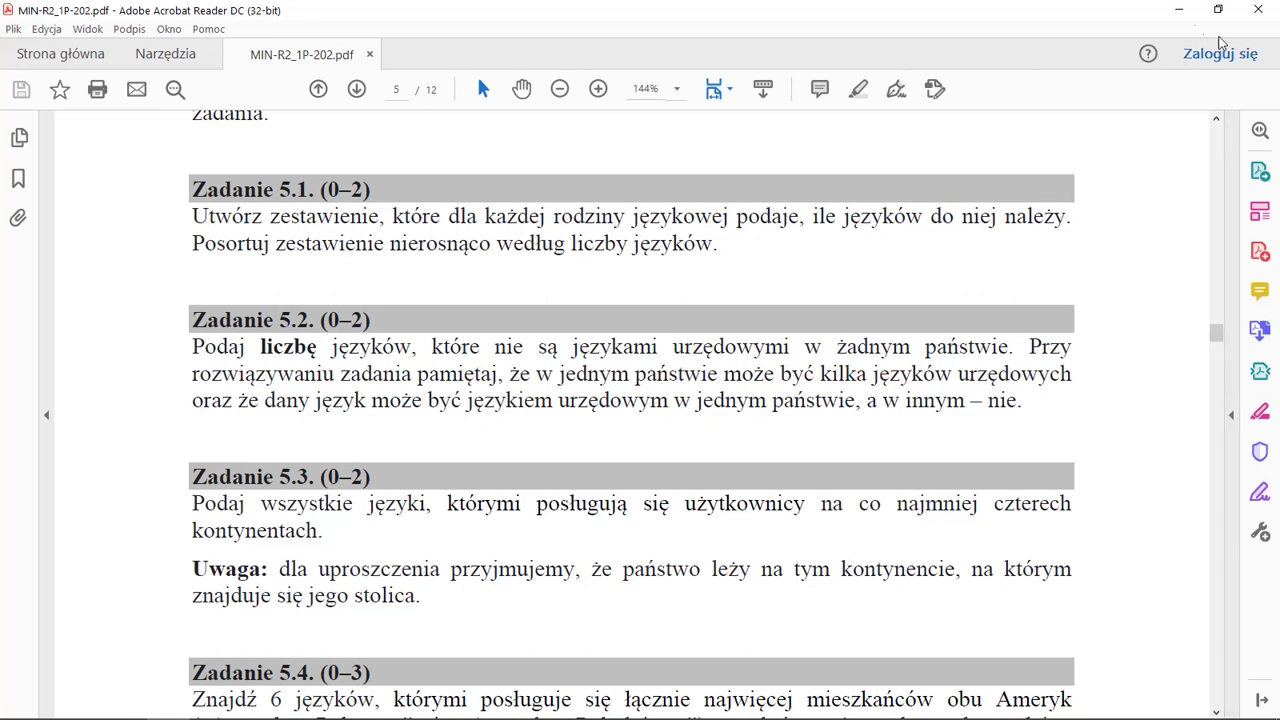
click(1178, 9)
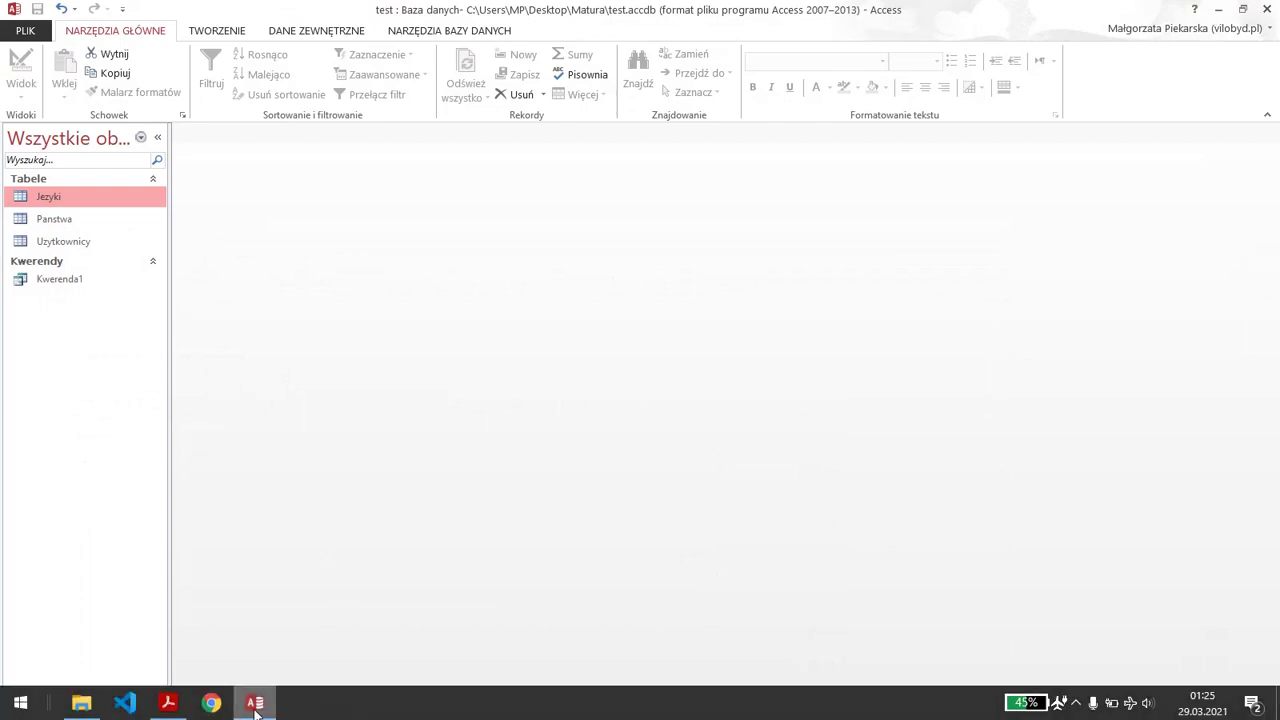
click(169, 704)
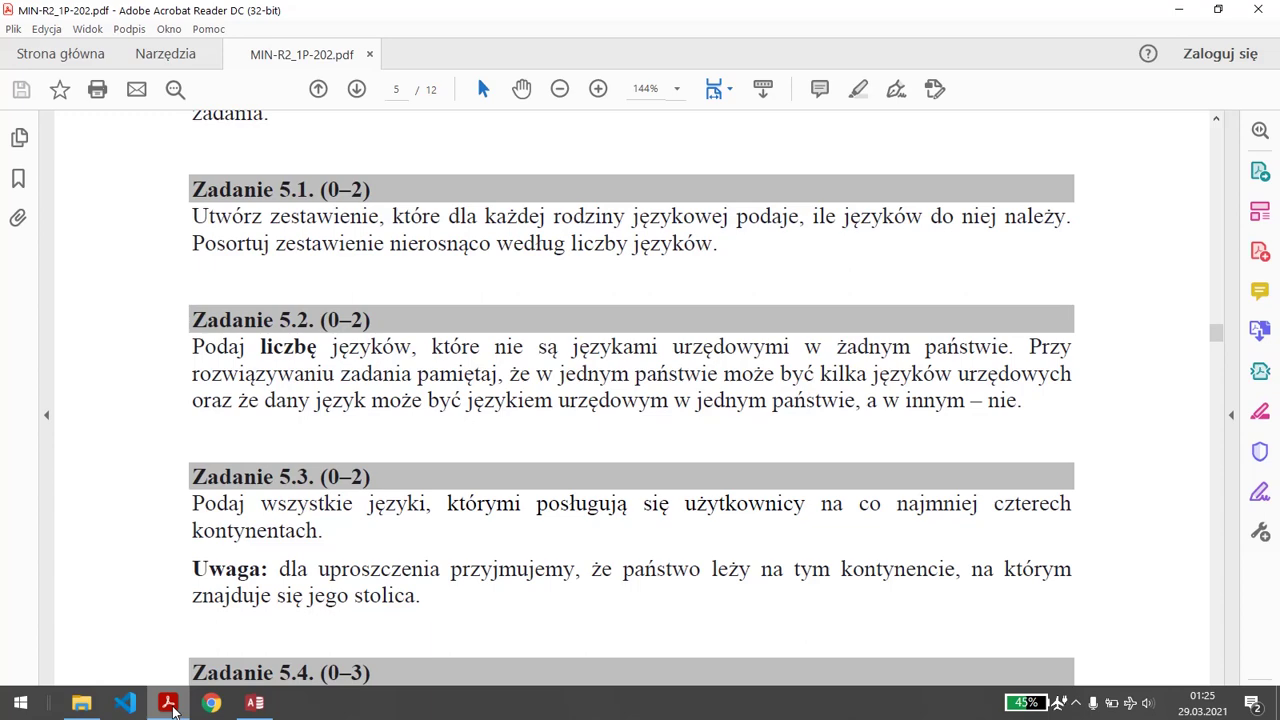
click(169, 704)
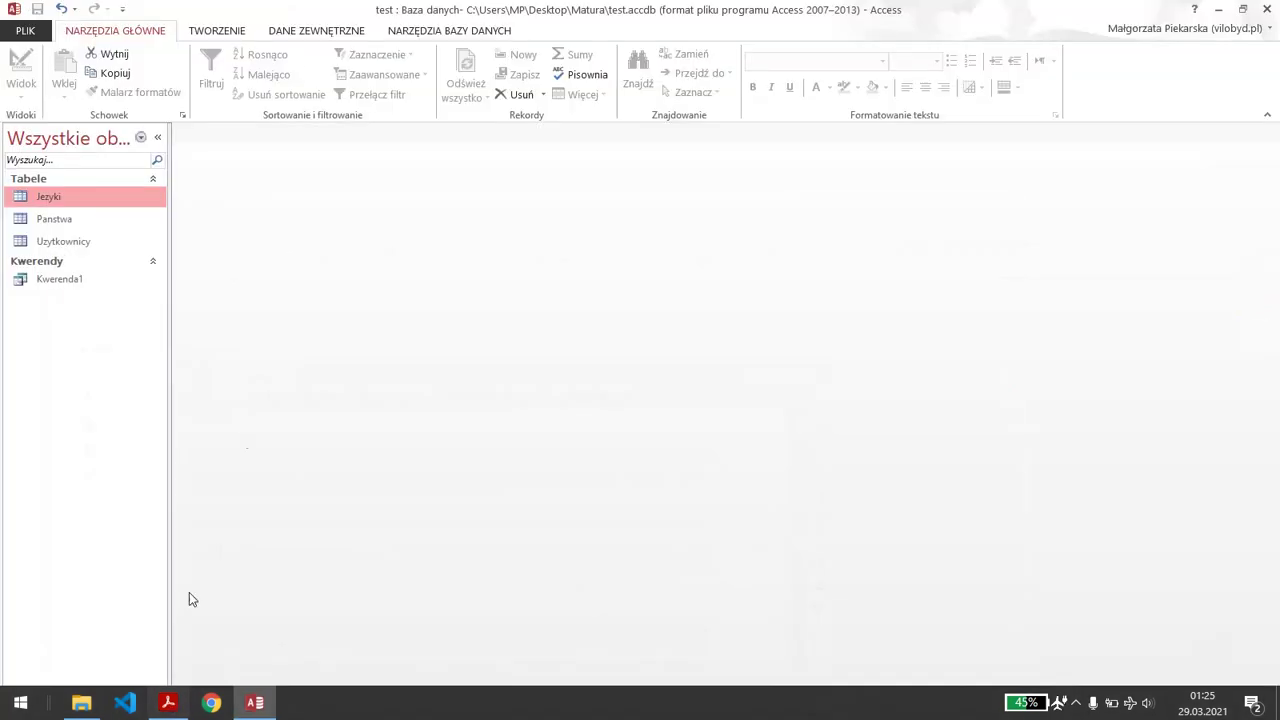
Create a new query in design view based on the Jezyki and Uzytkownicy tables
click(235, 33)
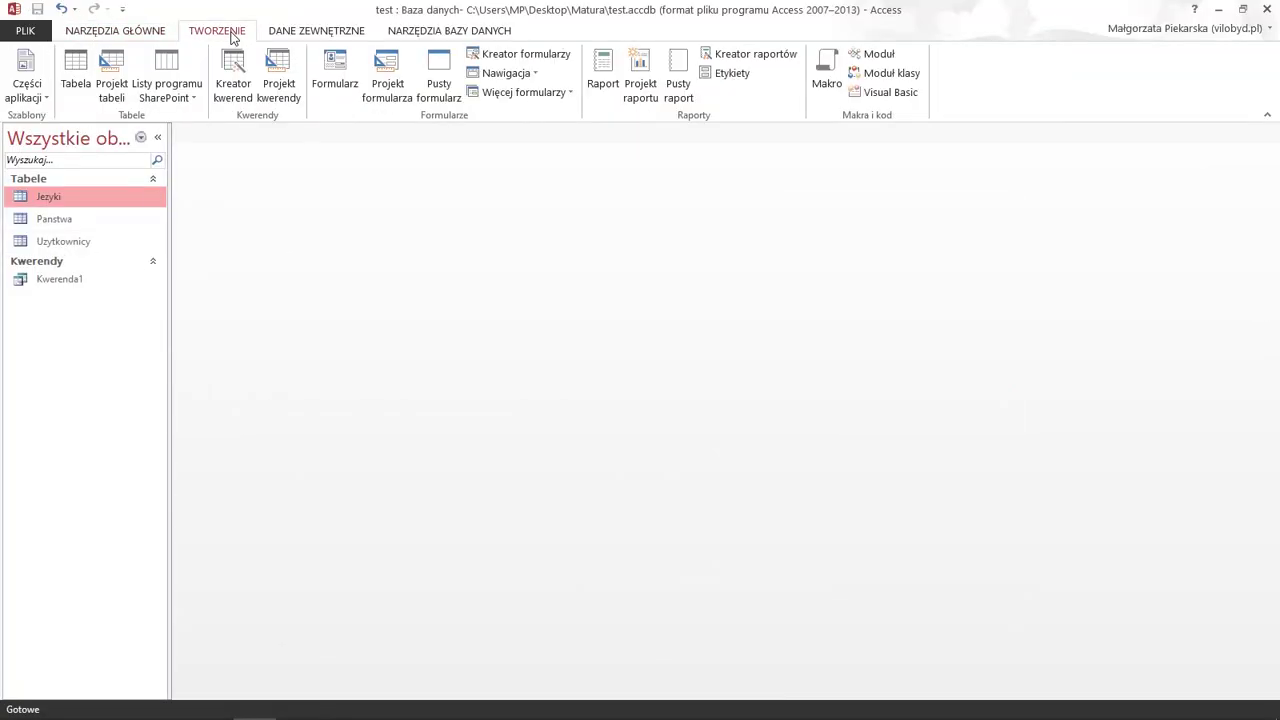
click(278, 80)
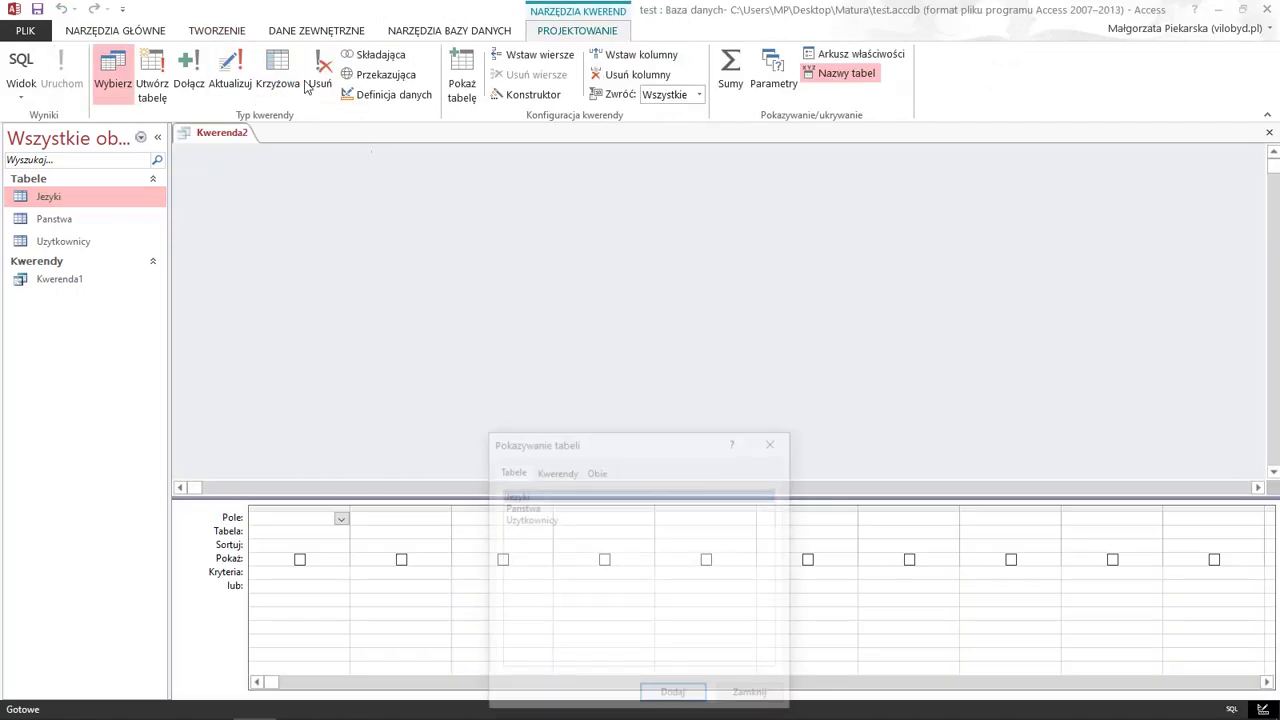
double_click(531, 498)
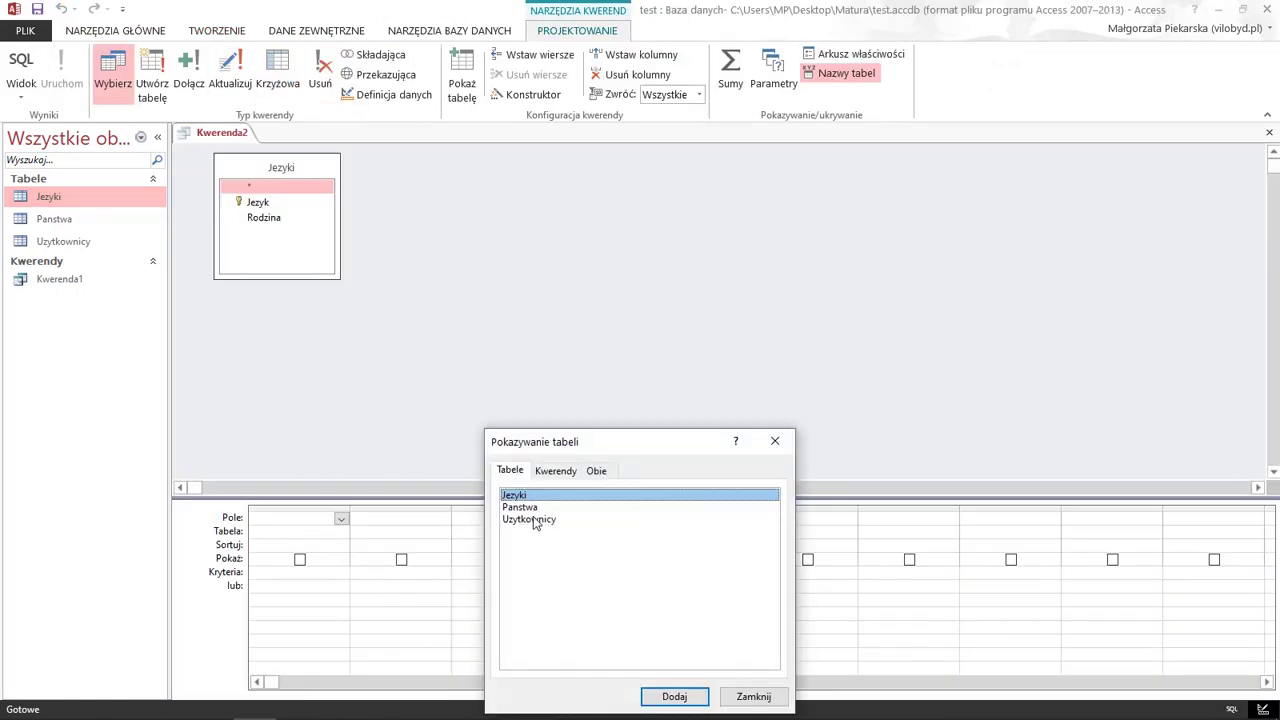
double_click(530, 519)
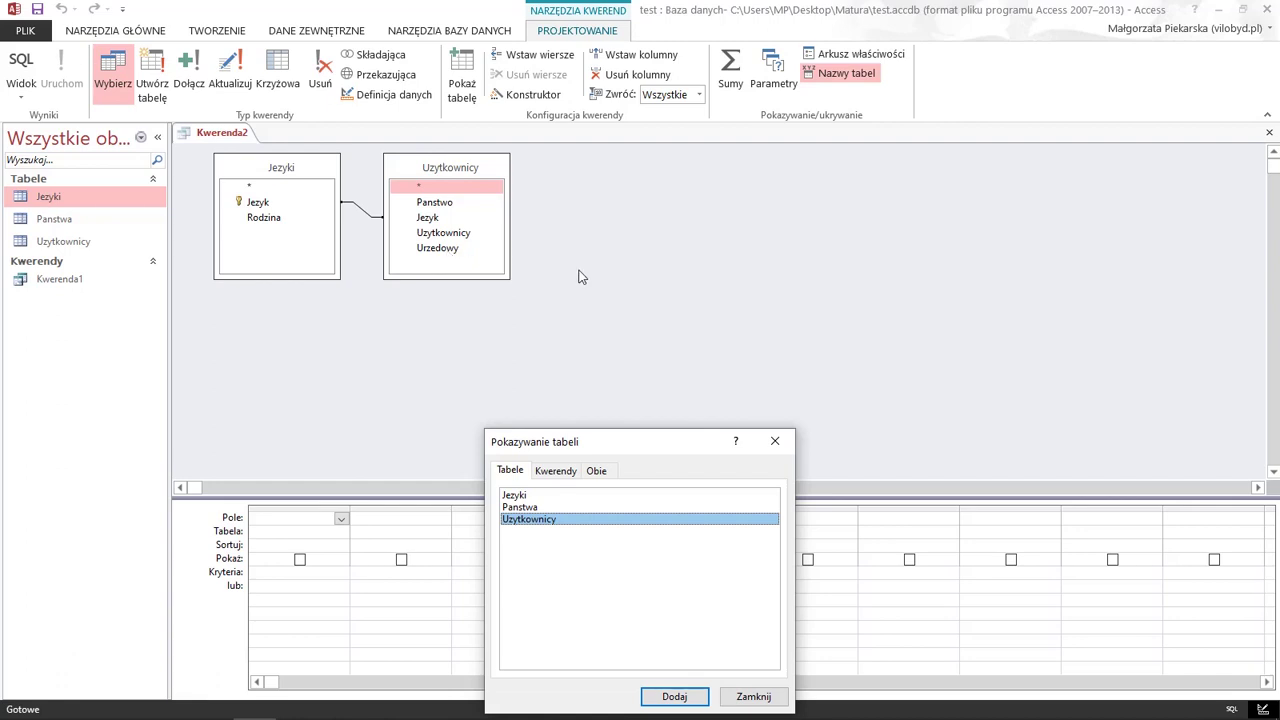
click(775, 441)
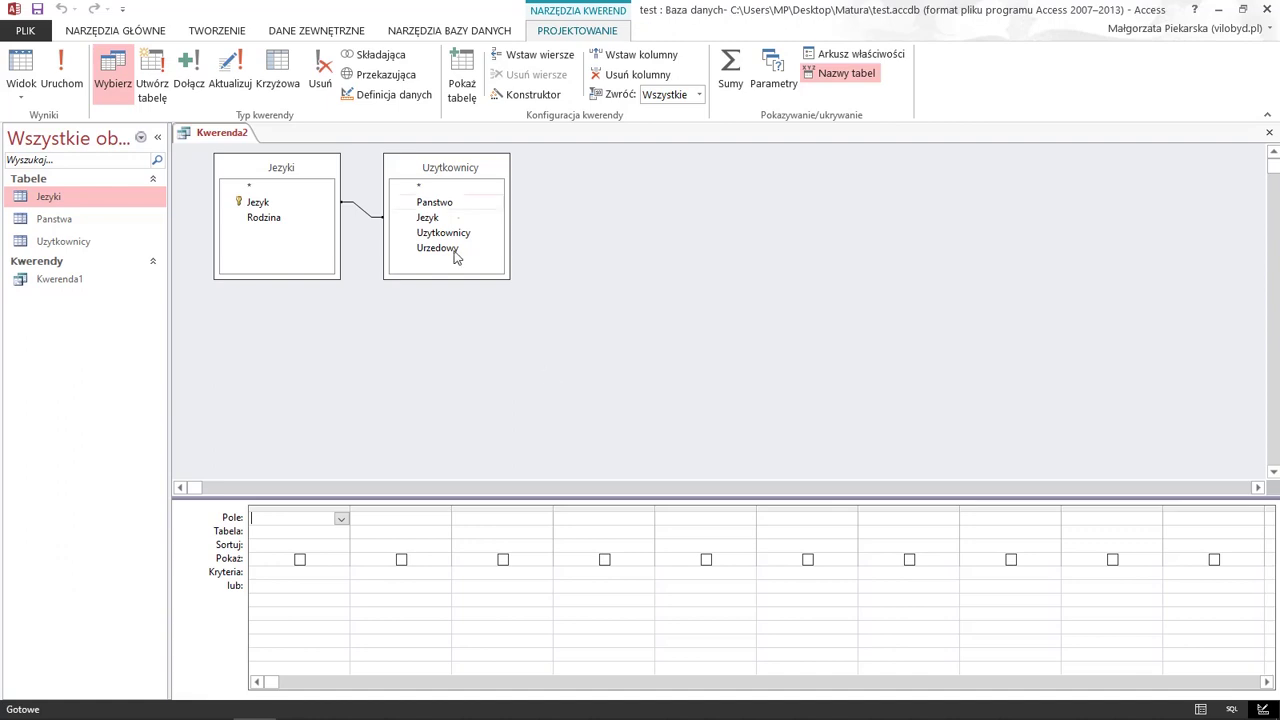
Add Jezyk from Jezyki and Urzedowy from Uzytkownicy to the query, set the Urzedowy criterion to nie and run it
double_click(289, 205)
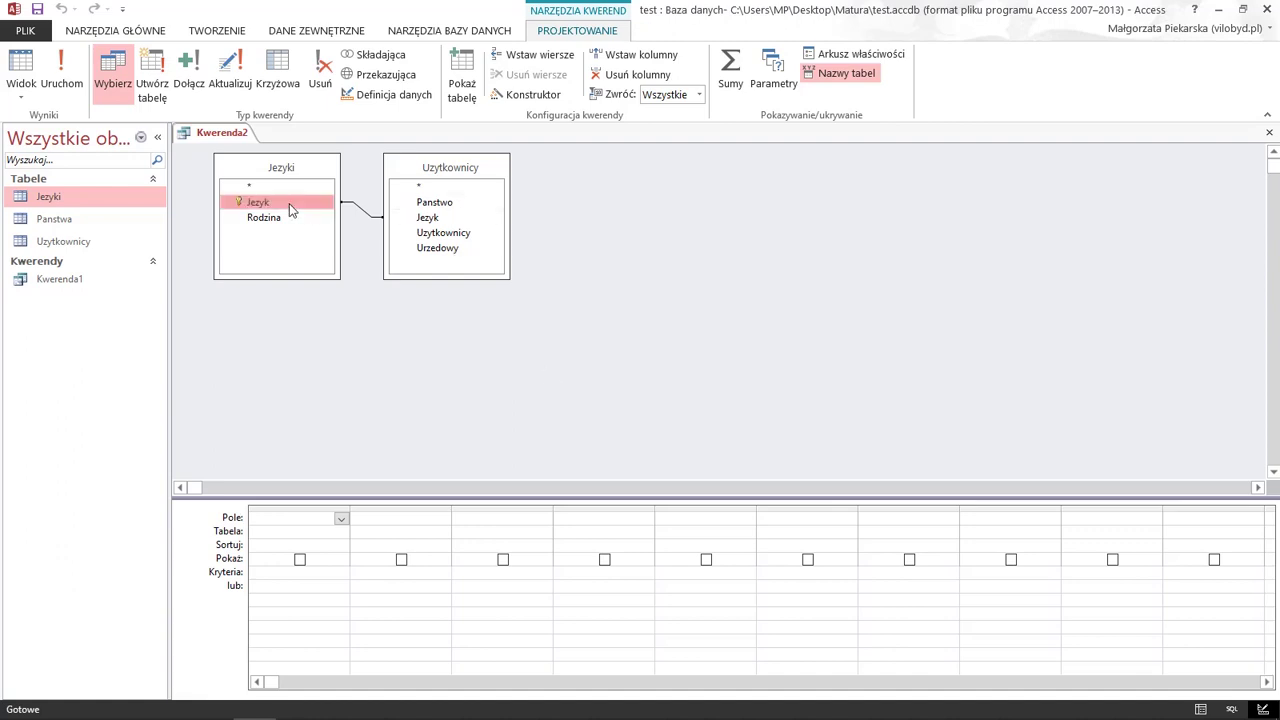
double_click(424, 248)
click(394, 572)
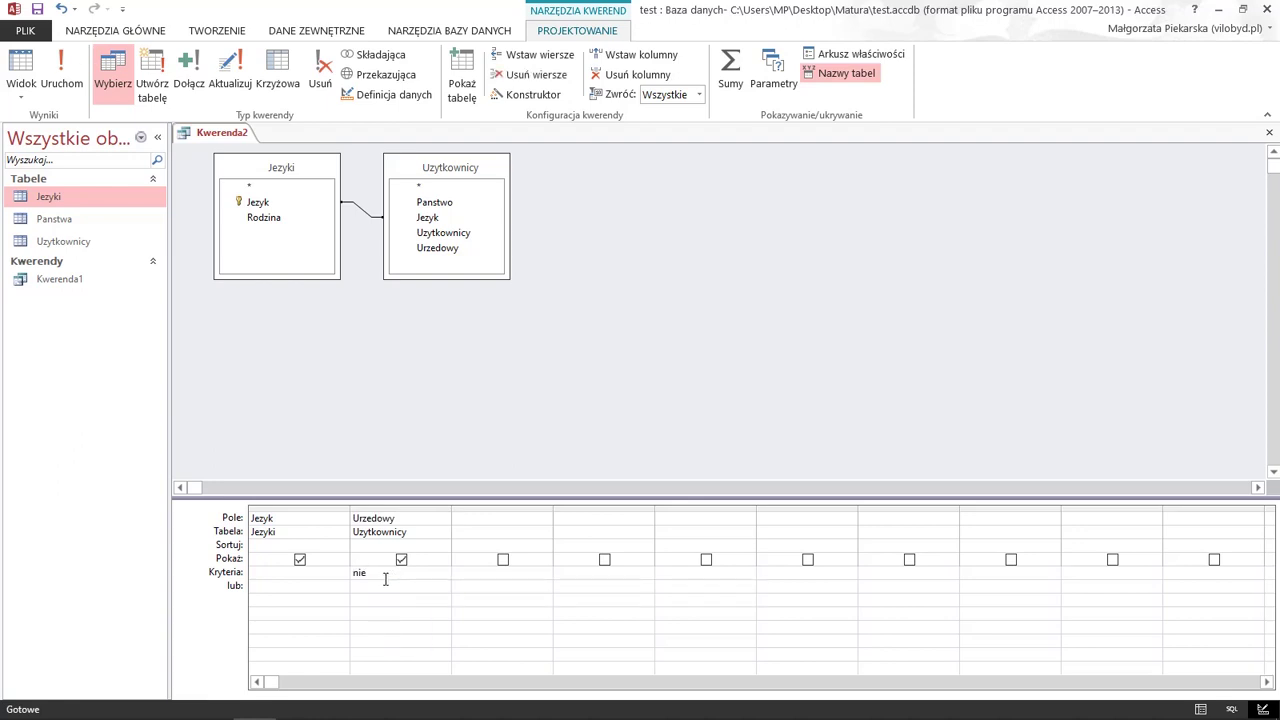
click(60, 70)
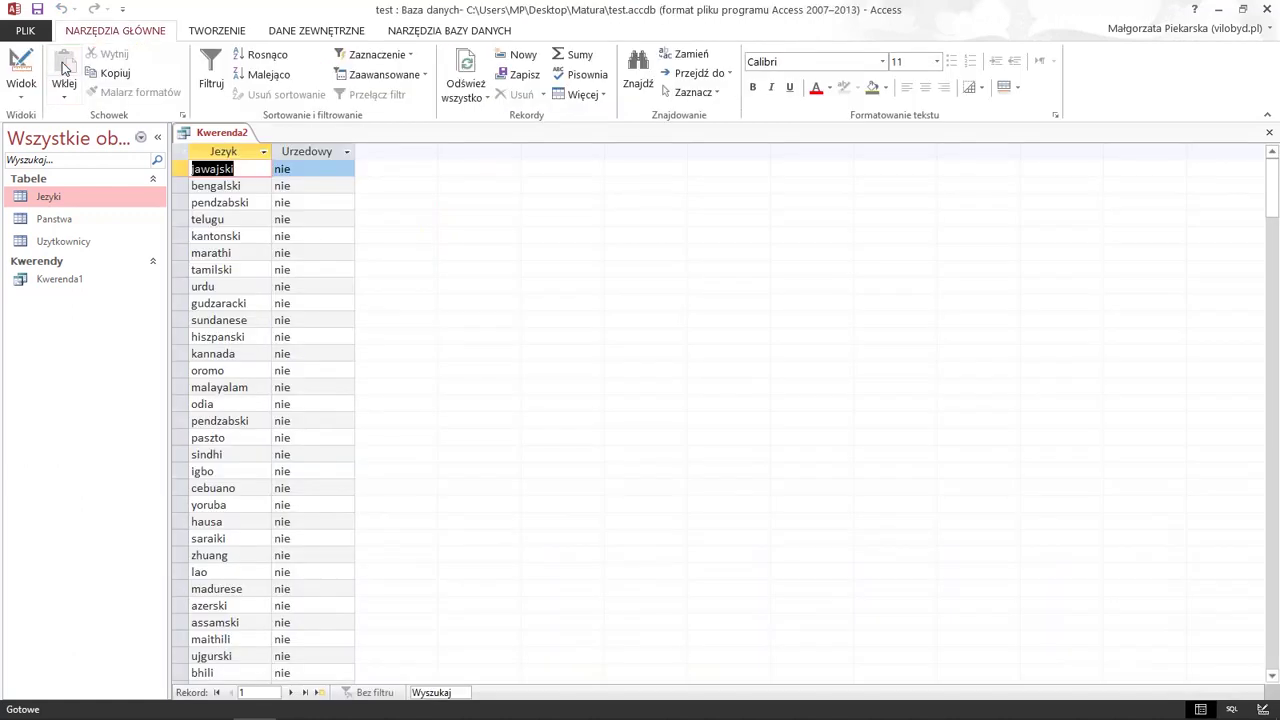
Sort the query result by Jezyk from A to Z and examine the repeated angielski rows
click(264, 152)
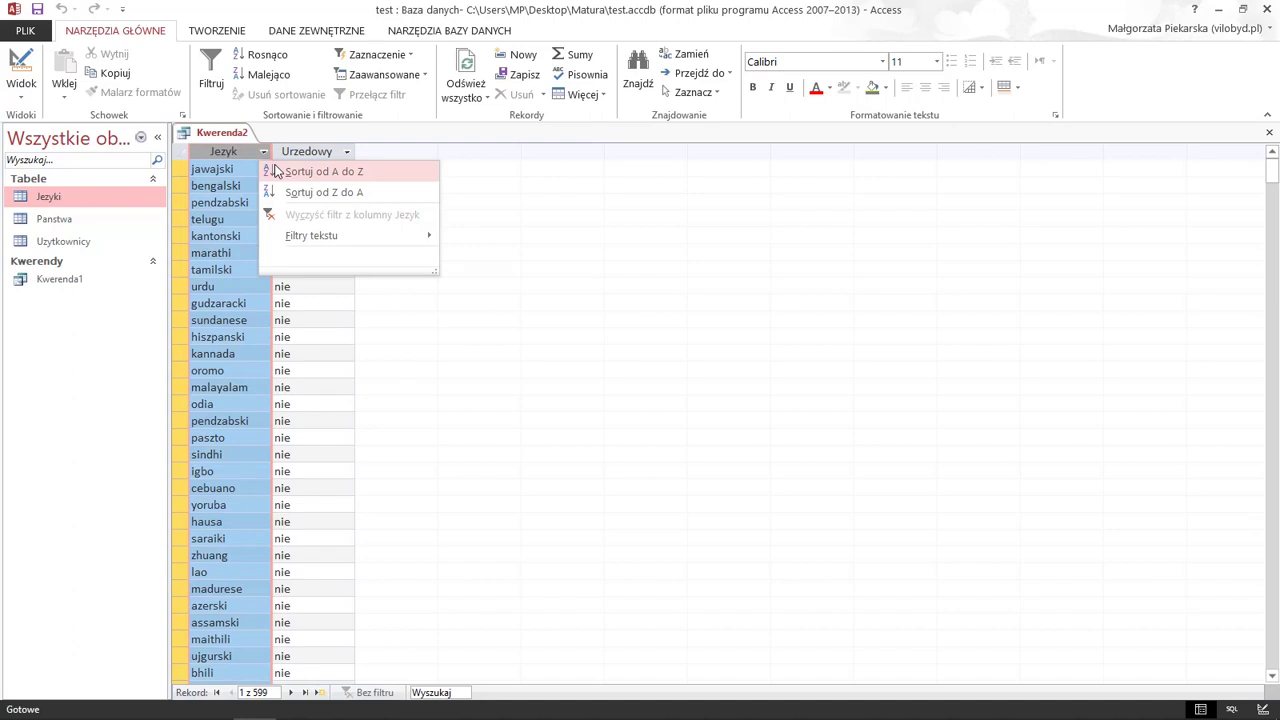
click(276, 171)
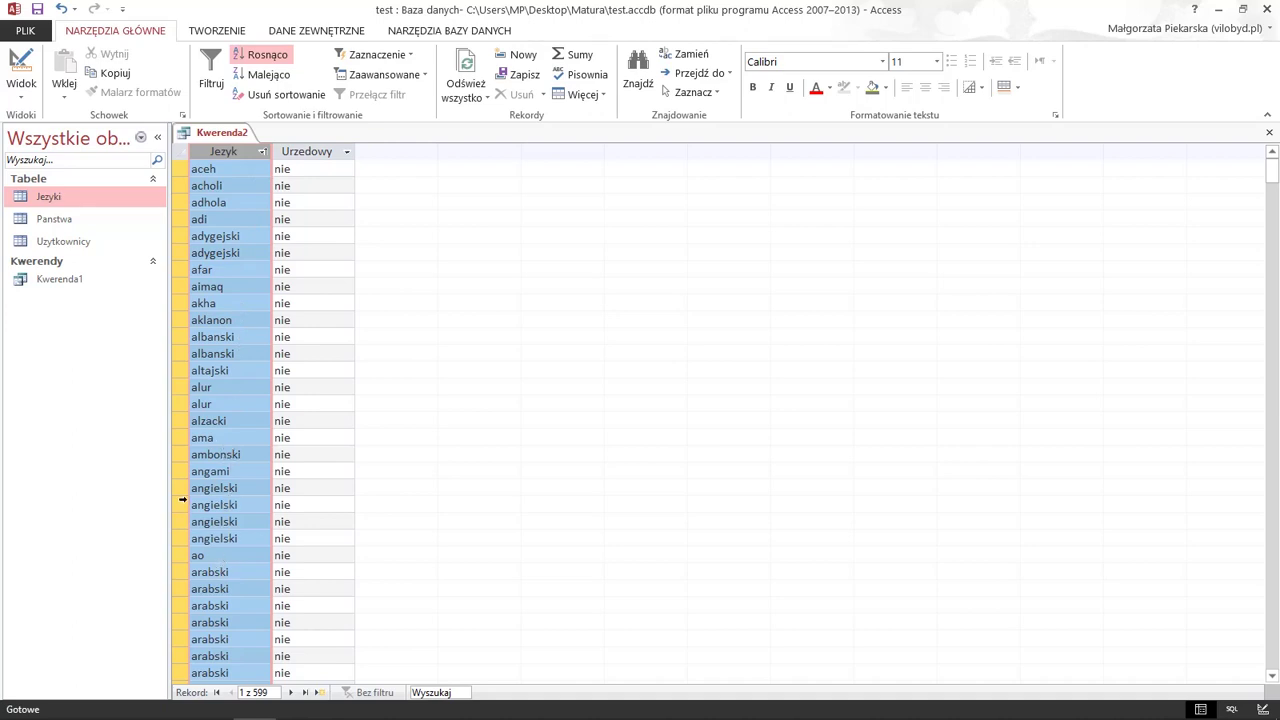
drag(176, 490, 176, 536)
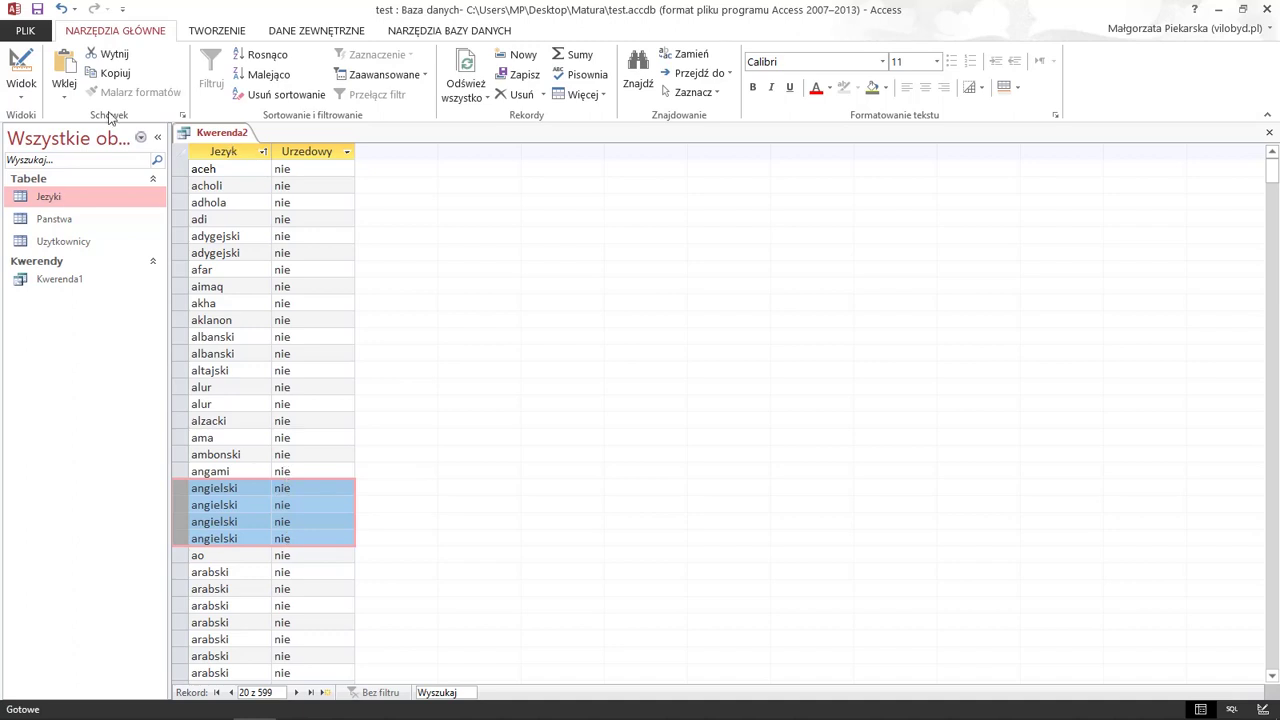
Change the Urzedowy criterion to "tak" and run the query again
click(17, 58)
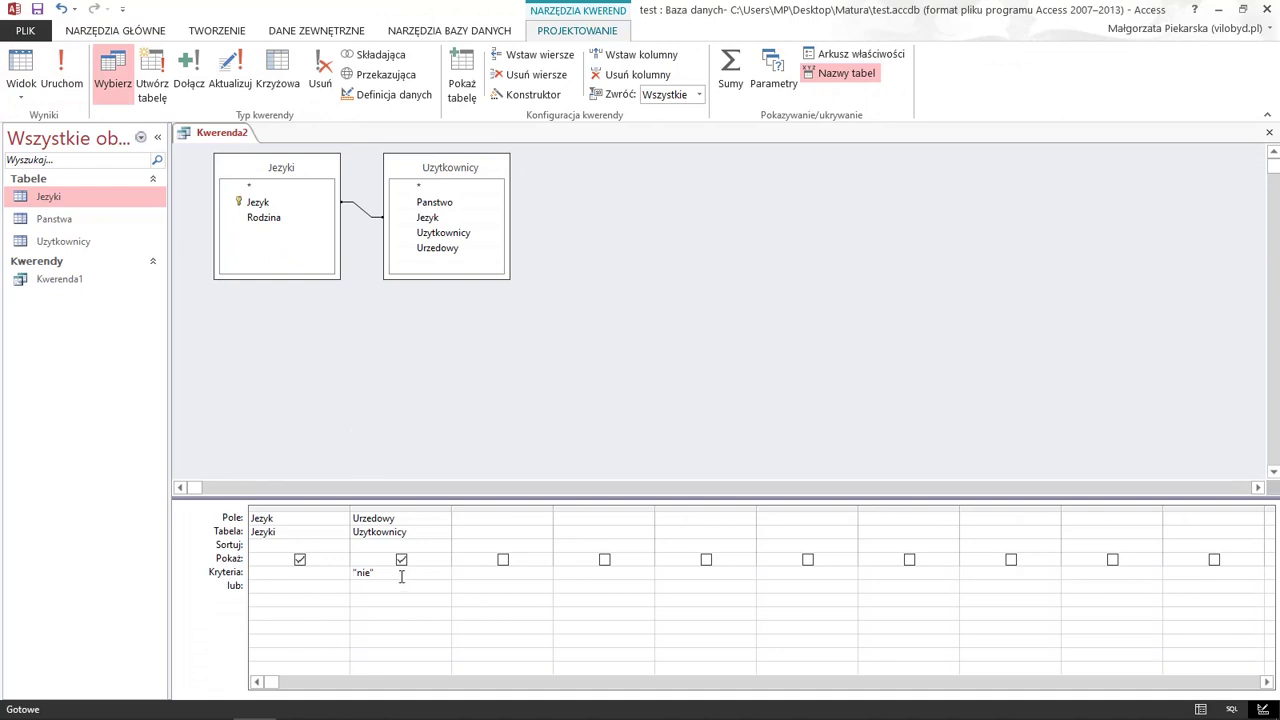
drag(401, 576, 349, 572)
text(tak)
click(63, 82)
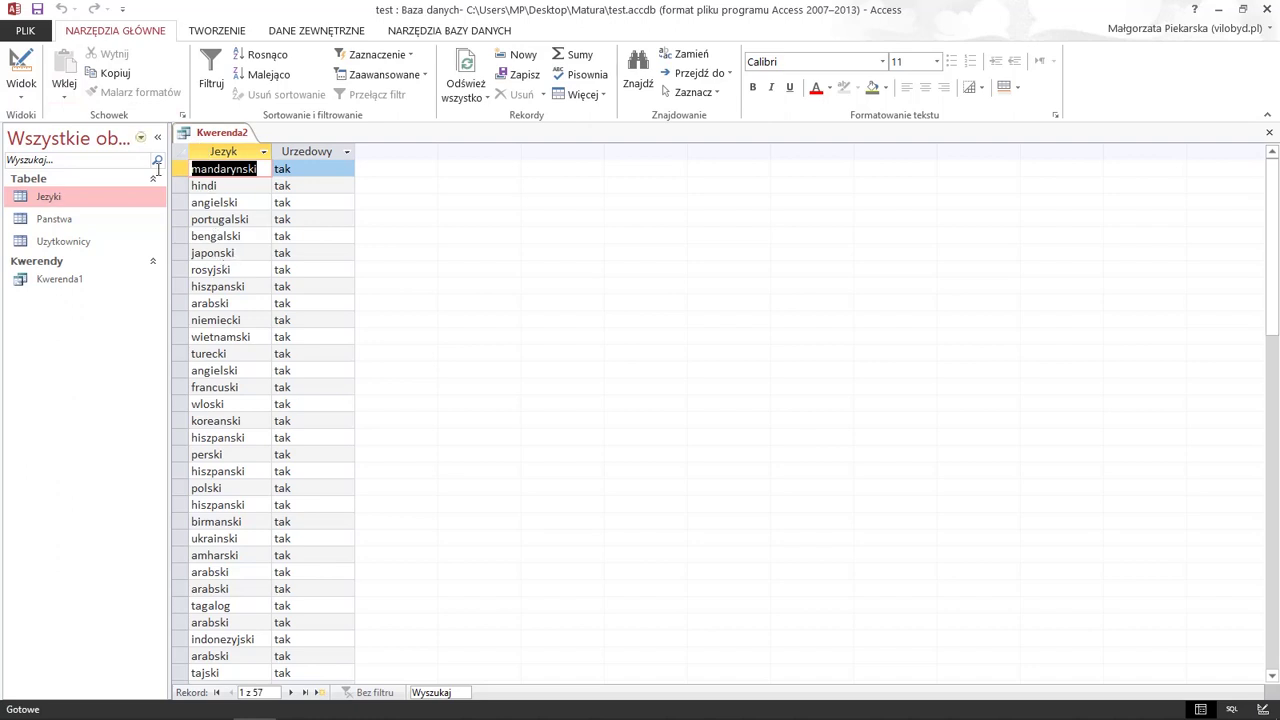
Turn on totals so the query groups by Jezyk and Urzedowy, and run it
click(22, 70)
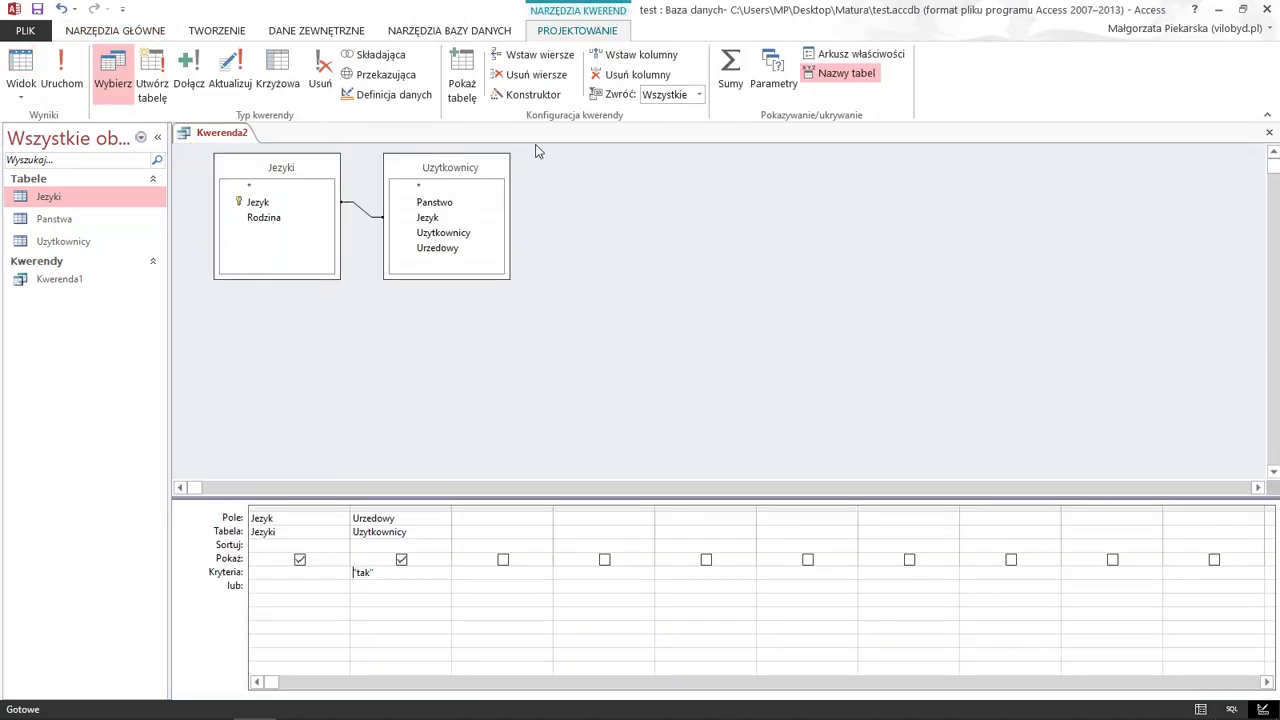
click(730, 70)
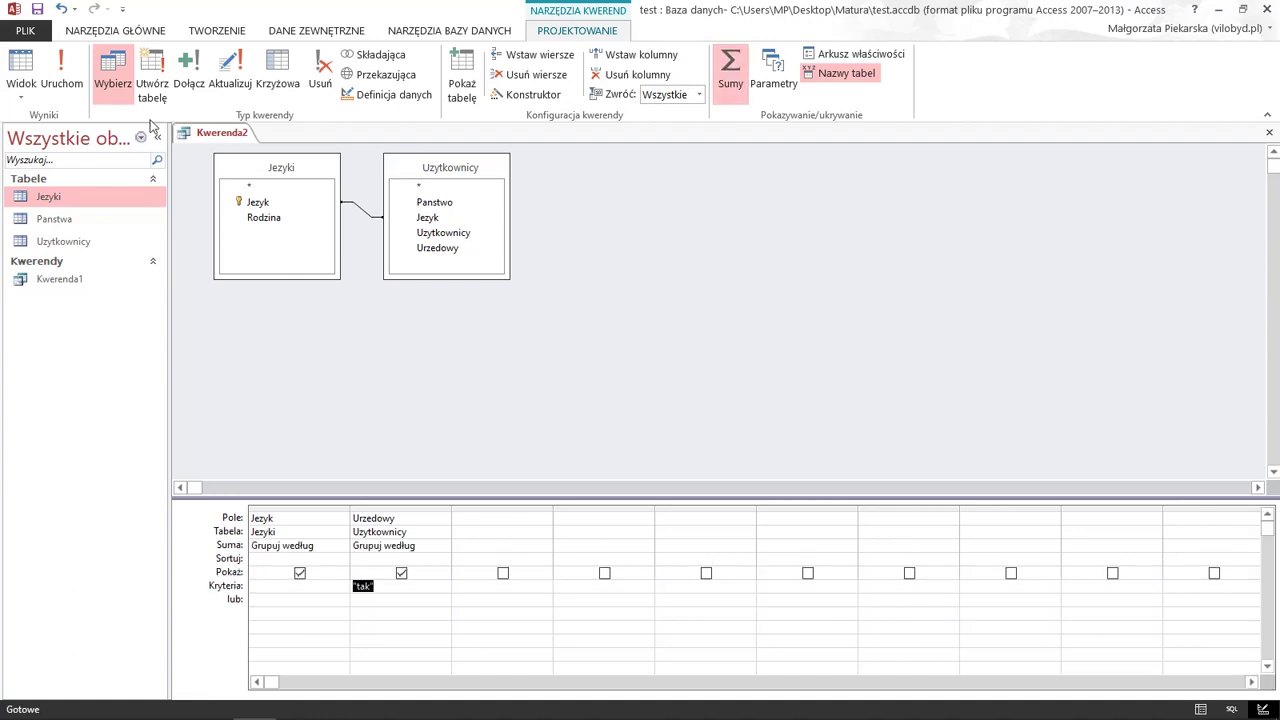
click(61, 70)
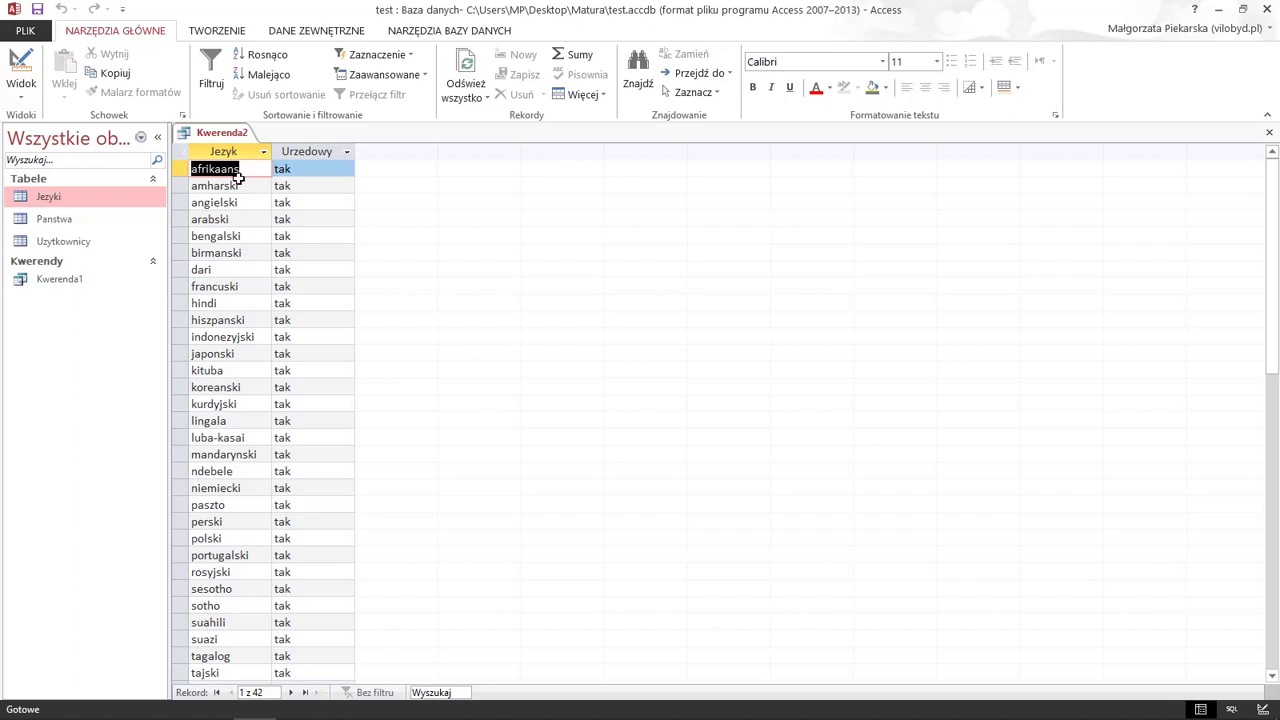
Open the Jezyki table to check its records, and start a new query design without adding any tables
double_click(49, 197)
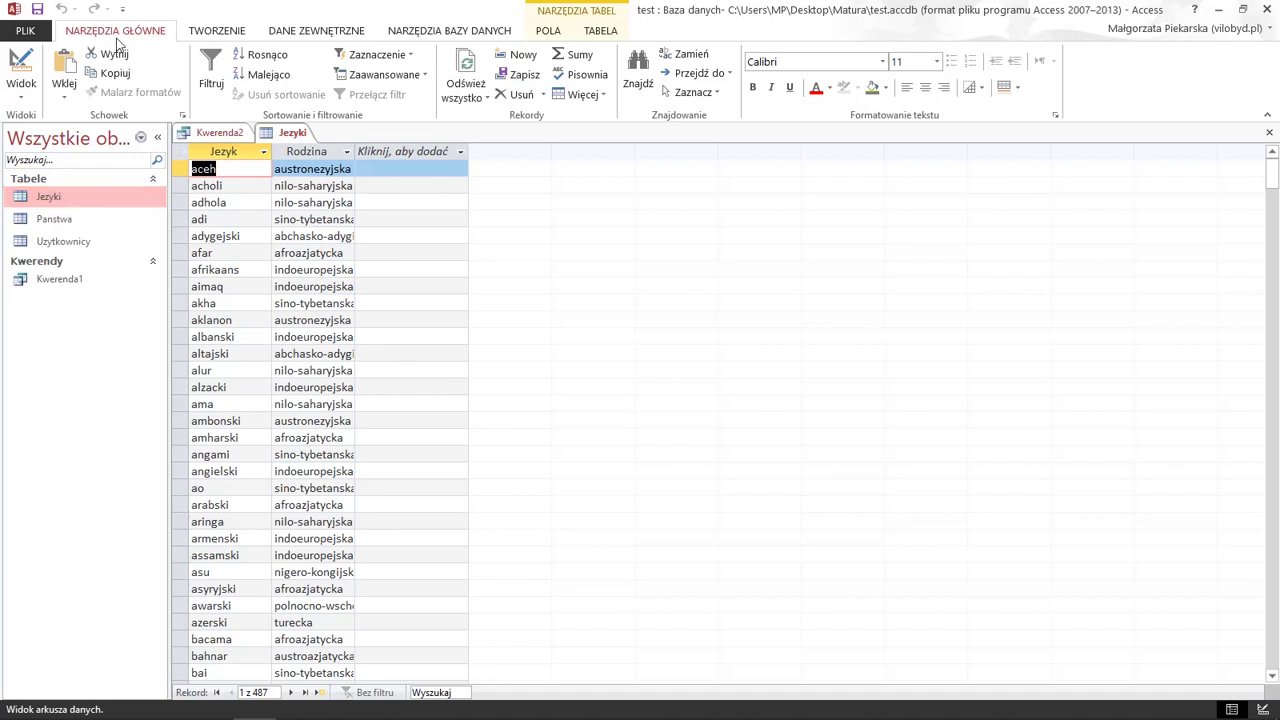
click(213, 32)
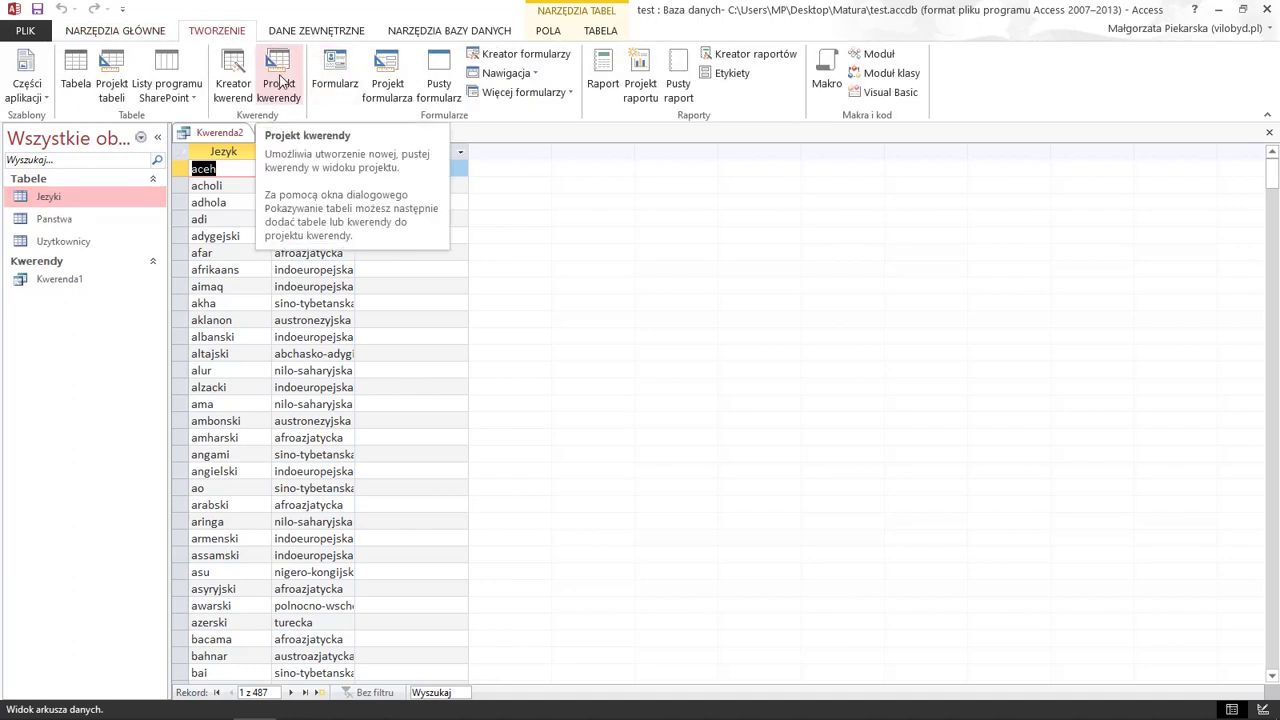
click(280, 82)
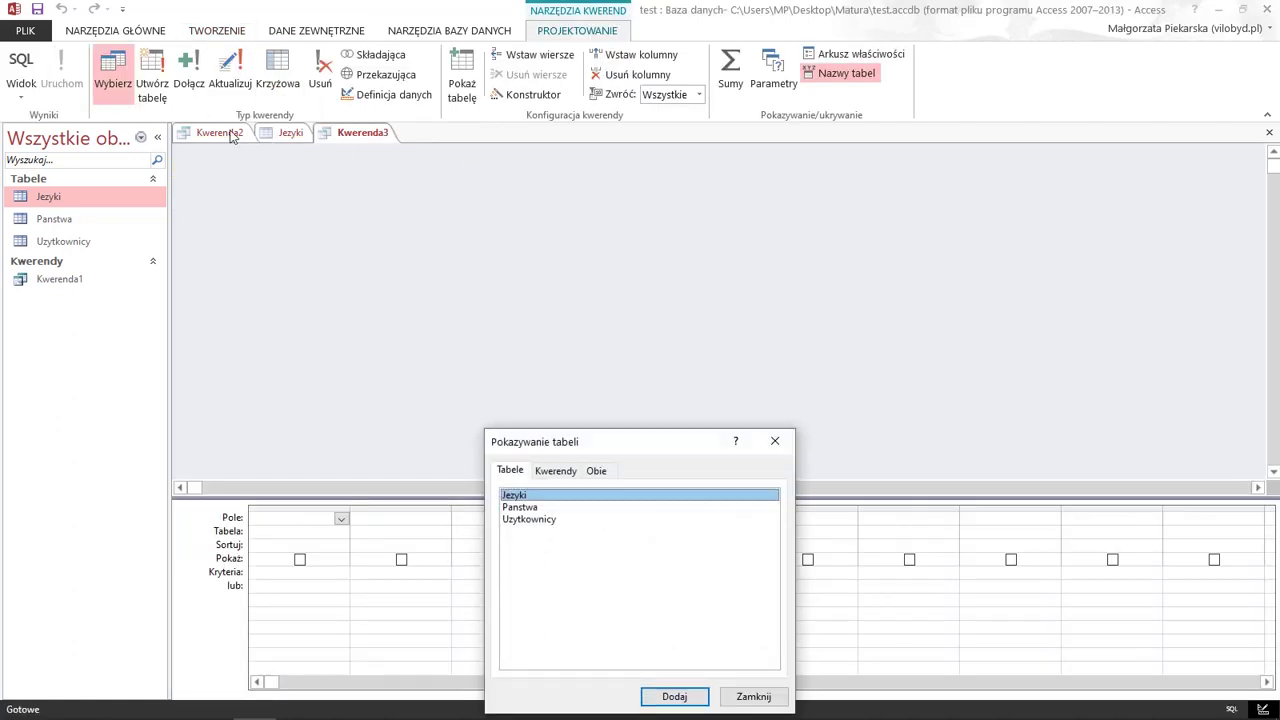
click(230, 137)
click(775, 442)
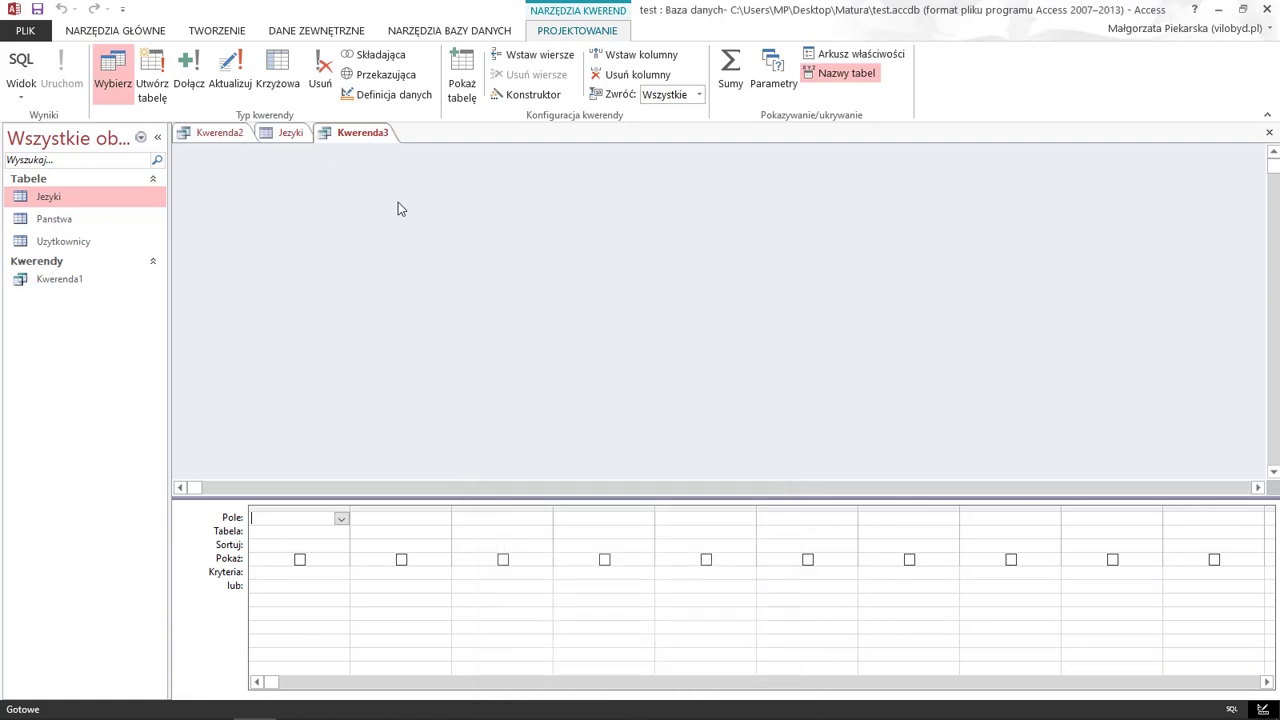
Close the official-languages query Kwerenda2 and save it under the name JezykiUrzedowe
click(220, 134)
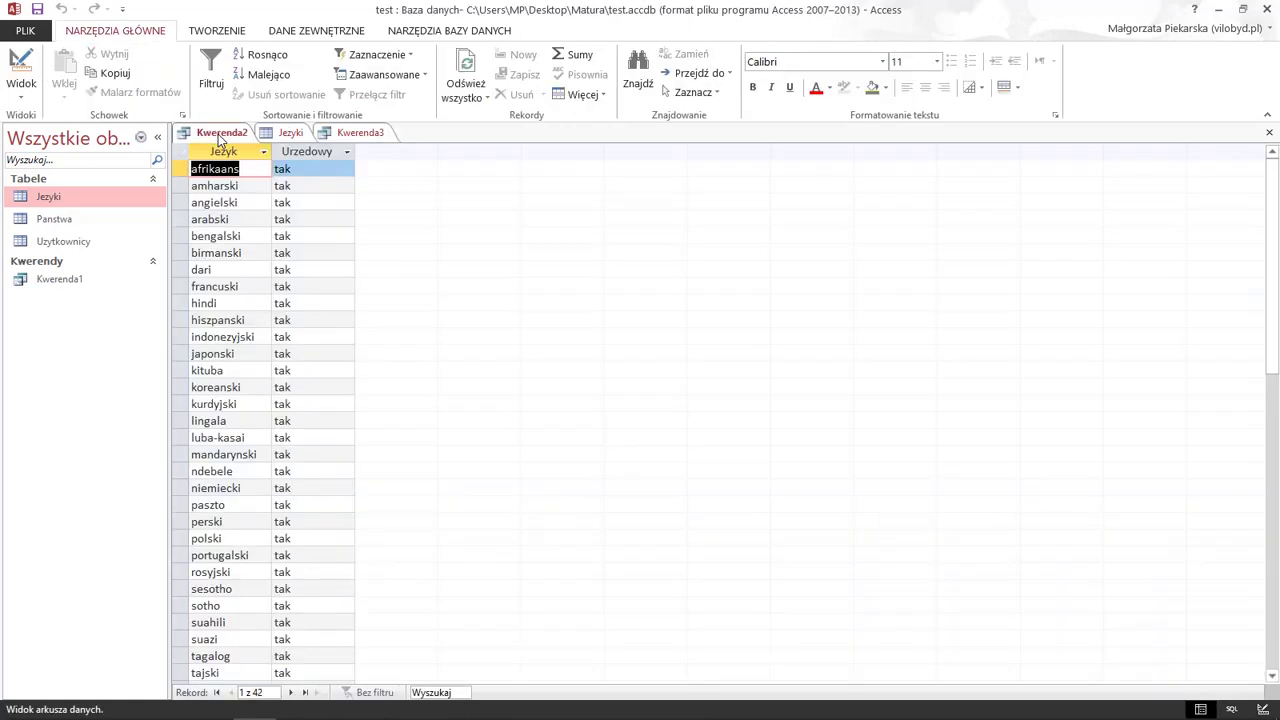
right_click(220, 137)
click(240, 166)
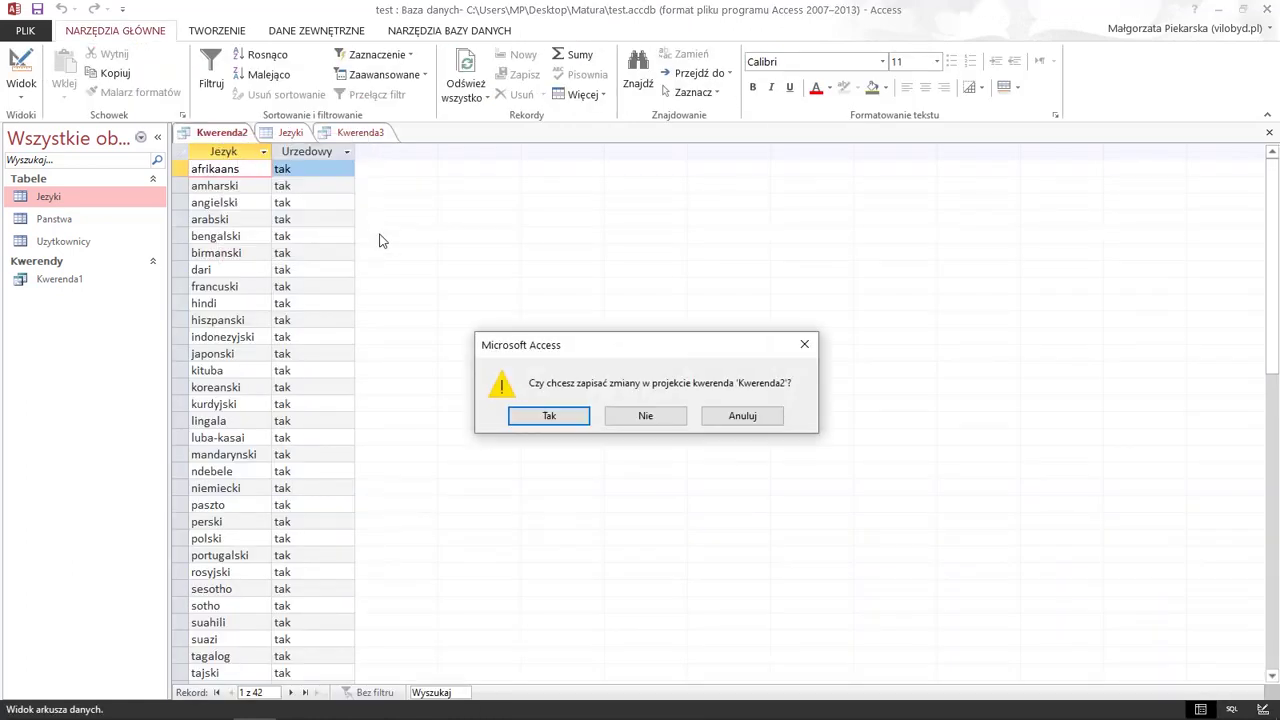
click(549, 416)
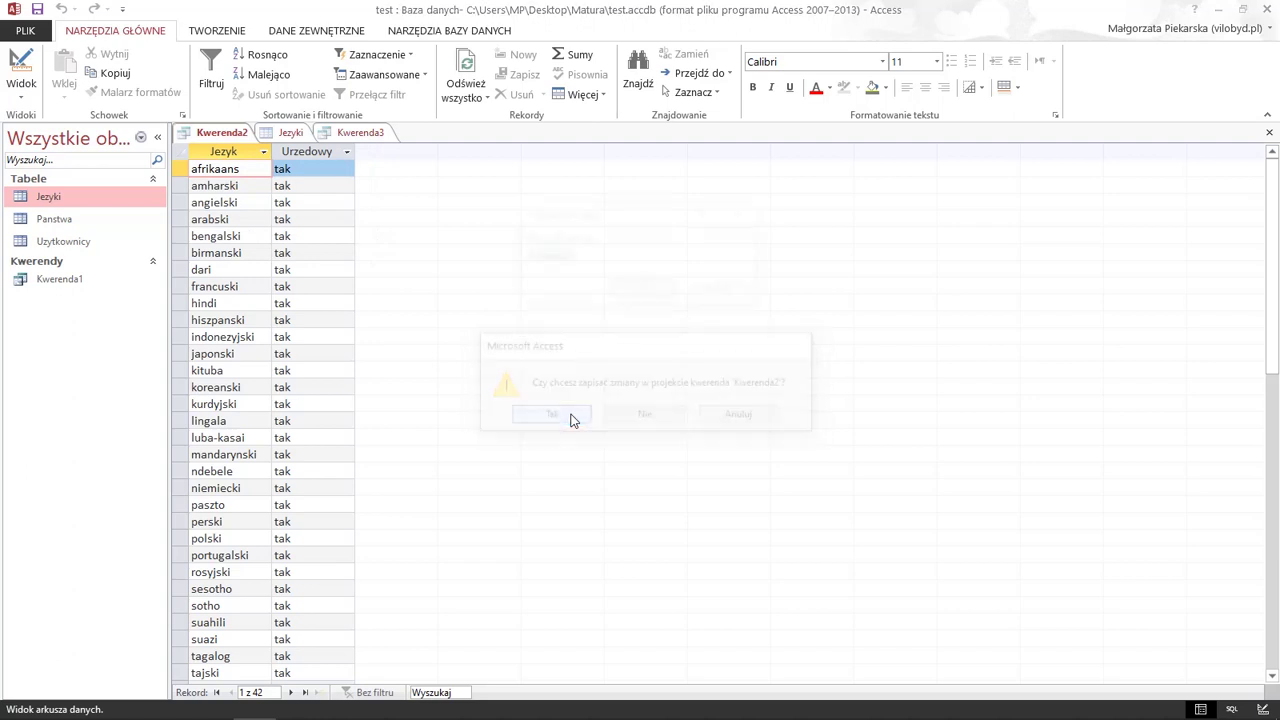
text(Jez)
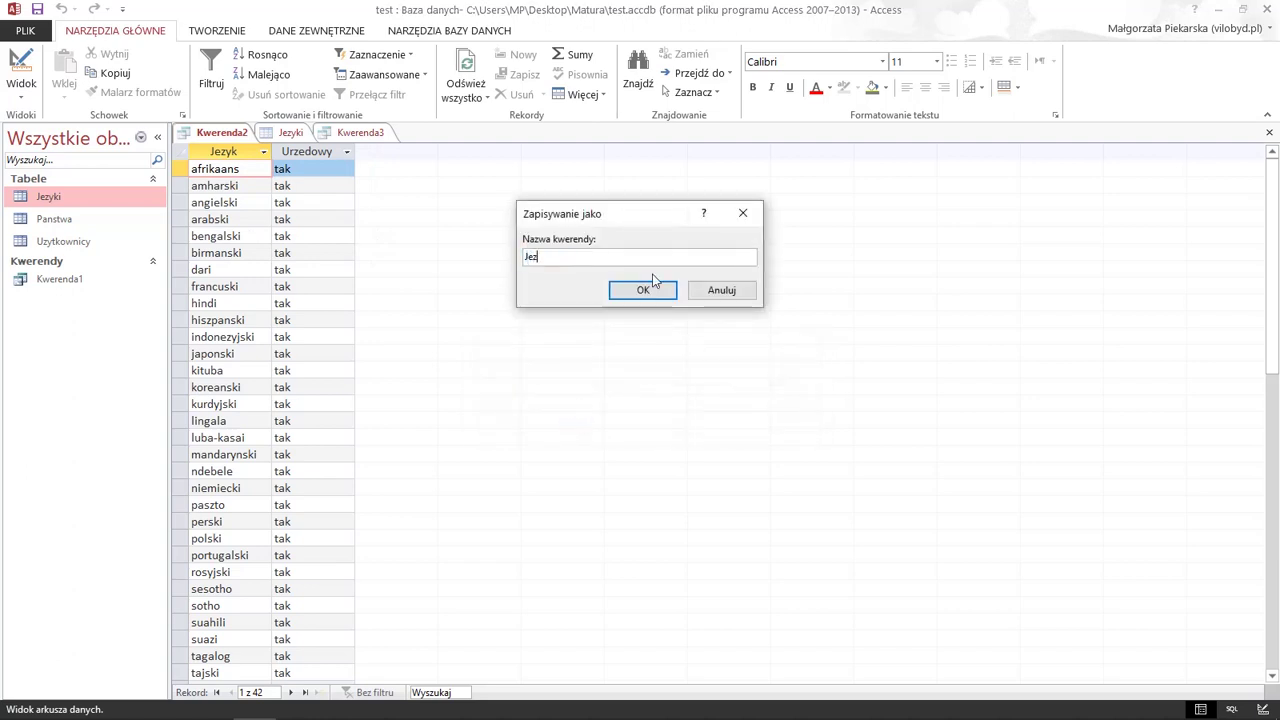
text(yki/)
text(rzedowe)
click(643, 290)
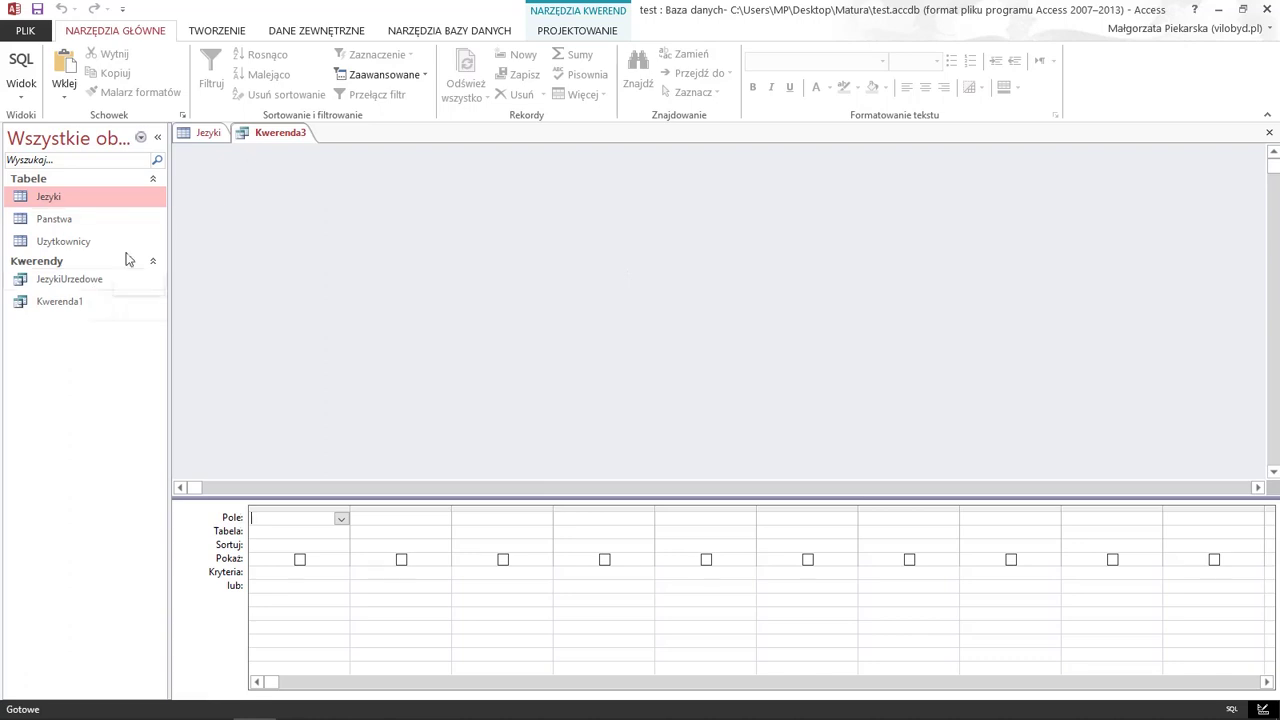
Add the JezykiUrzedowe query and the Jezyki table to the empty query design
right_click(289, 205)
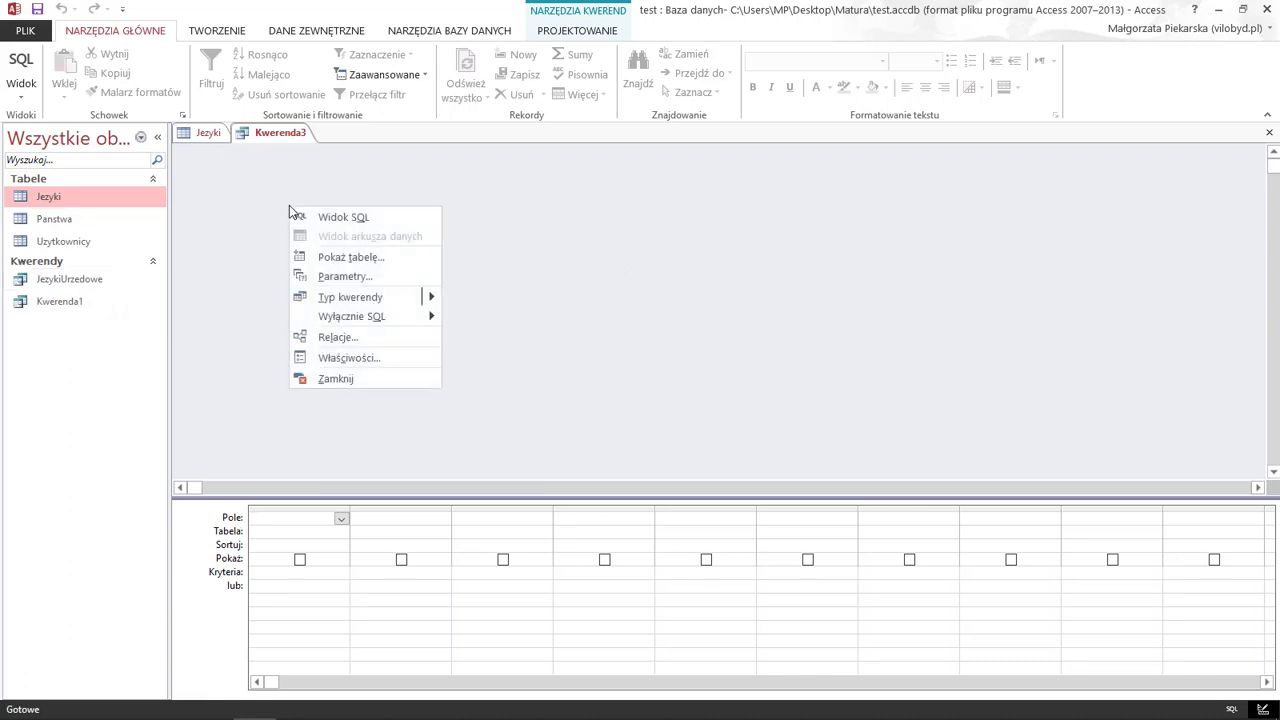
click(344, 258)
click(553, 472)
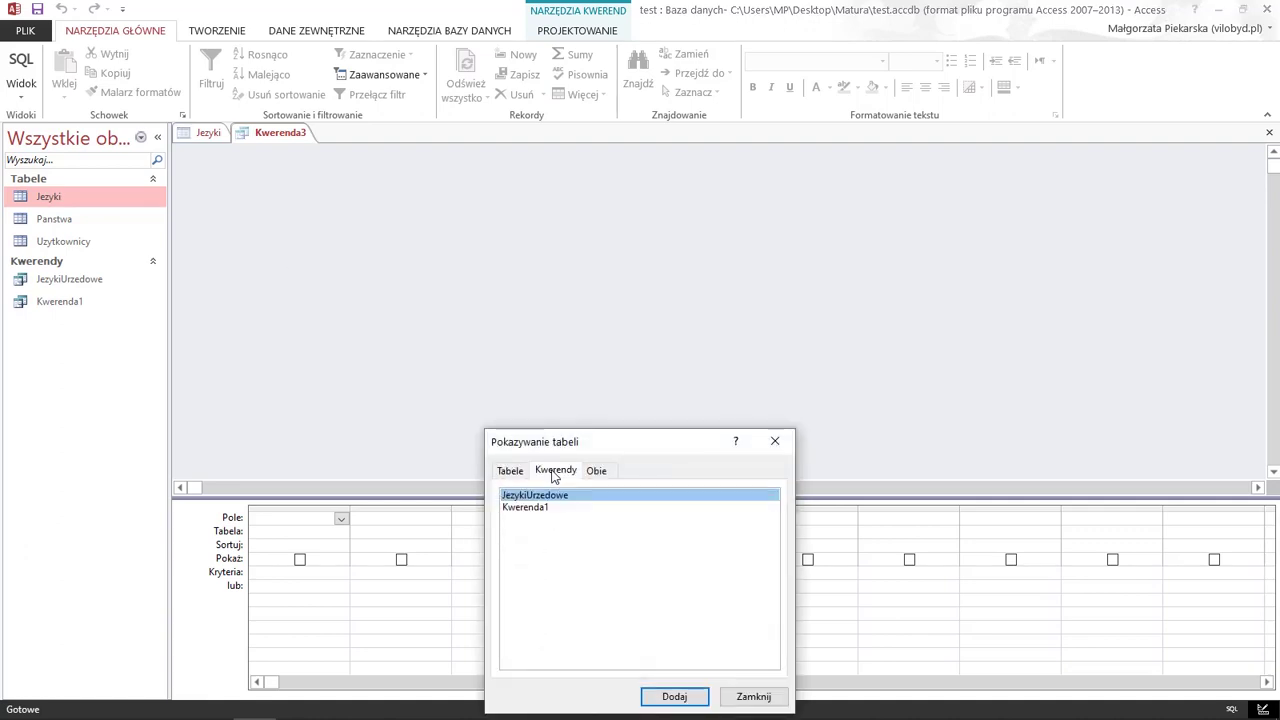
double_click(551, 497)
click(512, 470)
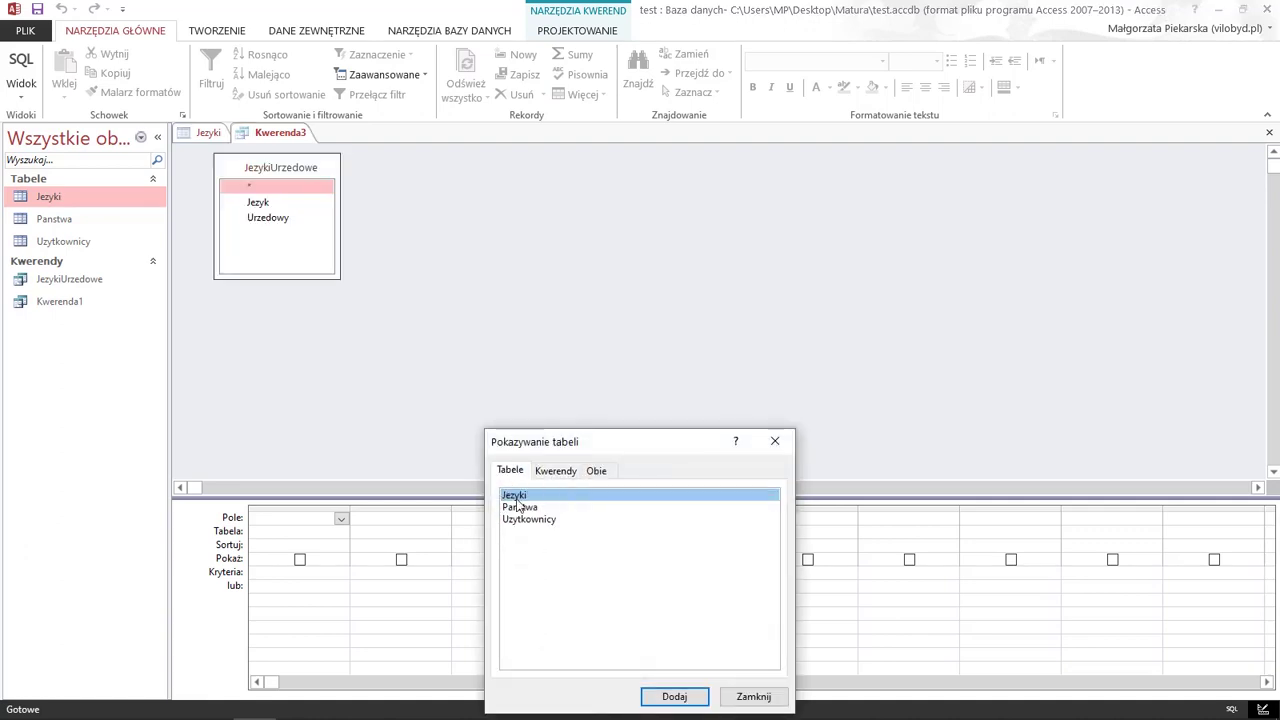
double_click(516, 496)
click(773, 442)
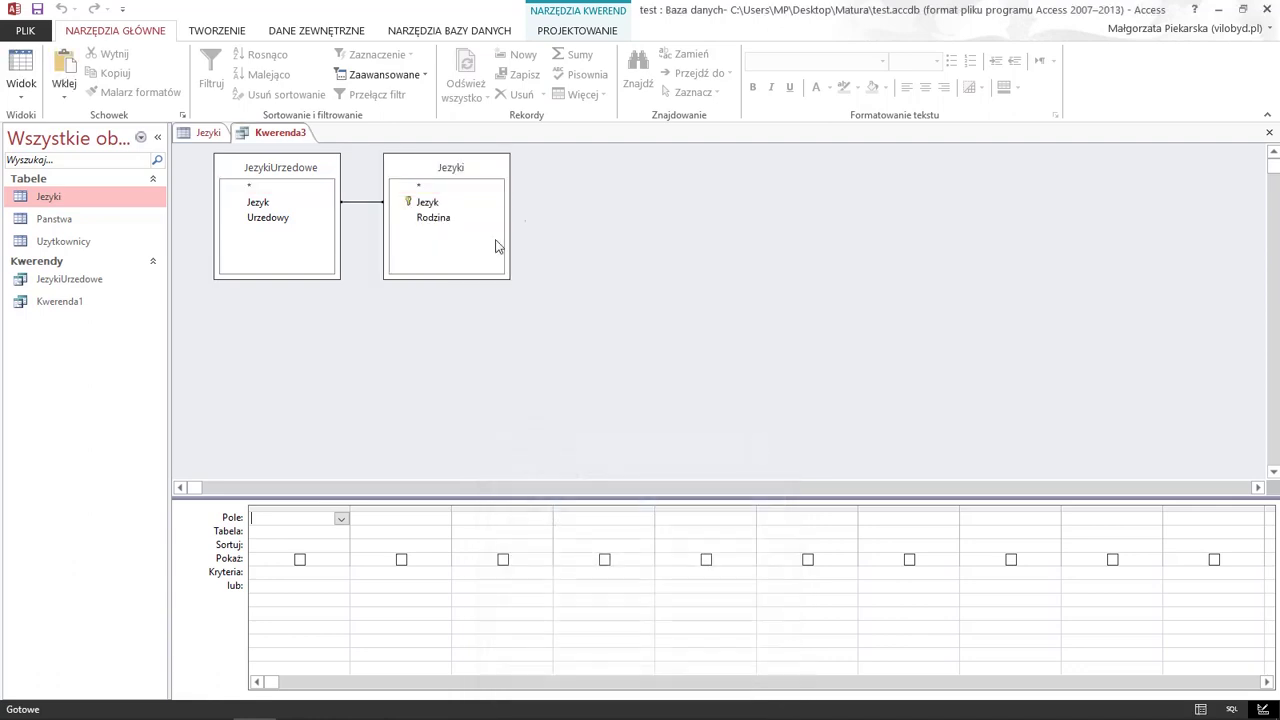
Include Jezyk from both Jezyki and JezykiUrzedowe, set the JezykiUrzedowe field's criterion to Is Null, and view the results
double_click(449, 206)
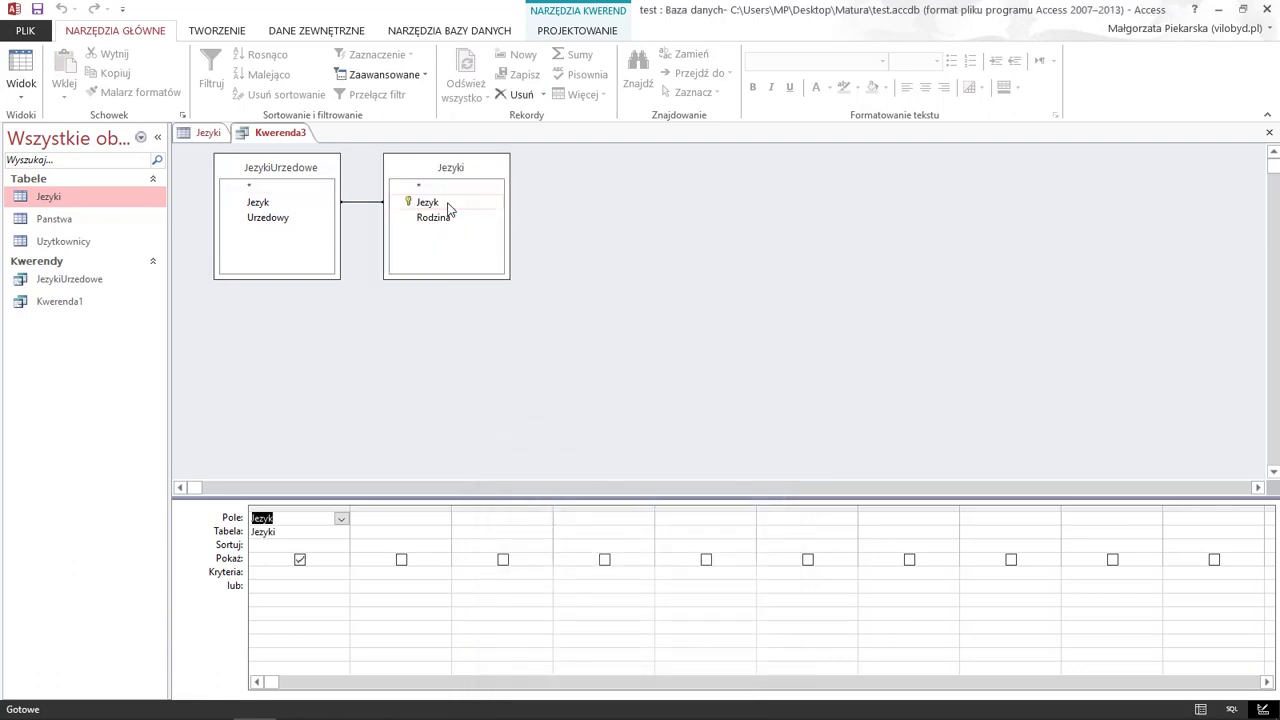
click(270, 203)
double_click(270, 201)
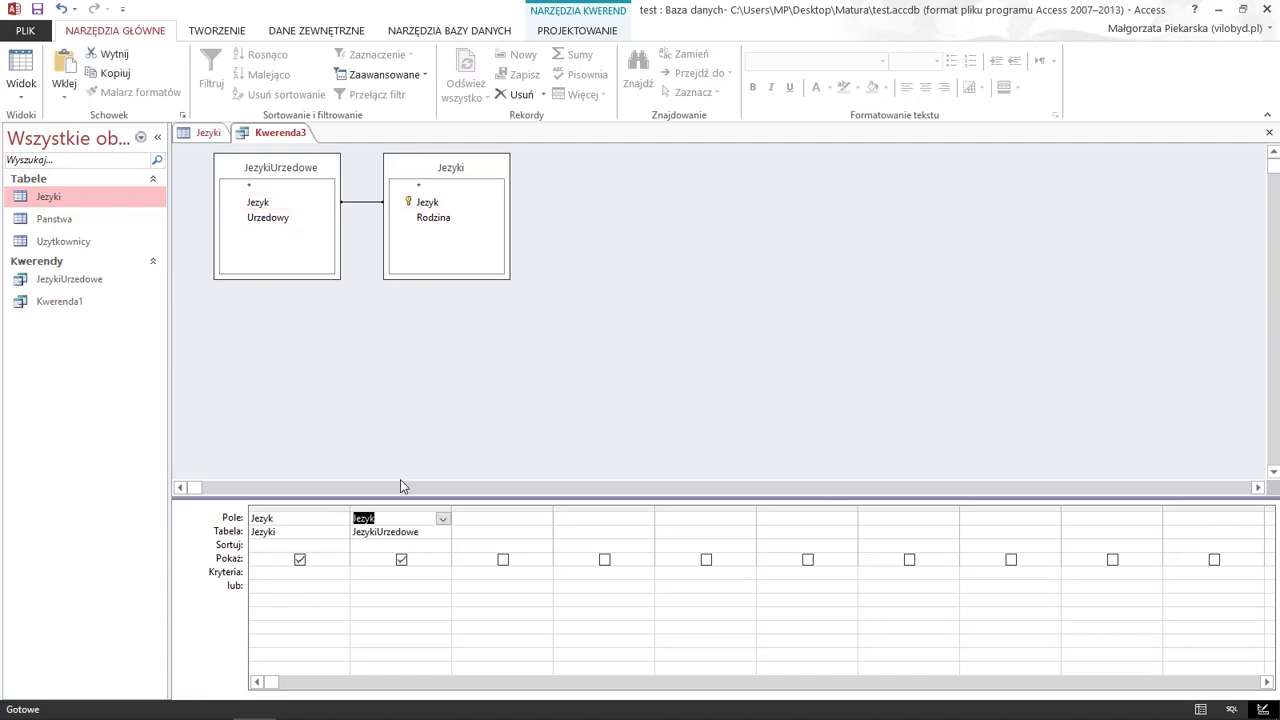
click(376, 574)
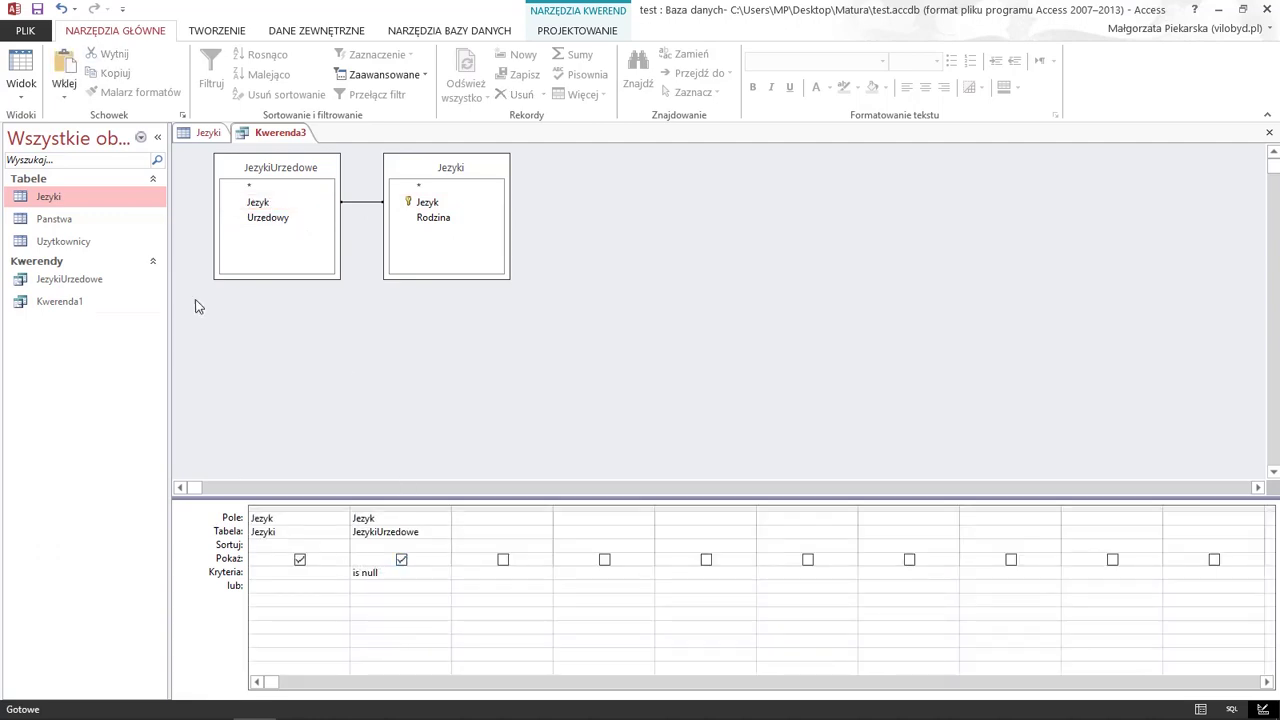
click(22, 64)
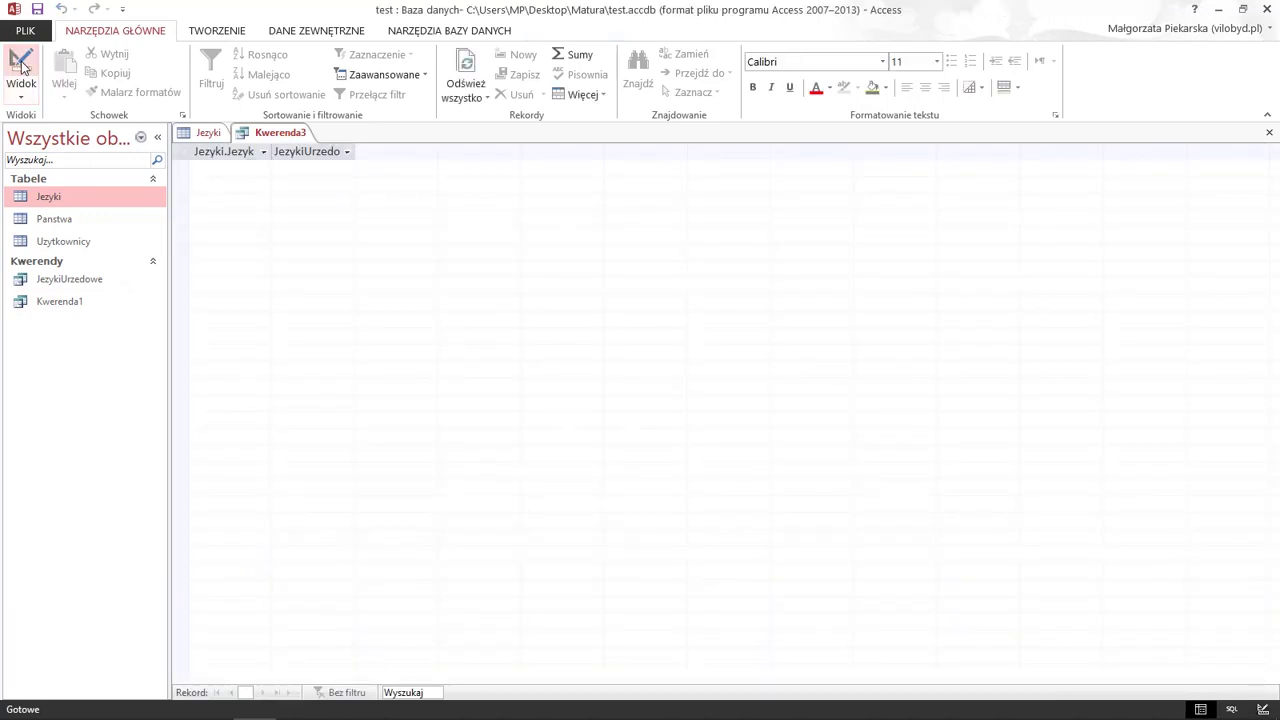
click(22, 64)
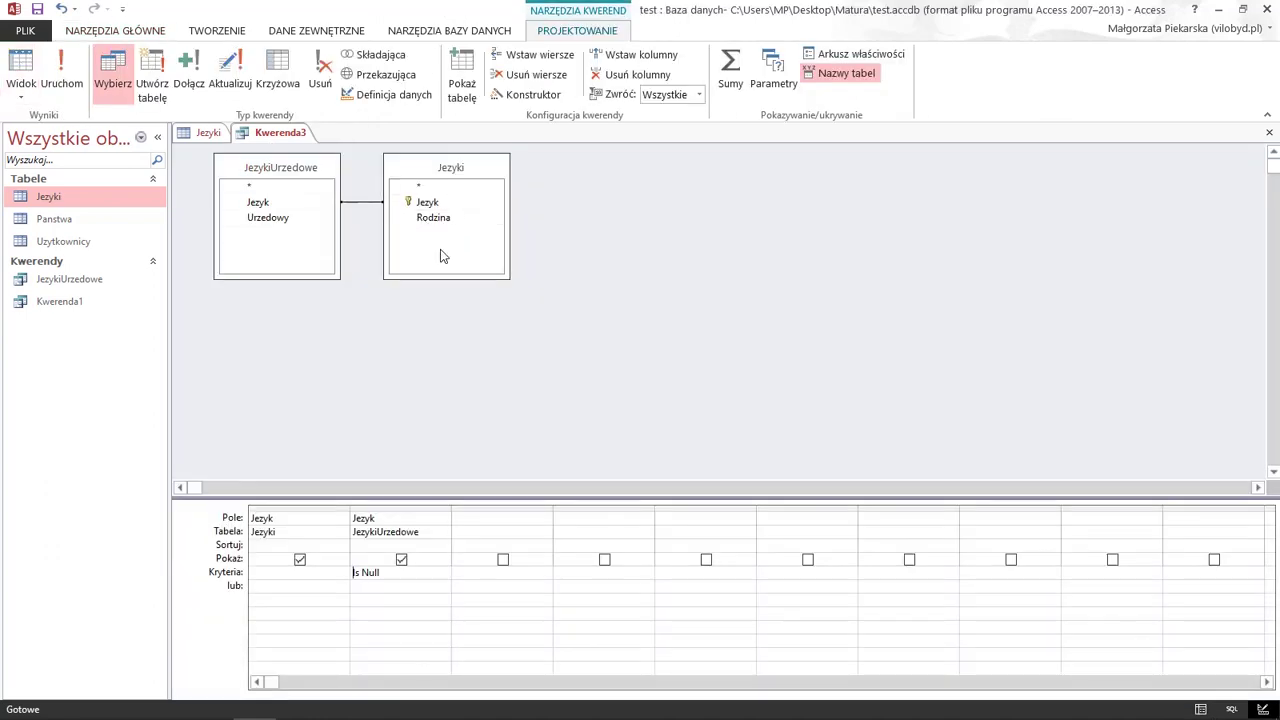
Change the join to include all records from Jezyki and only the matching ones from JezykiUrzedowe, and run the query
click(362, 204)
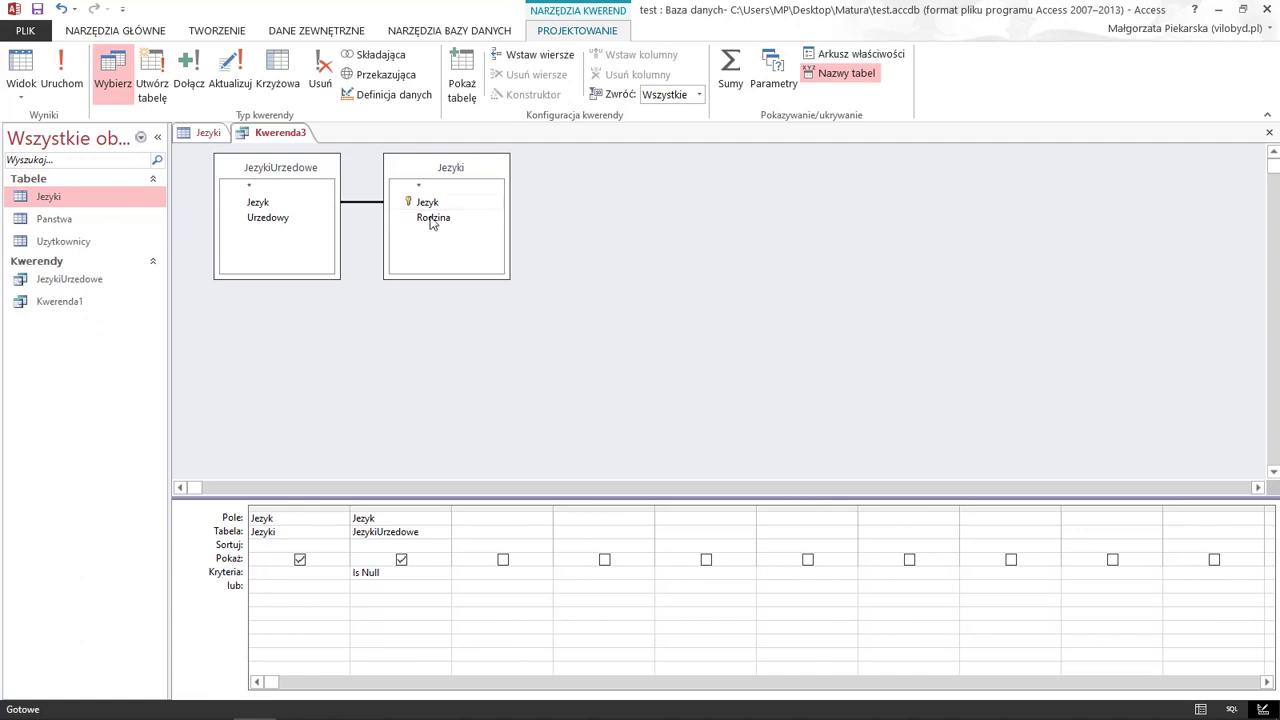
drag(449, 167, 493, 174)
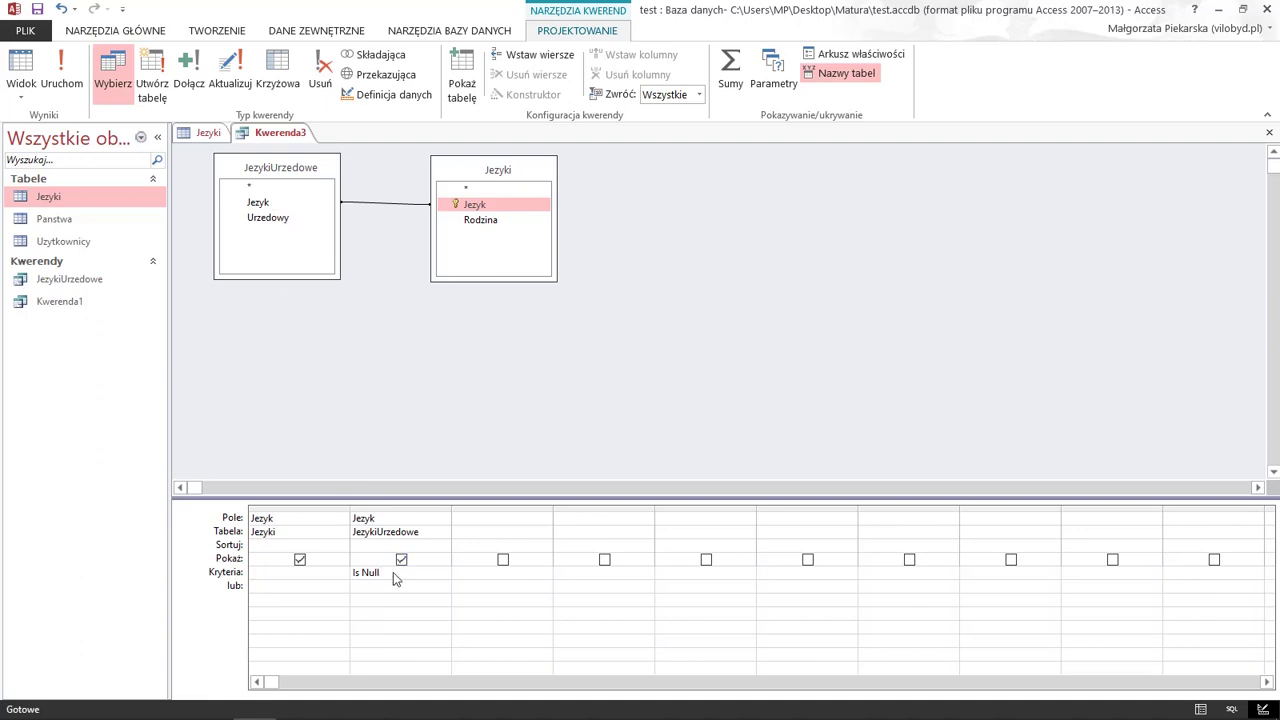
click(387, 204)
double_click(387, 205)
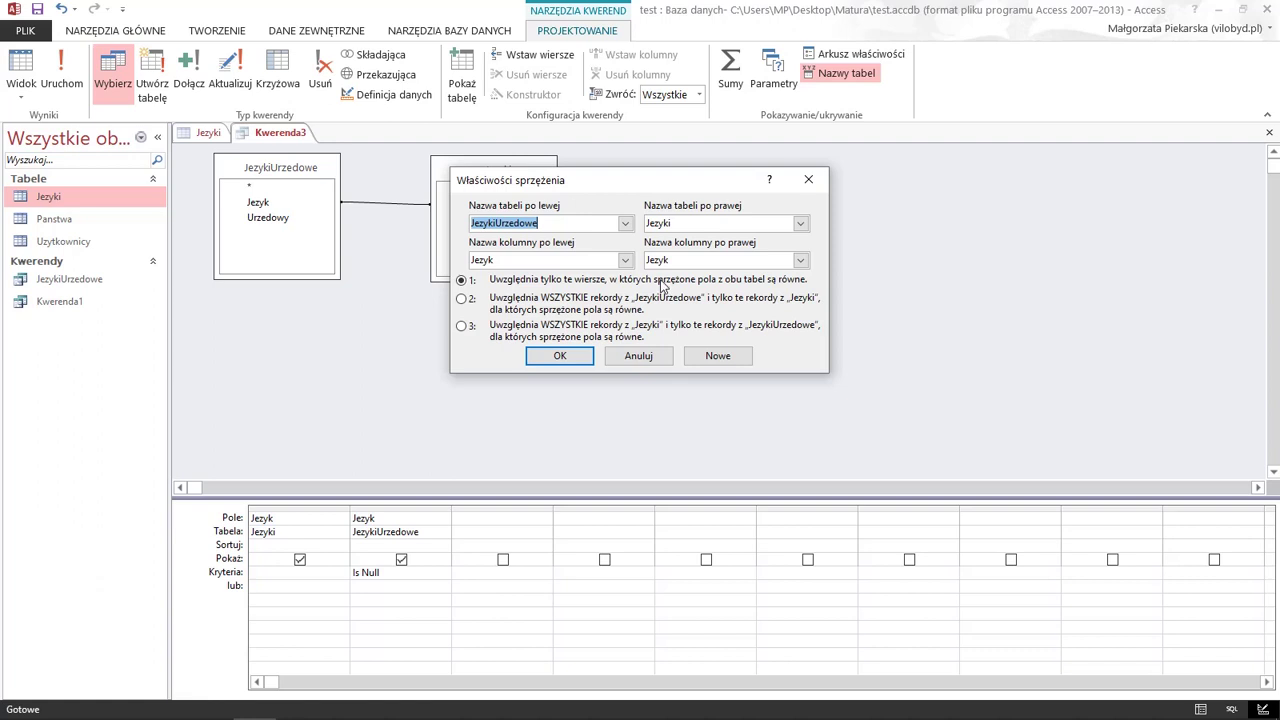
click(462, 326)
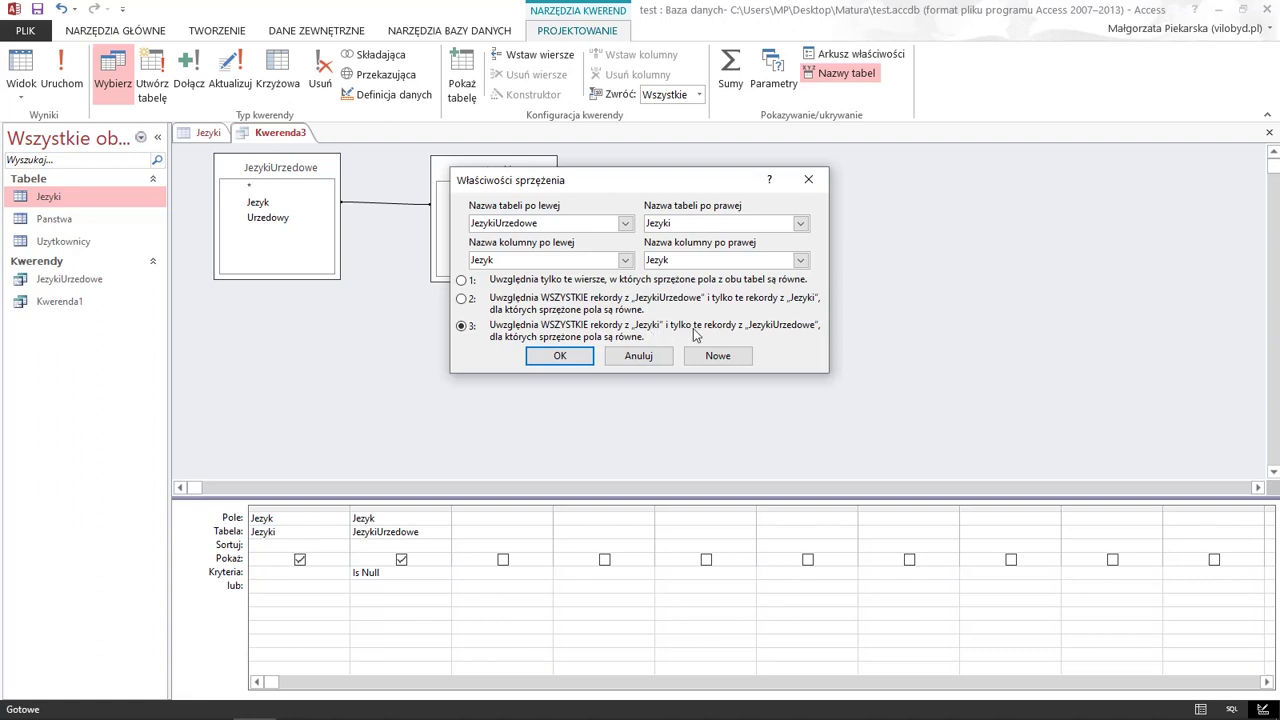
click(571, 358)
click(66, 72)
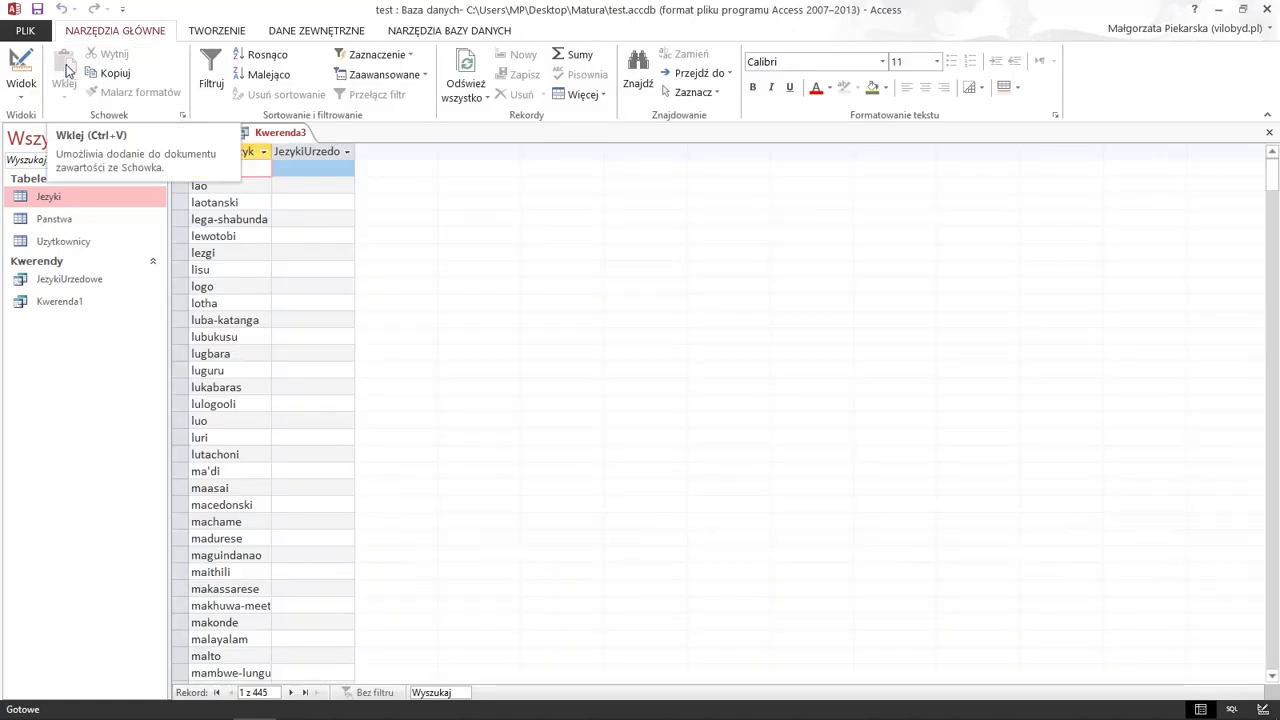
Turn on totals, set the JezykiUrzedowe field to Gdzie and the Jezyki field to Policz, and run the query
click(20, 66)
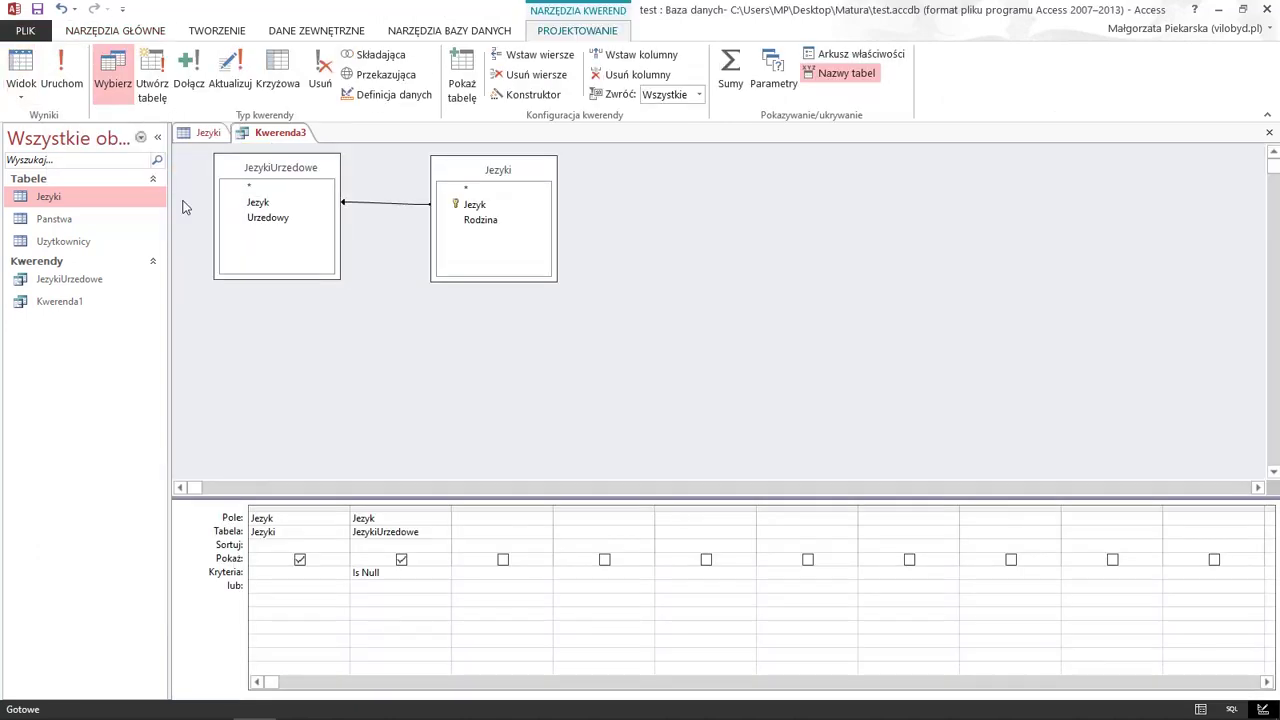
click(730, 68)
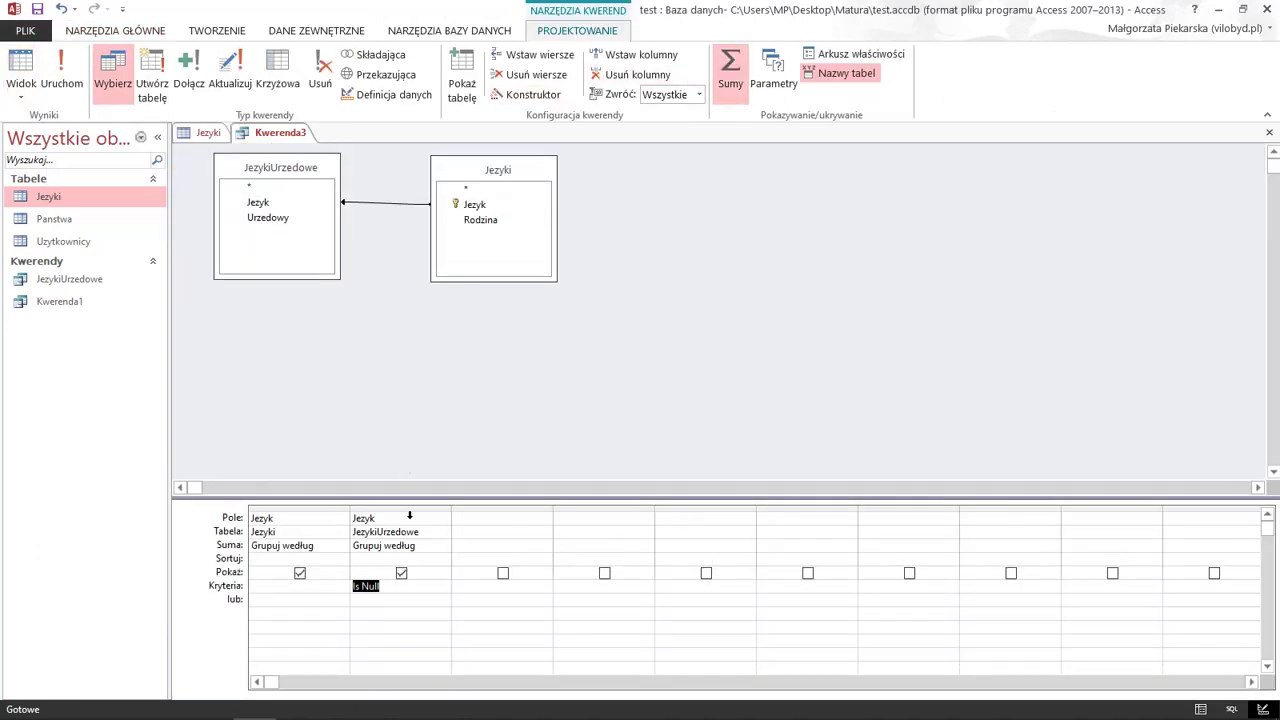
click(436, 545)
click(443, 546)
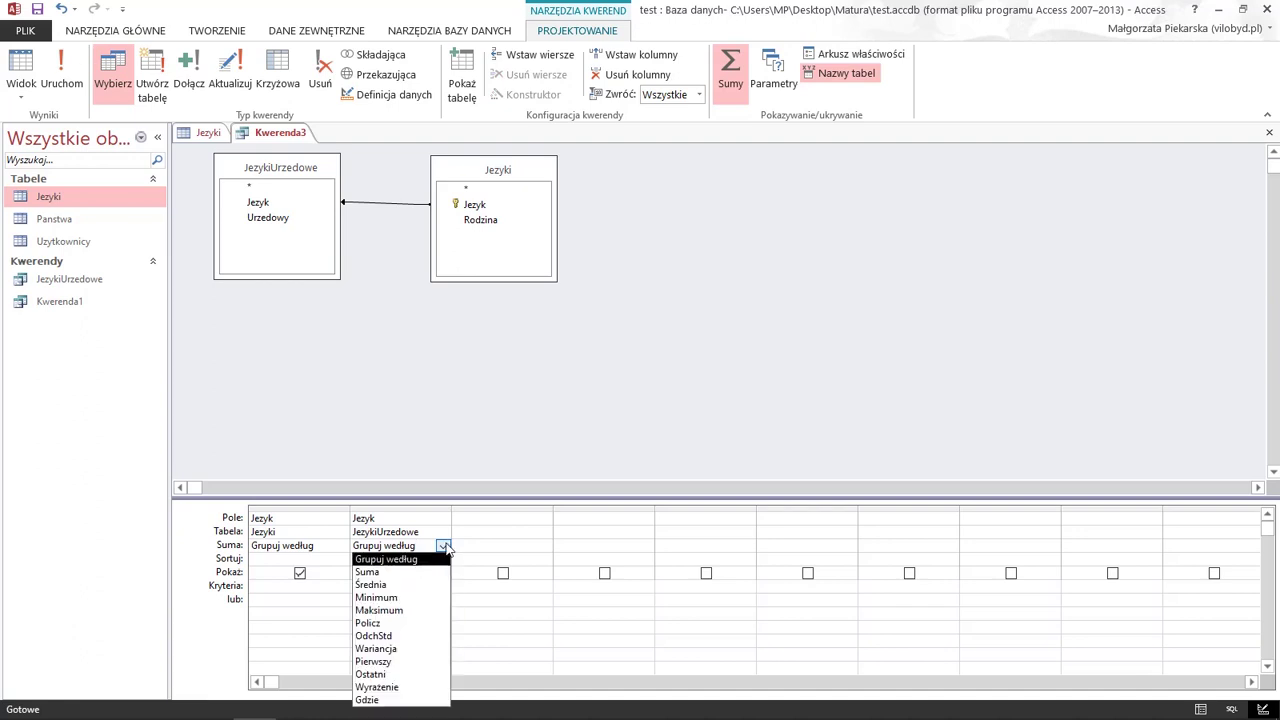
click(413, 700)
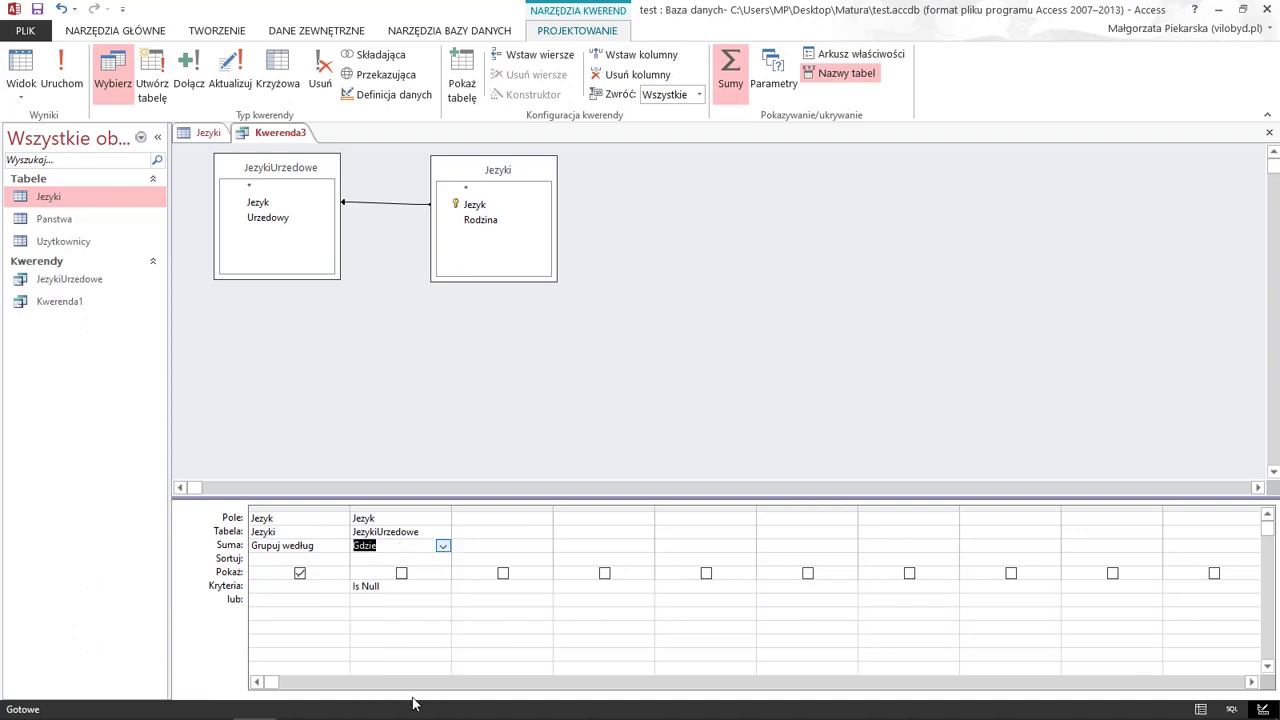
click(328, 545)
click(341, 546)
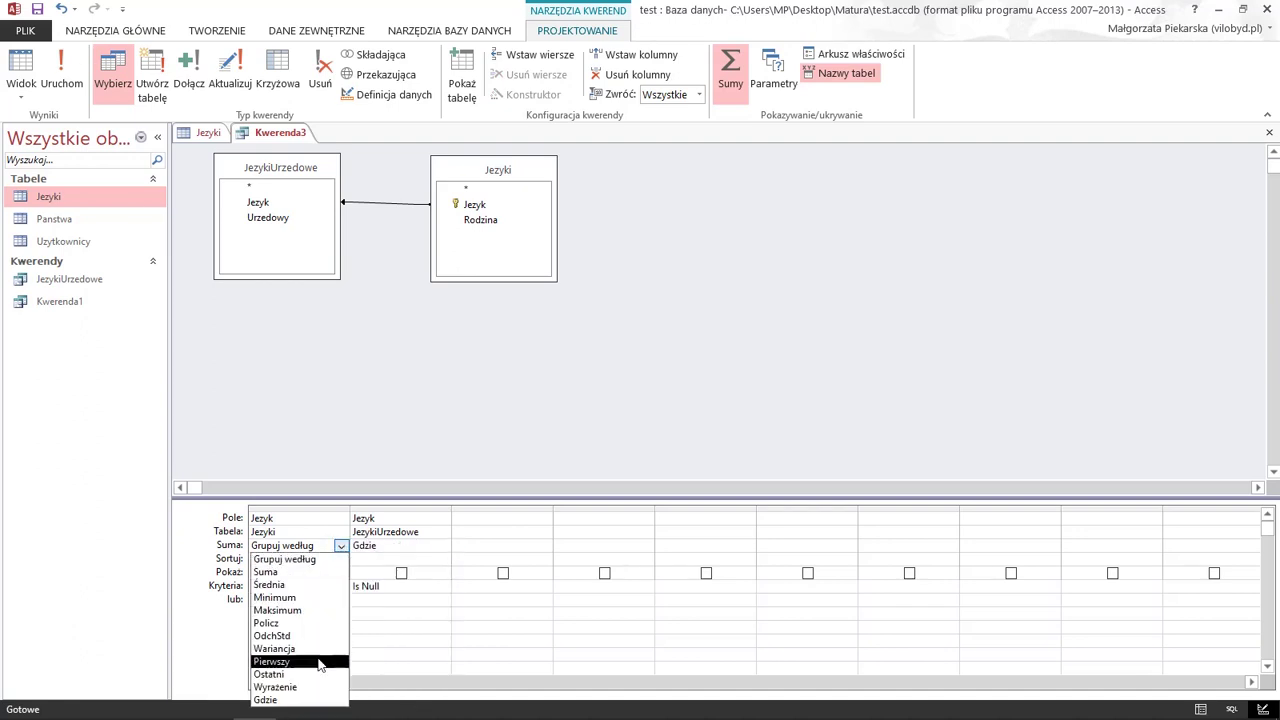
click(311, 625)
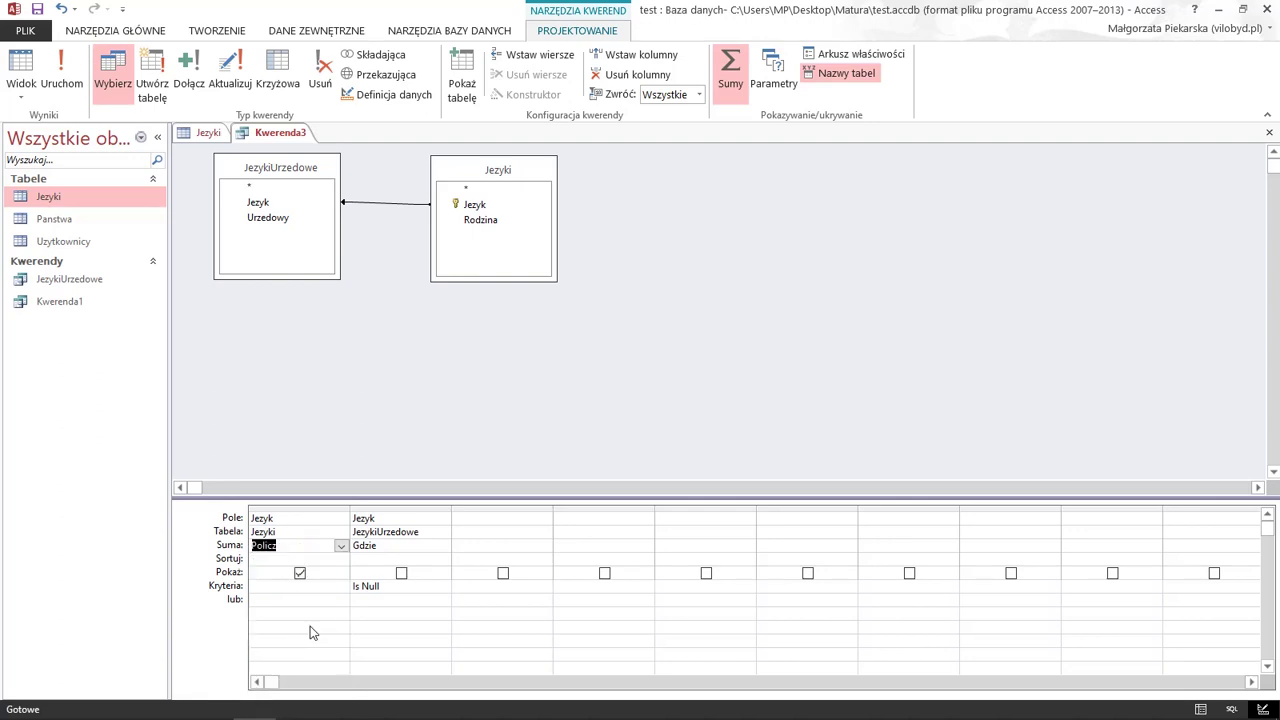
click(60, 72)
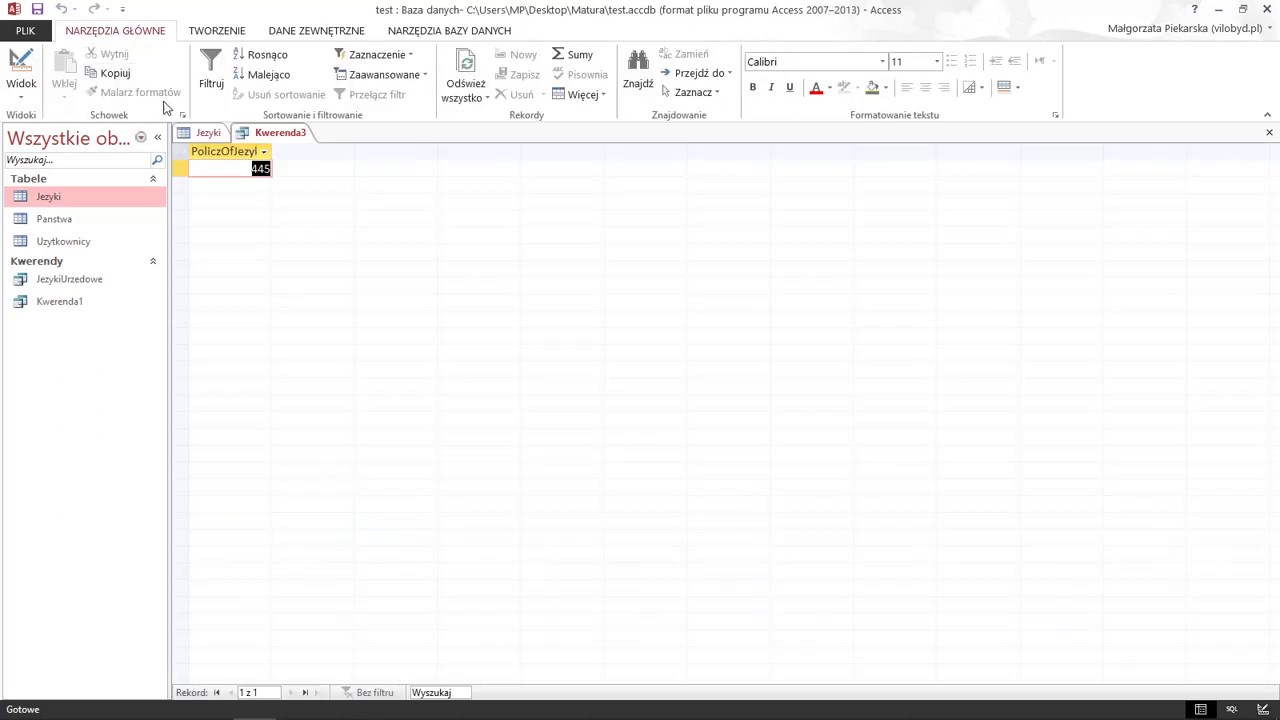
Save the counting query under the name Kwerenda2 and close all open objects
right_click(258, 136)
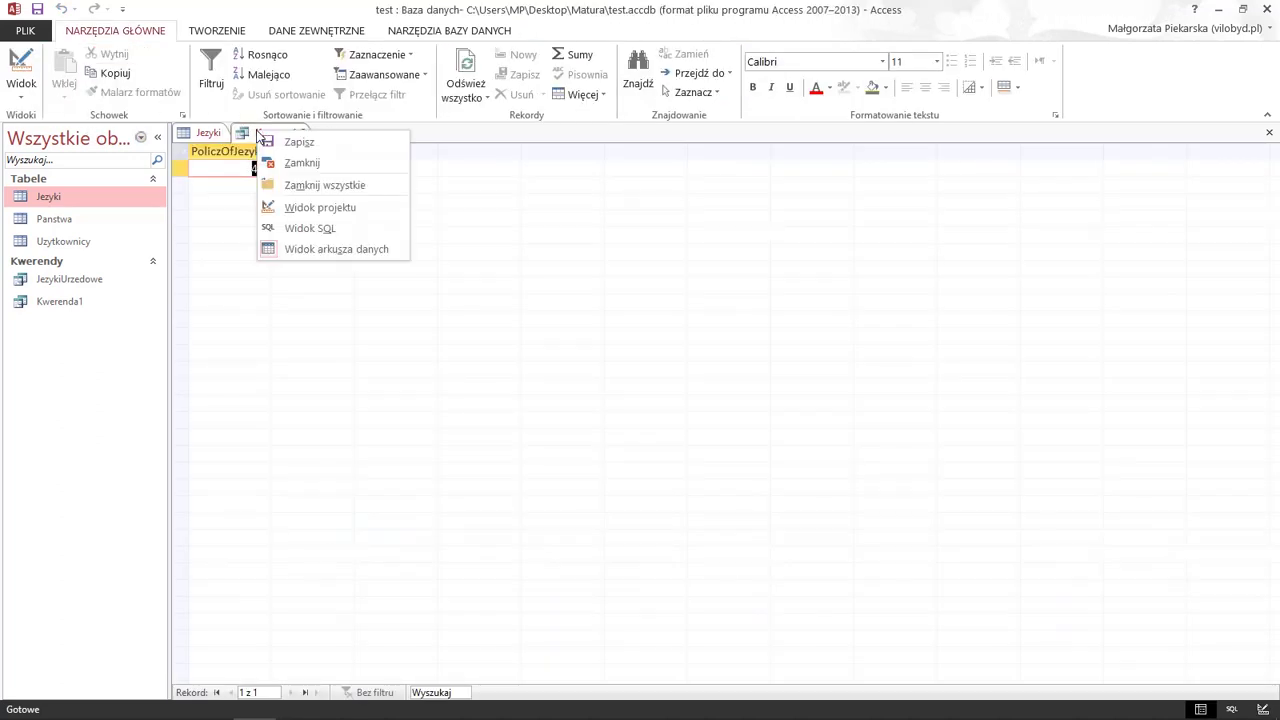
click(276, 141)
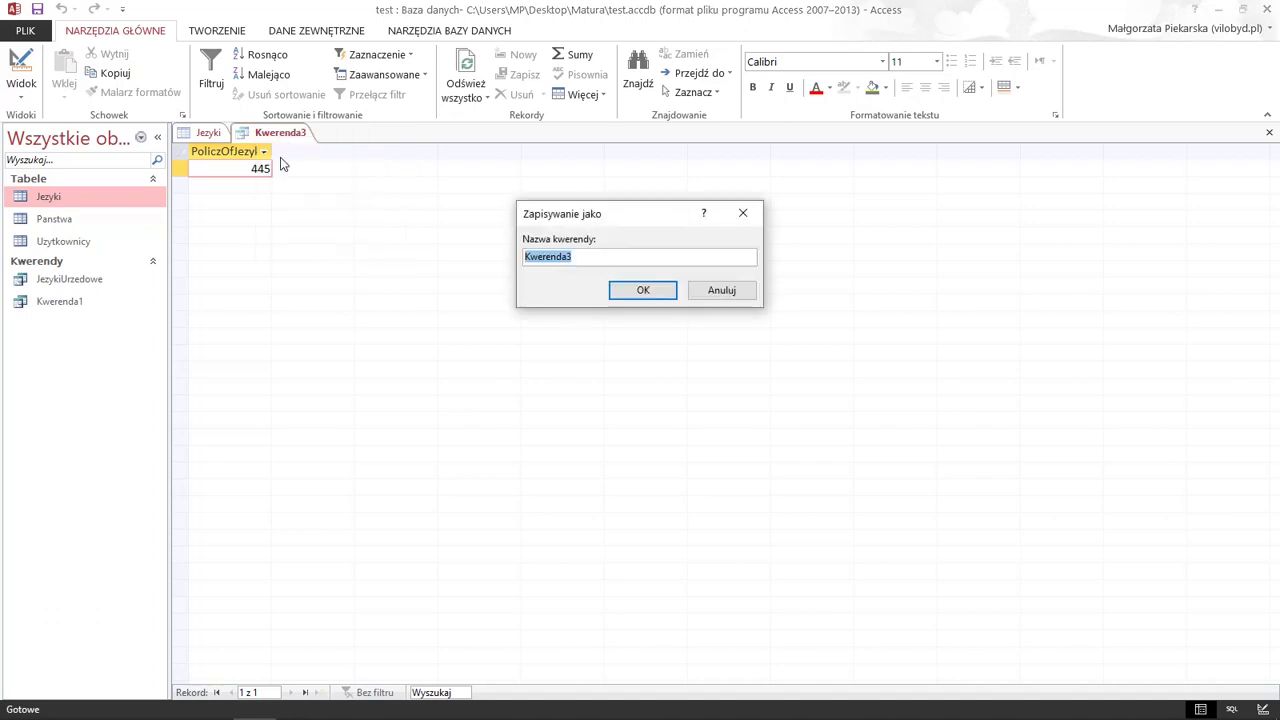
click(580, 256)
text(2)
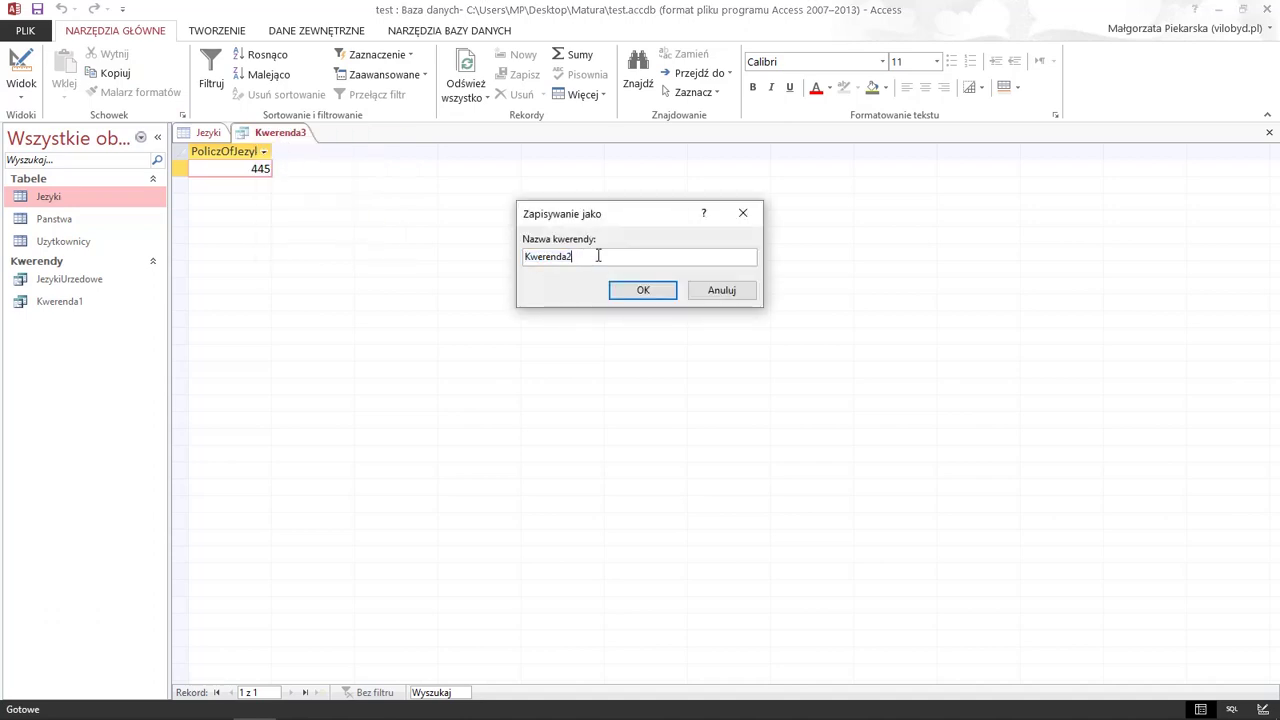
key(Return)
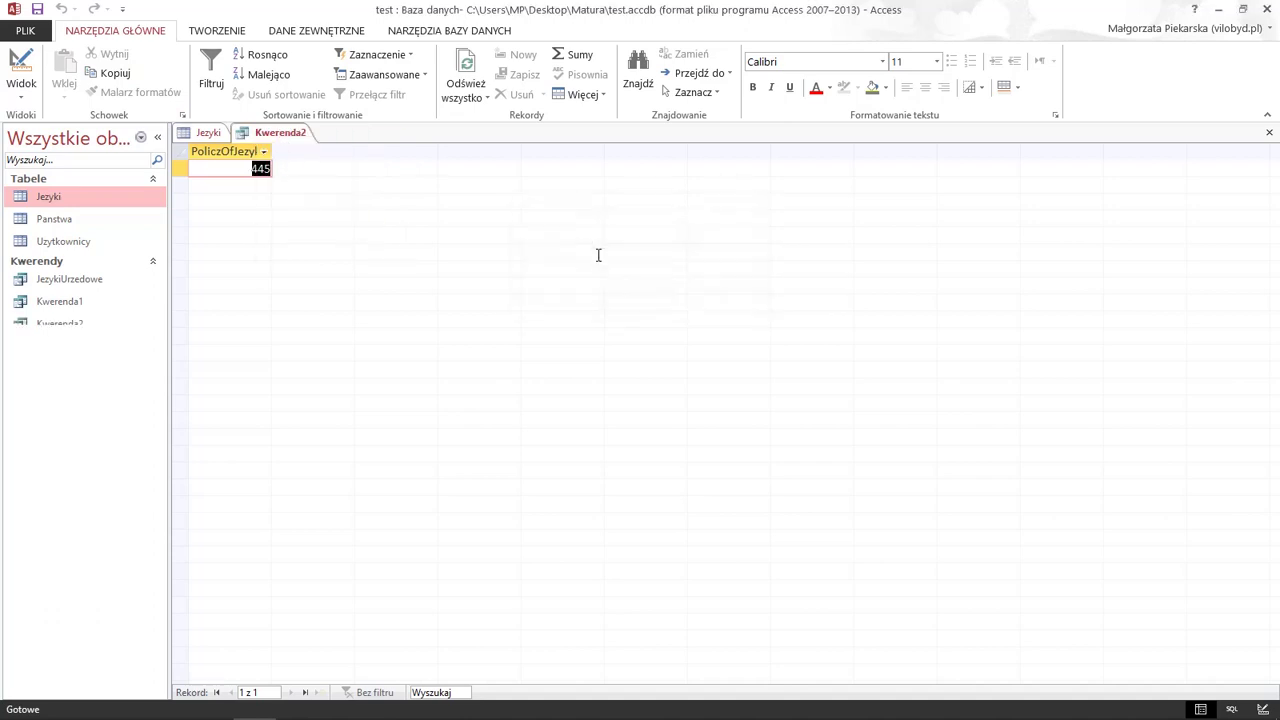
right_click(269, 138)
click(306, 187)
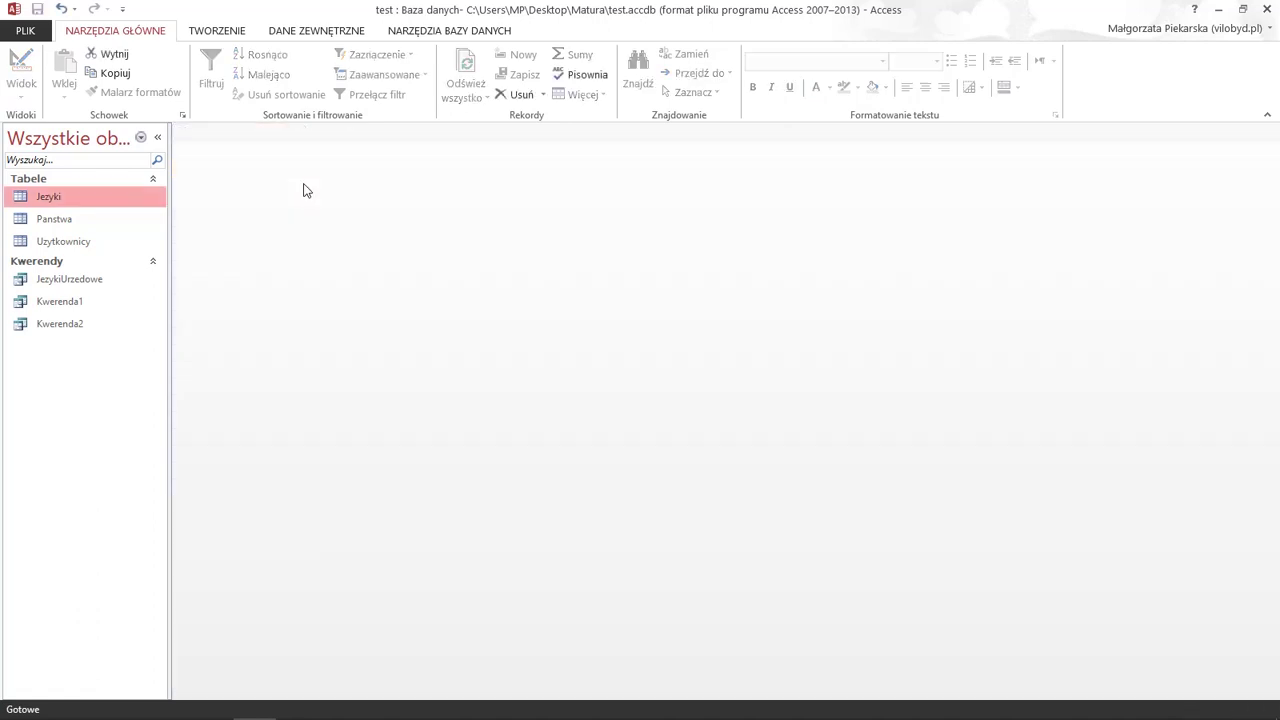
Switch to the exam PDF in Acrobat Reader and read task 5.3
click(255, 703)
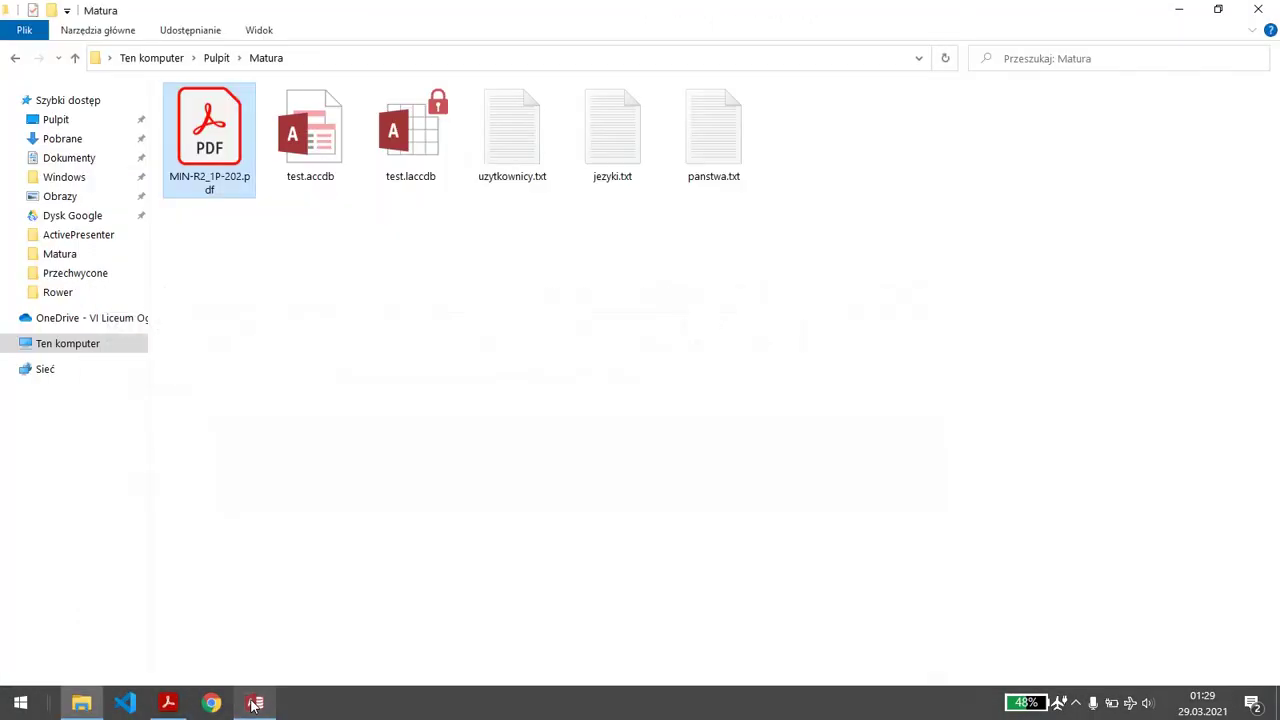
click(255, 703)
click(168, 703)
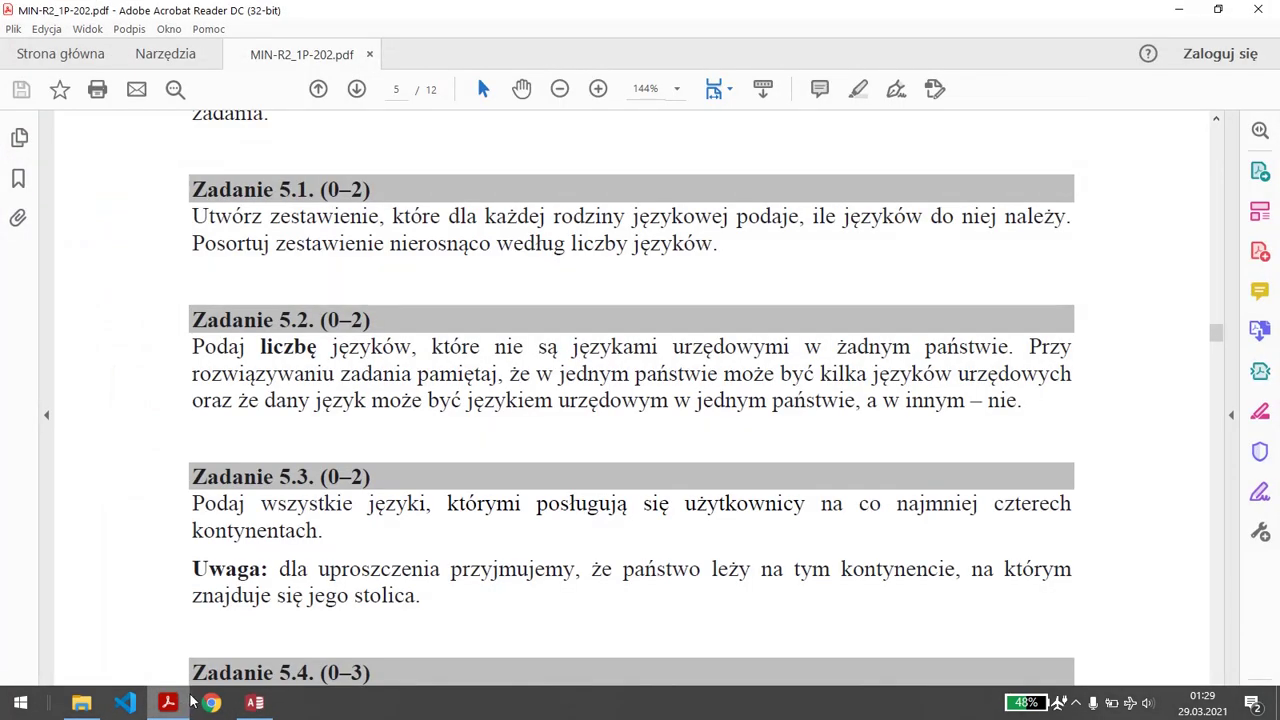
Back in Access, create a new query design with the Jezyki, Panstwa and Uzytkownicy tables, and place Panstwa to the right of Uzytkownicy
click(257, 705)
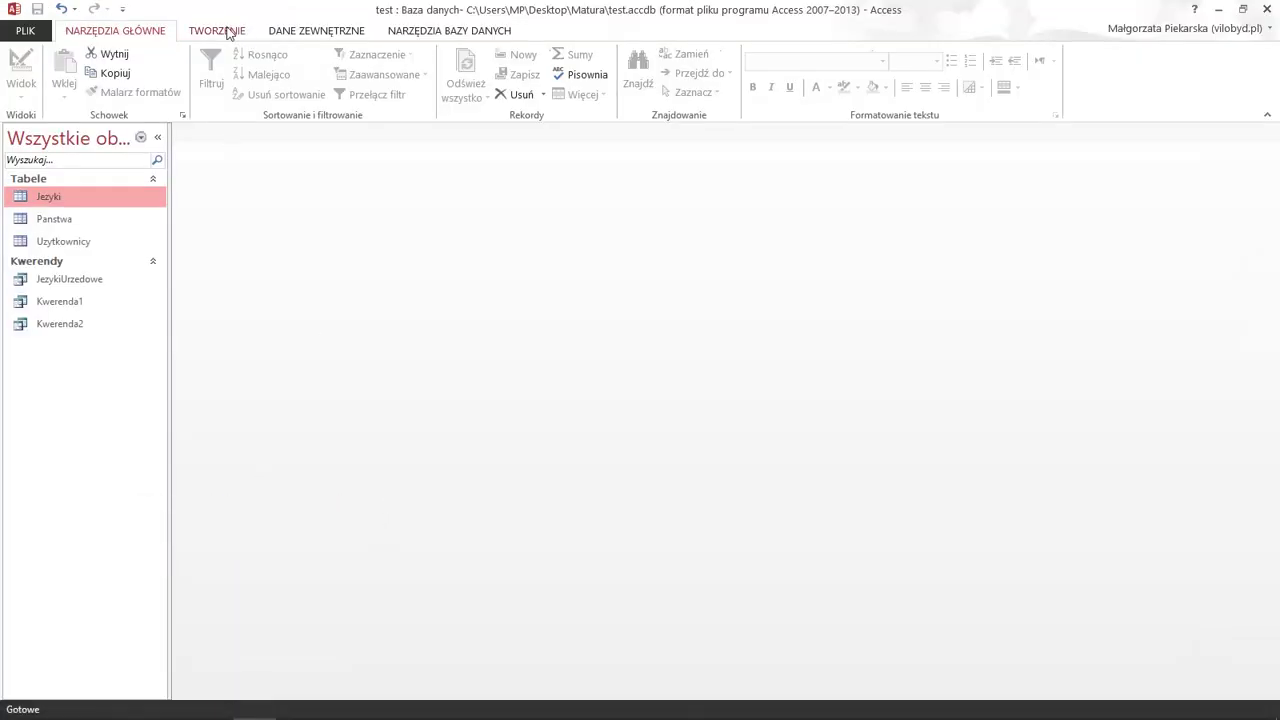
click(228, 32)
click(277, 68)
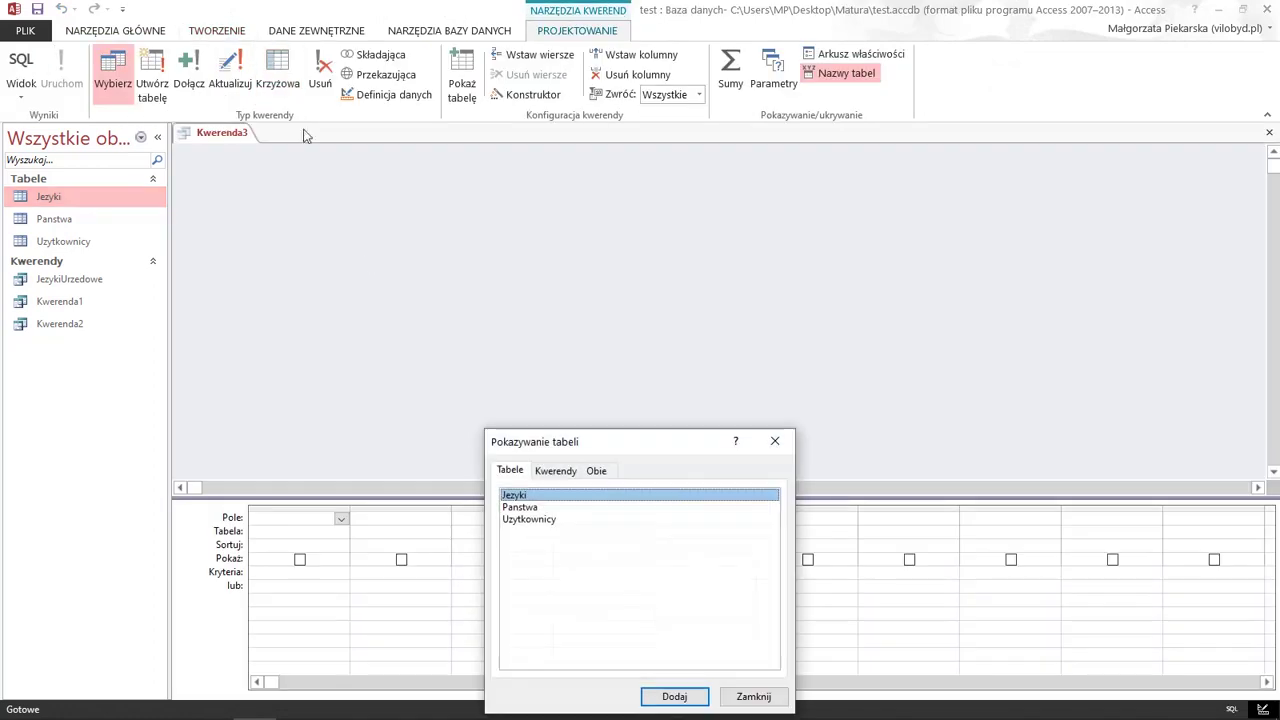
double_click(531, 497)
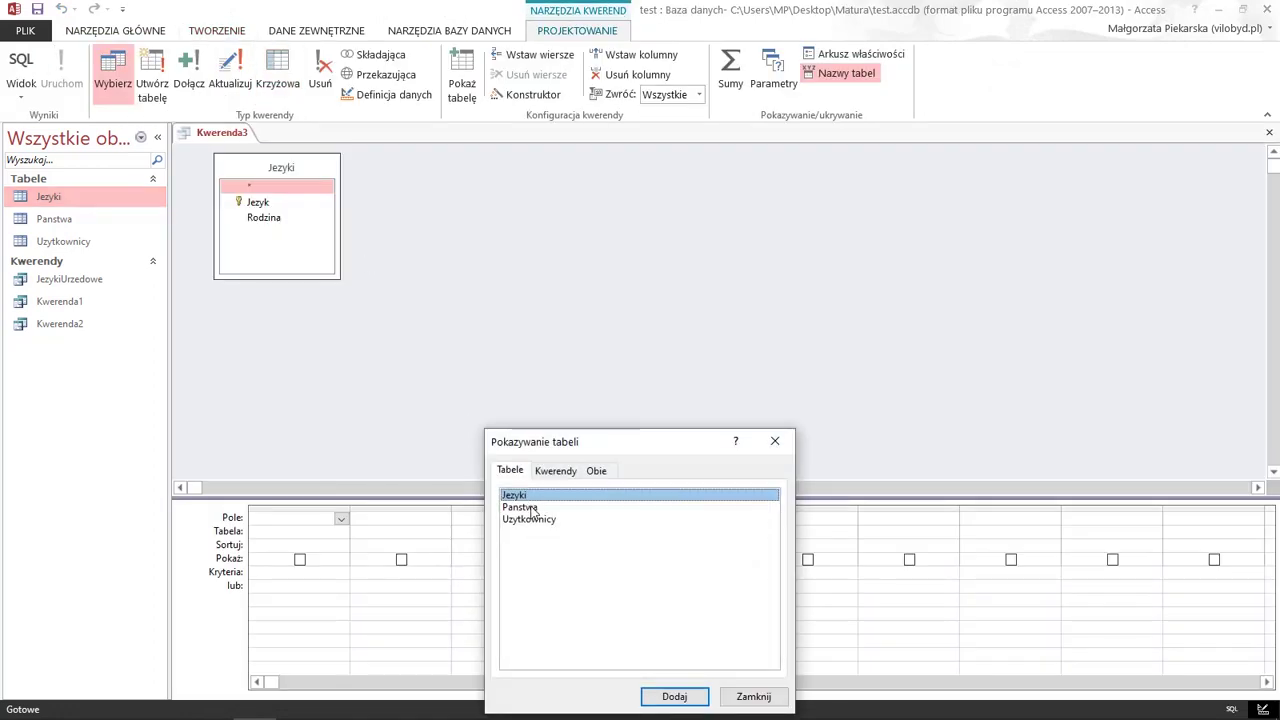
double_click(533, 509)
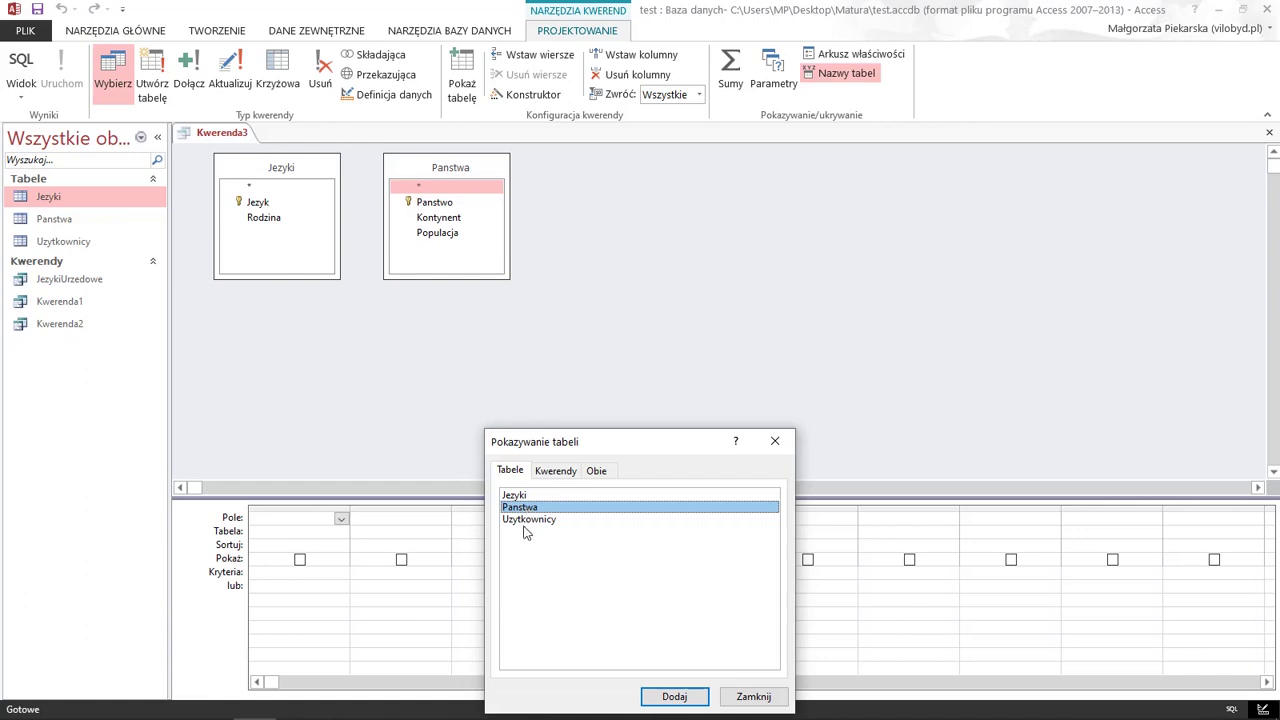
double_click(523, 520)
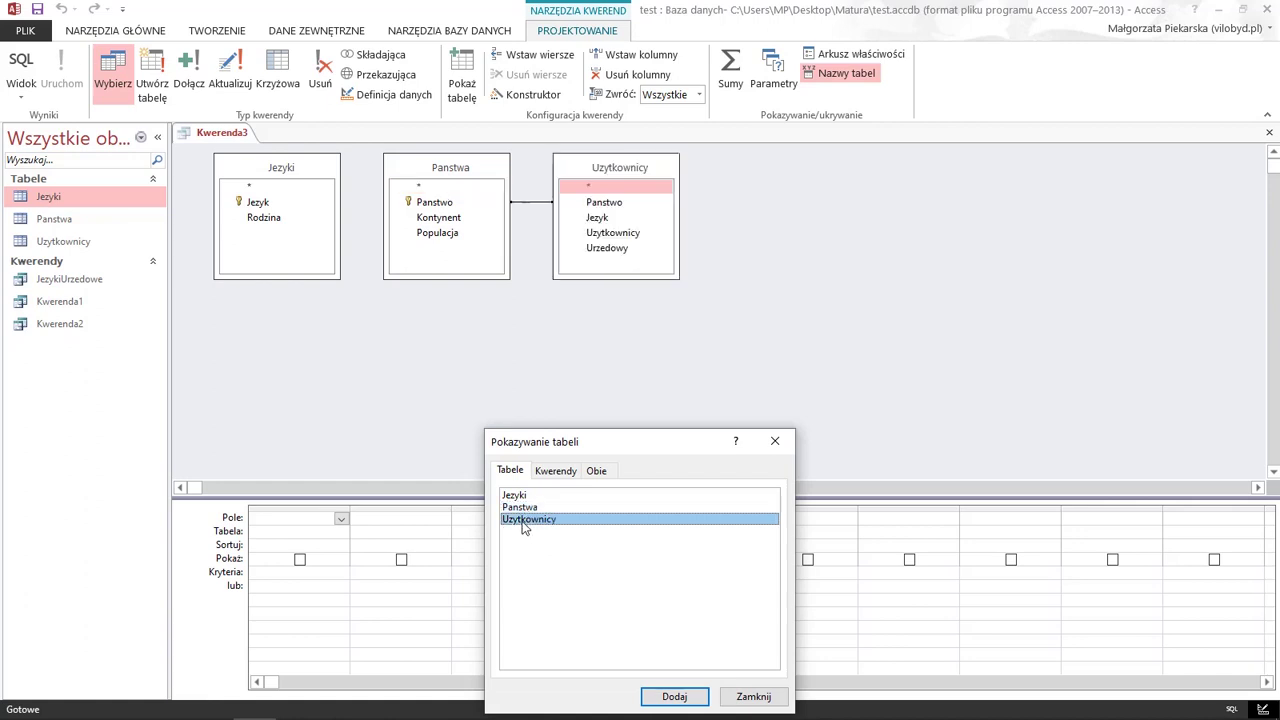
click(773, 443)
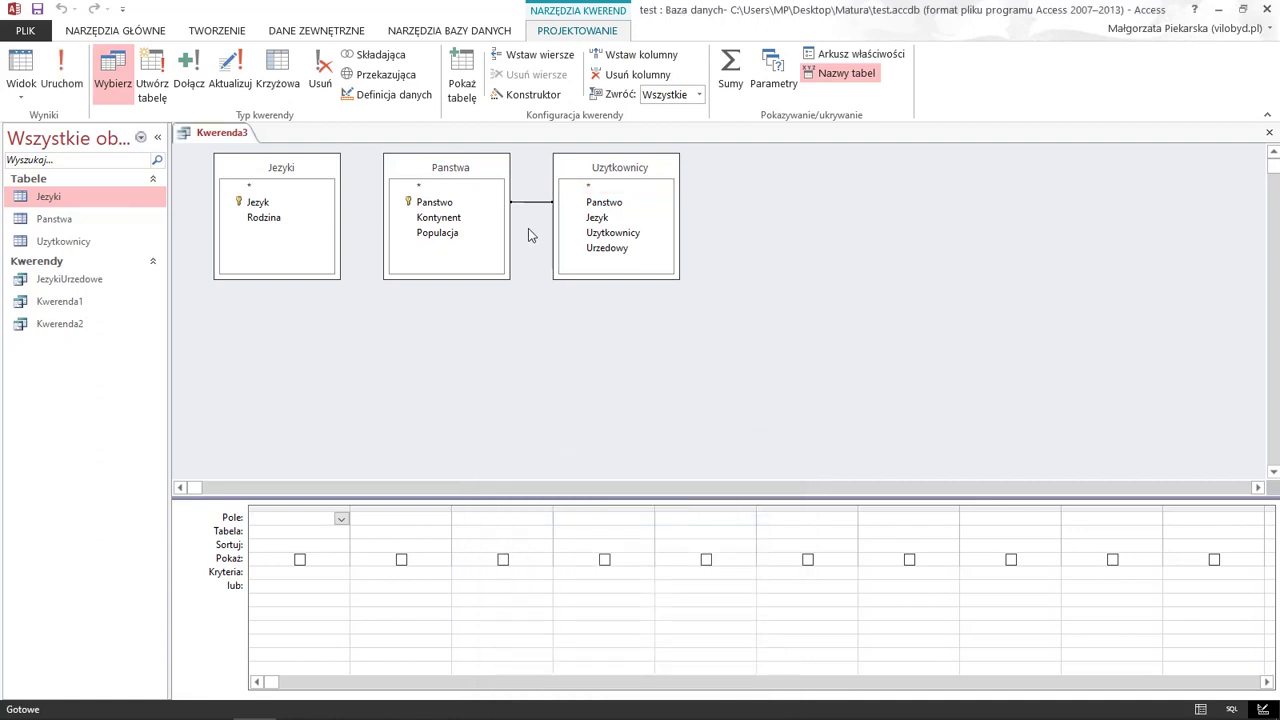
drag(452, 170, 781, 176)
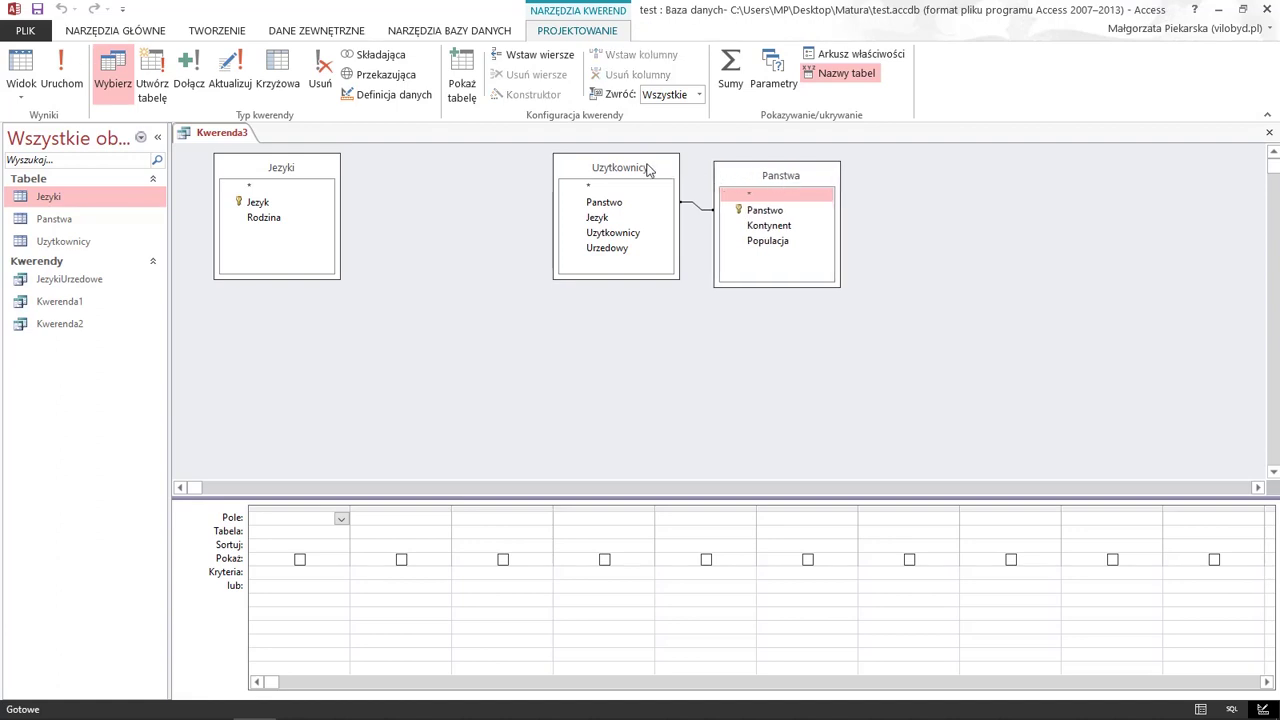
Place Uzytkownicy between the Jezyki and Panstwa tables and join its Jezyk field to Jezyk in Jezyki
drag(649, 169, 534, 167)
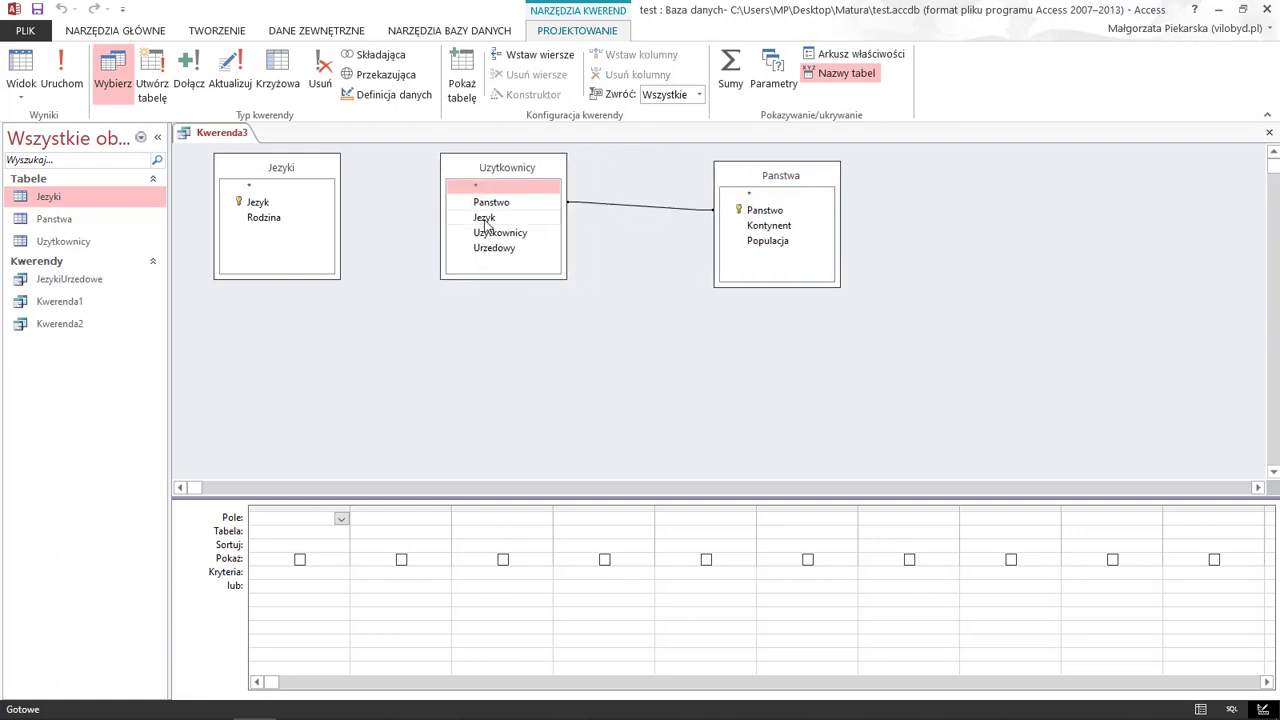
click(490, 219)
drag(494, 225, 260, 205)
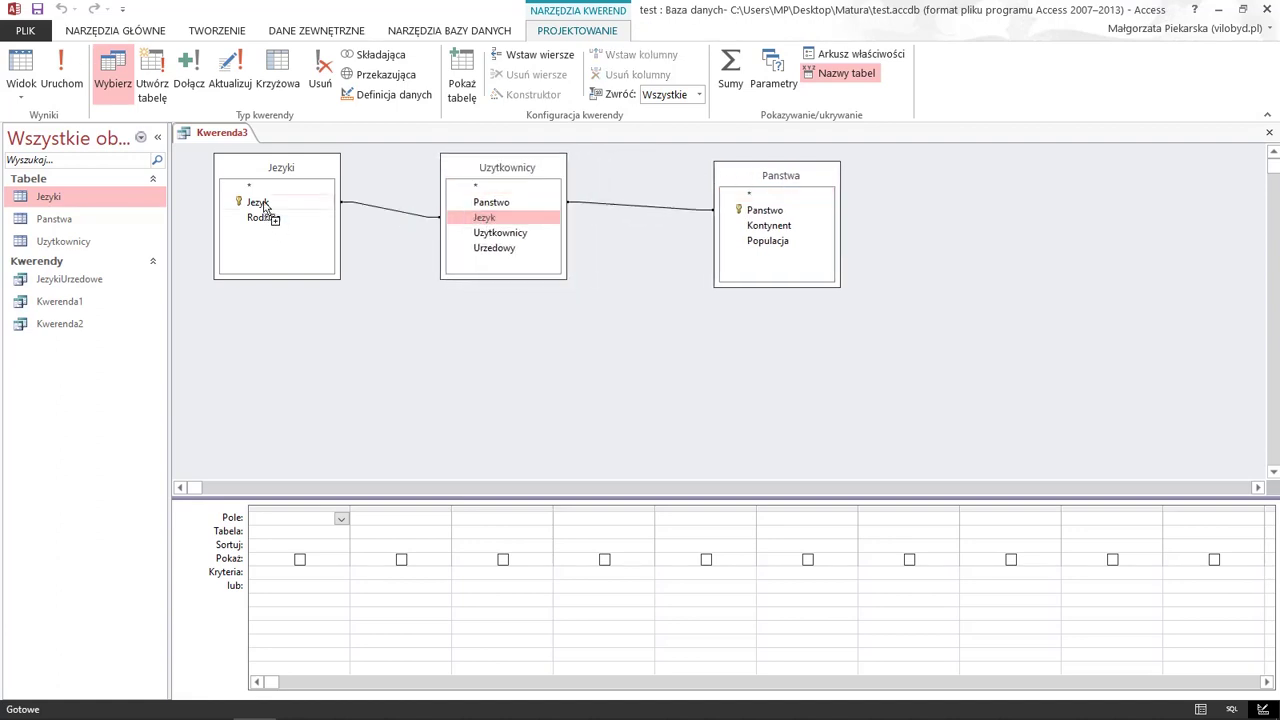
drag(737, 174, 700, 175)
Add Jezyk from Jezyki and Kontynent from Panstwa to the query and run it
double_click(258, 203)
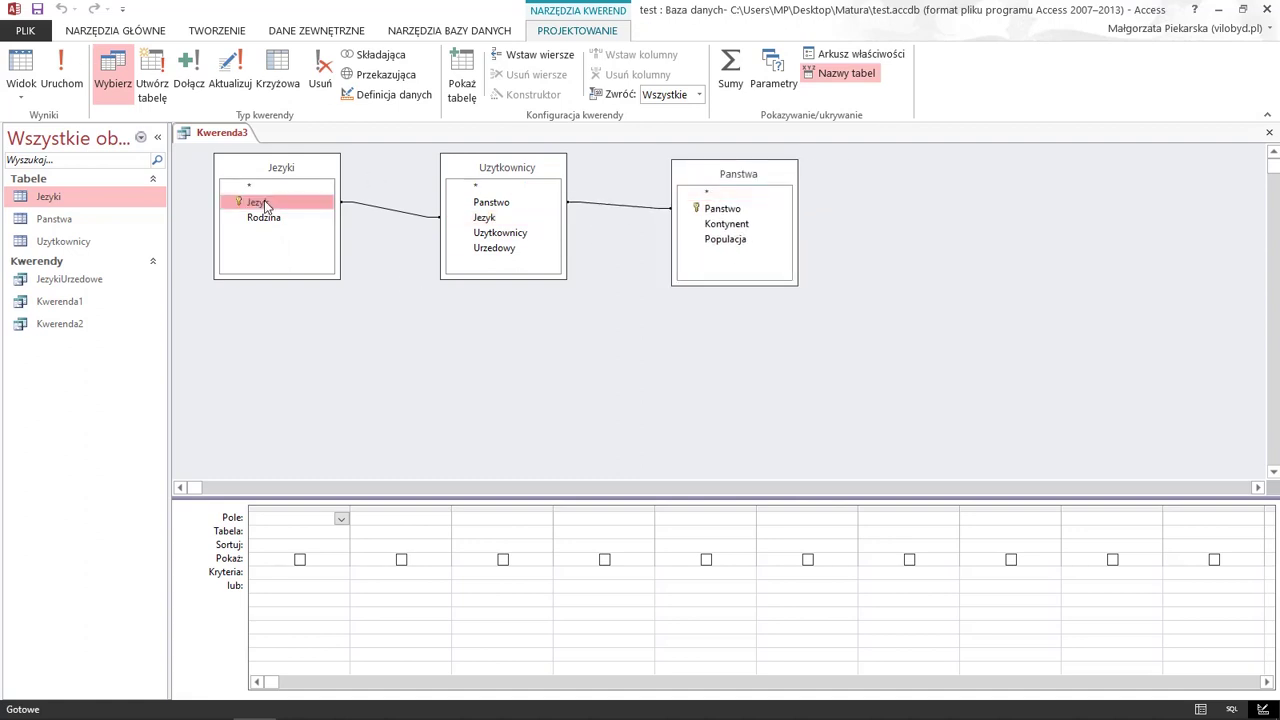
double_click(731, 226)
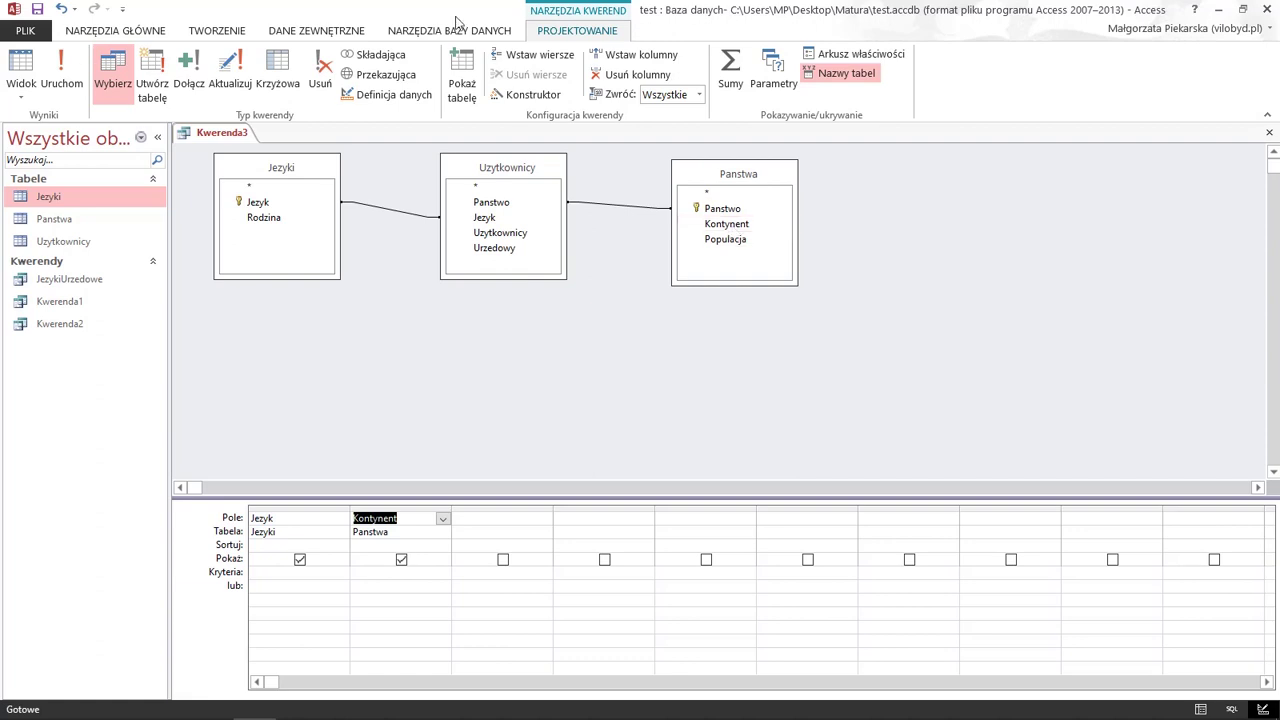
click(62, 72)
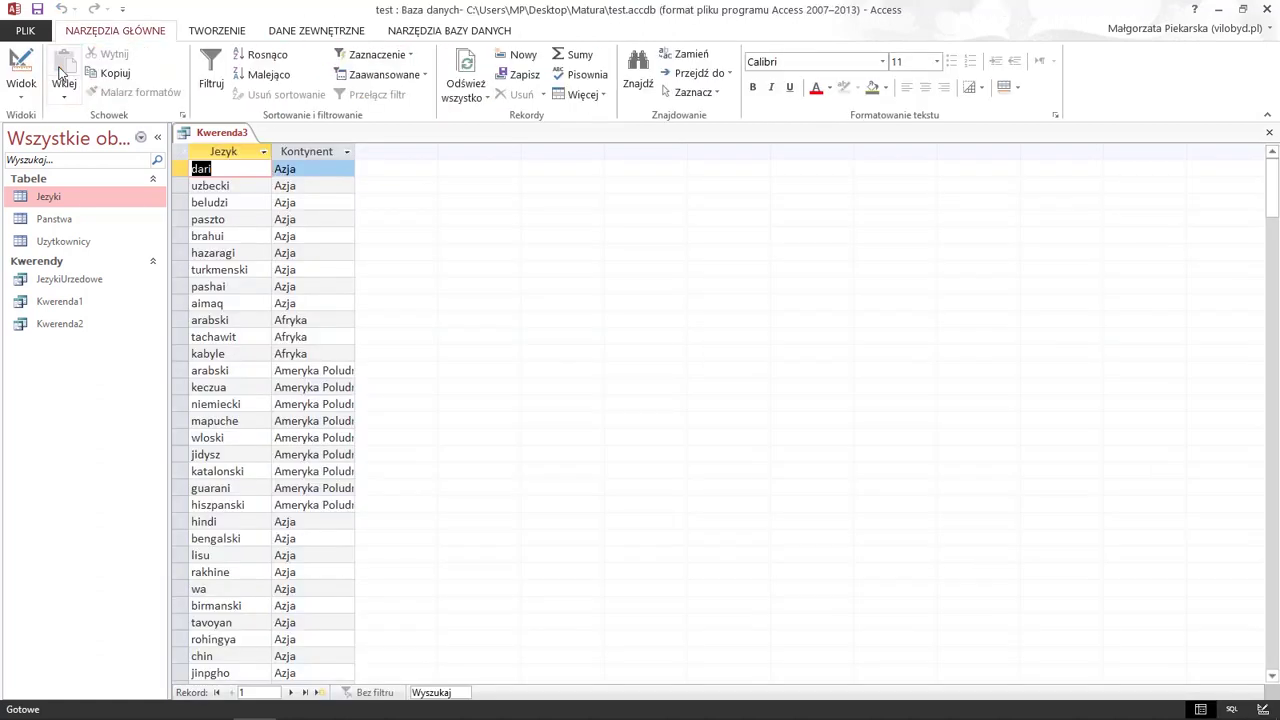
Sort the results by Jezyk in ascending order and select the angielski rows to examine their repeated continents
click(262, 152)
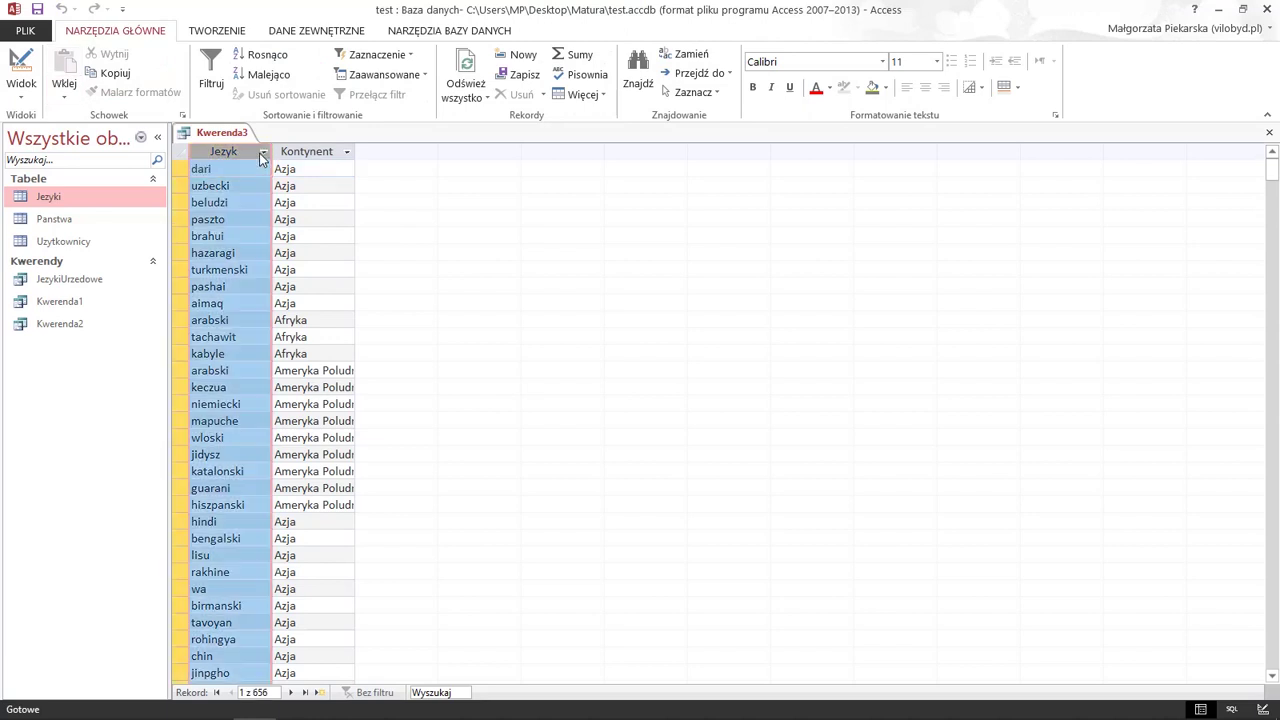
click(281, 175)
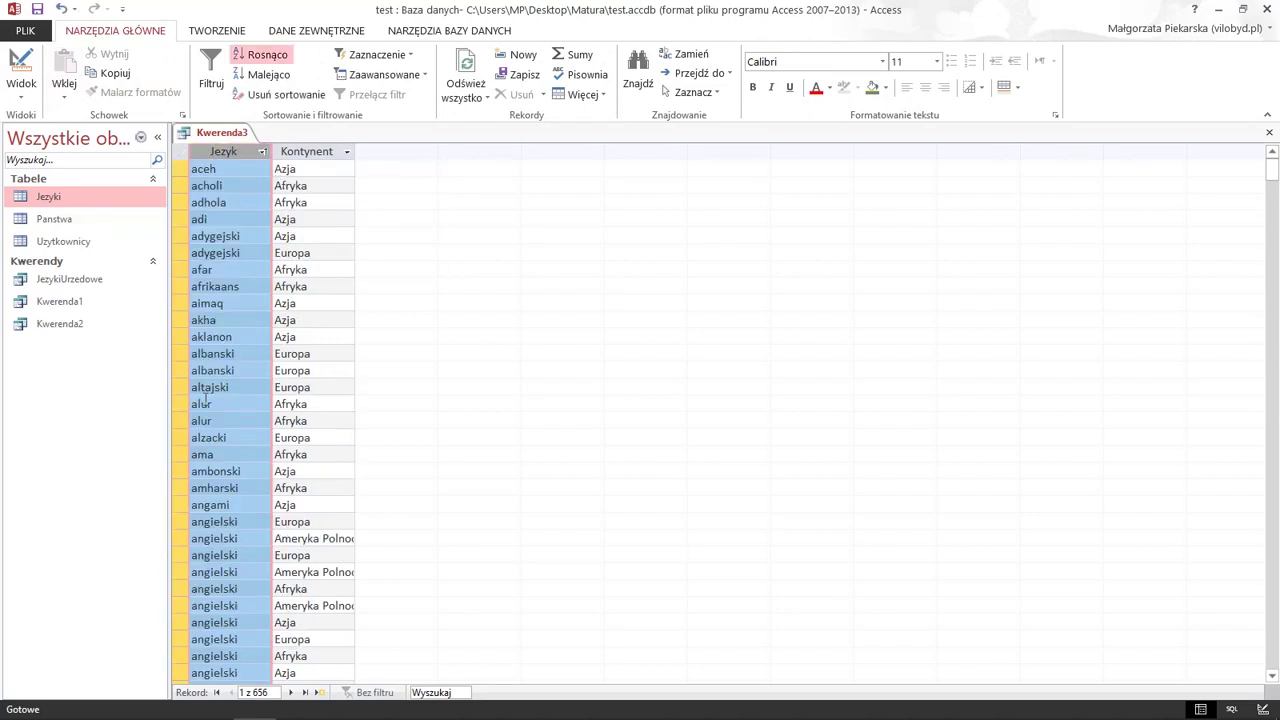
drag(175, 525, 188, 286)
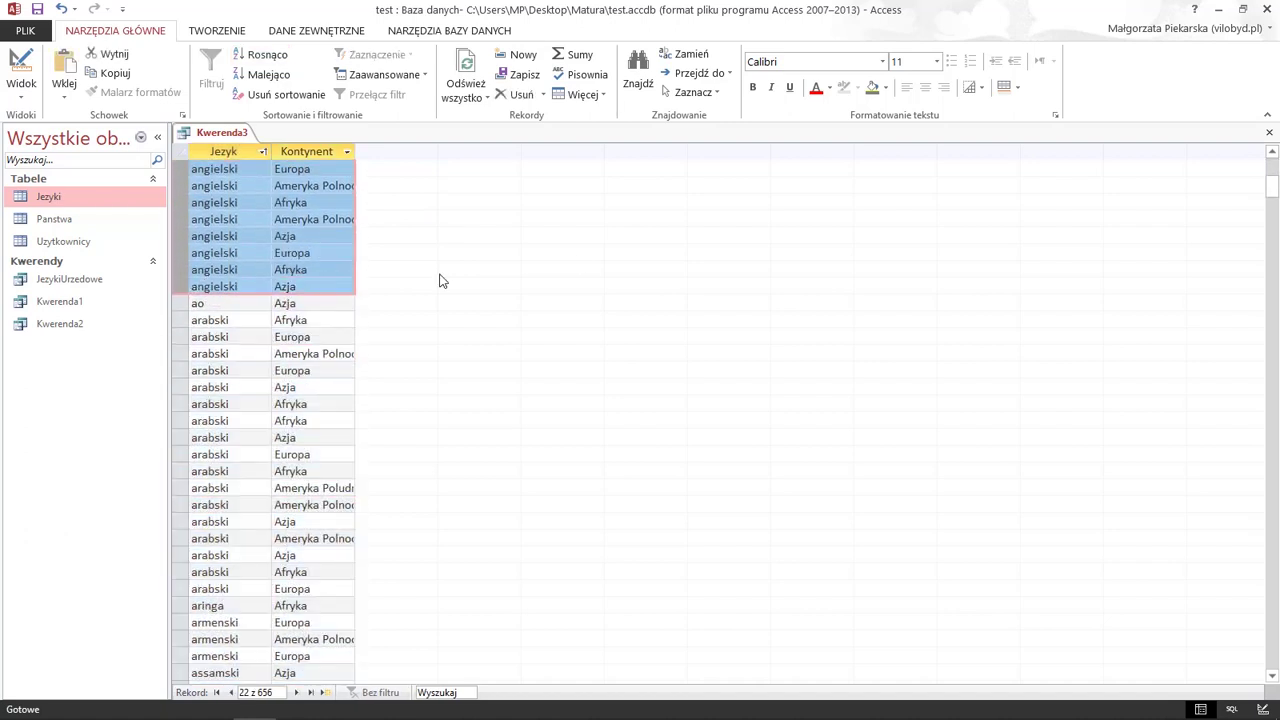
click(1270, 156)
click(1270, 156)
click(1270, 156)
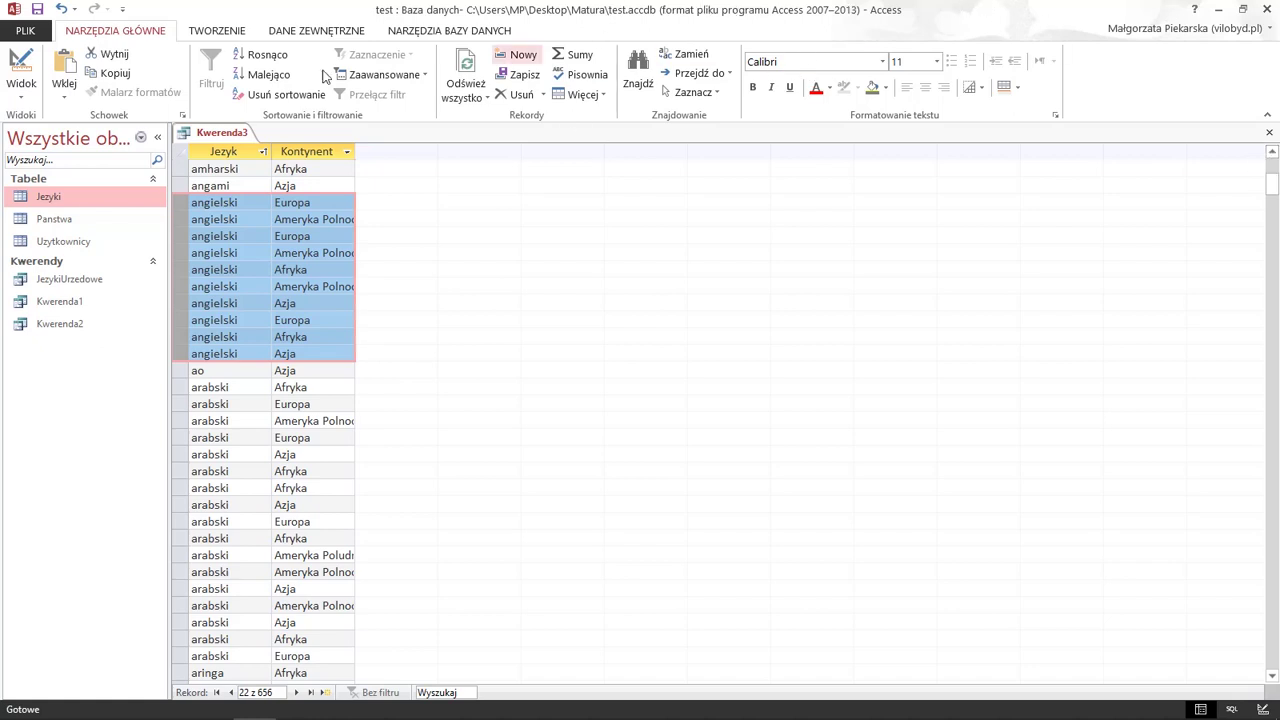
Turn on totals grouping by Jezyk and Kontynent, run the query, and select the angielski rows to check for duplicates
click(18, 68)
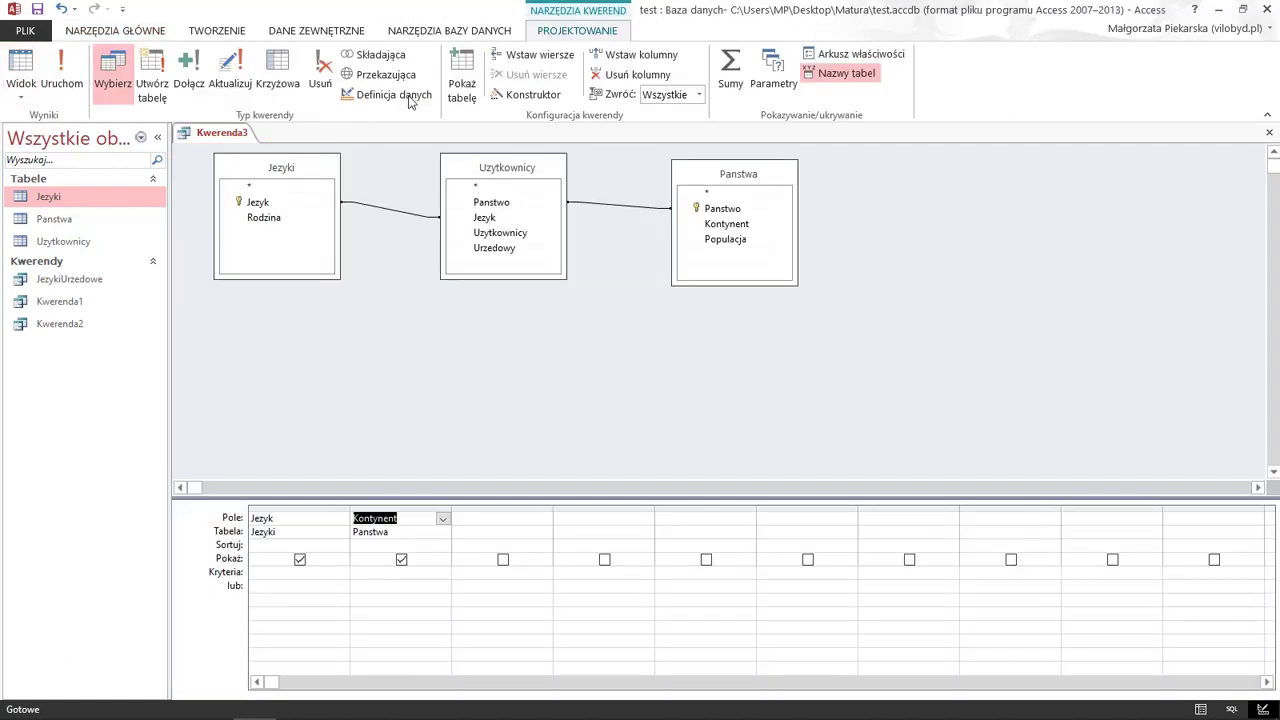
click(729, 69)
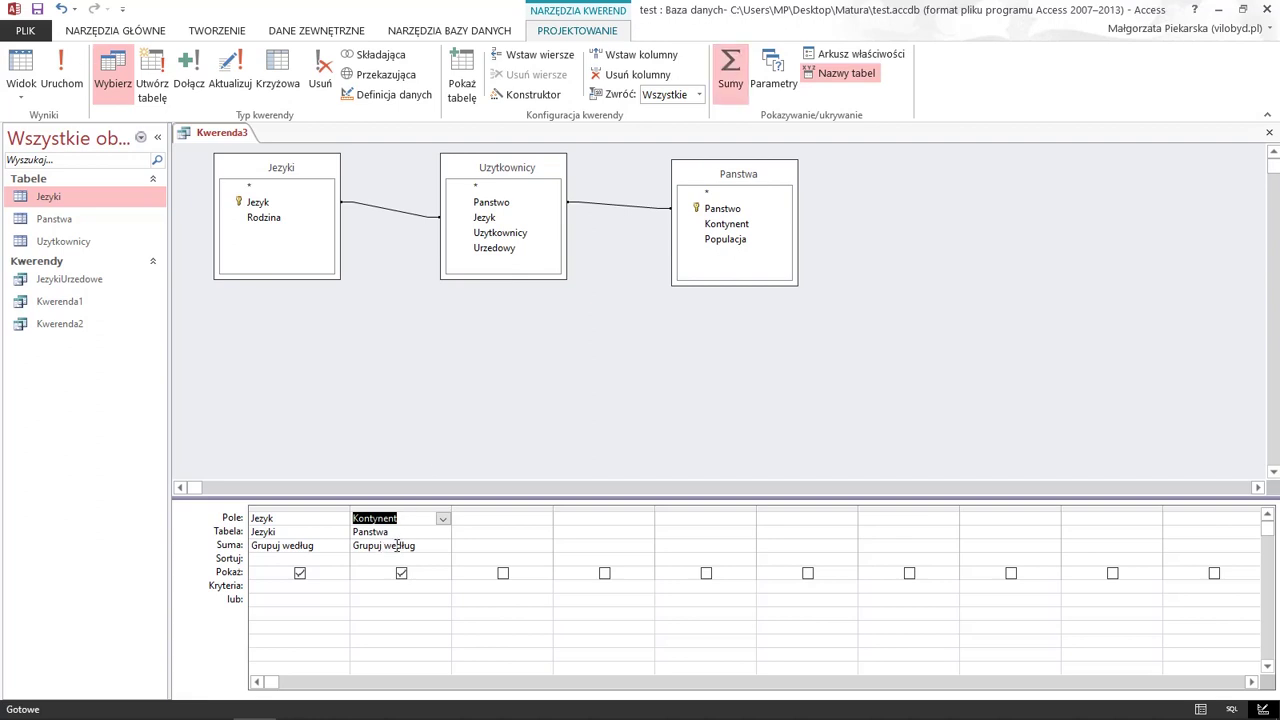
click(62, 70)
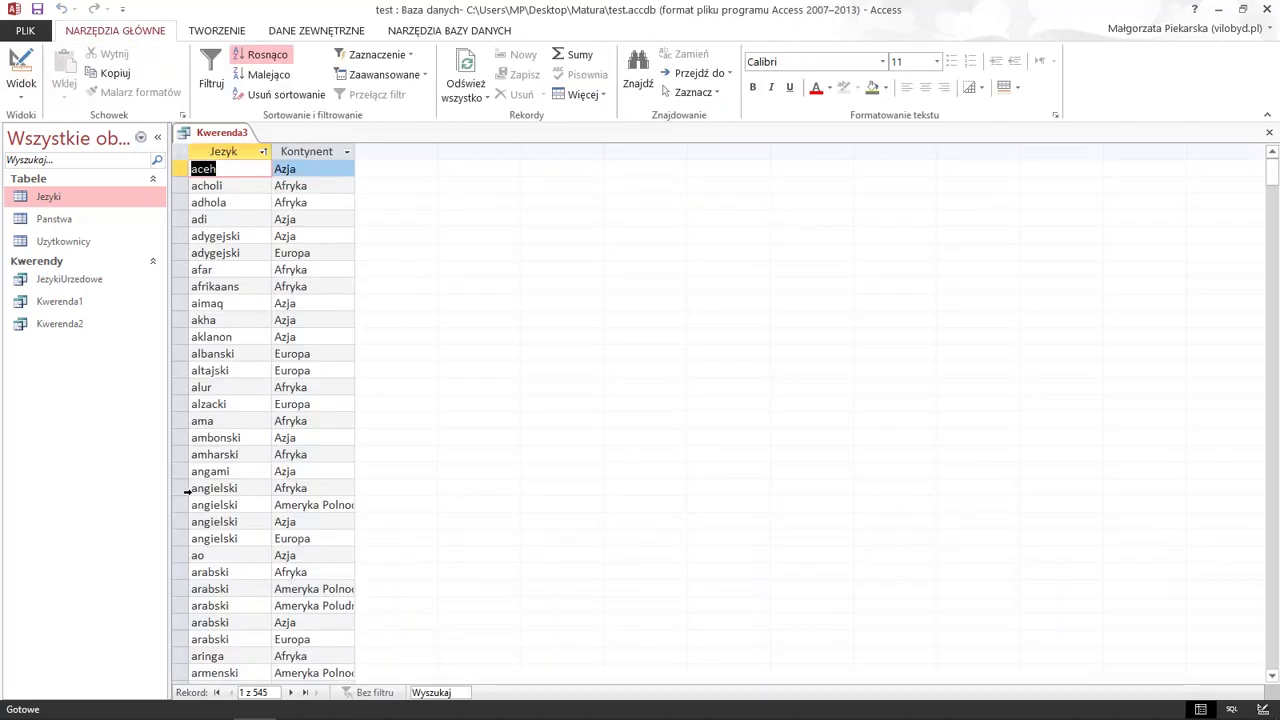
click(173, 488)
drag(173, 488, 173, 538)
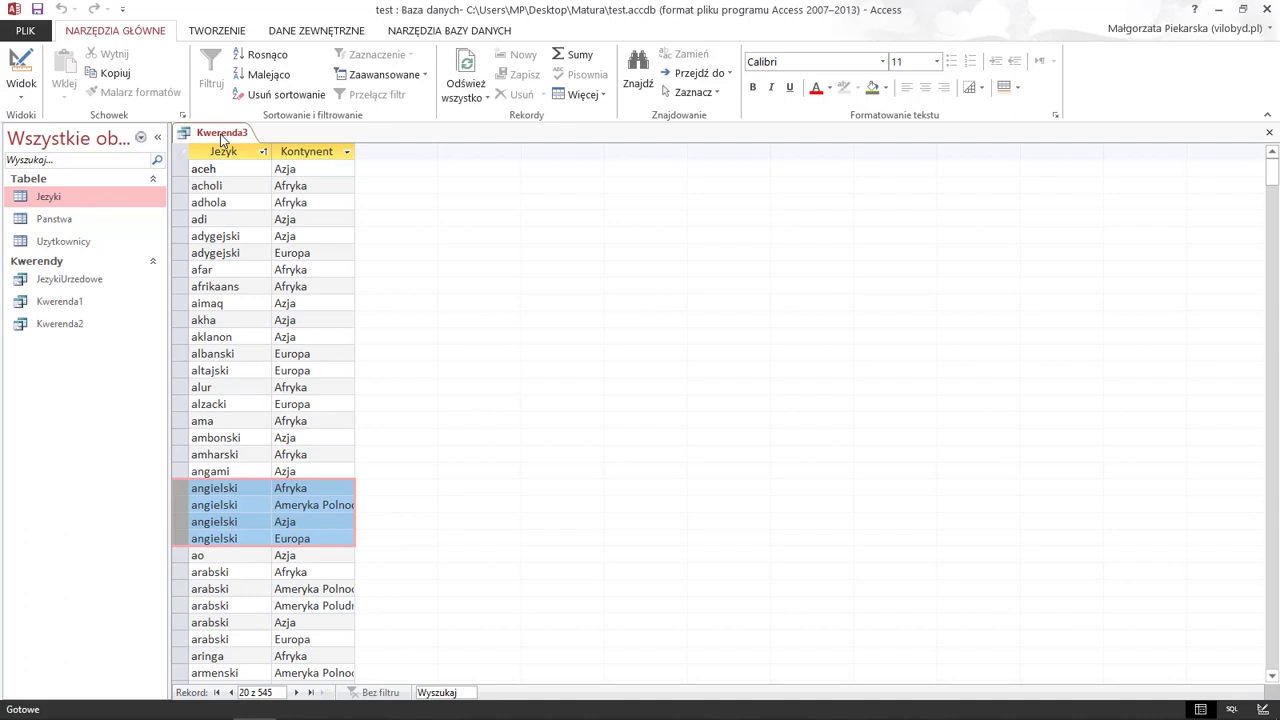
Return to the query's design and save it under the name Kwerenda3bezduplikatow
click(31, 46)
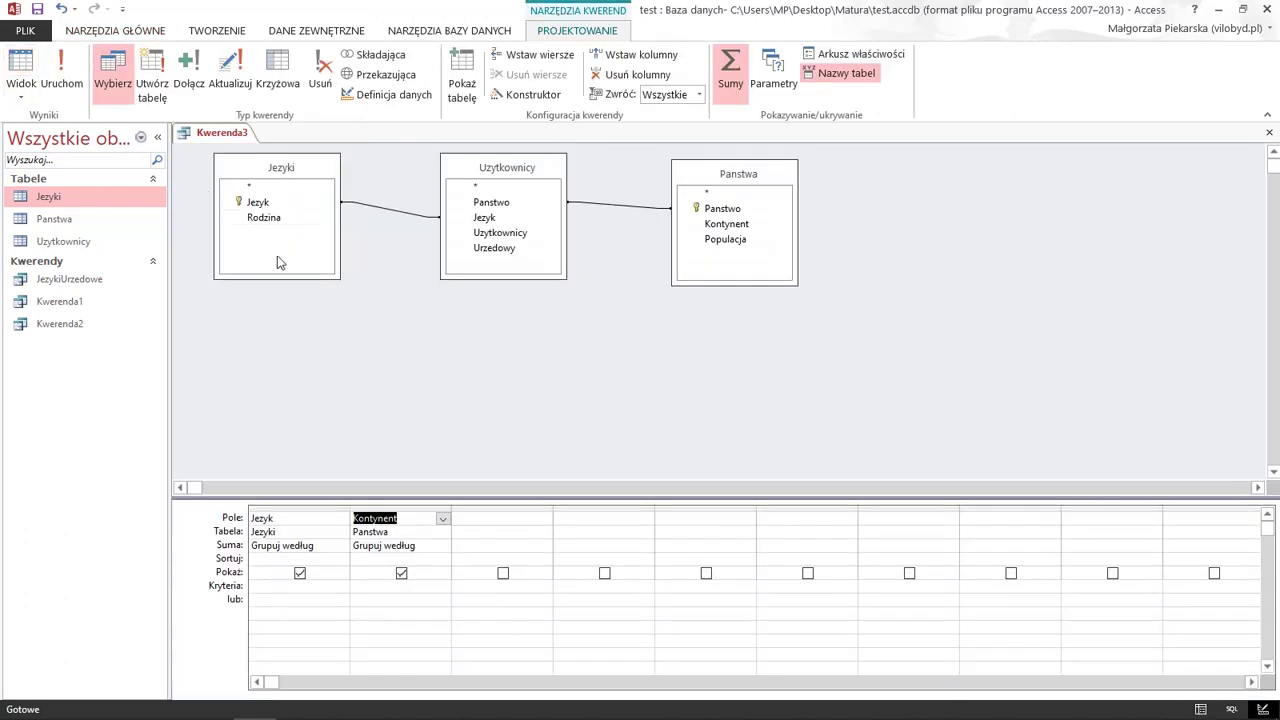
click(375, 546)
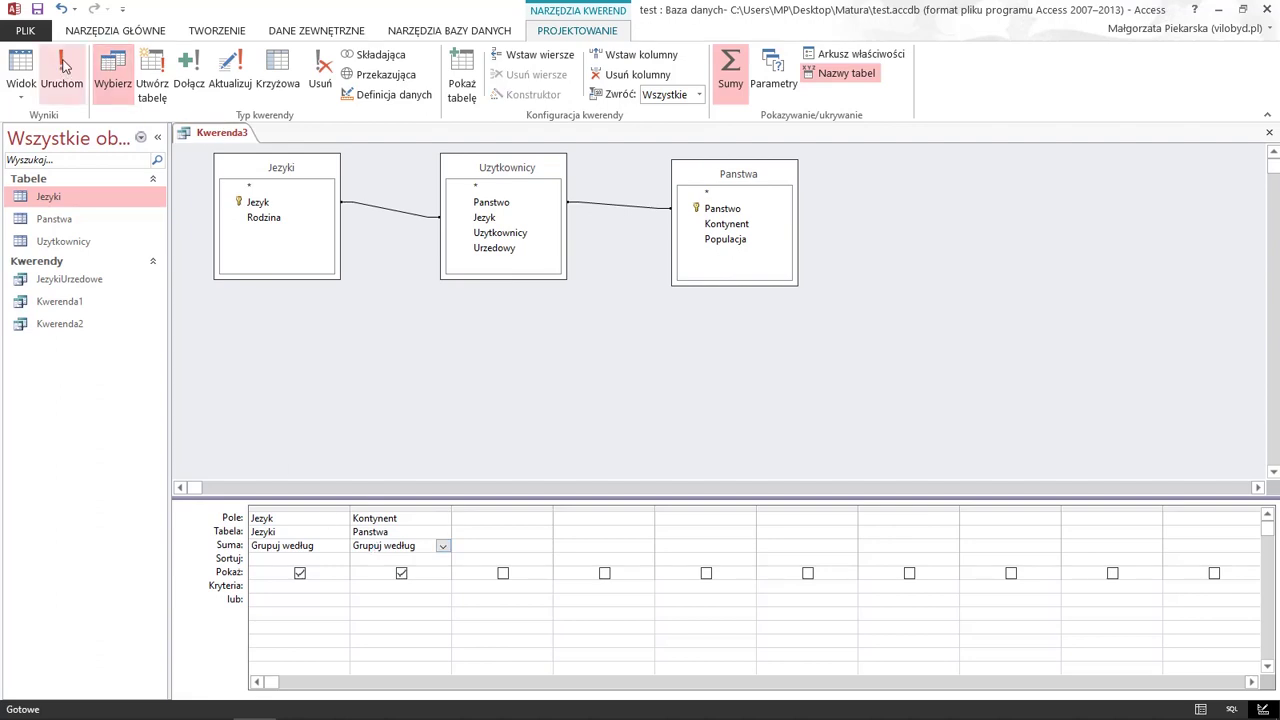
right_click(240, 140)
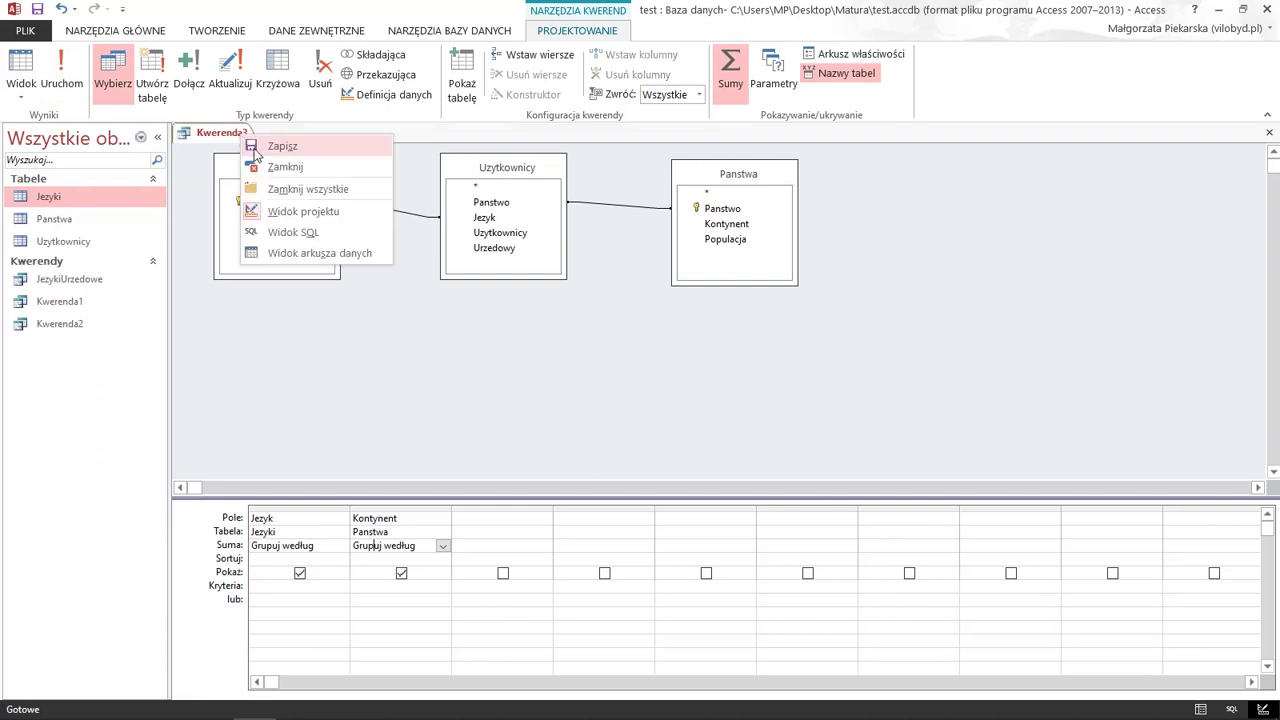
click(258, 150)
click(611, 256)
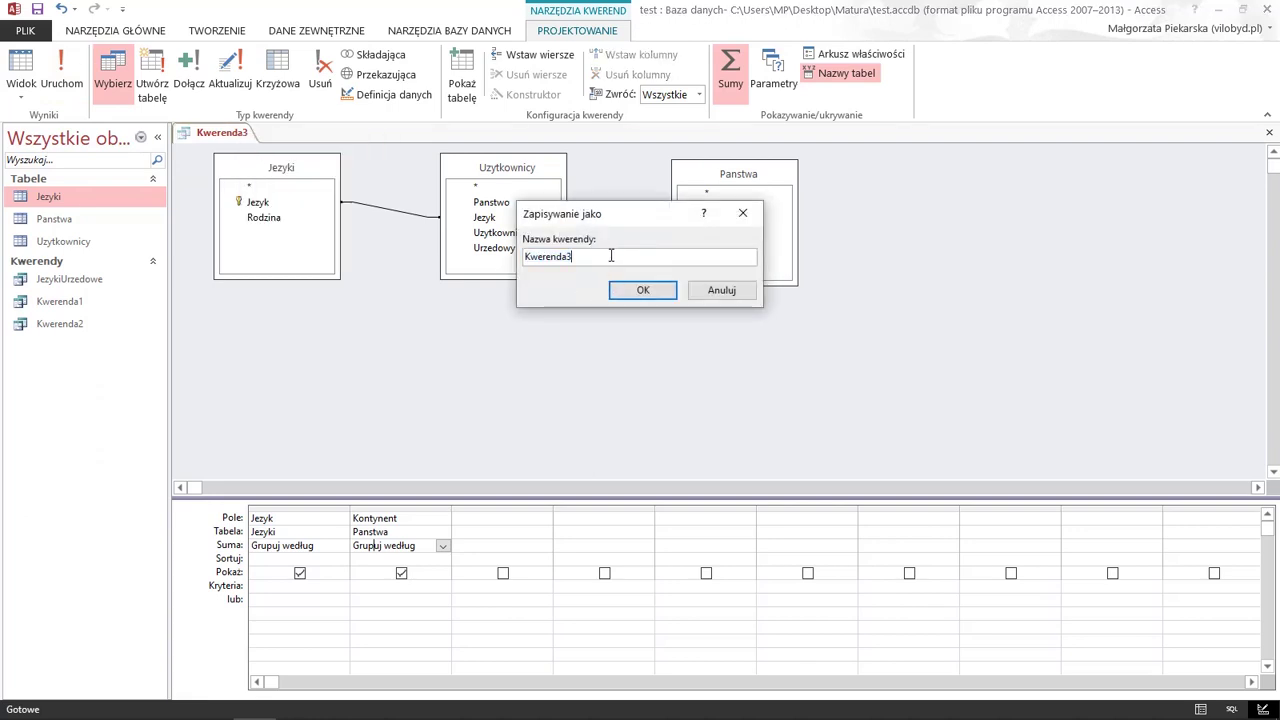
text(bezduplikatow)
key(Return)
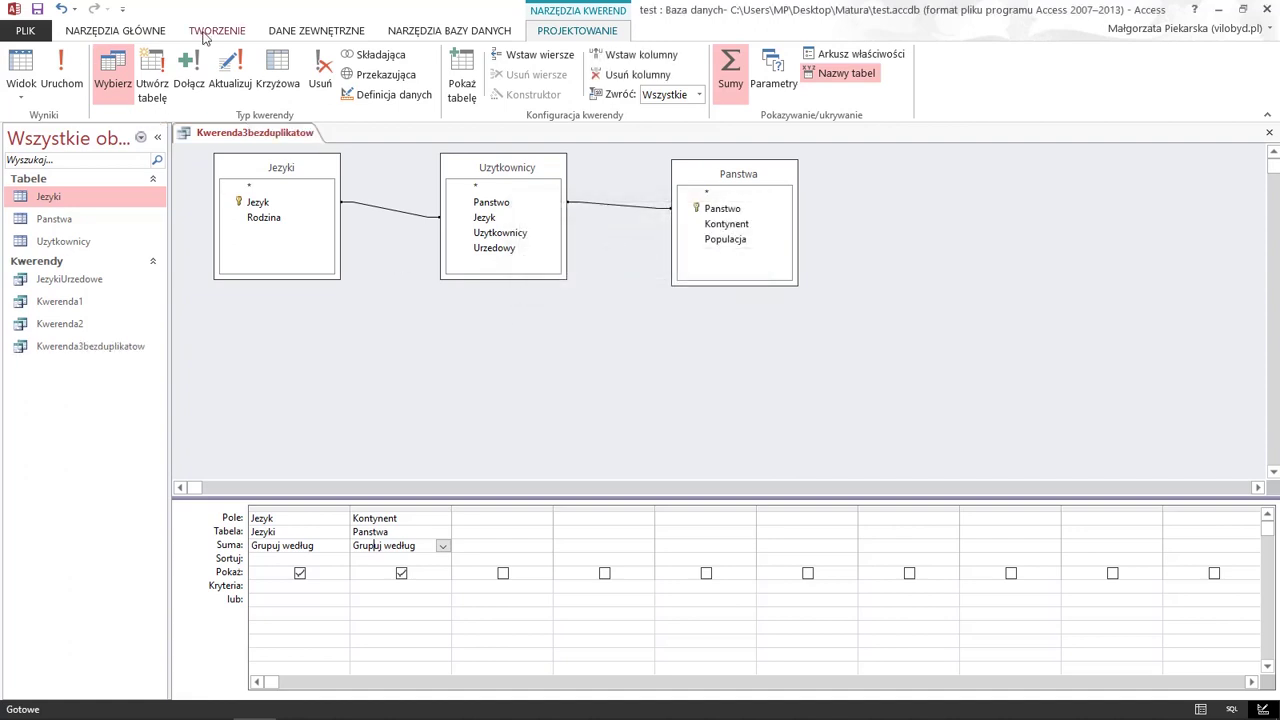
Create a new query design based on the saved query Kwerenda3bezduplikatow
click(215, 30)
click(279, 72)
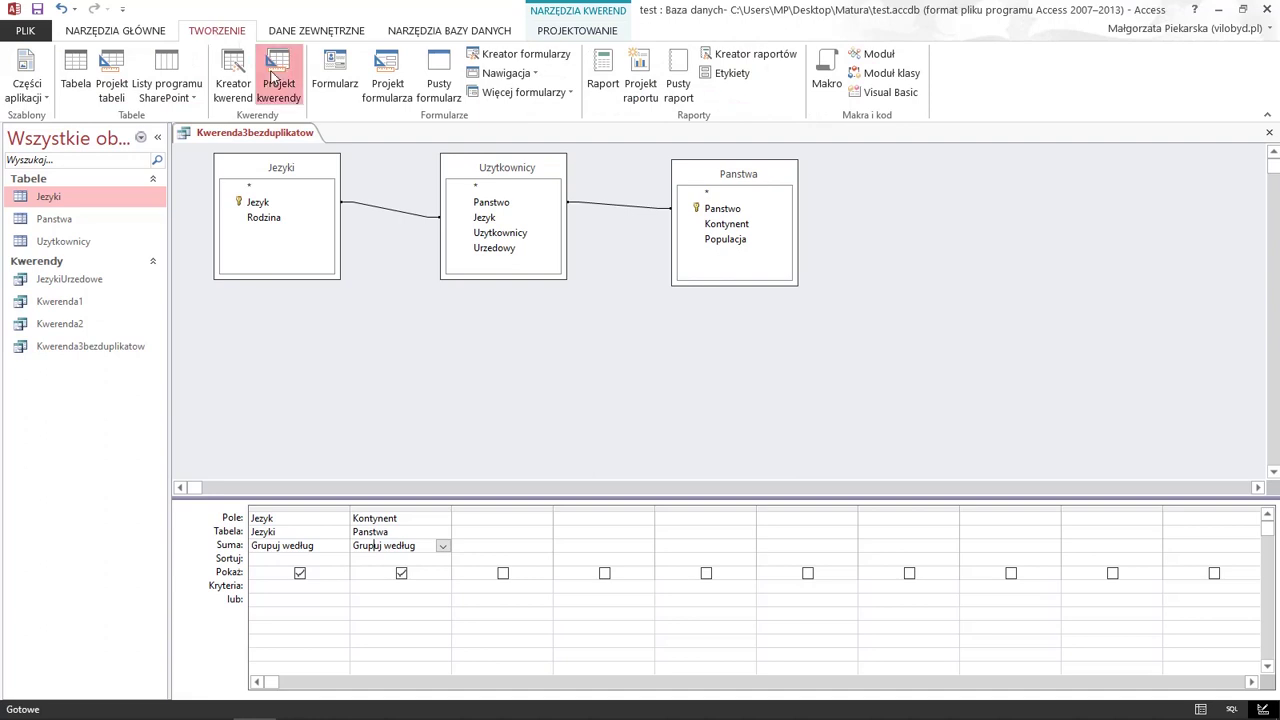
click(556, 470)
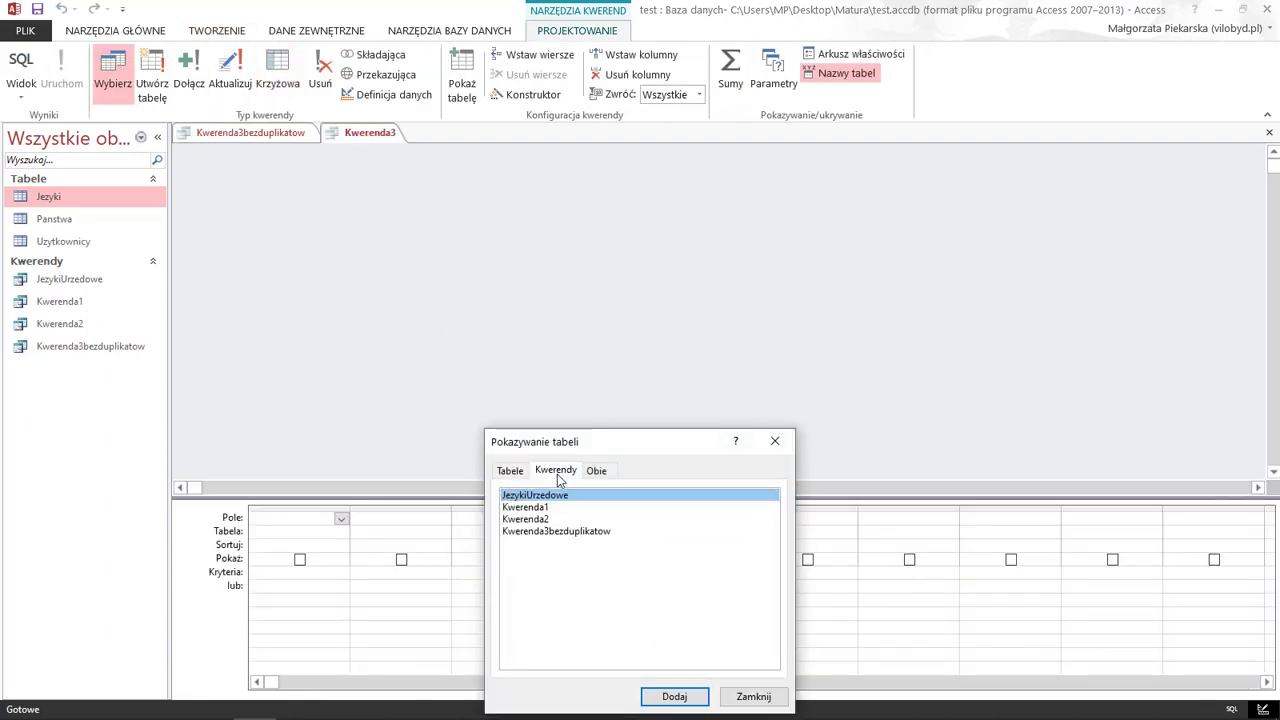
double_click(557, 533)
click(770, 443)
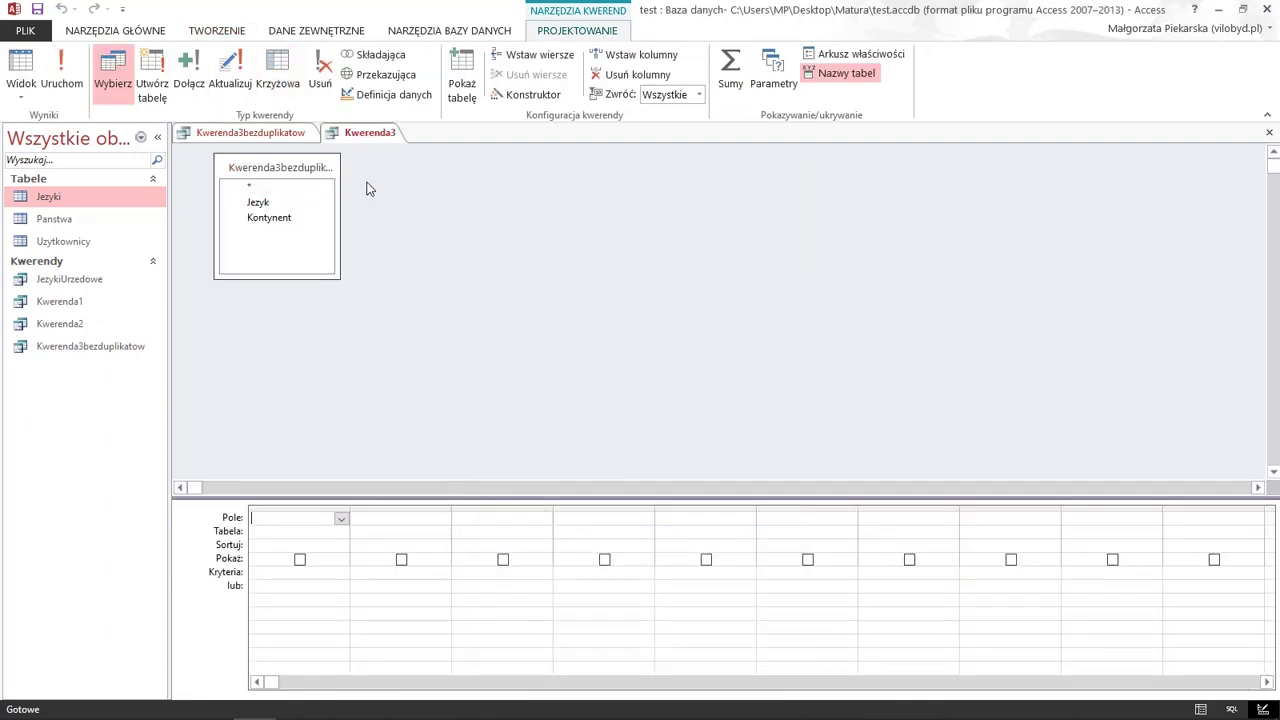
Add Jezyk and Kontynent to the query, turn on totals with Kontynent set to Policz, and run it
double_click(258, 205)
double_click(266, 218)
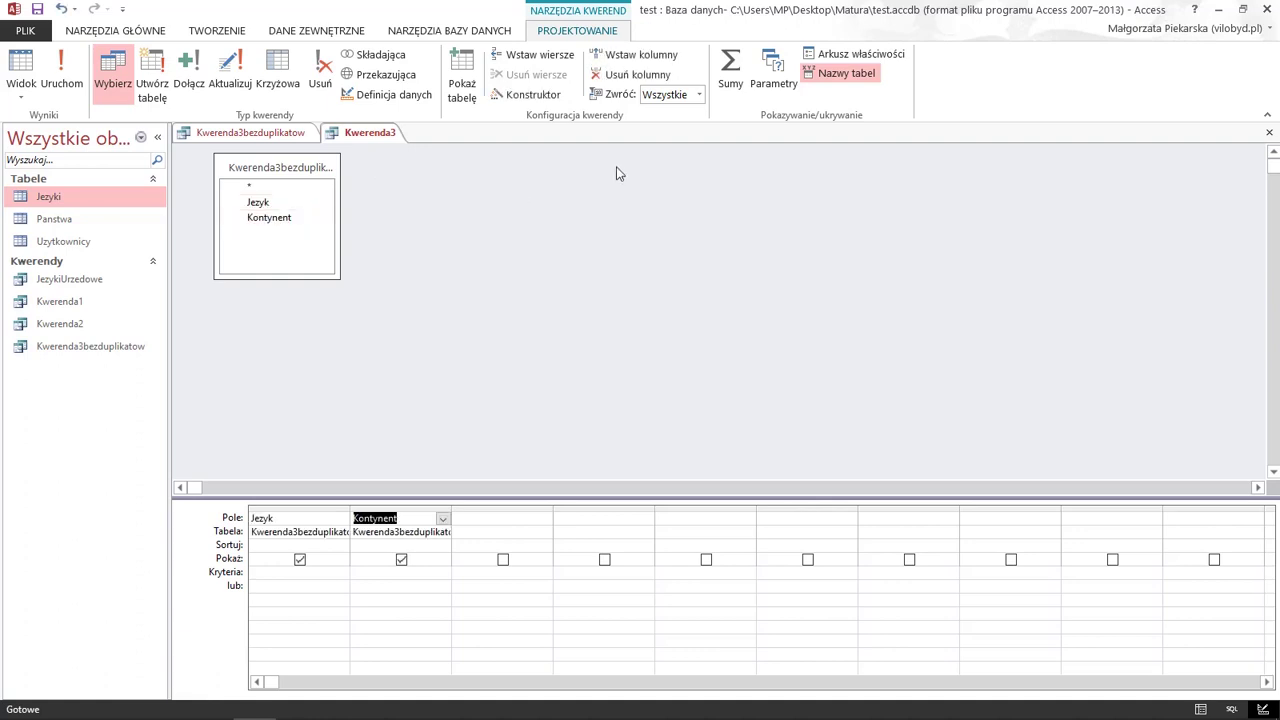
click(730, 68)
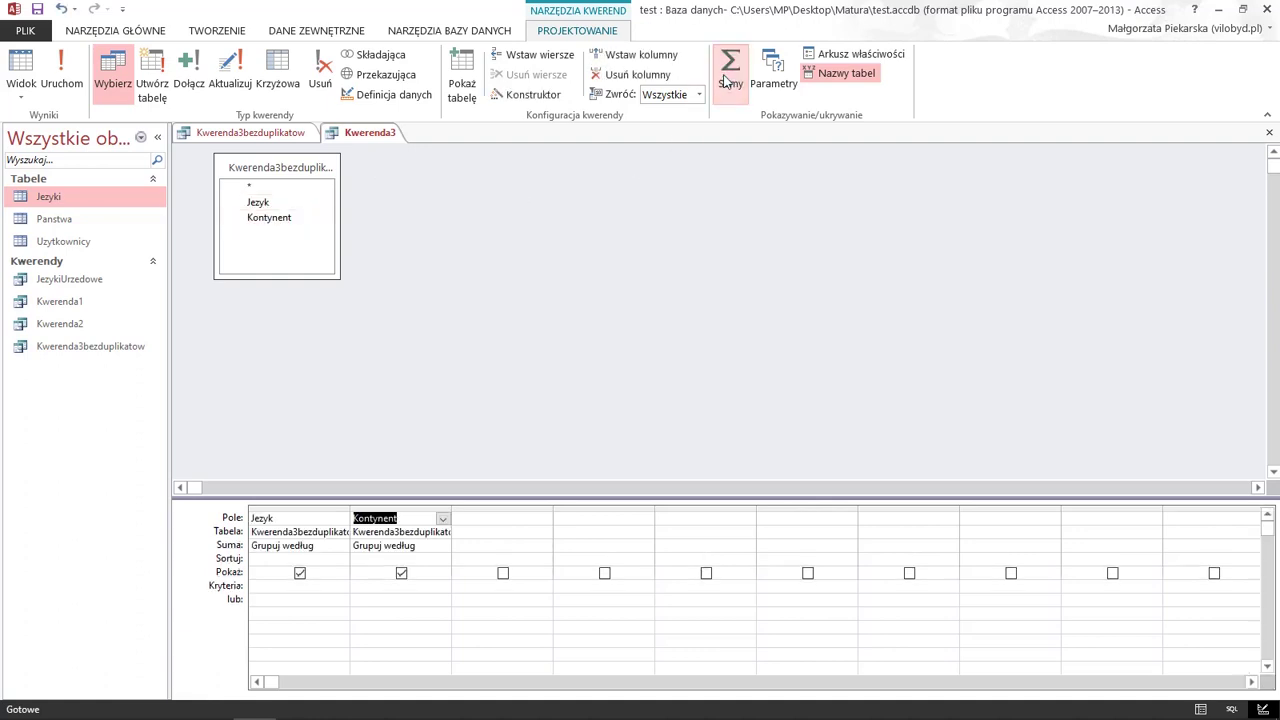
click(432, 546)
click(443, 547)
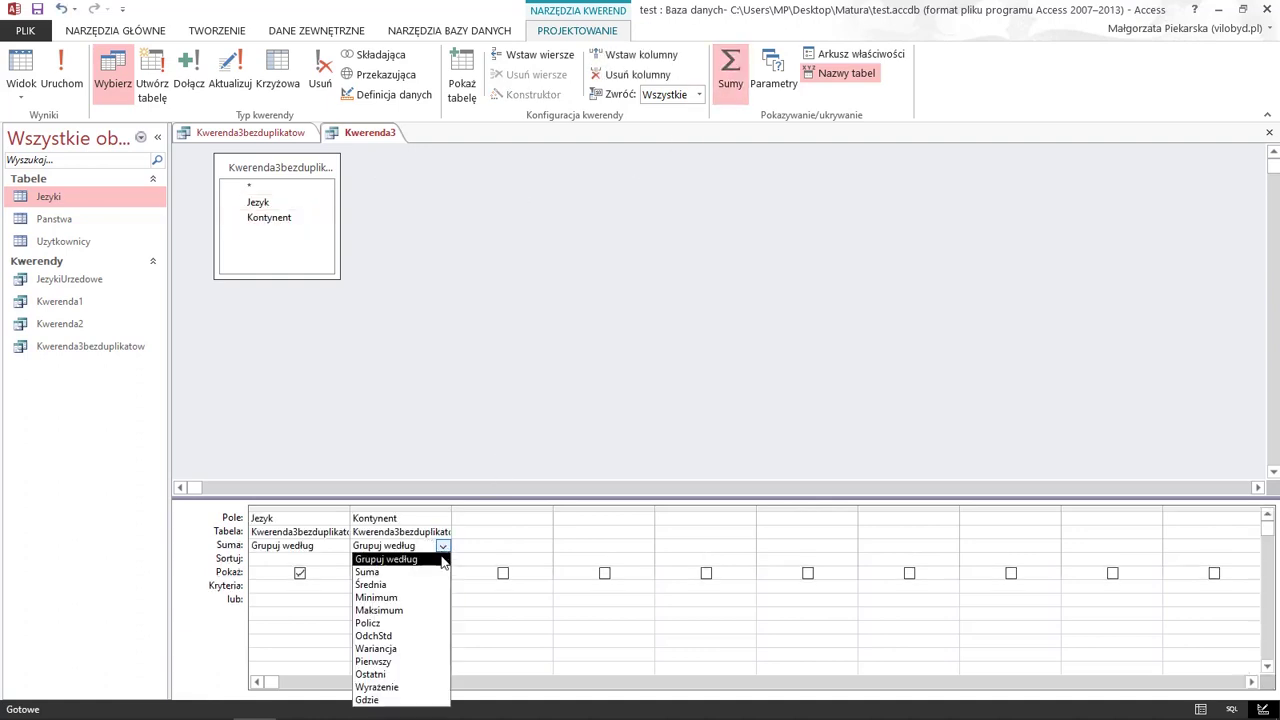
click(430, 617)
click(68, 68)
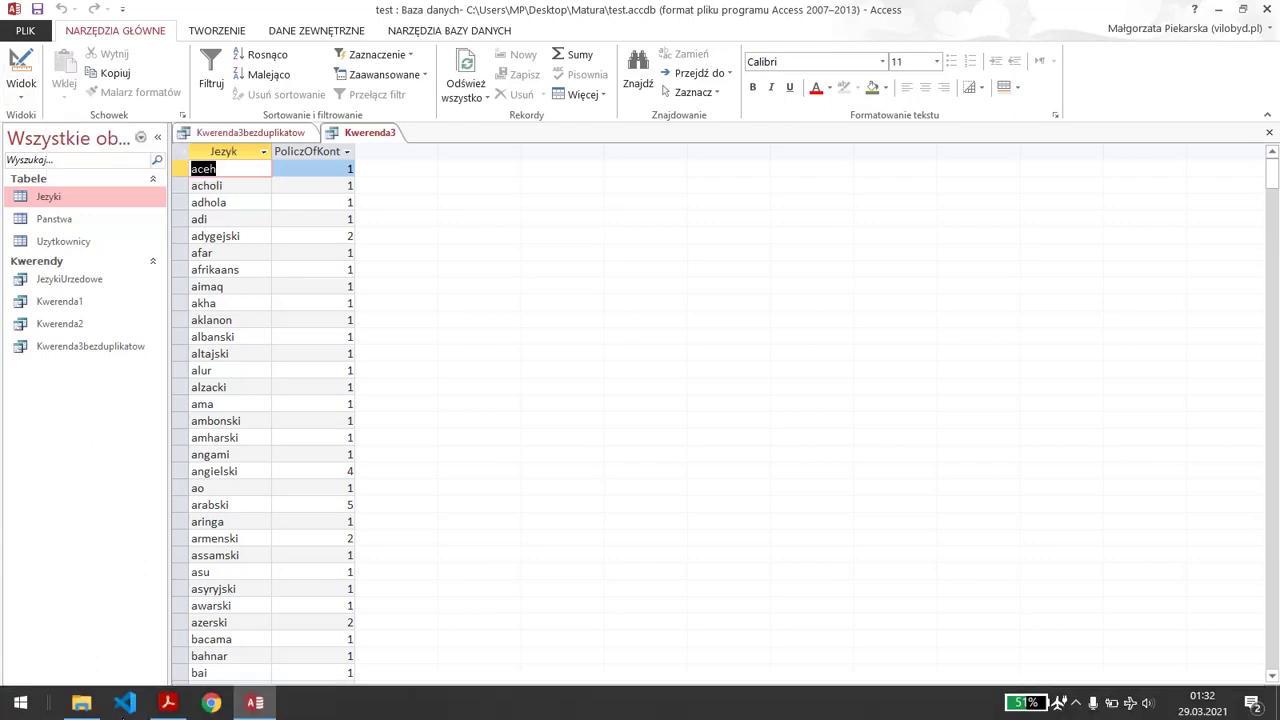
Check task 5.3 in the Acrobat Reader PDF, and back in Access run the query with the Kontynent count criterion >=4
click(165, 705)
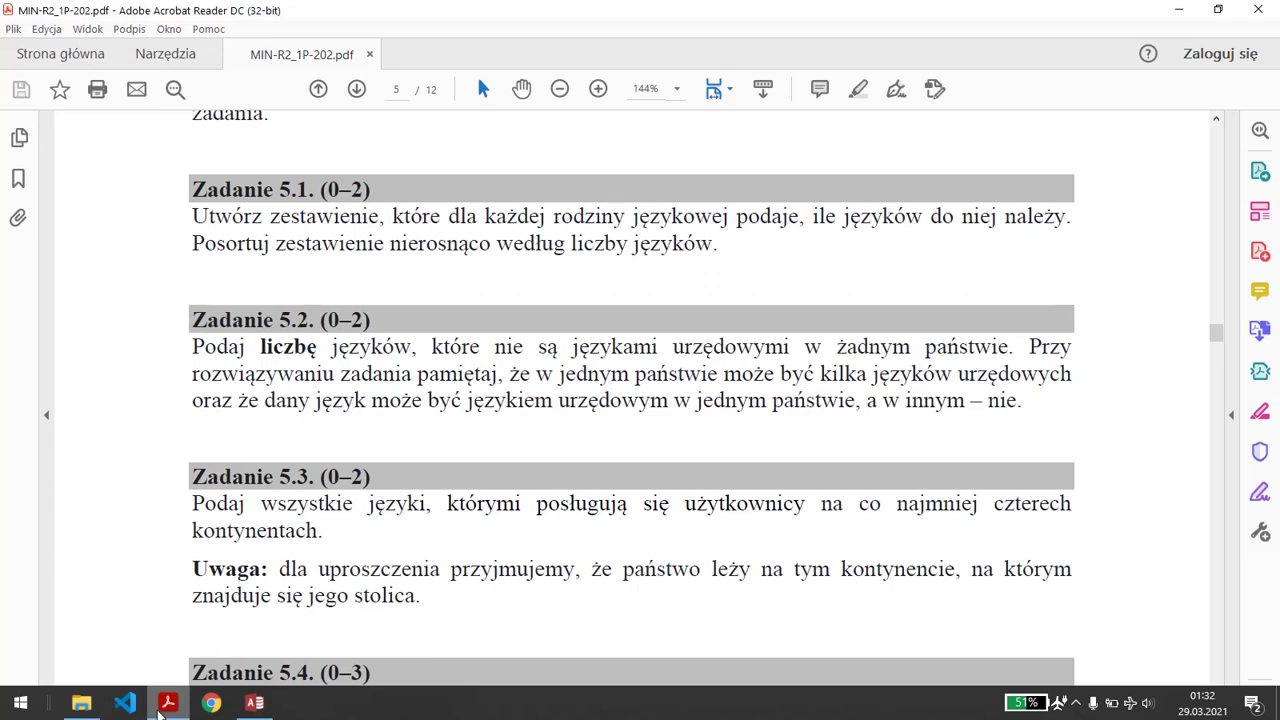
click(248, 706)
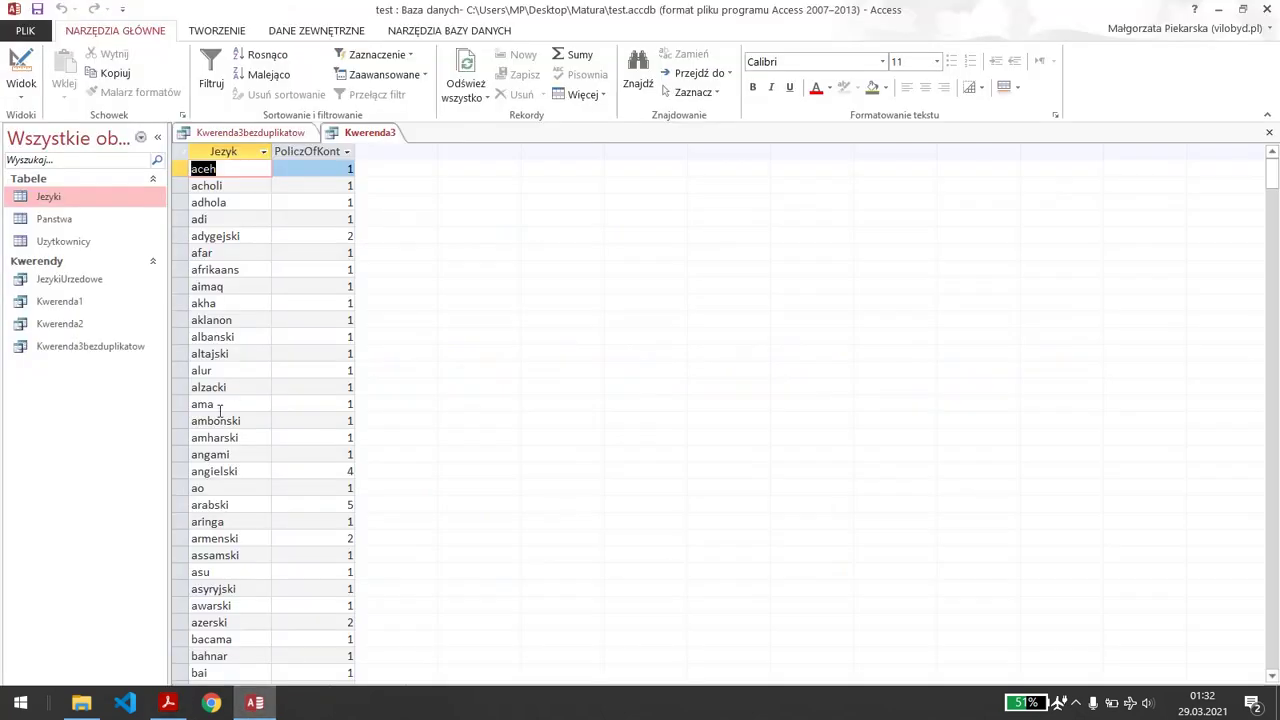
click(21, 70)
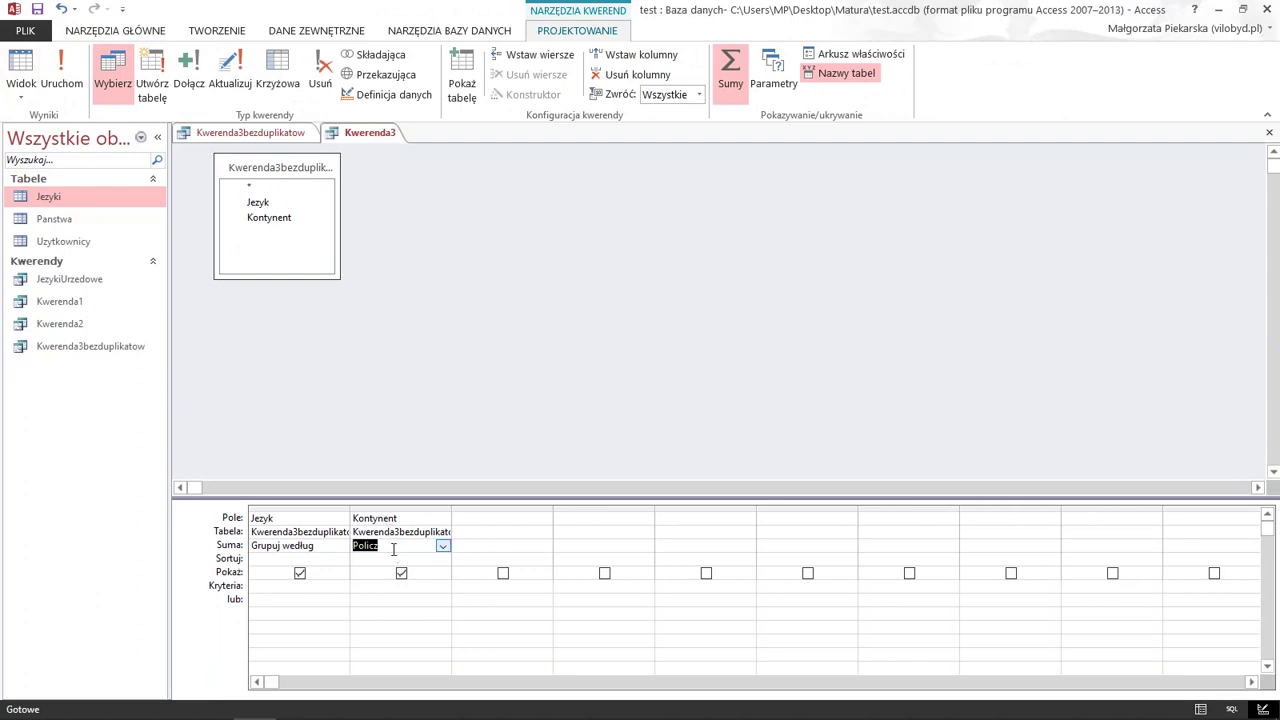
click(389, 585)
text(>=)
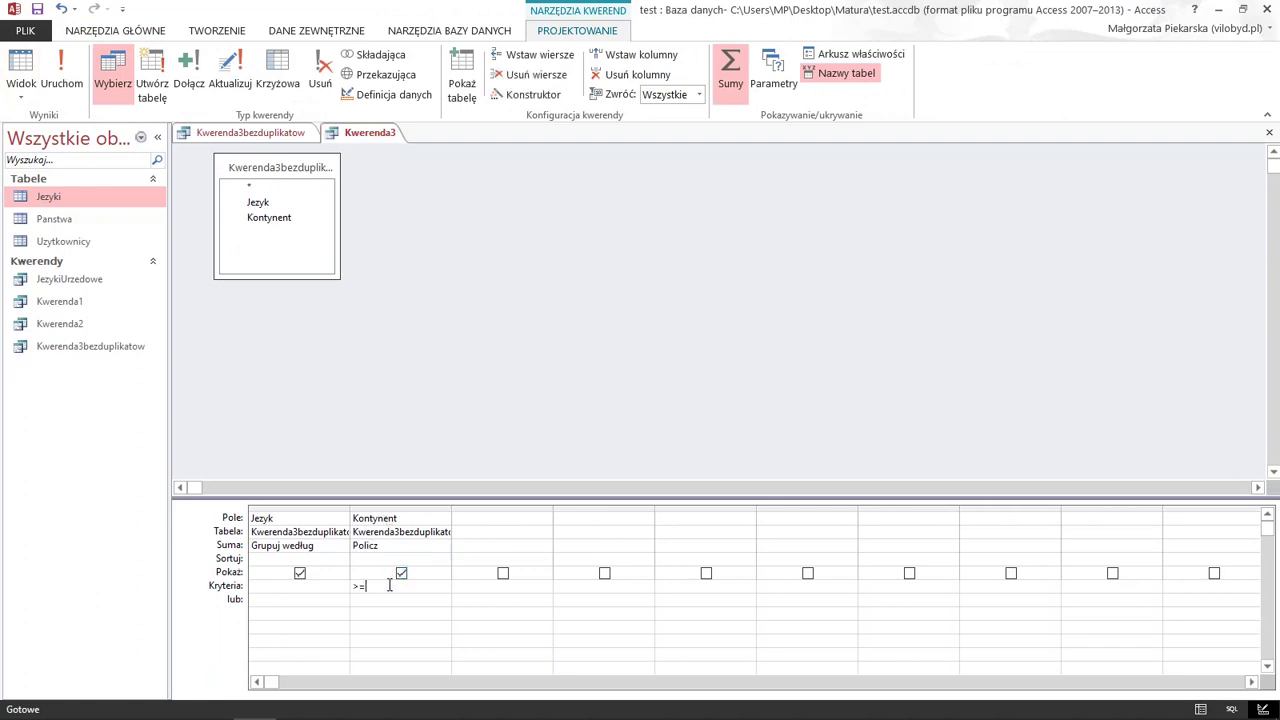
text(4)
click(62, 74)
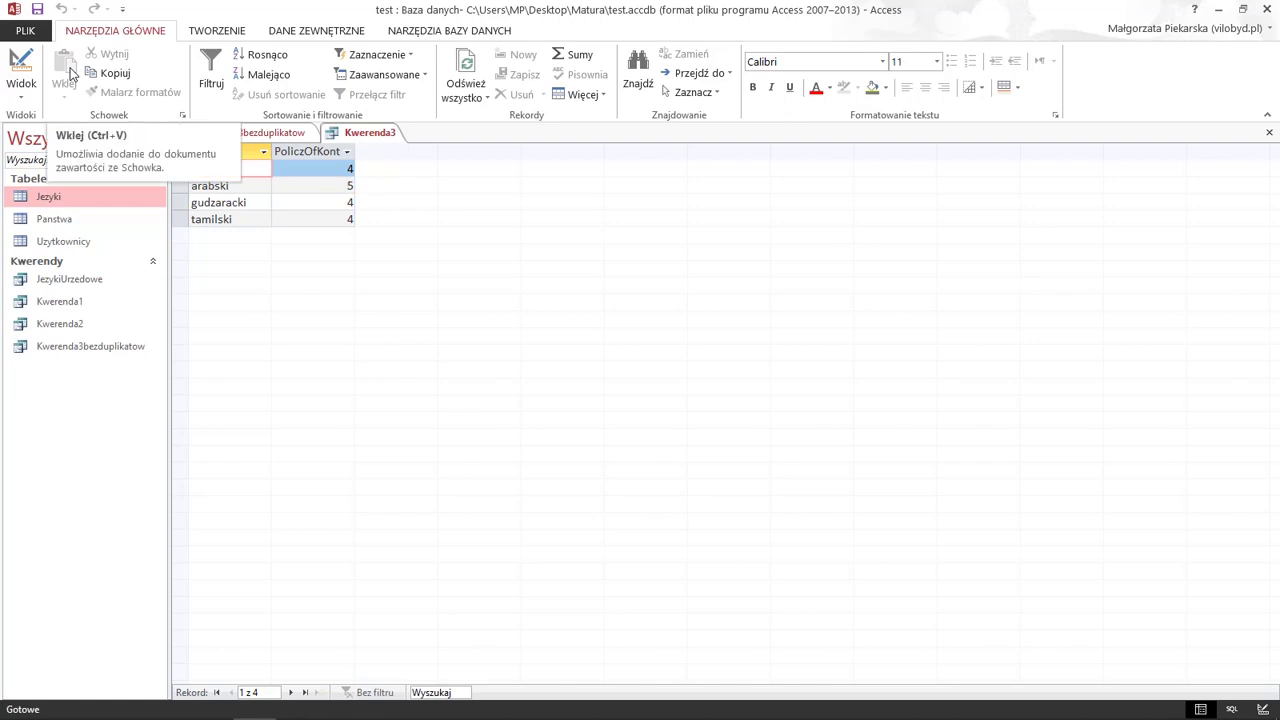
Hide the Kontynent count column in the query's design and run the query again
click(20, 62)
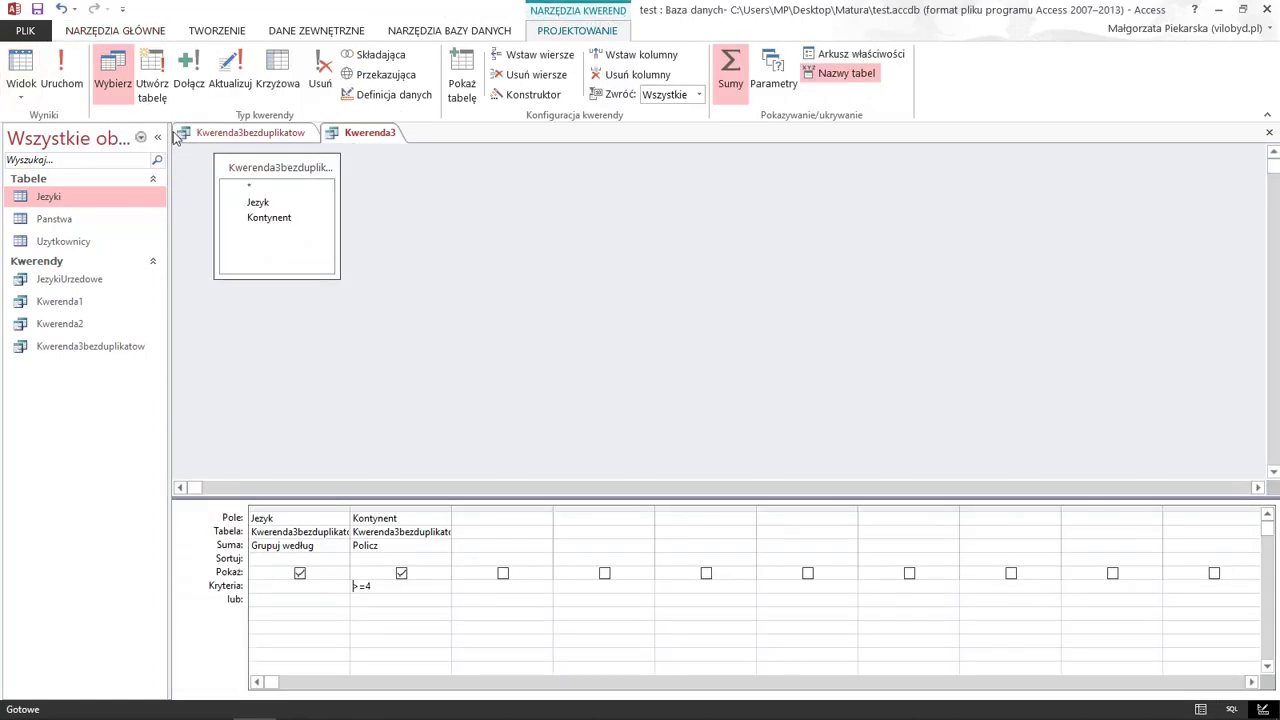
click(401, 573)
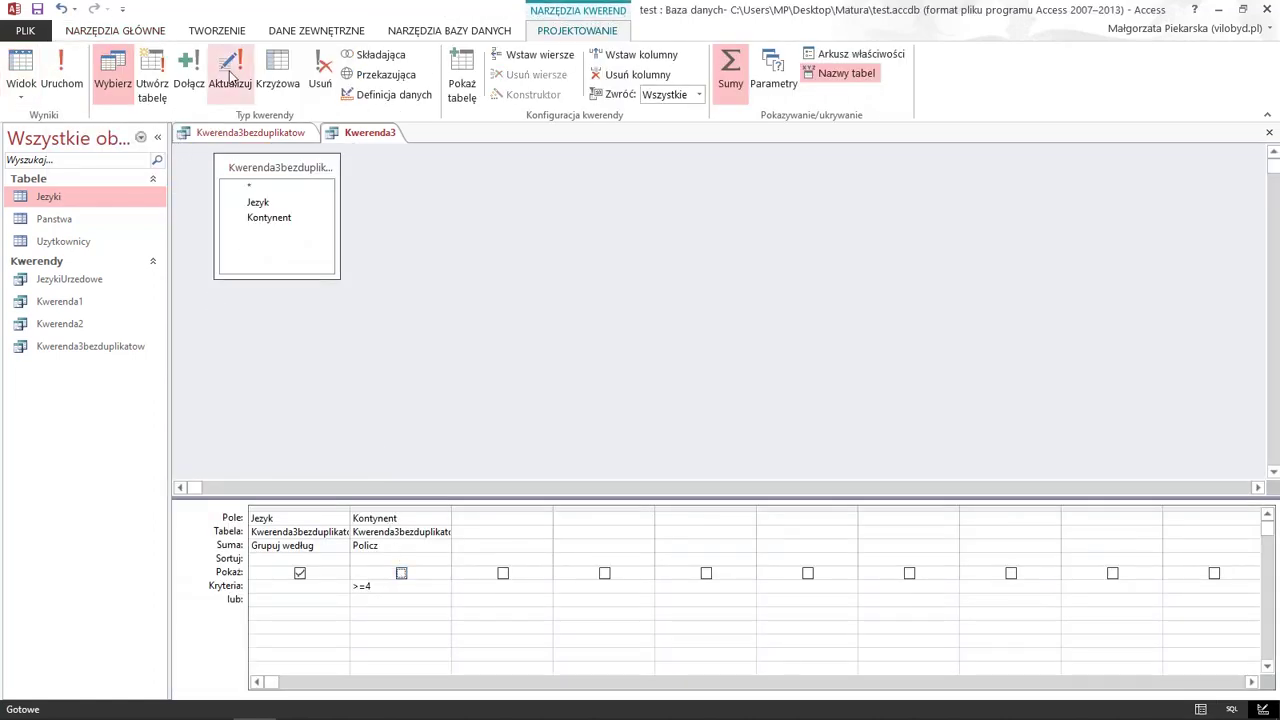
click(72, 68)
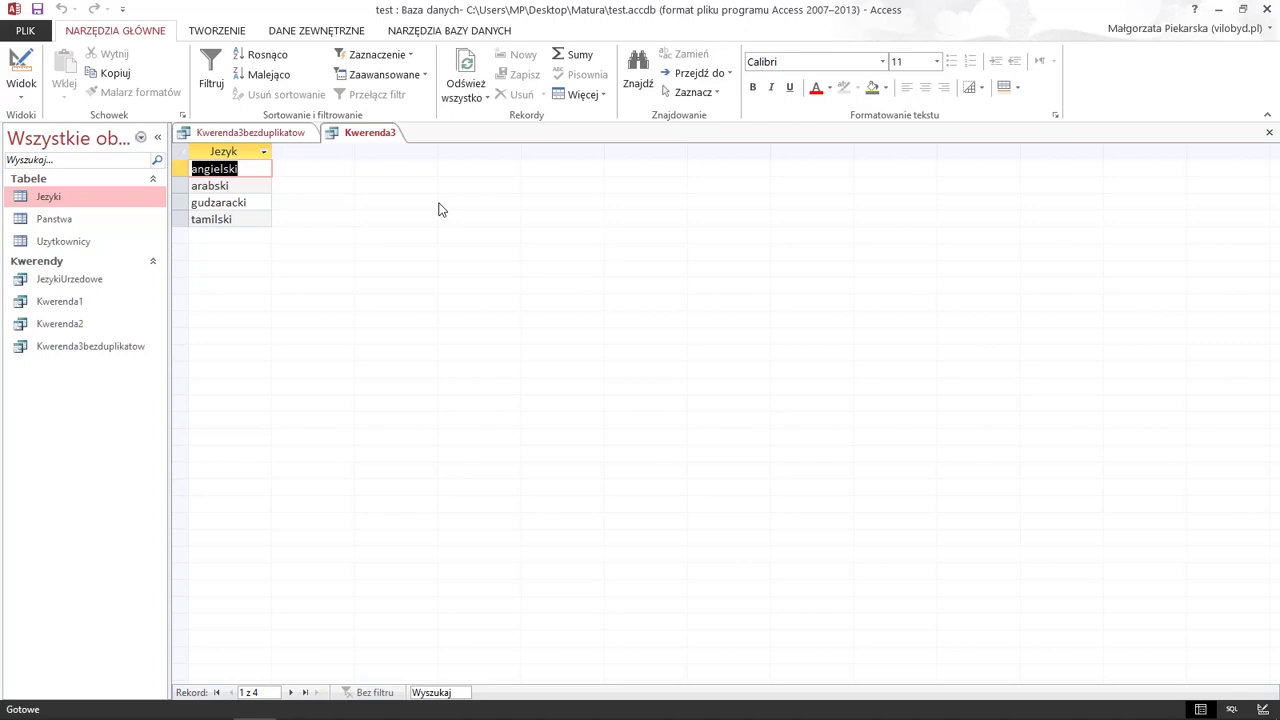
Save the open query as Kwerenda3, closing it together with the Kwerenda3bezduplikatow query
right_click(370, 140)
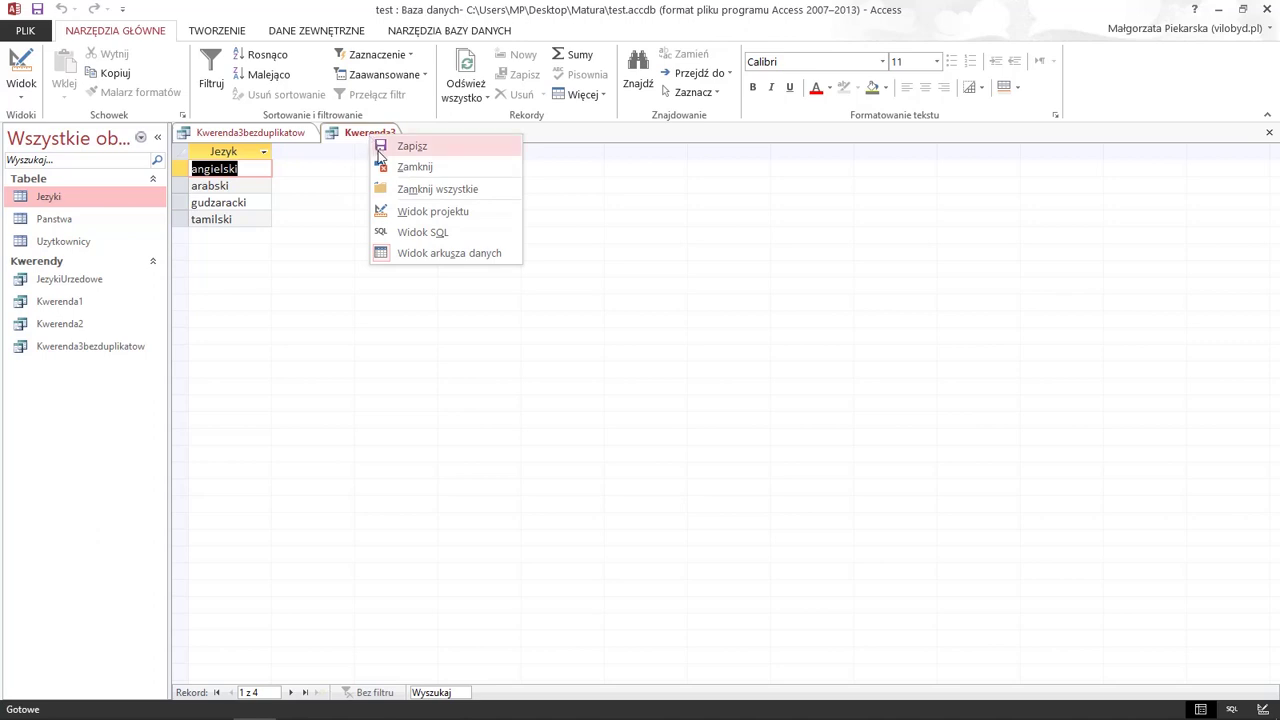
click(400, 166)
click(543, 415)
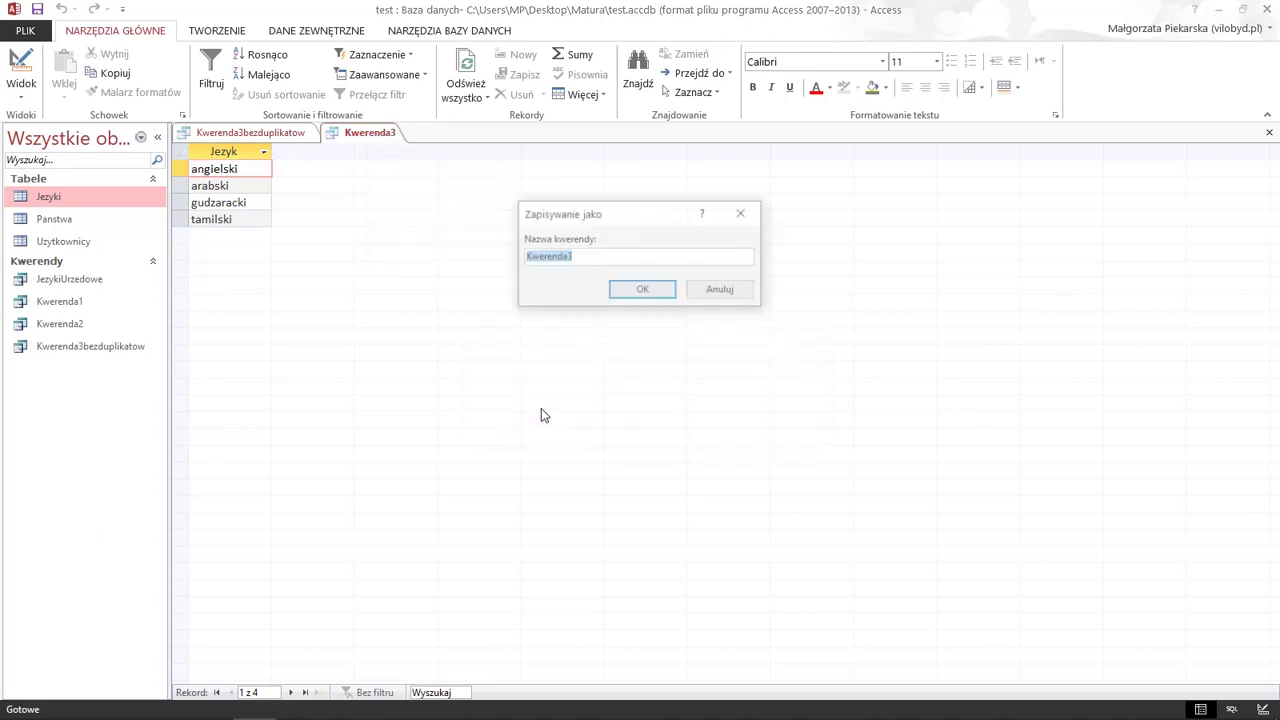
click(648, 292)
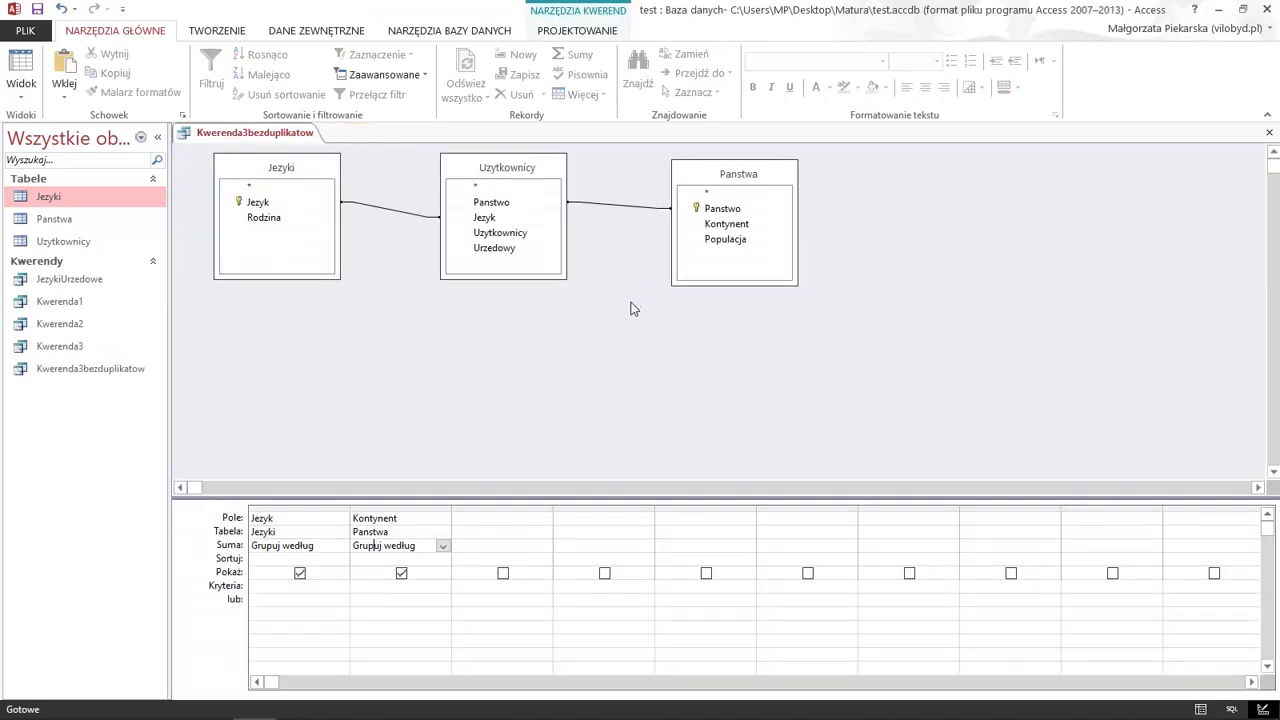
right_click(295, 135)
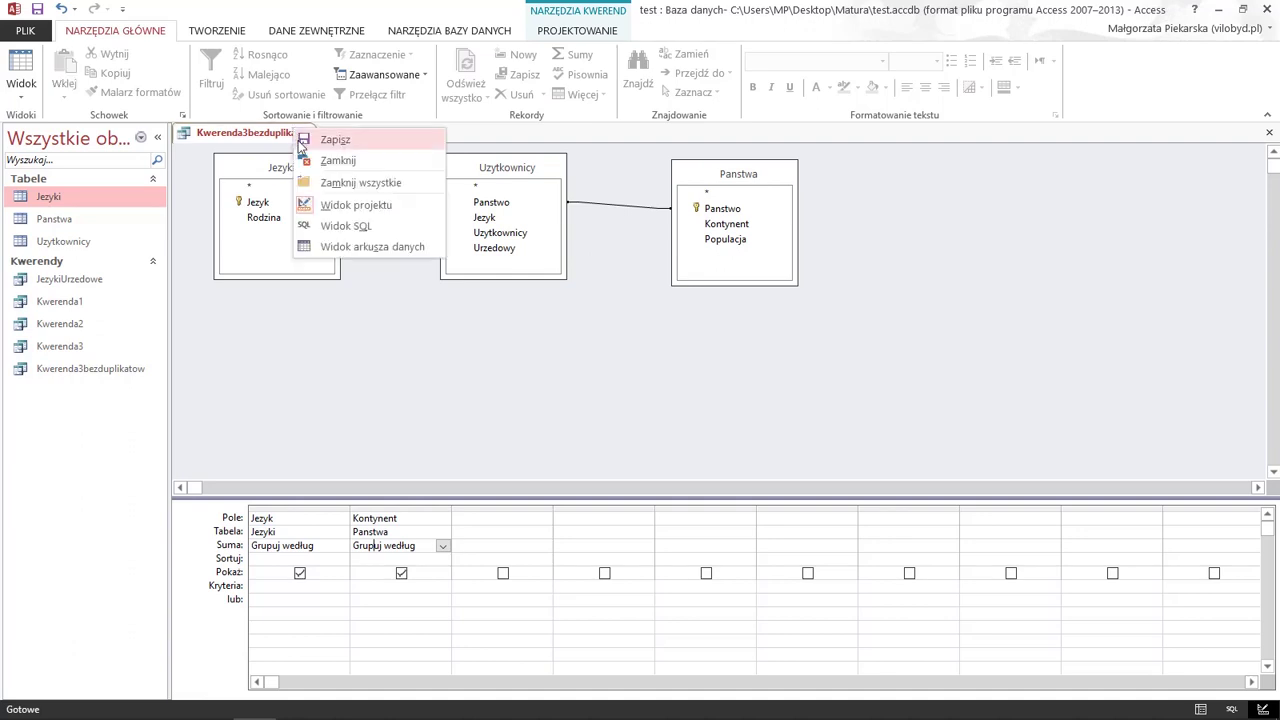
click(310, 181)
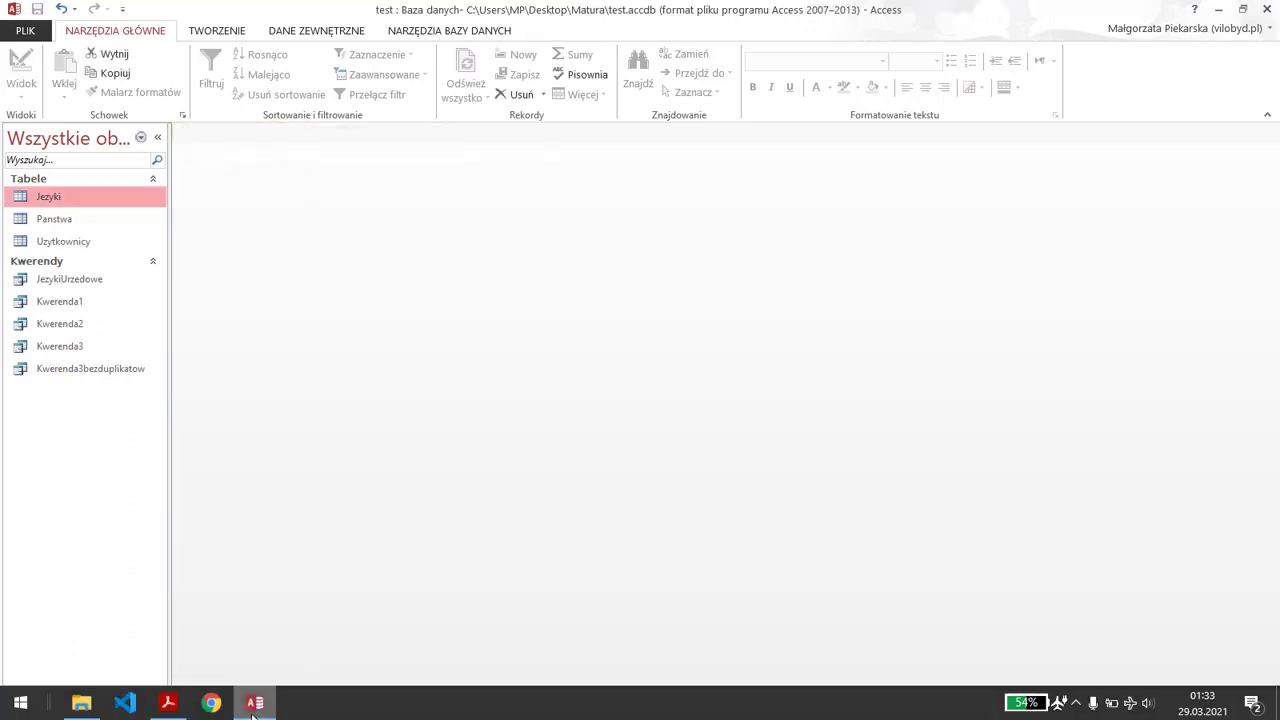
Switch to Acrobat Reader, read task 5.4 in the exam PDF and select the word indoeuropejska in it
click(168, 705)
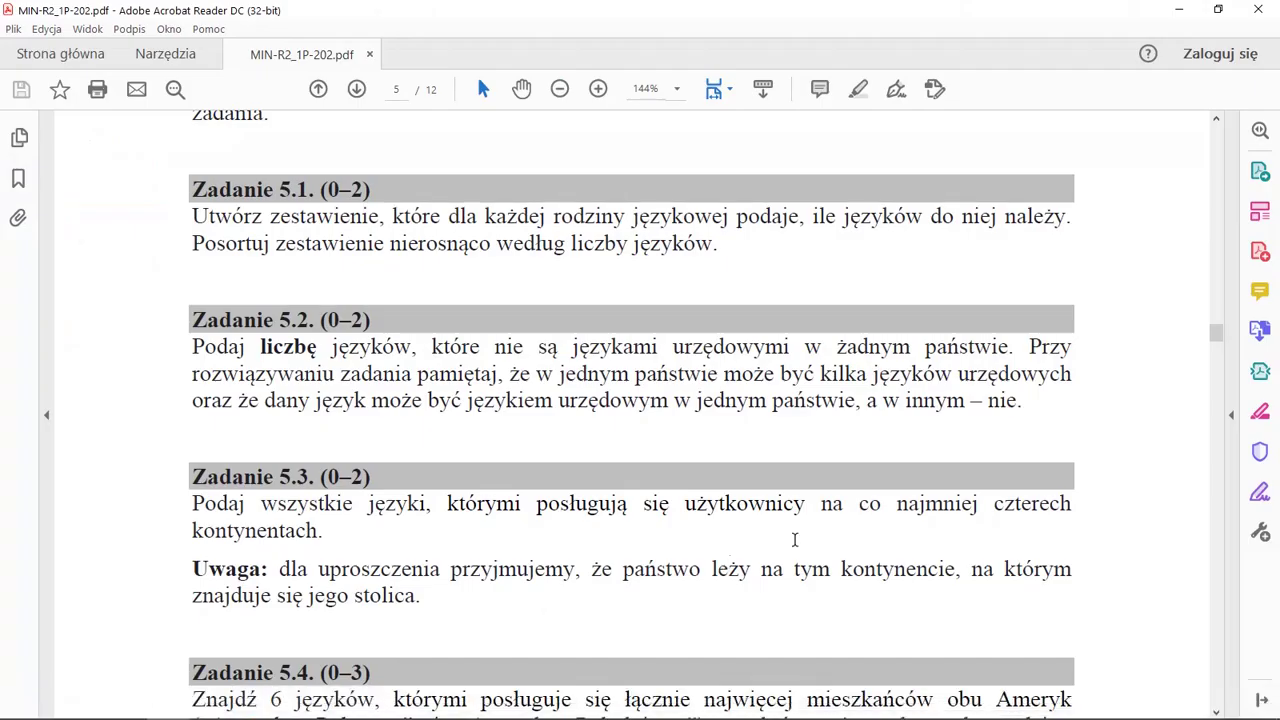
drag(1218, 338, 1218, 348)
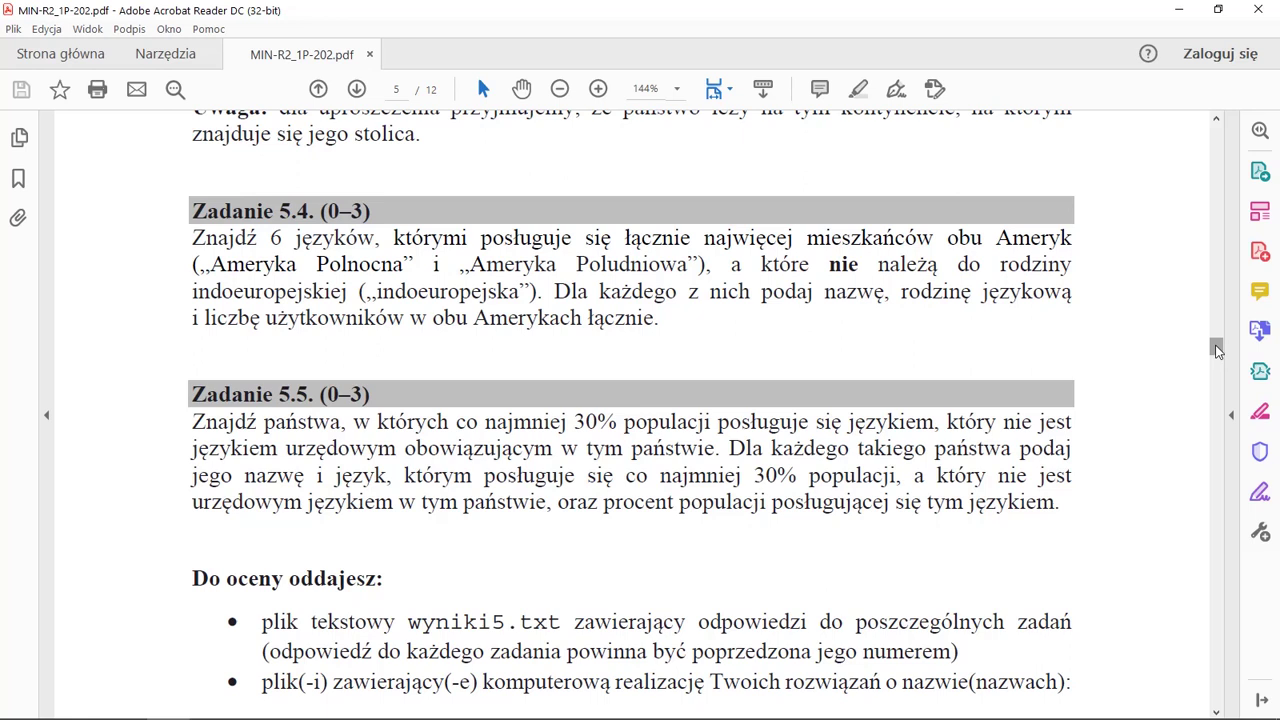
double_click(436, 296)
click(444, 302)
mouse_move(378, 292)
mouse_down()
mouse_move(507, 290)
mouse_move(376, 290)
mouse_up()
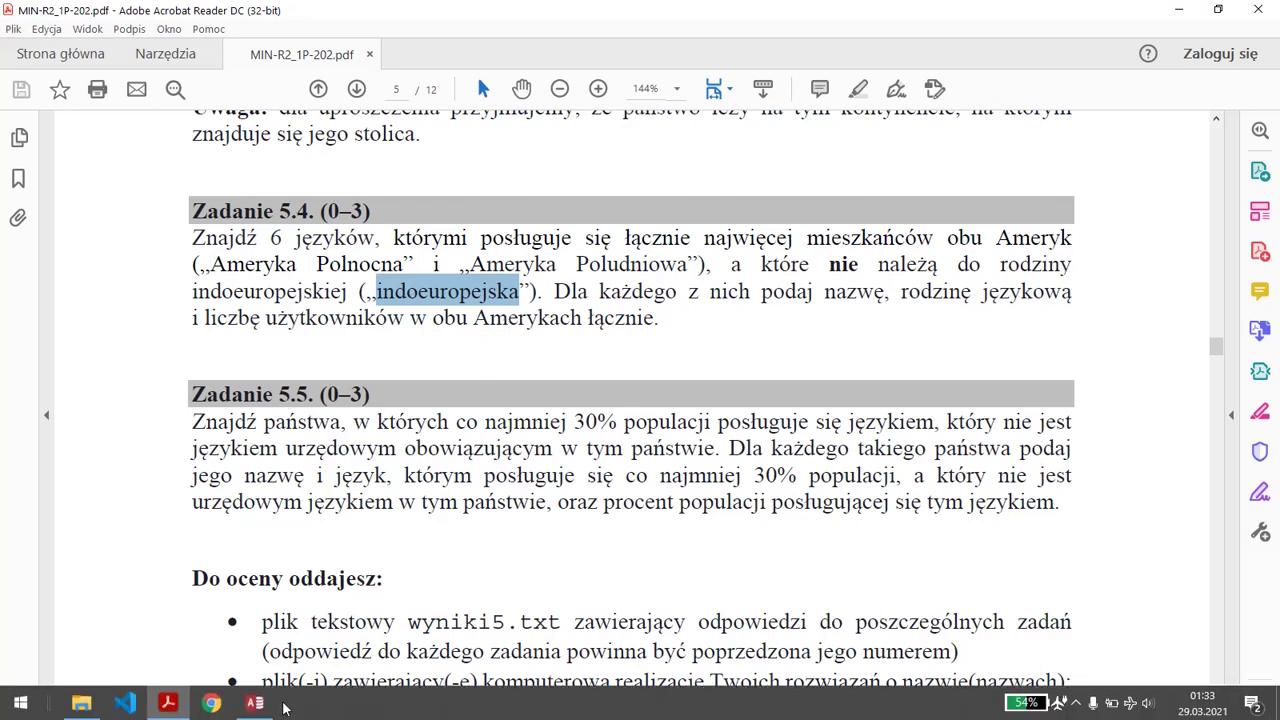
Back in Access, create a new query design containing the Jezyki, Panstwa and Uzytkownicy tables
click(255, 702)
click(225, 32)
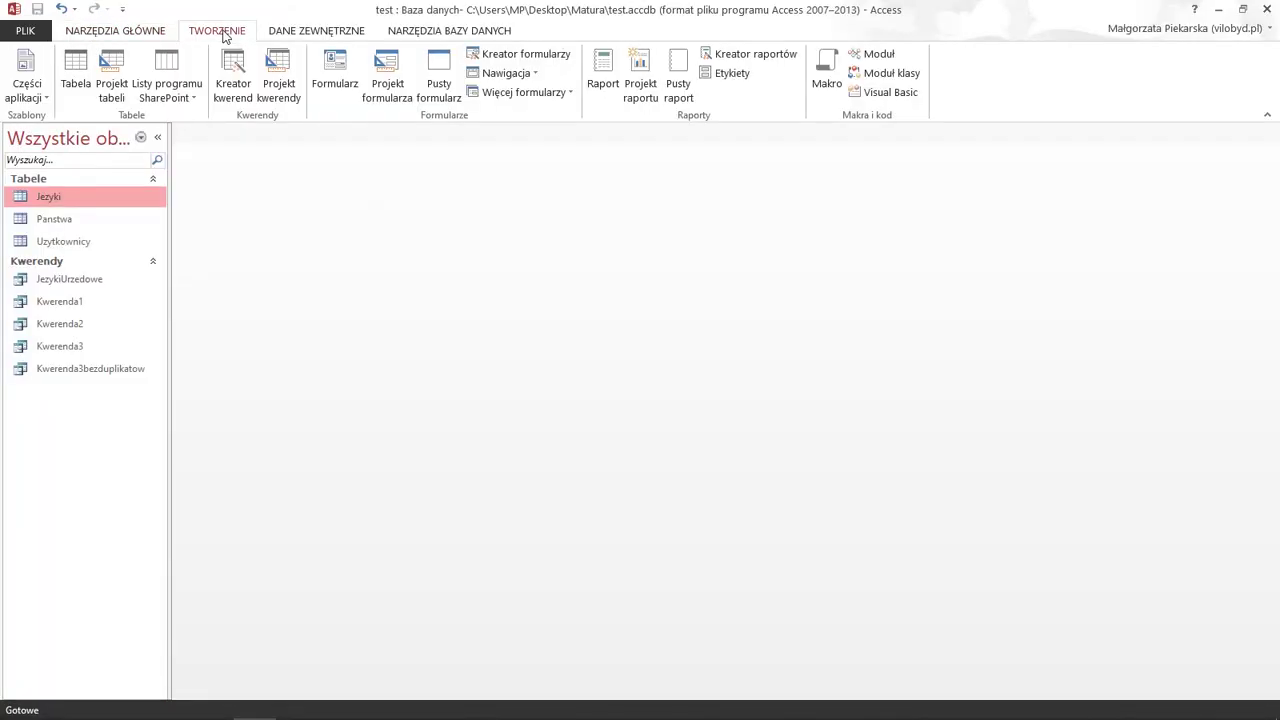
click(280, 78)
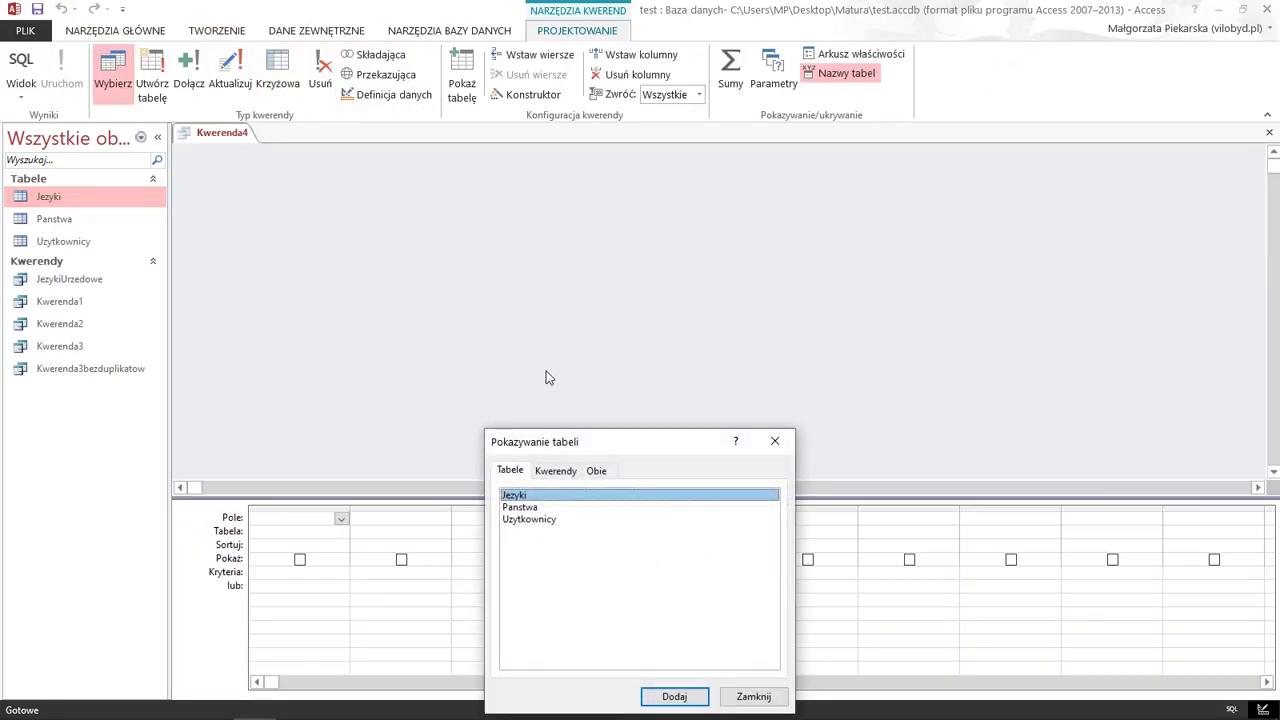
double_click(530, 498)
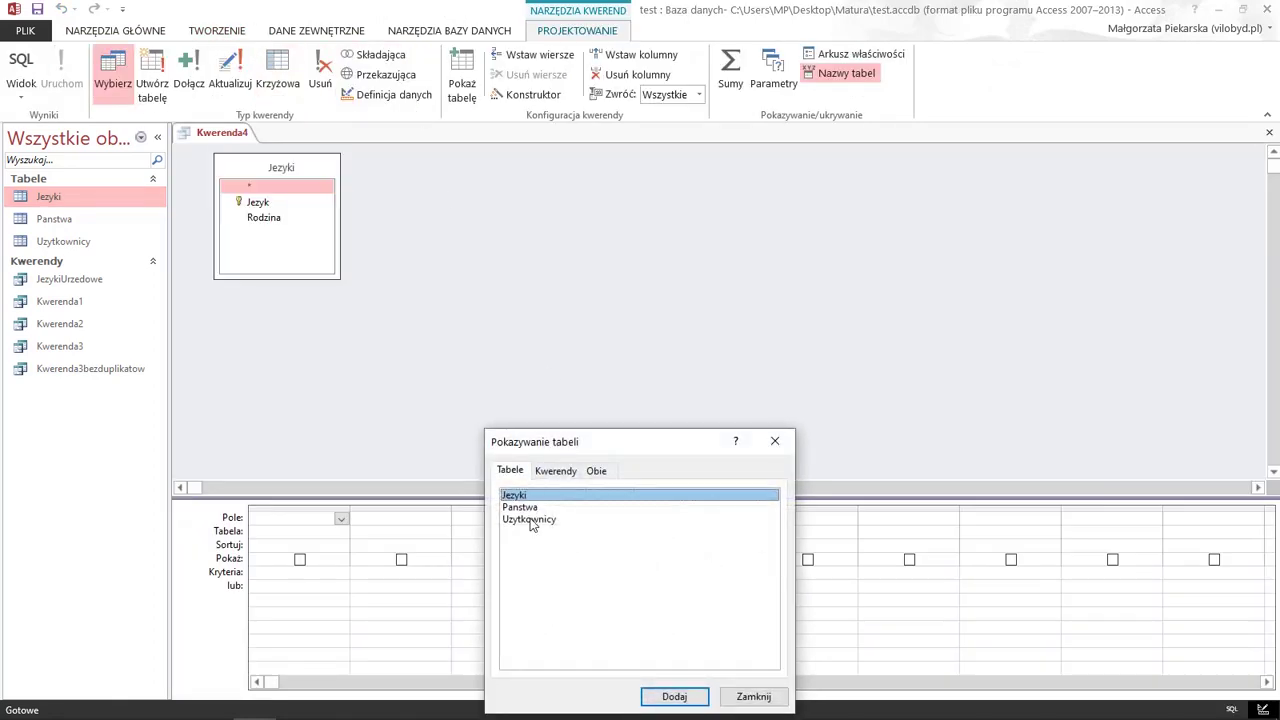
double_click(531, 509)
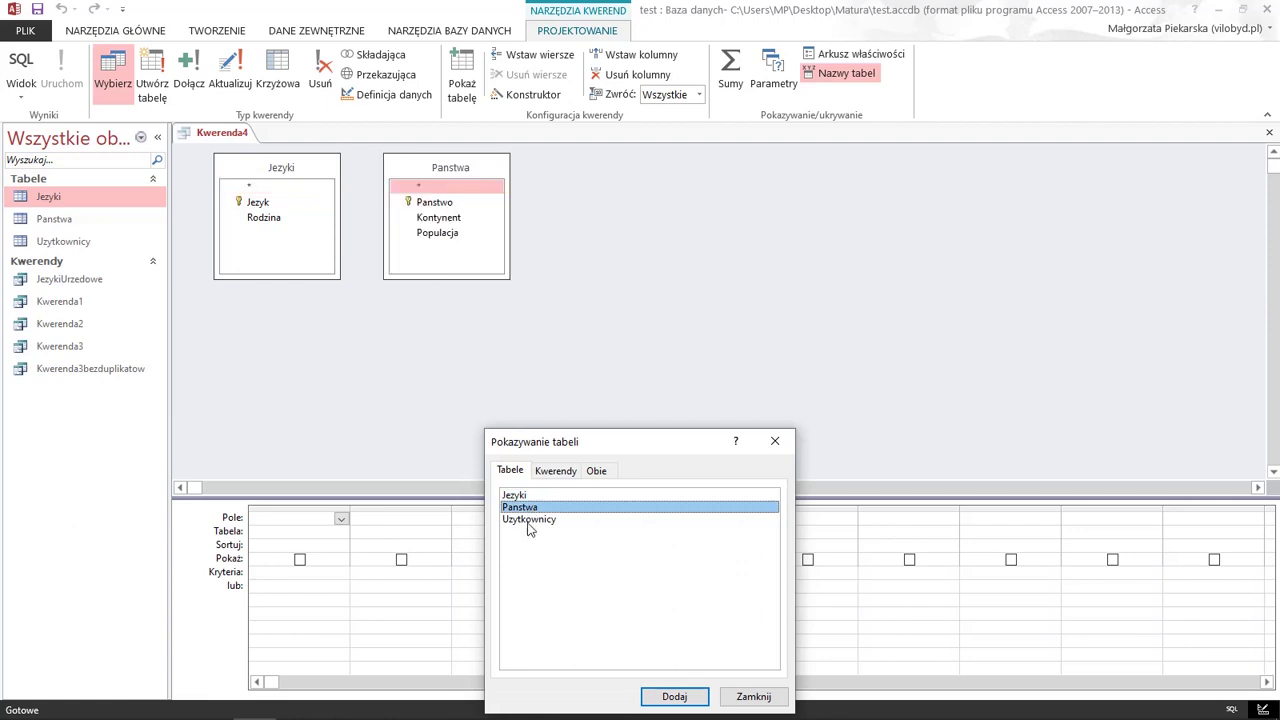
double_click(530, 521)
click(775, 441)
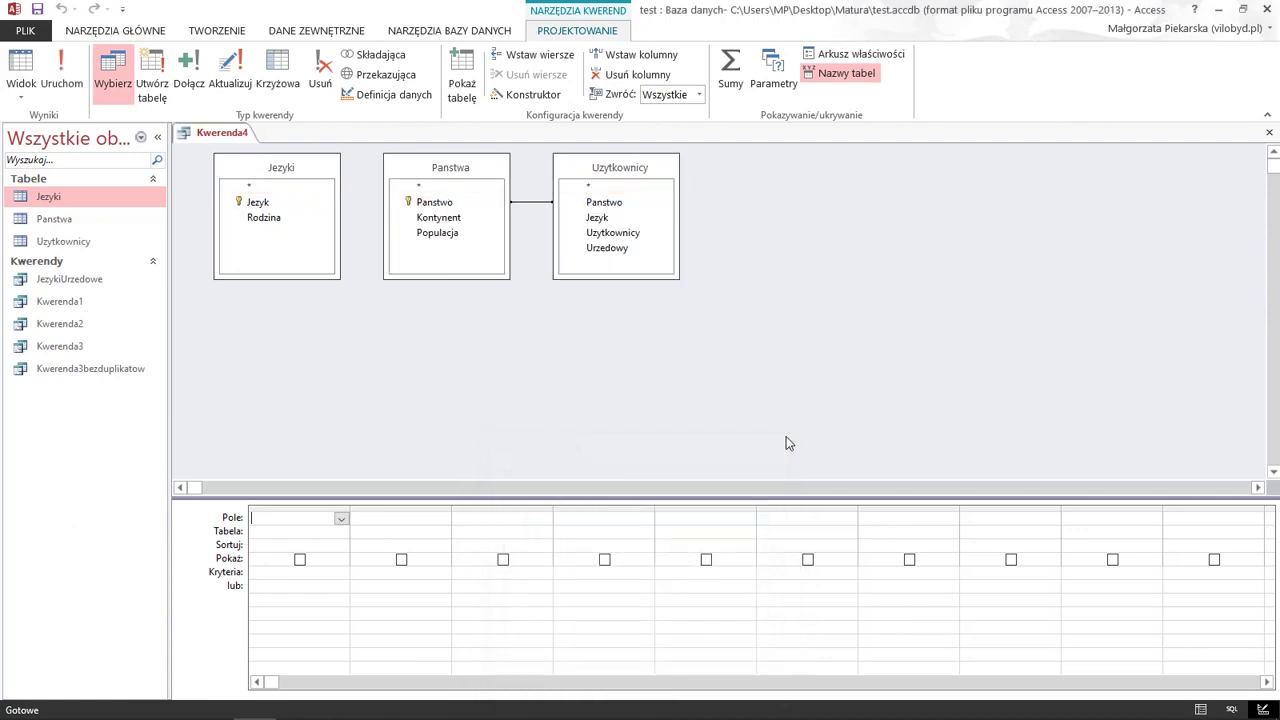
Join Jezyk between the Uzytkownicy and Jezyki tables, and arrange the tables with Uzytkownicy between Jezyki and Panstwa
drag(598, 228, 287, 212)
drag(440, 172, 769, 184)
drag(626, 168, 539, 168)
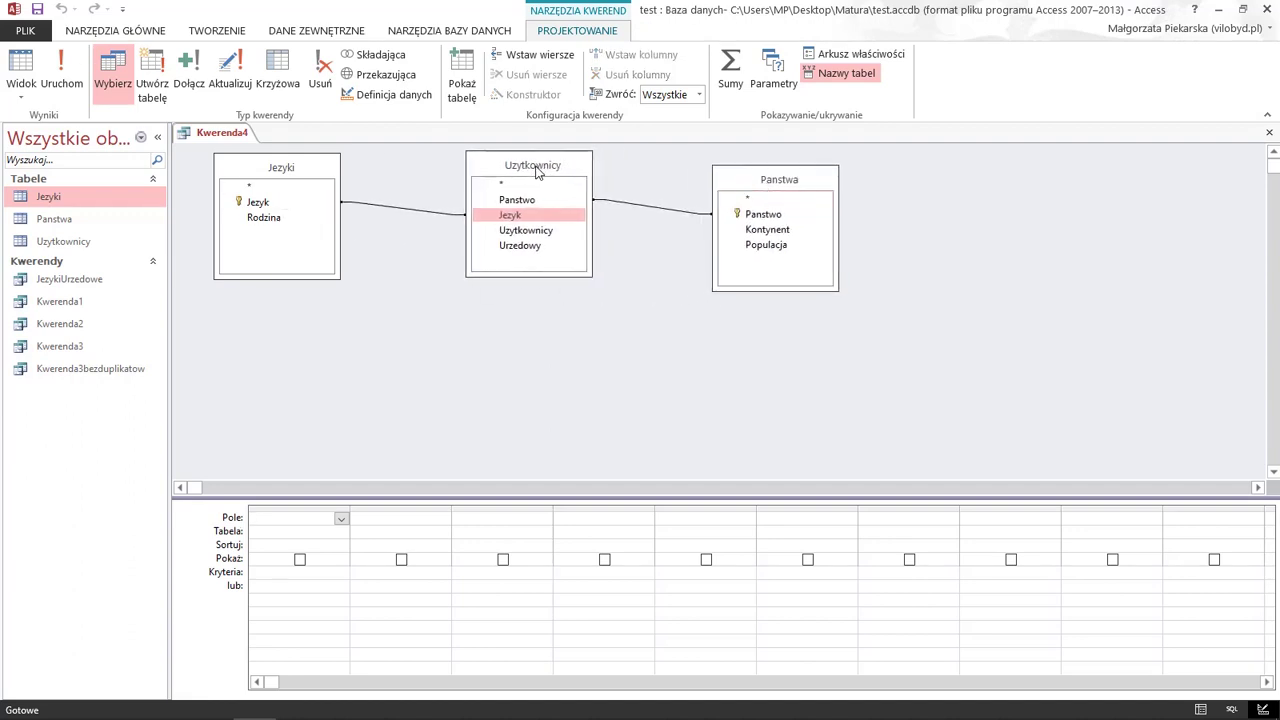
drag(732, 186, 689, 177)
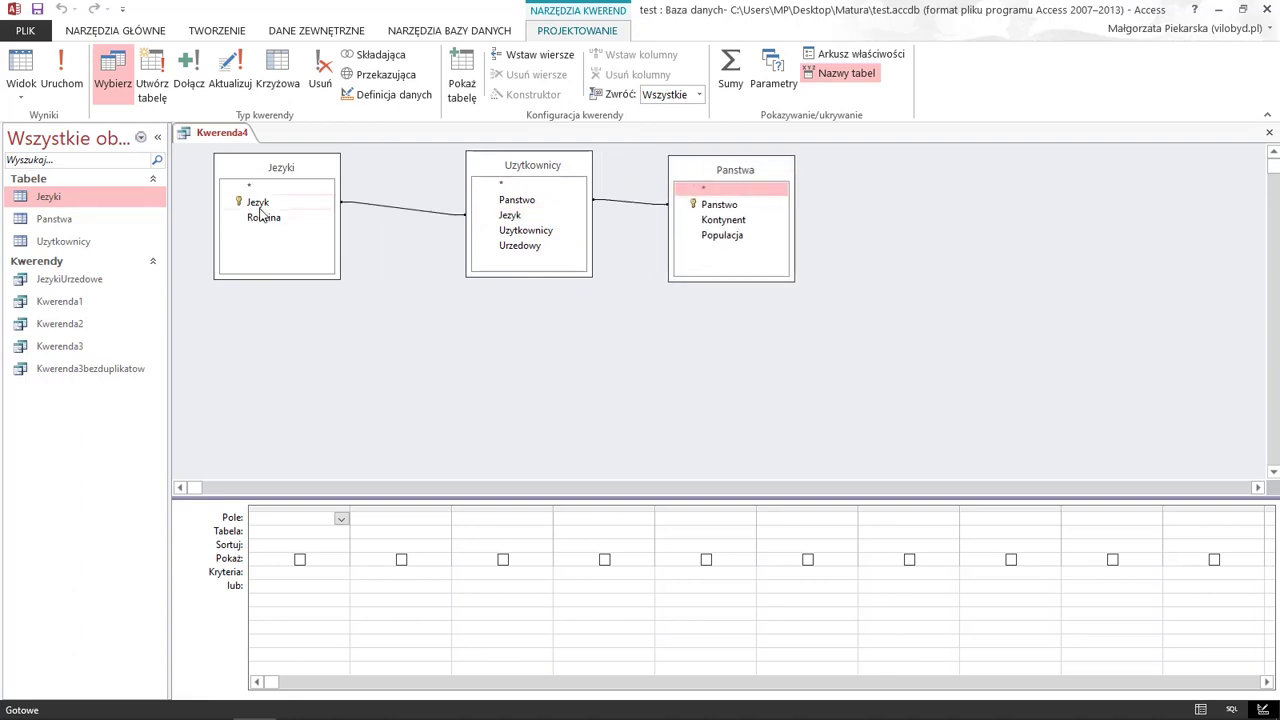
Add the Jezyk and Rodzina fields to the query and give Rodzina the criterion <>"indoeuropejska"
double_click(260, 203)
double_click(264, 218)
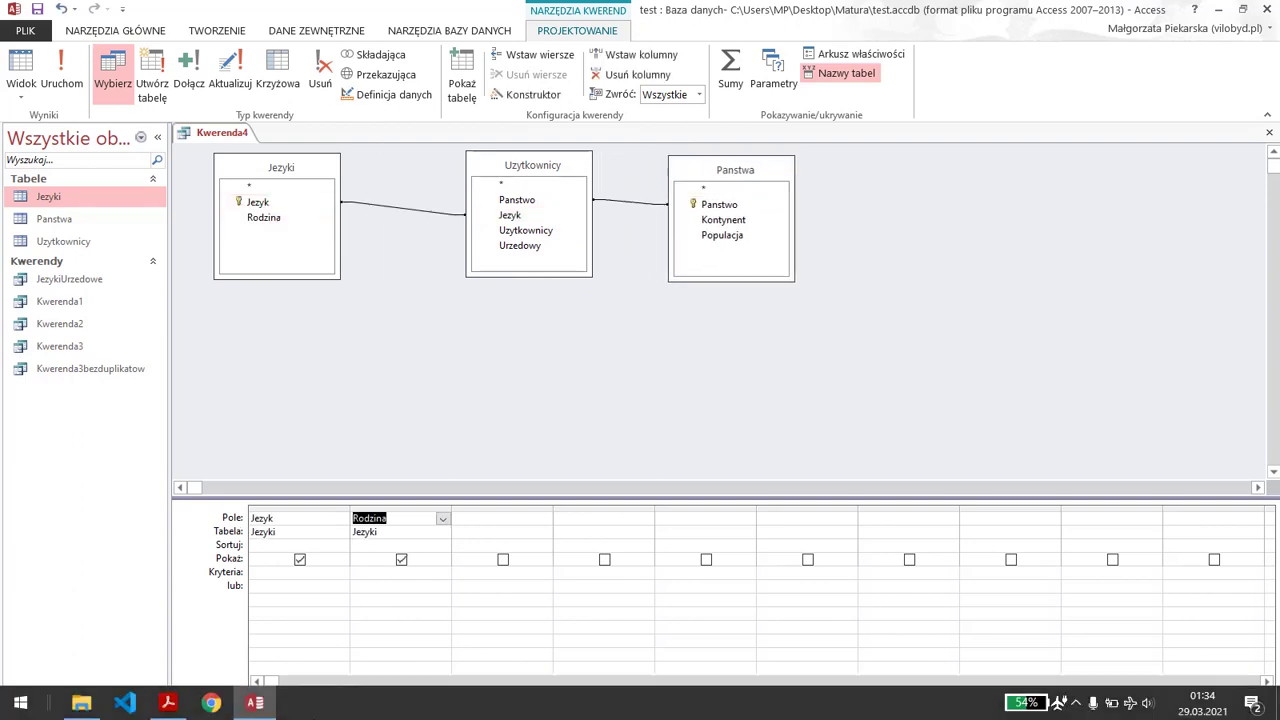
click(255, 703)
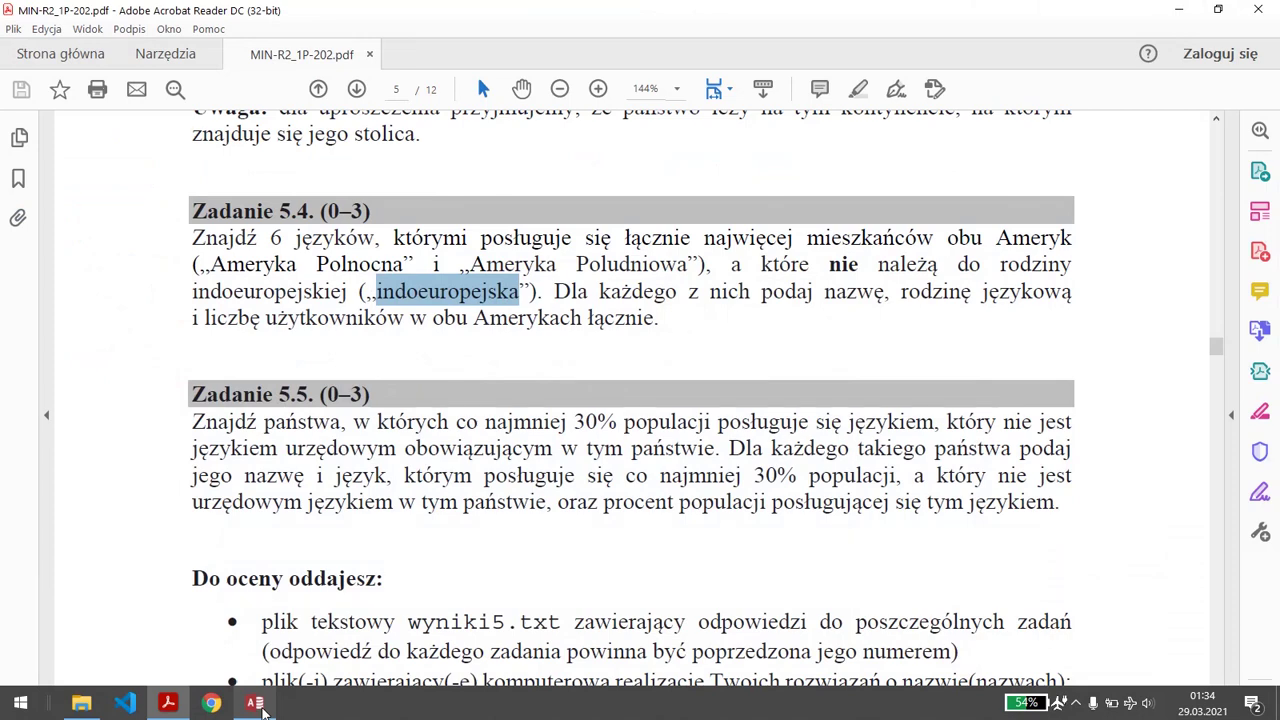
click(257, 703)
click(379, 574)
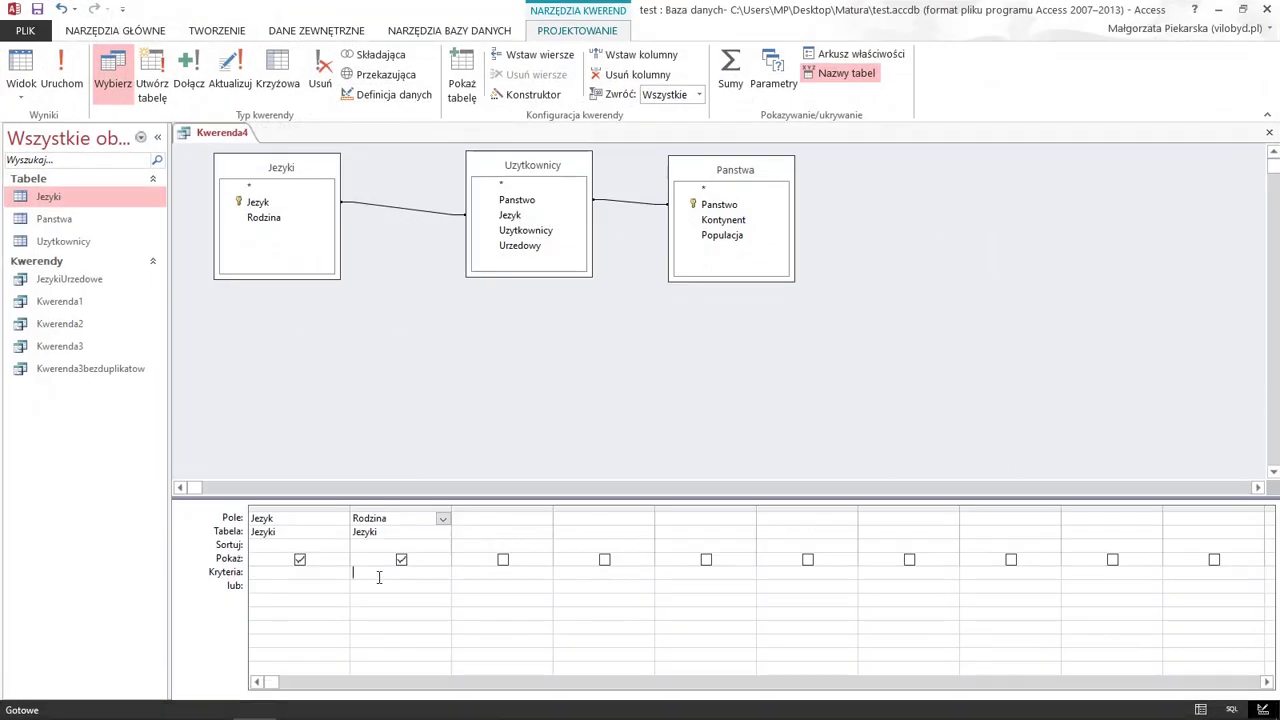
text(<>")
text(indoeuropejska)
click(487, 517)
Check task 5.4 in the PDF, and in the Access query add the Uzytkownicy field with its total set to Suma
click(264, 705)
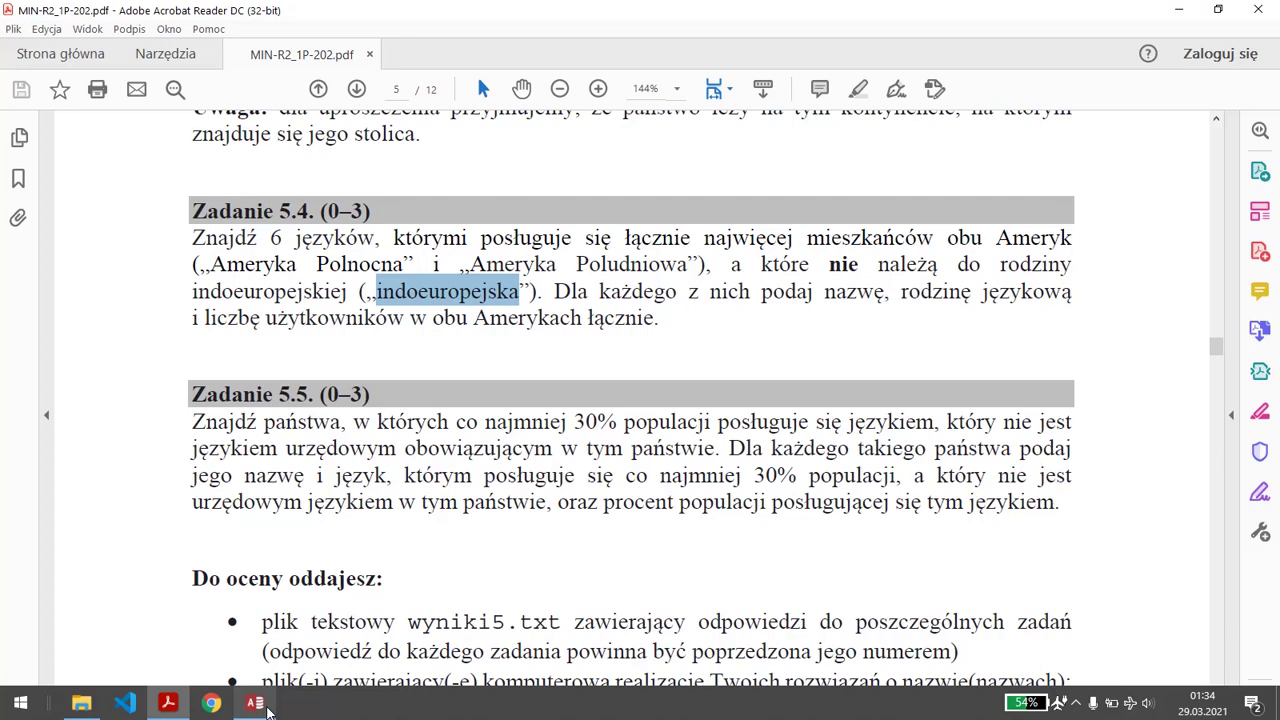
click(256, 703)
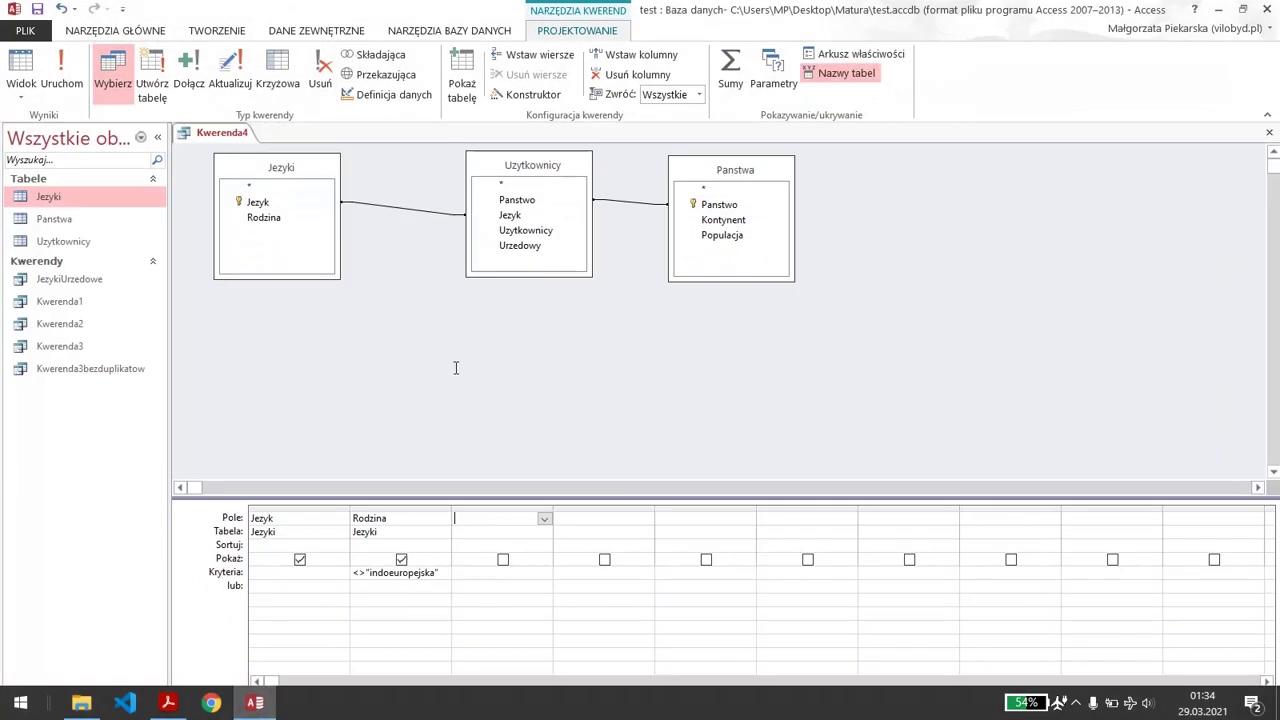
double_click(540, 232)
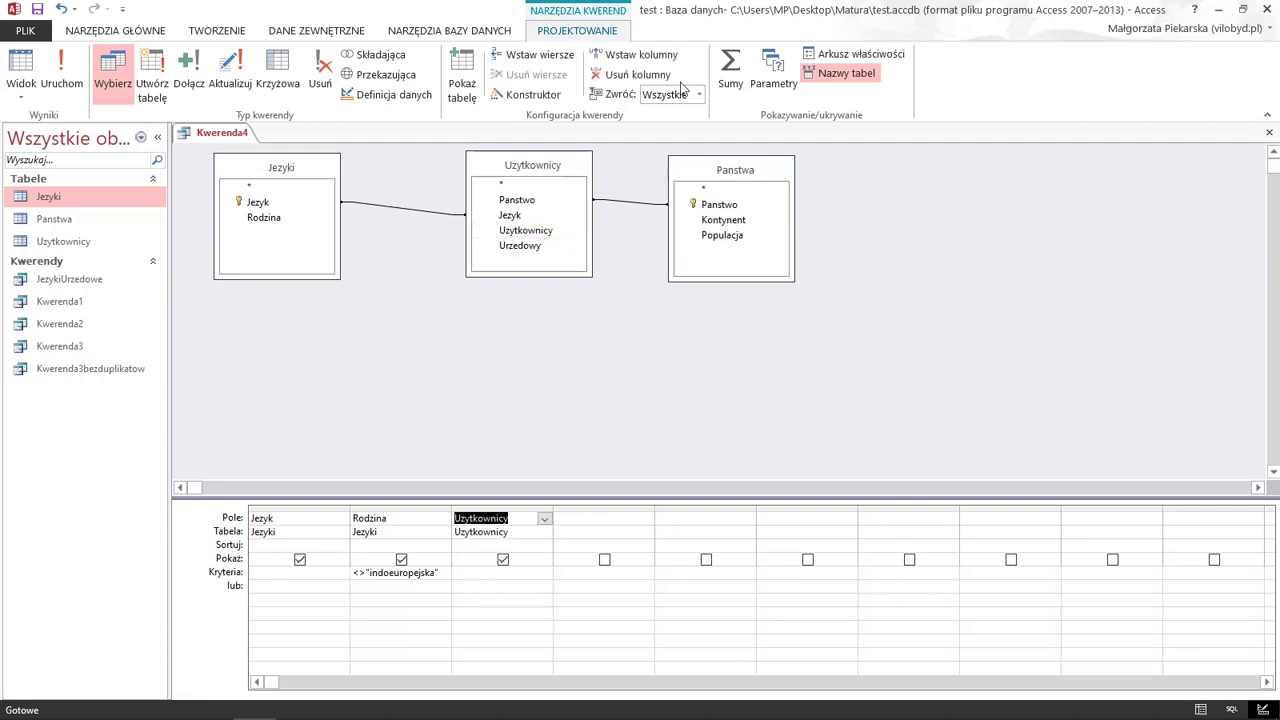
click(730, 68)
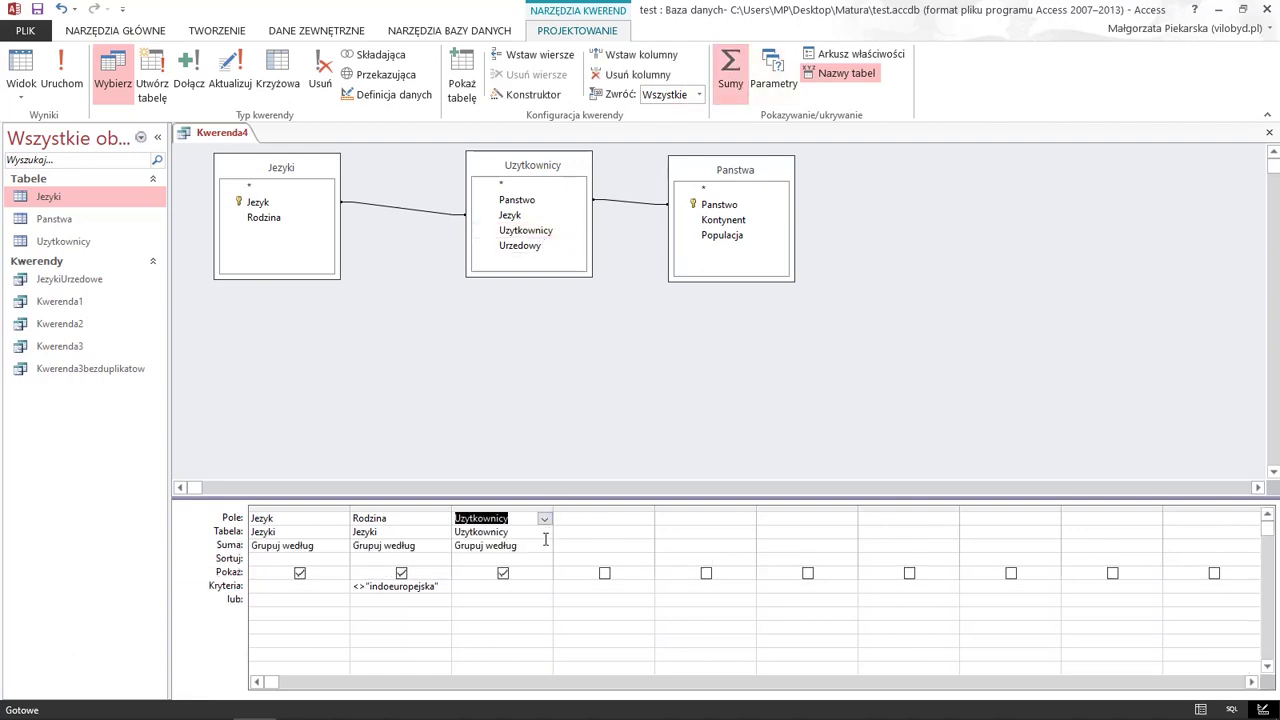
click(543, 545)
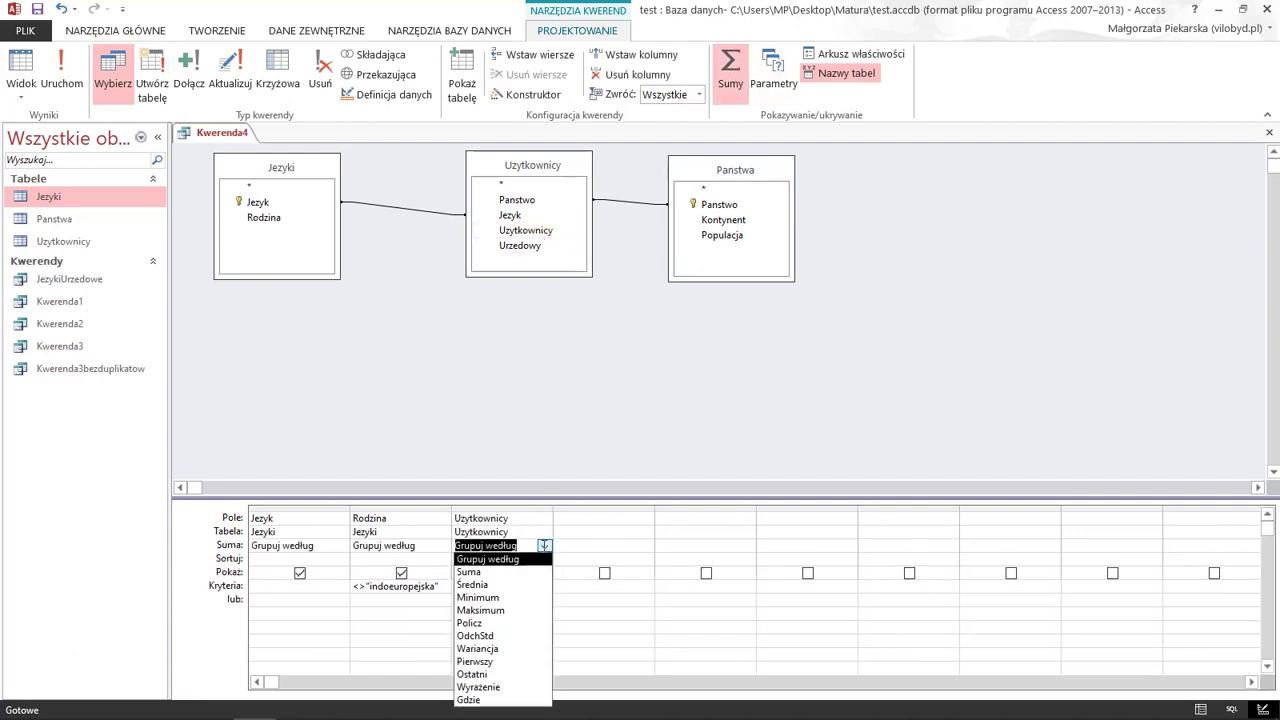
click(497, 574)
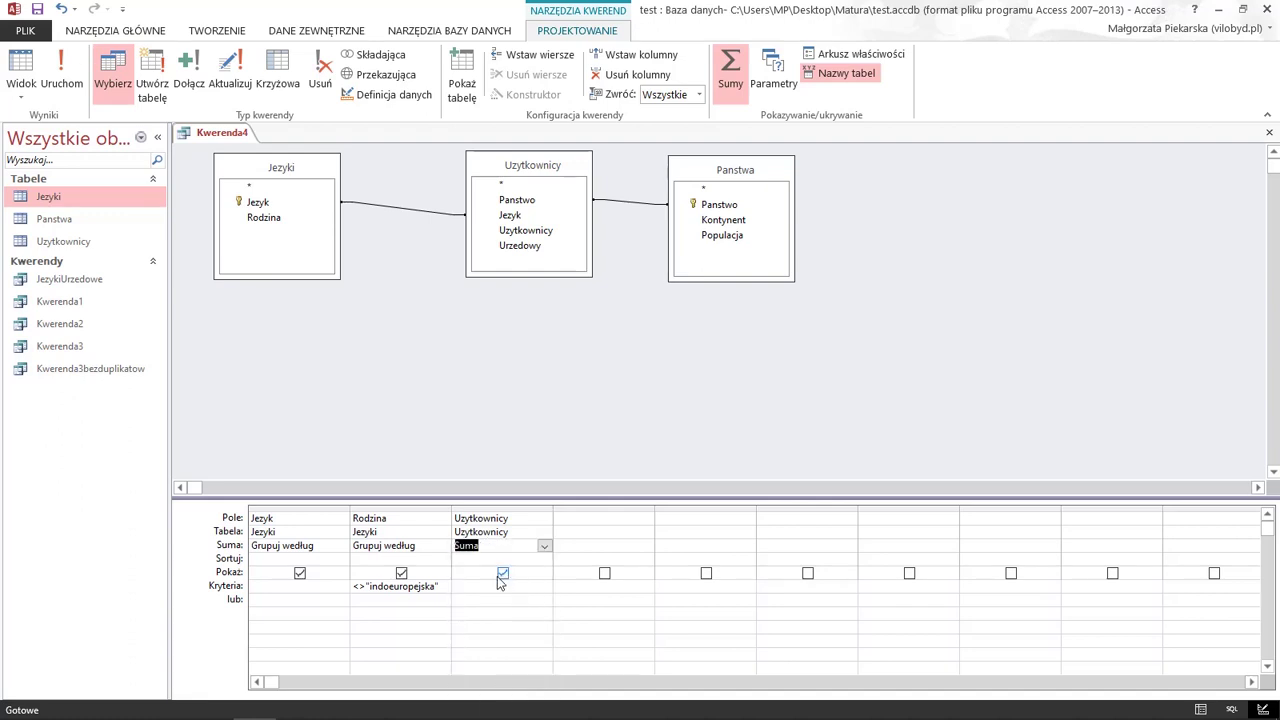
Add the Kontynent field from Panstwa to the query with the criterion Like "Ameryka*"
double_click(737, 222)
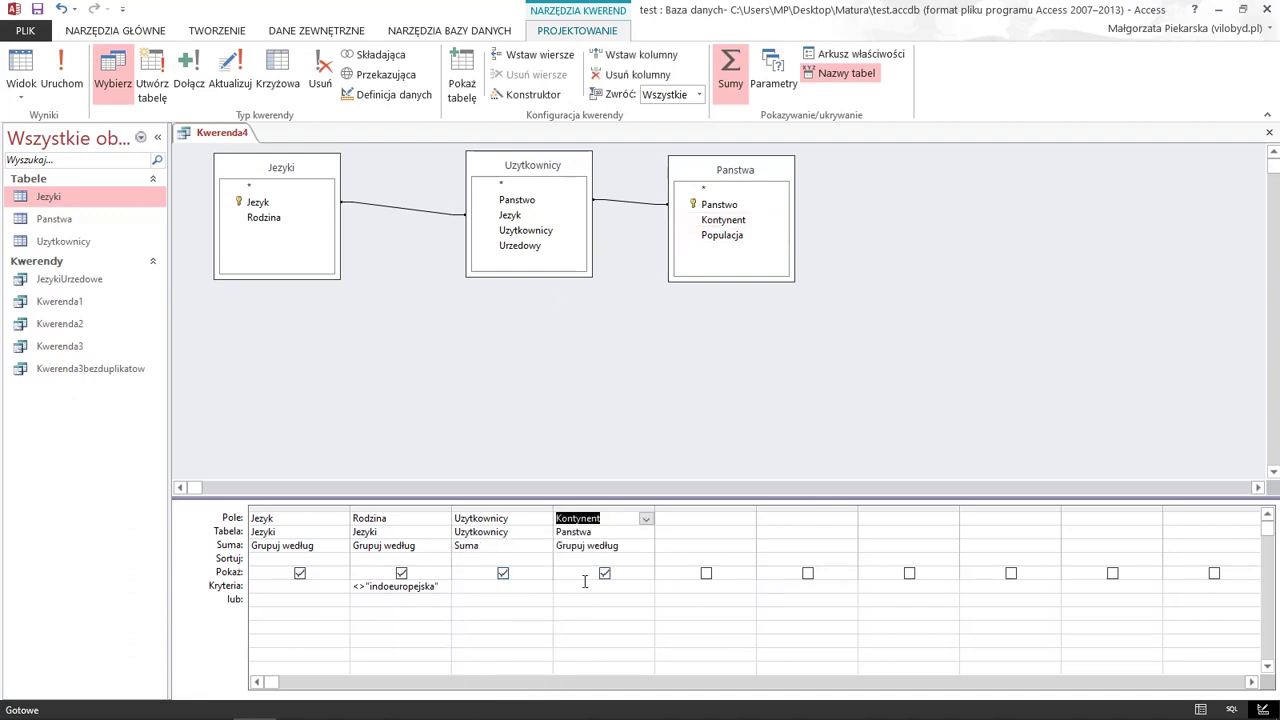
click(577, 589)
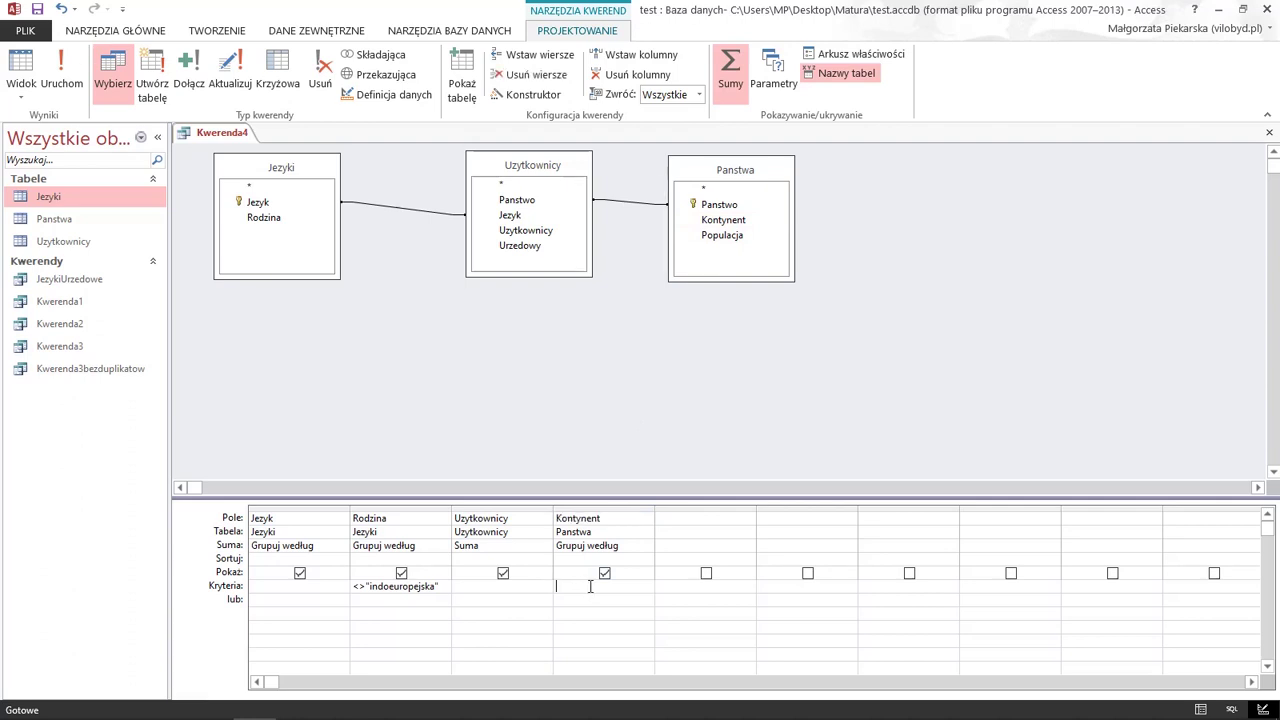
text(Like Ameryka*)
Change the Rodzina column's total from grouping to Gdzie
click(330, 545)
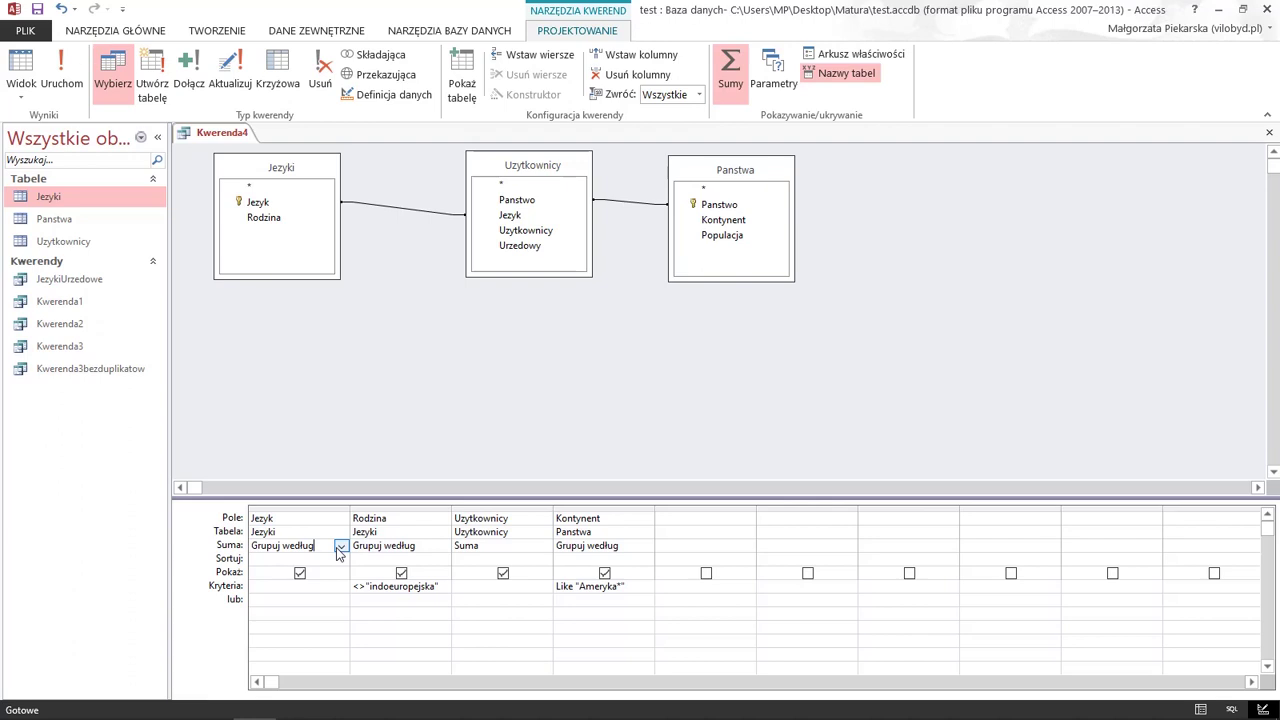
click(440, 550)
click(442, 553)
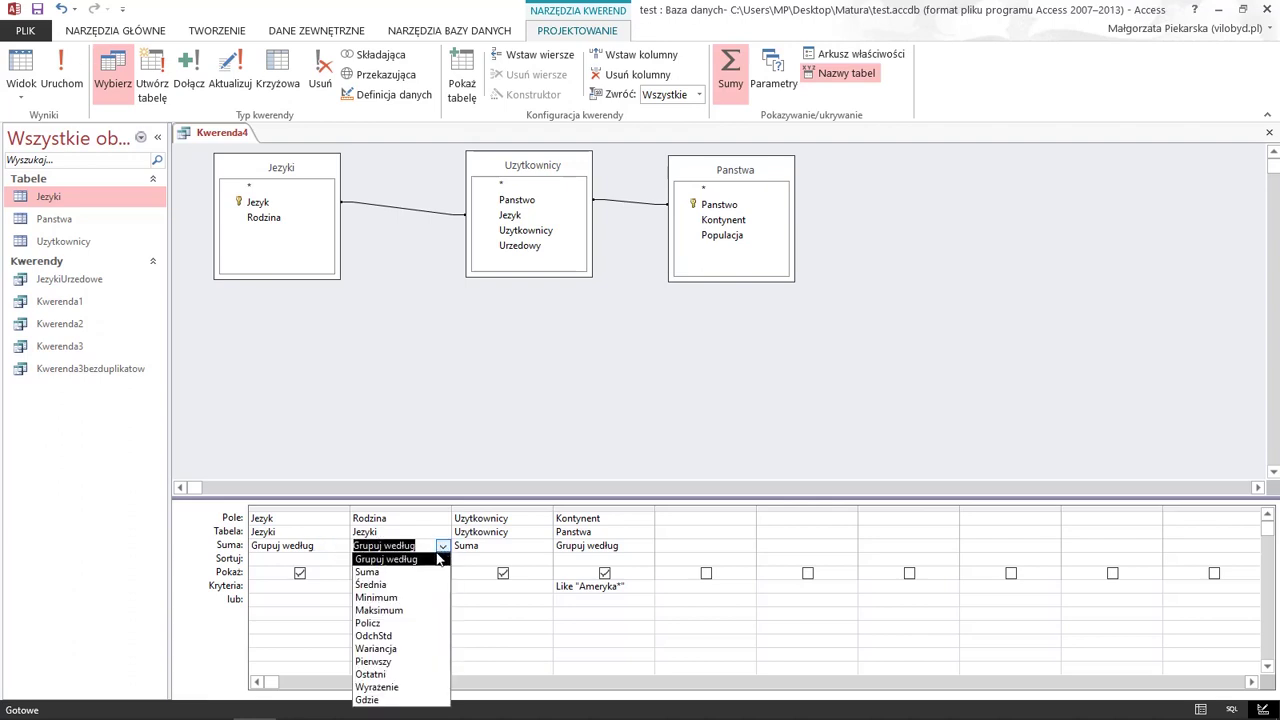
click(440, 556)
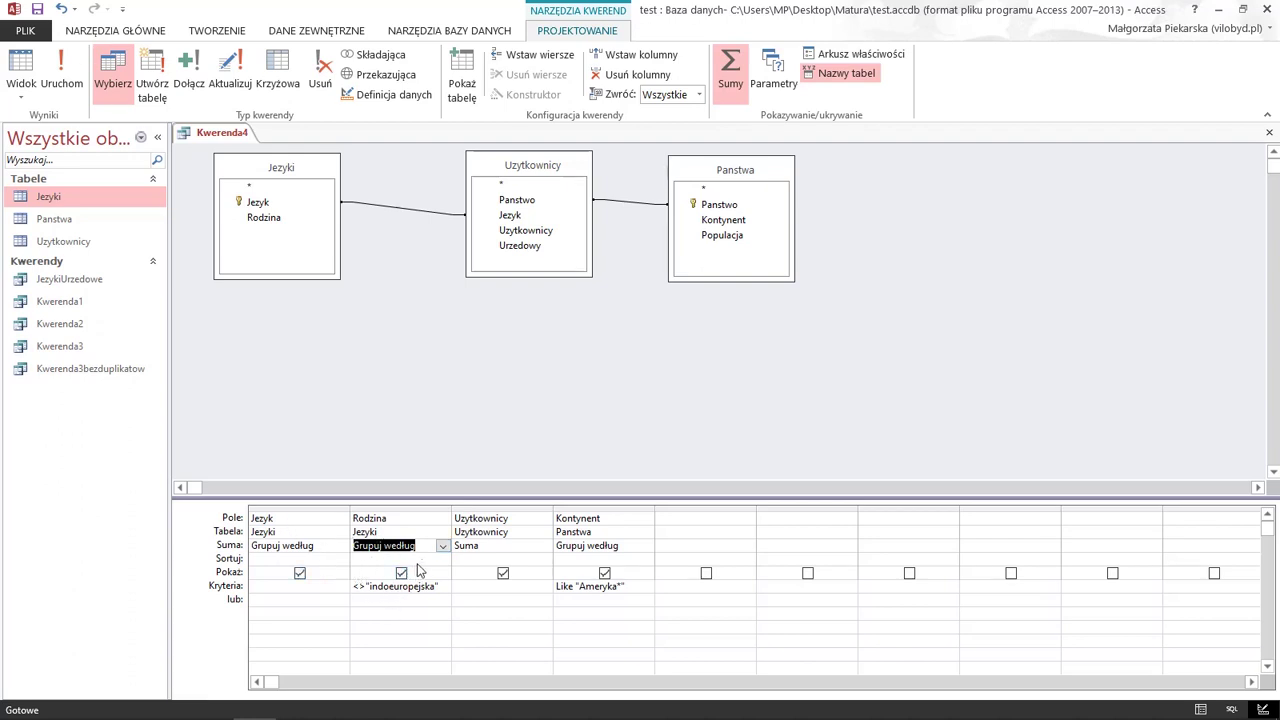
click(443, 549)
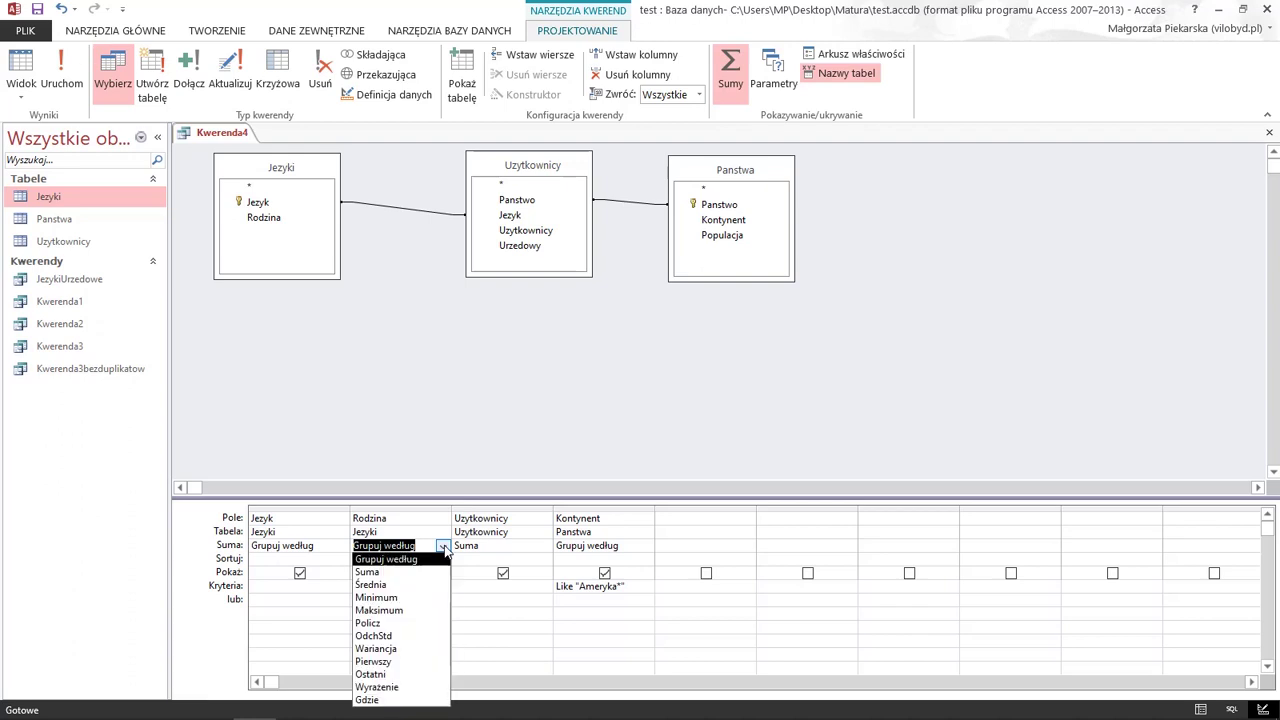
click(404, 700)
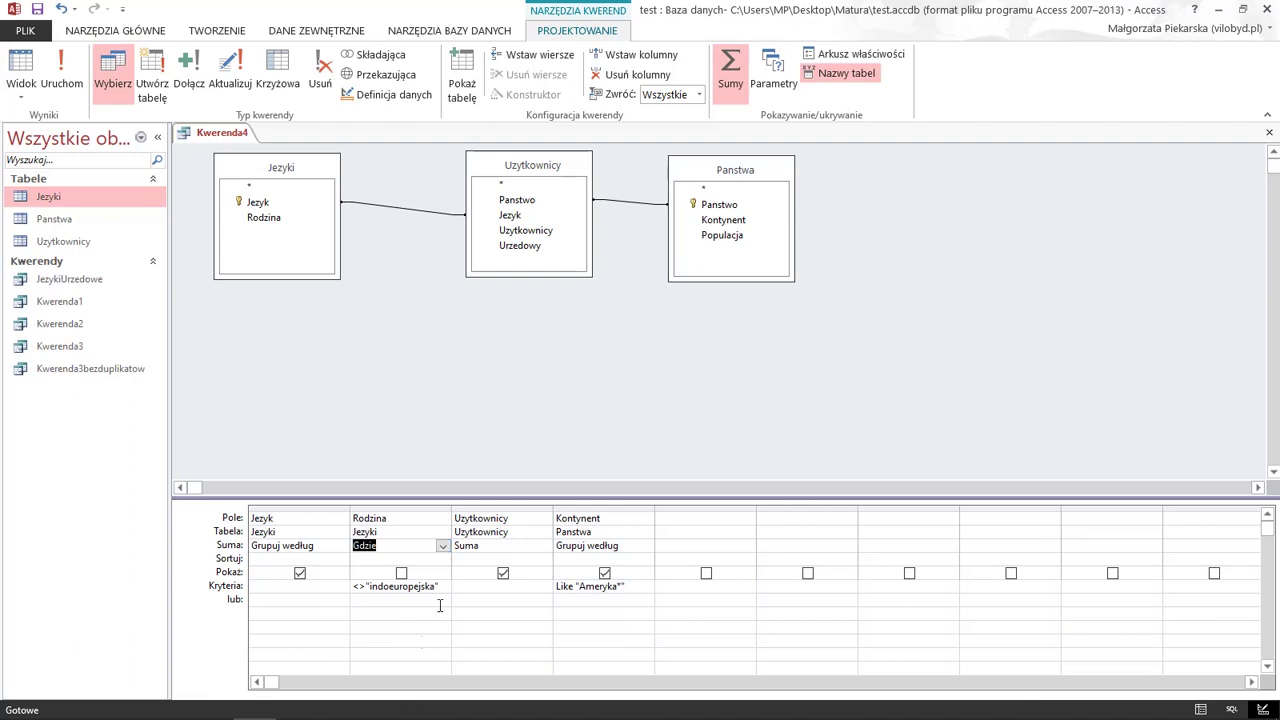
Set the Kontynent column's total to Gdzie and run the query, returning to its design after viewing the results
click(632, 545)
click(647, 546)
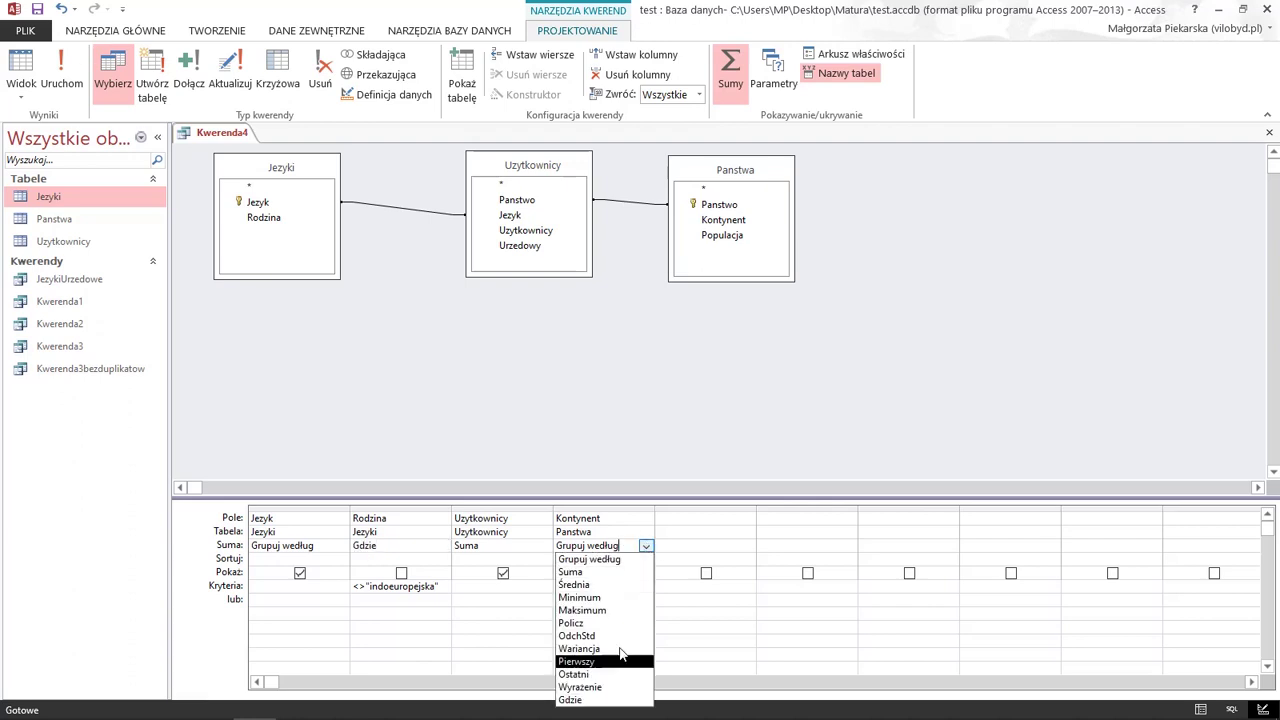
click(614, 699)
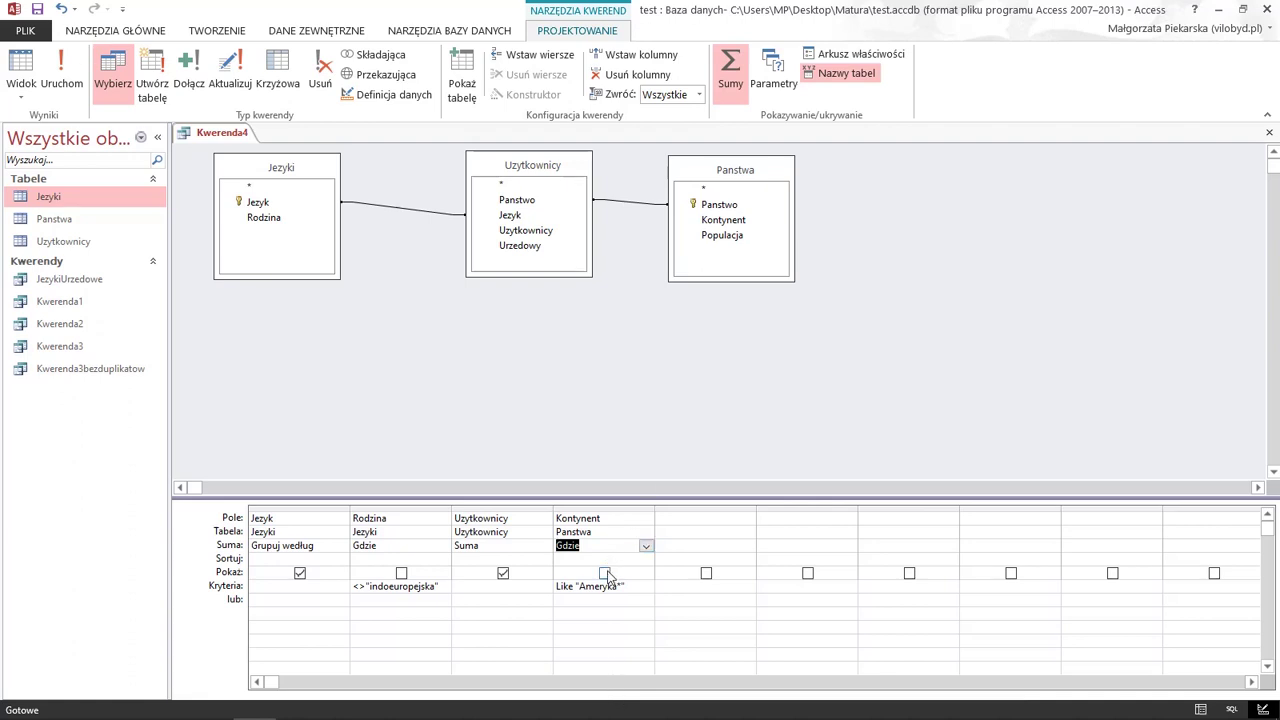
click(67, 81)
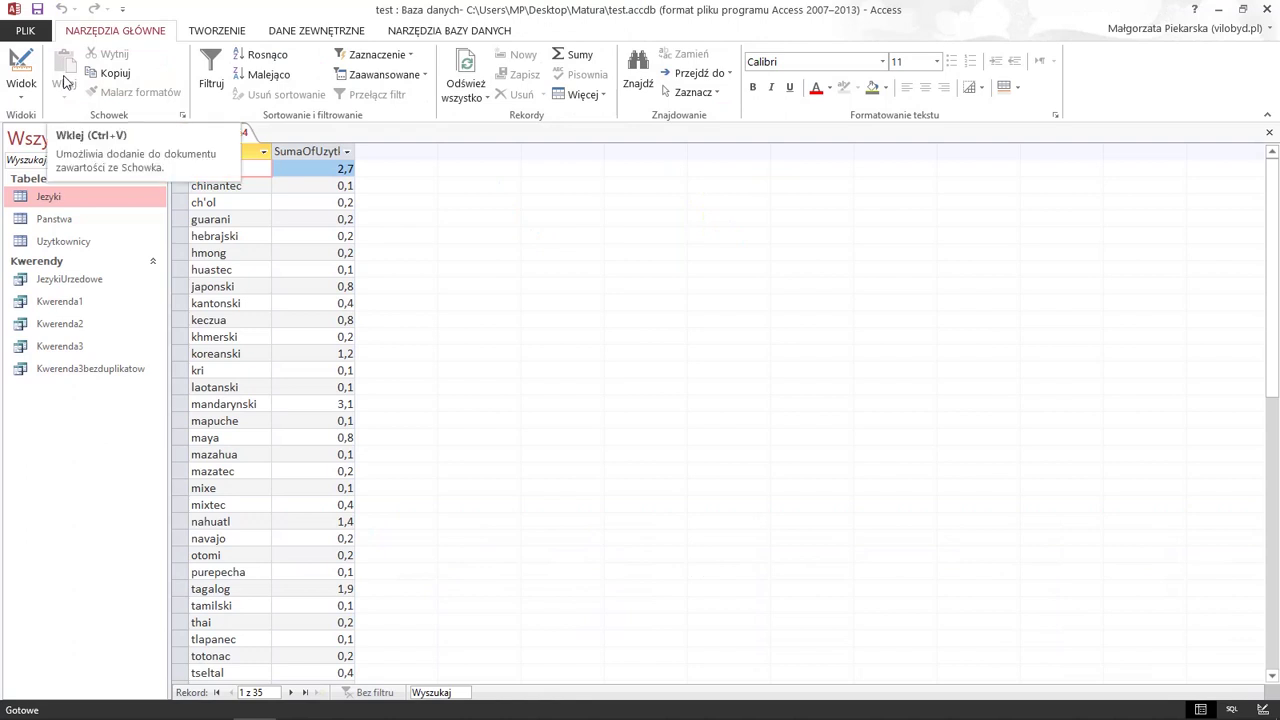
click(27, 64)
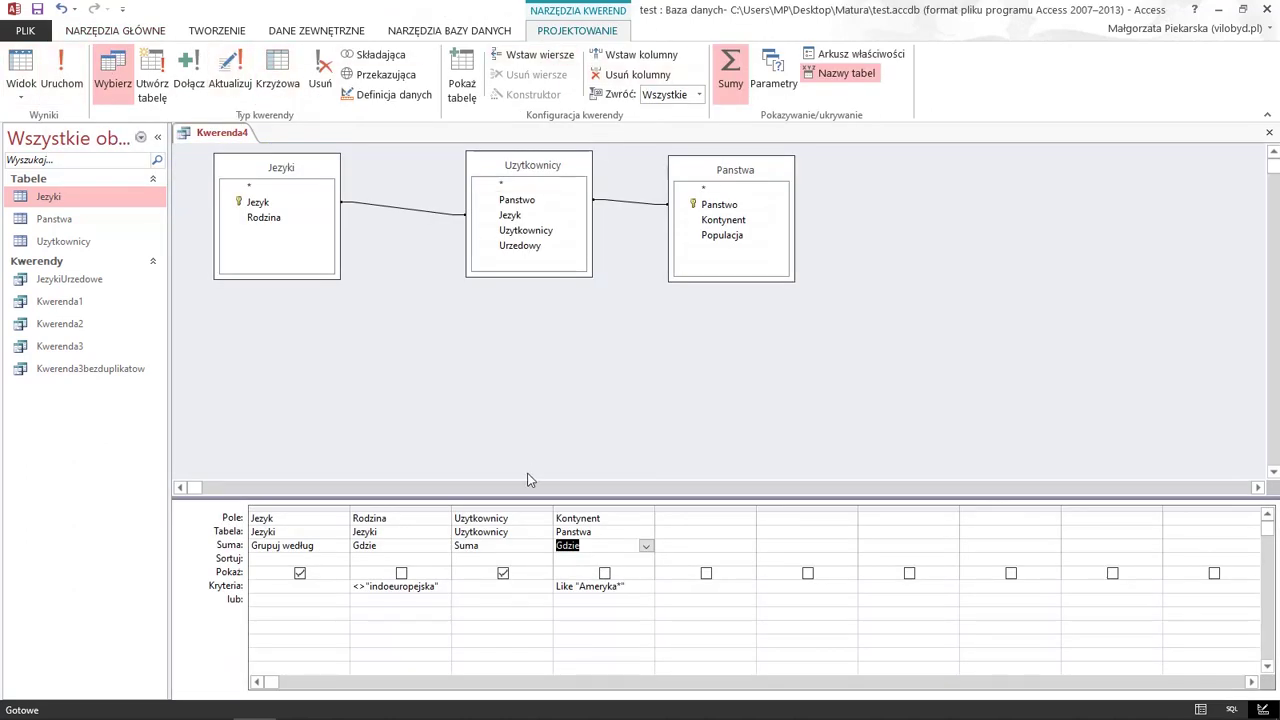
Sort the Uzytkownicy sum in descending order, check task 5.4 in the PDF, and run the query in Access, returning to its design
click(490, 559)
text(malejąco)
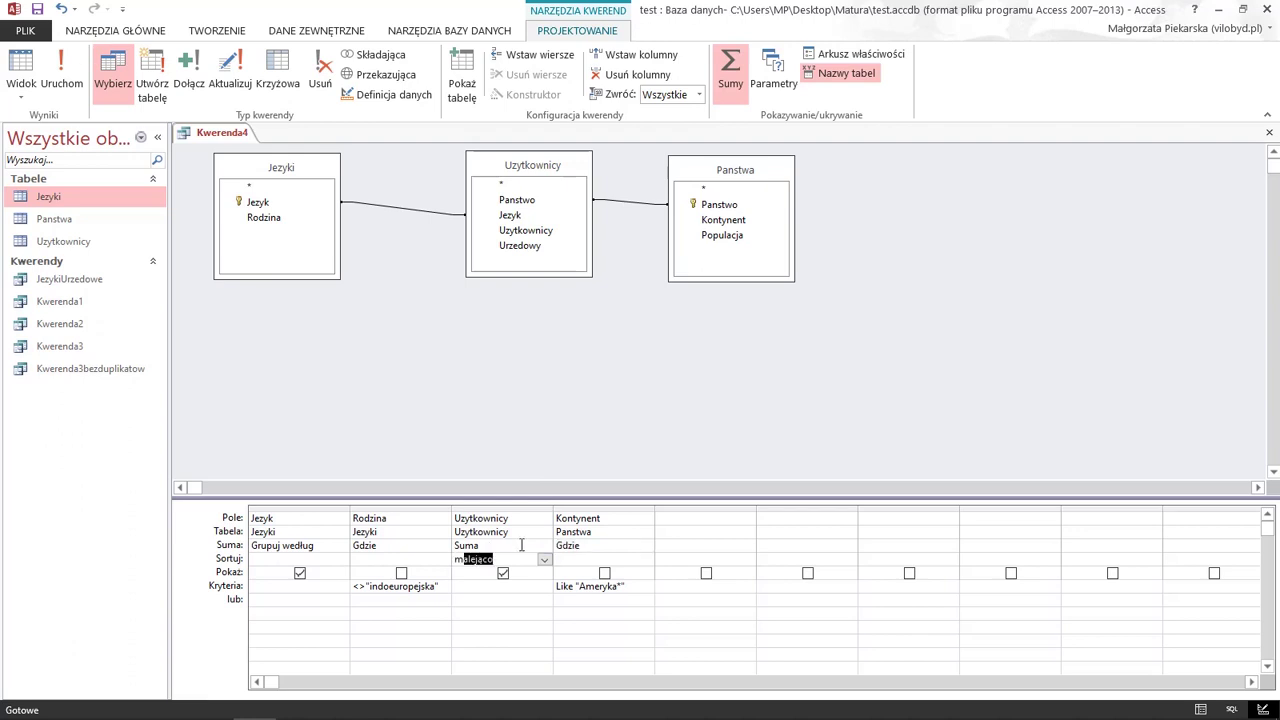
click(168, 703)
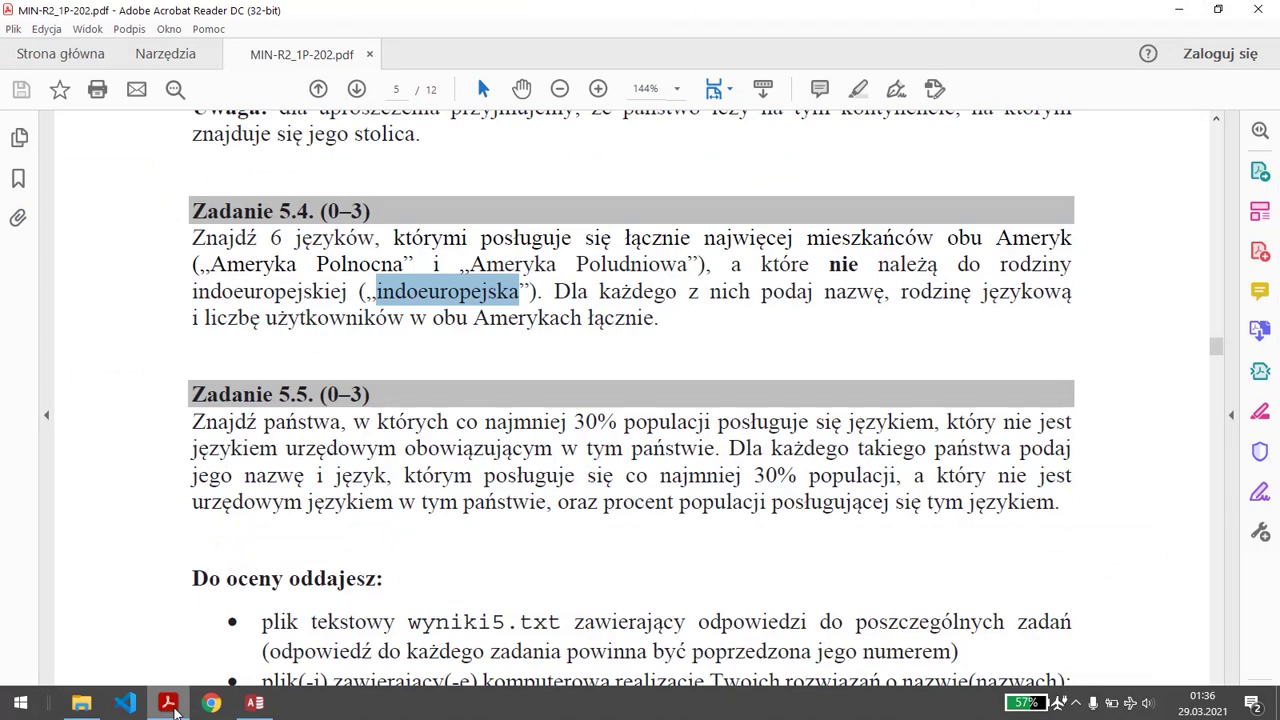
click(168, 703)
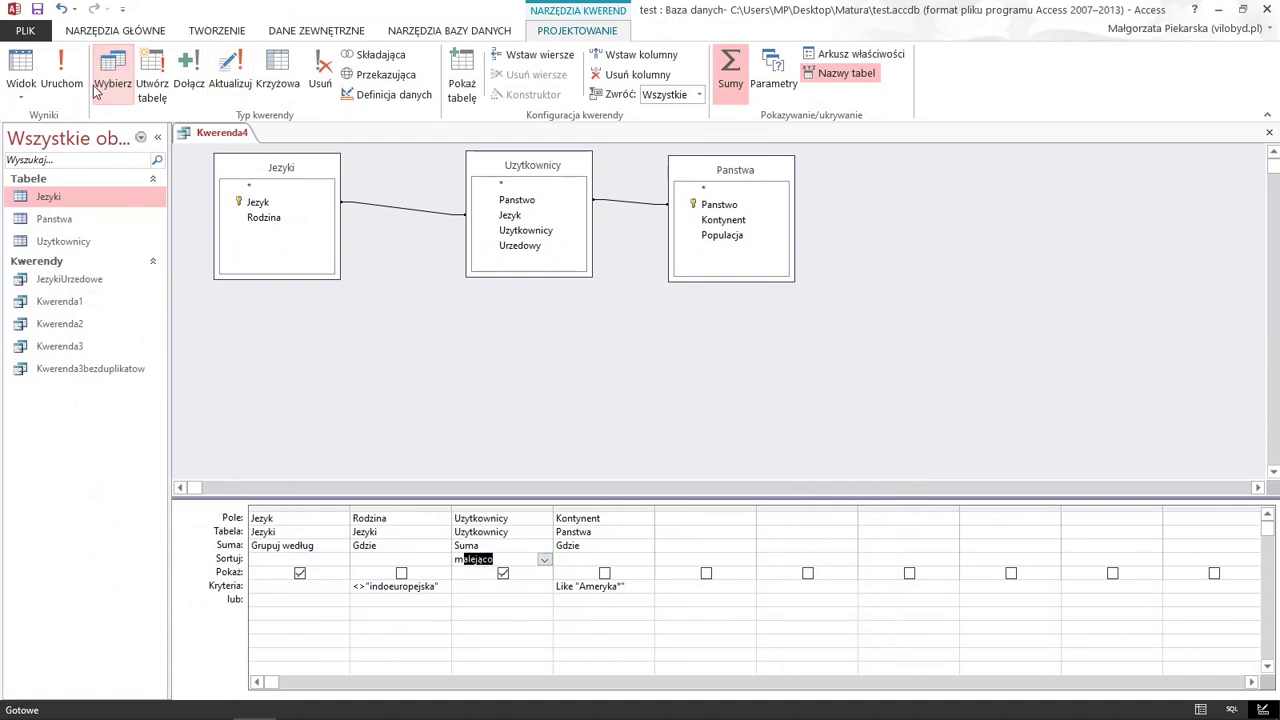
click(62, 72)
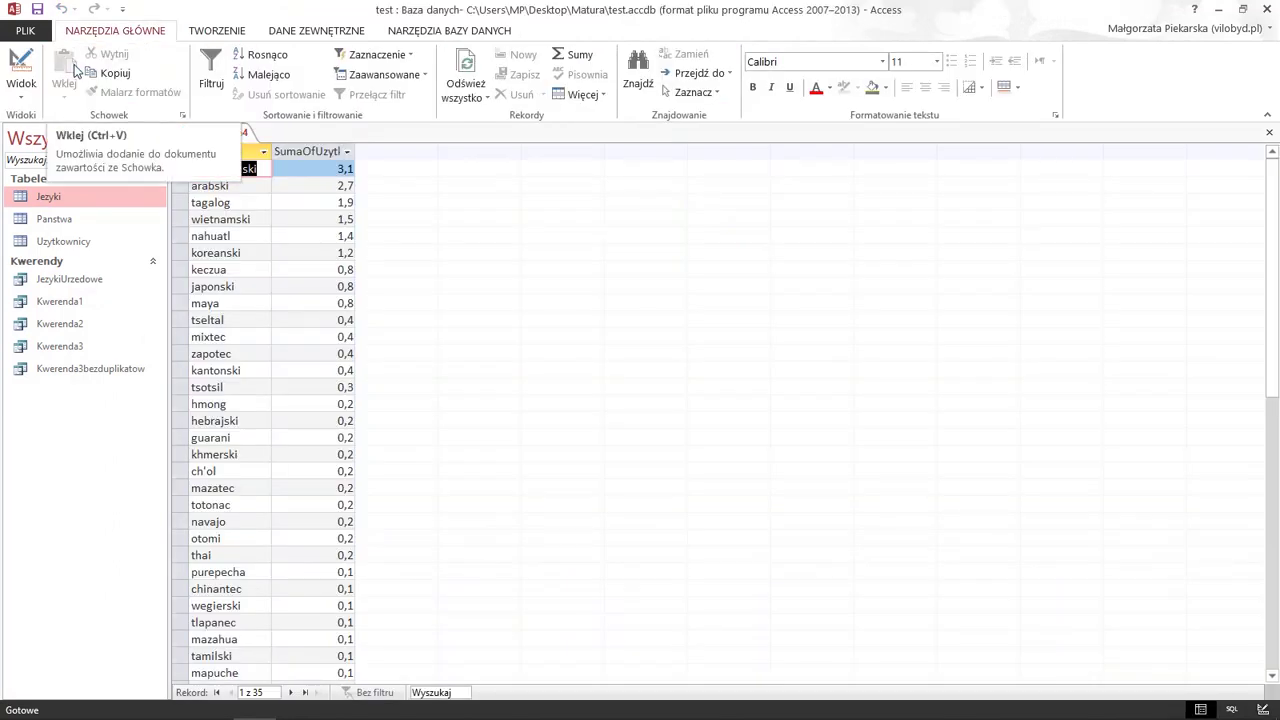
click(20, 66)
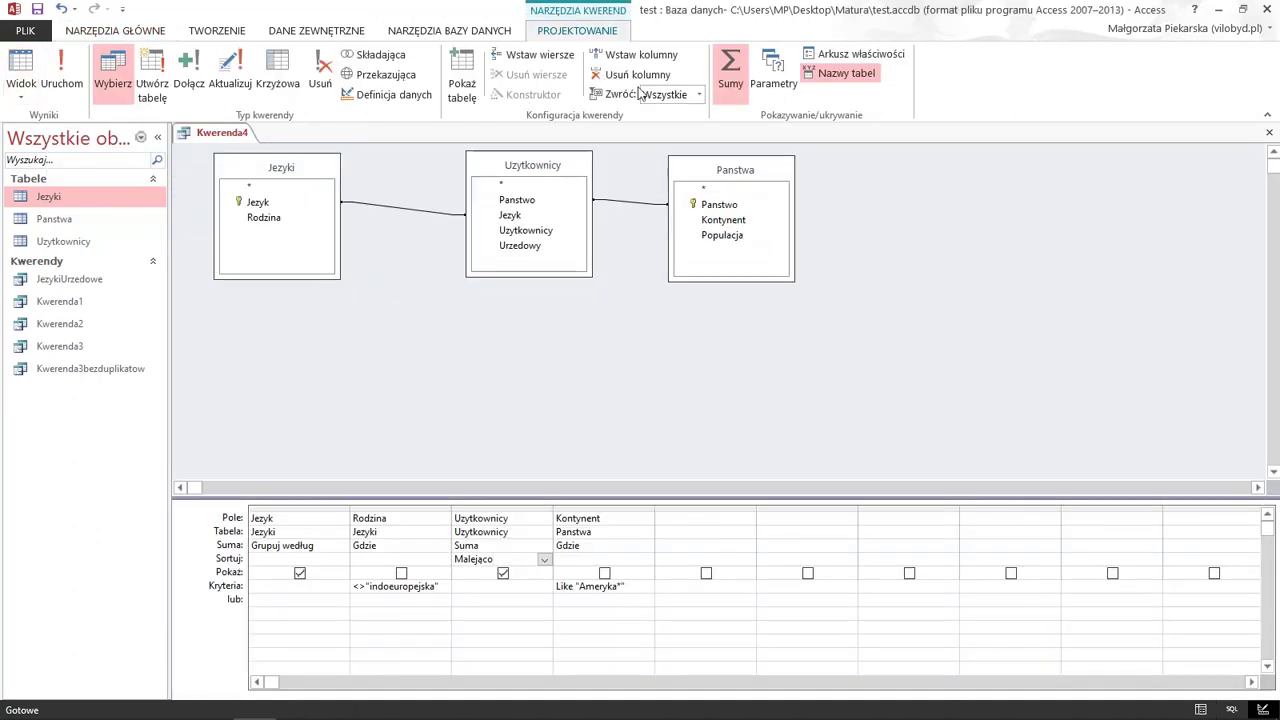
Limit the query to return 6 rows and run it
click(672, 94)
text(6)
click(68, 63)
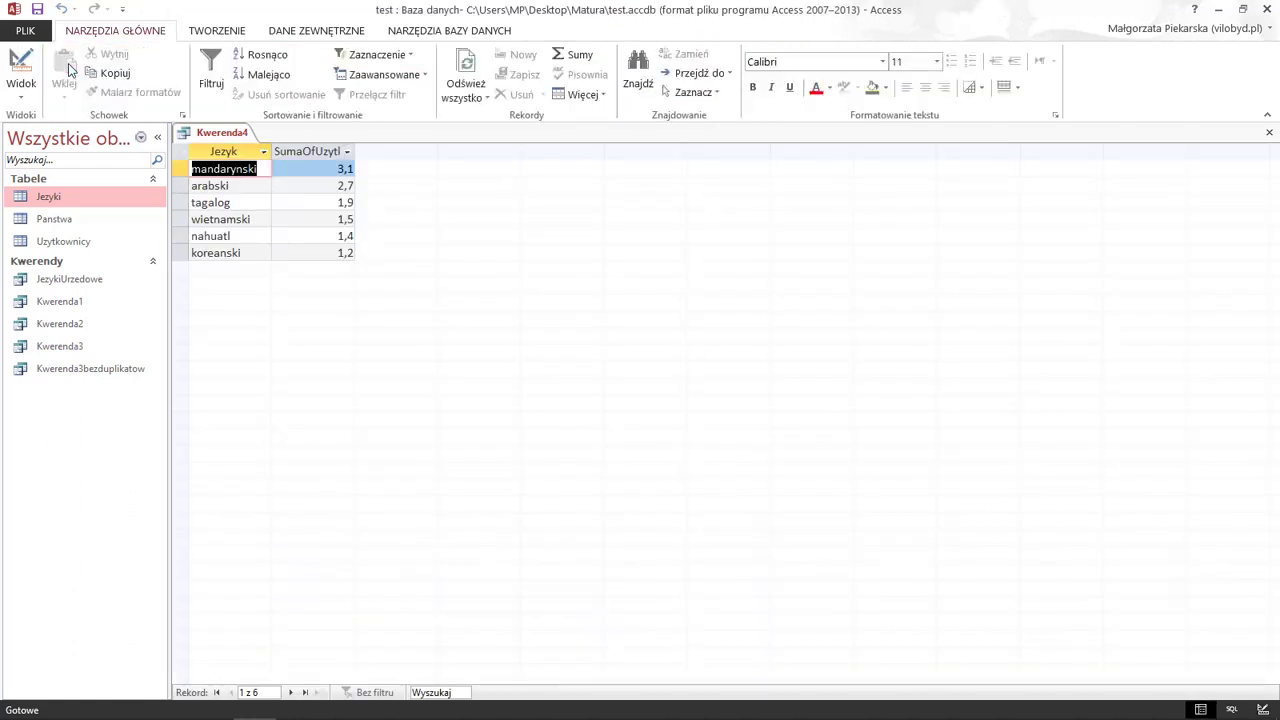
Close the query and save it as Kwerenda4
right_click(240, 136)
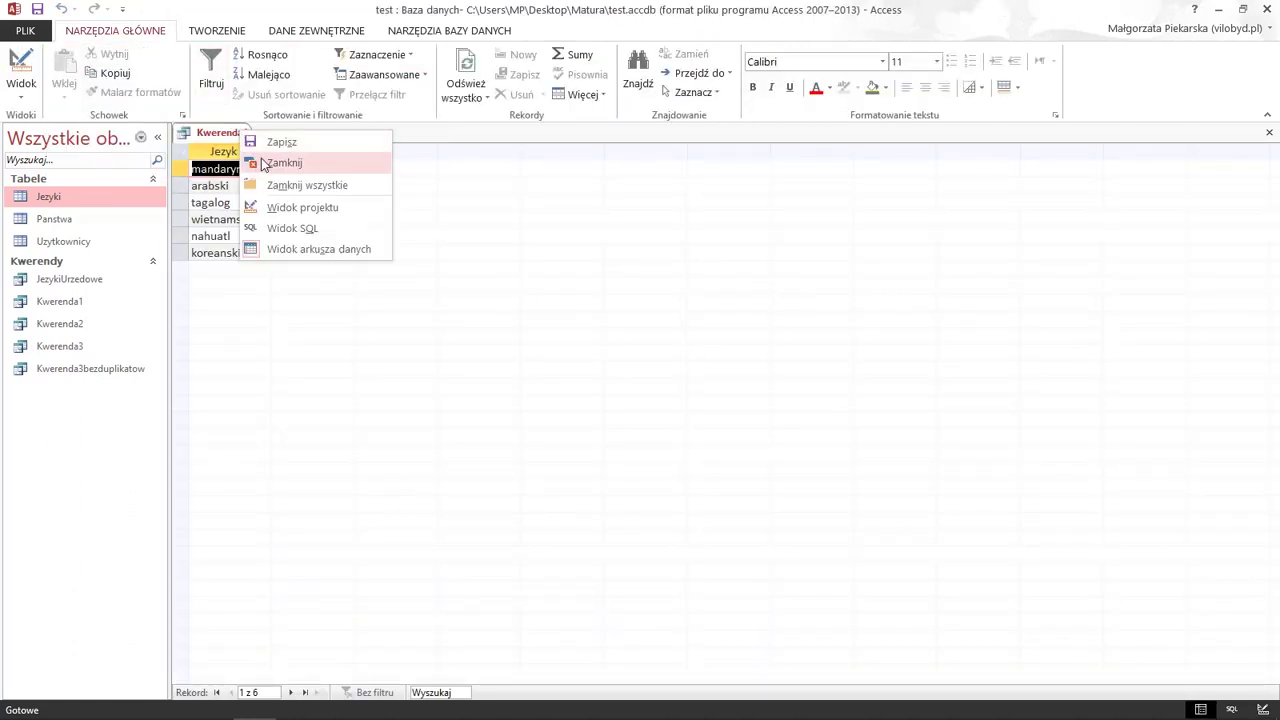
click(263, 164)
click(553, 420)
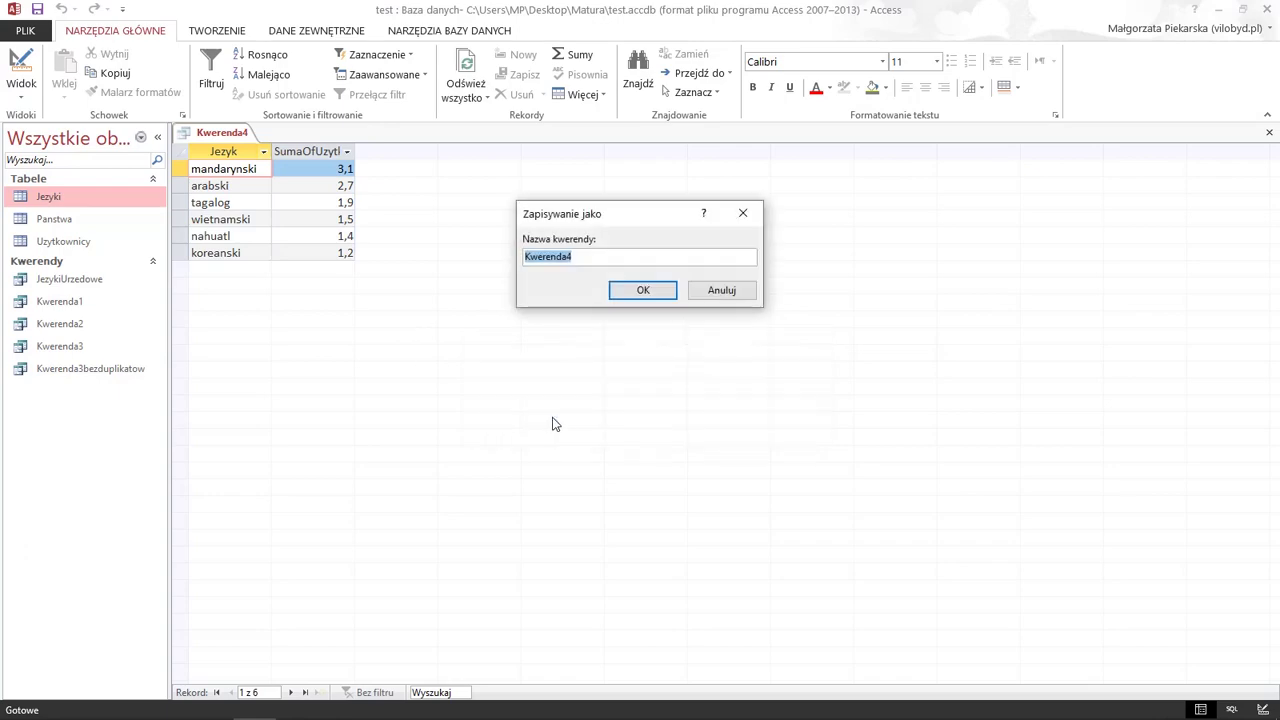
click(640, 291)
Read task 5.5 in the PDF, and in Access create a new query design with the Jezyki, Uzytkownicy and Panstwa tables
mouse_move(253, 712)
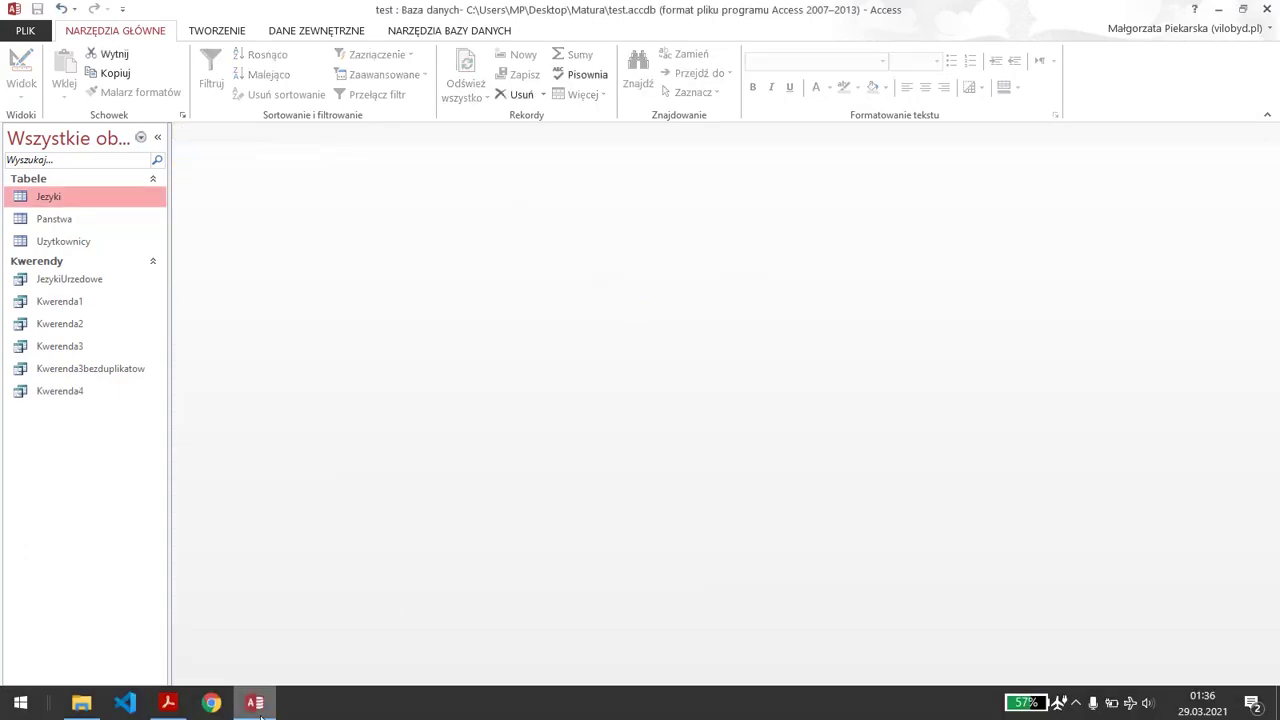
click(172, 704)
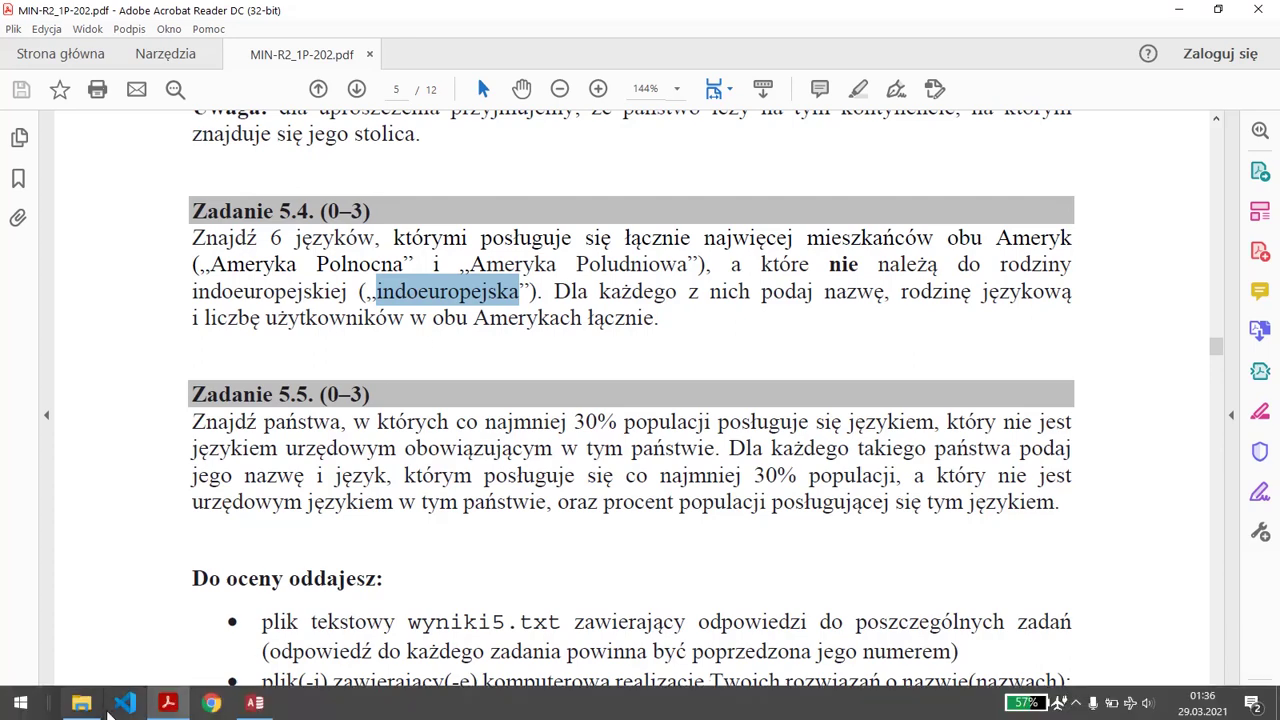
mouse_move(255, 703)
click(258, 615)
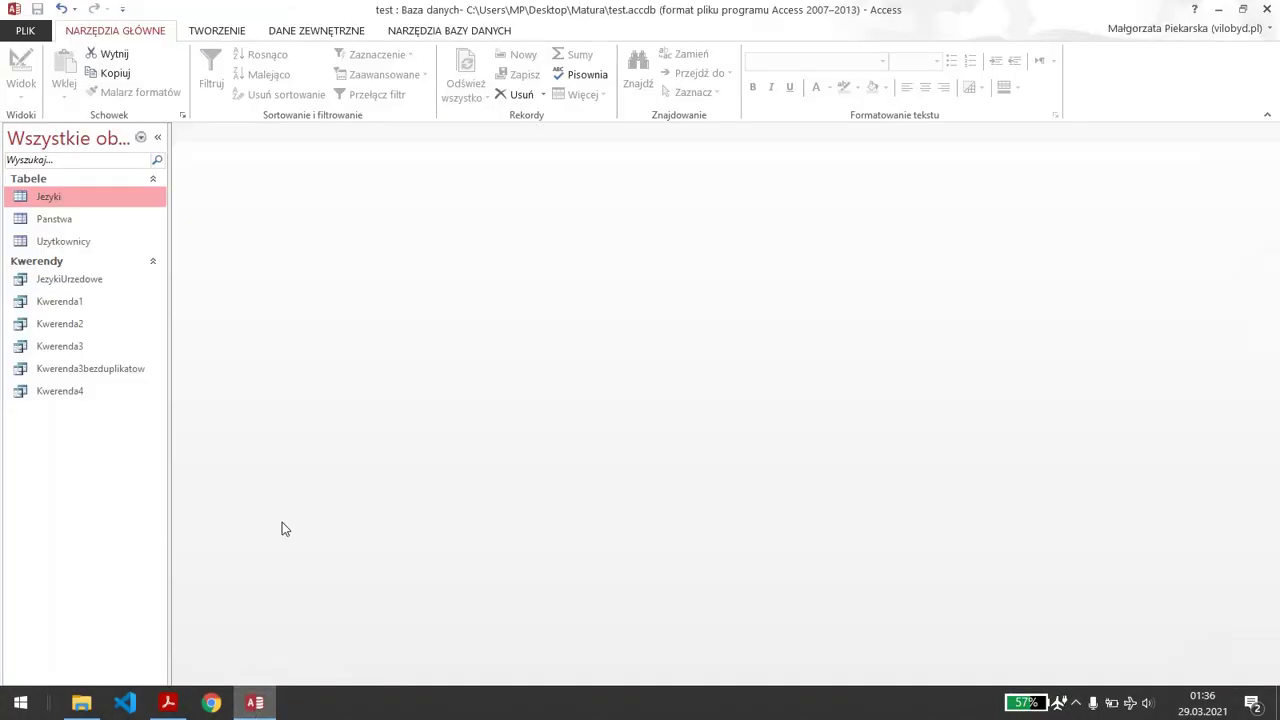
click(214, 32)
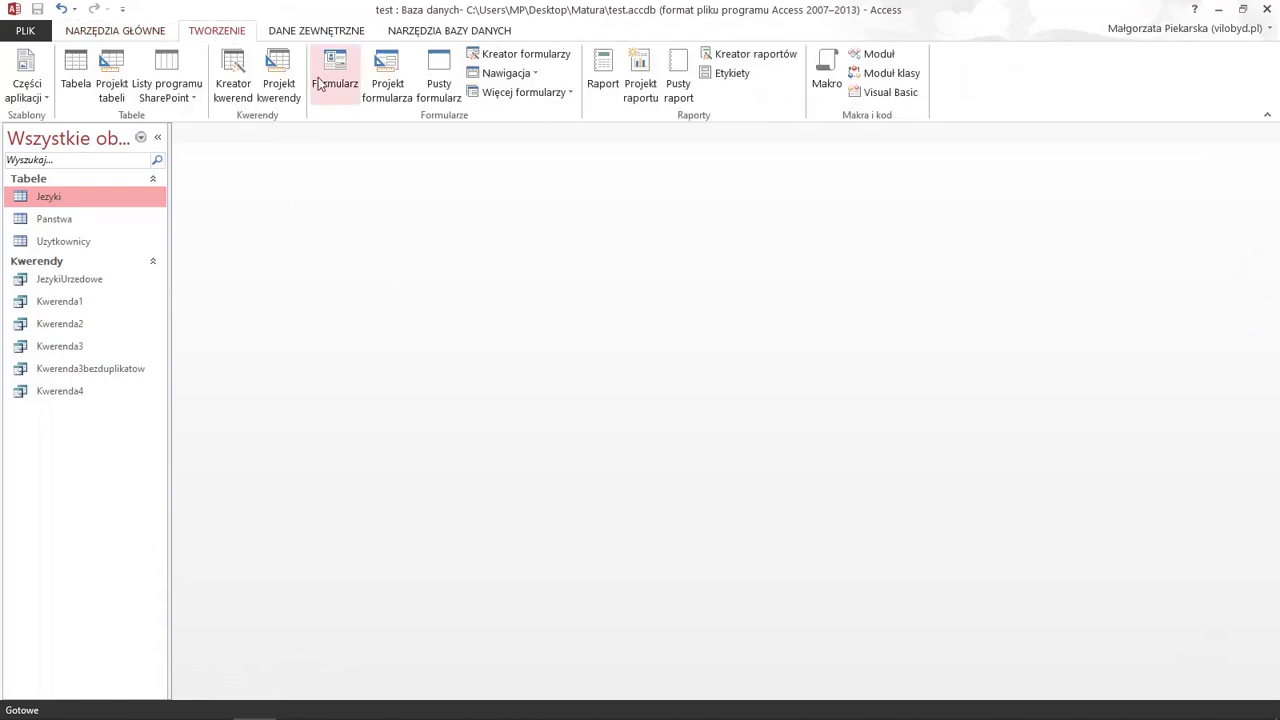
click(278, 85)
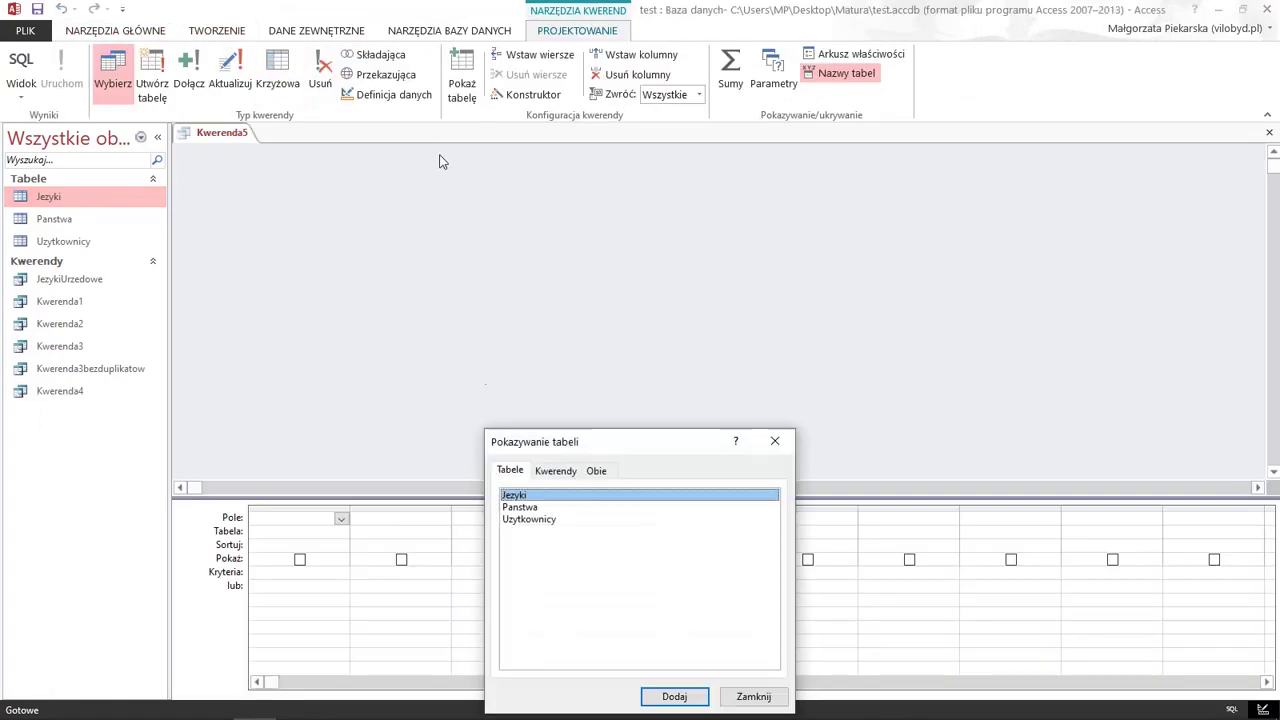
double_click(524, 497)
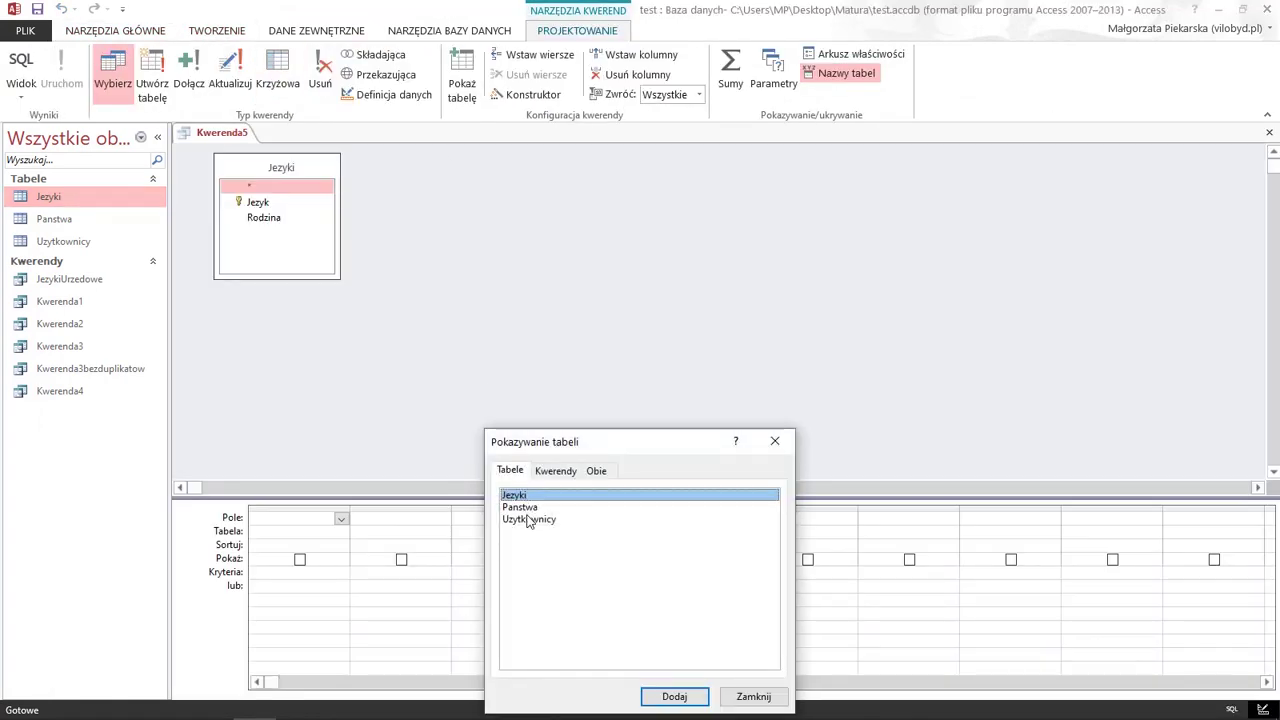
double_click(529, 519)
double_click(527, 508)
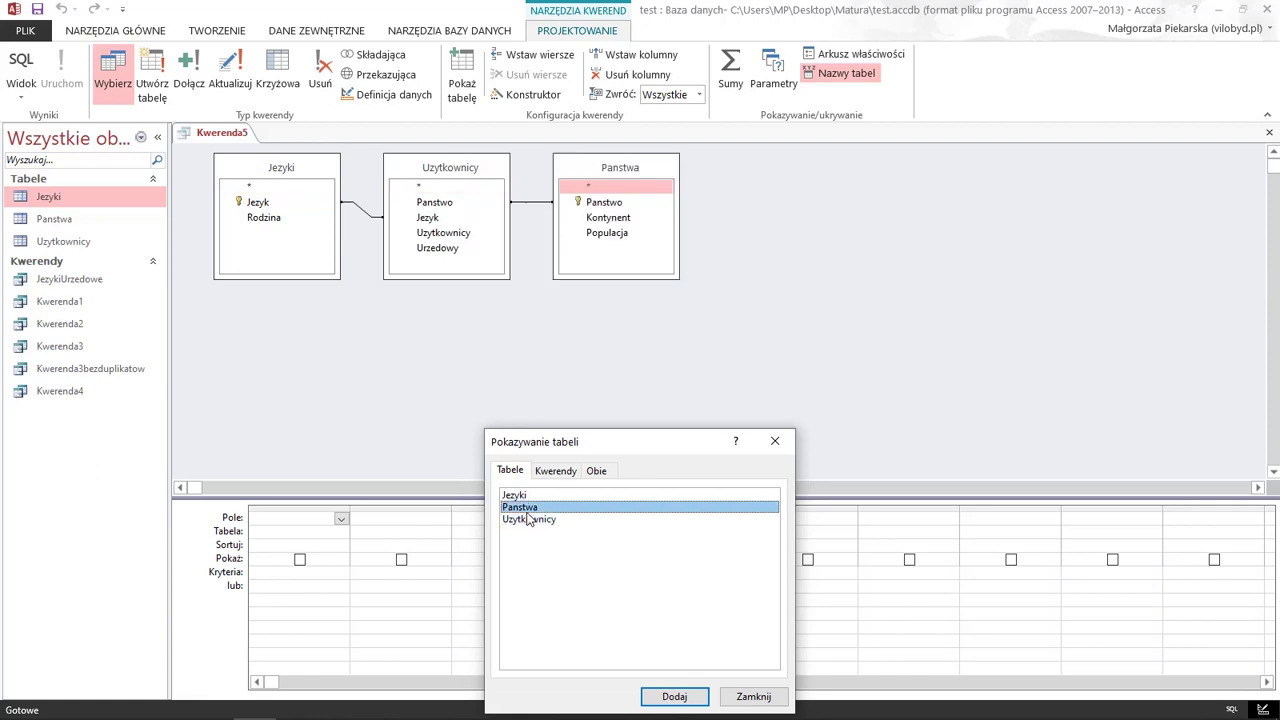
click(774, 441)
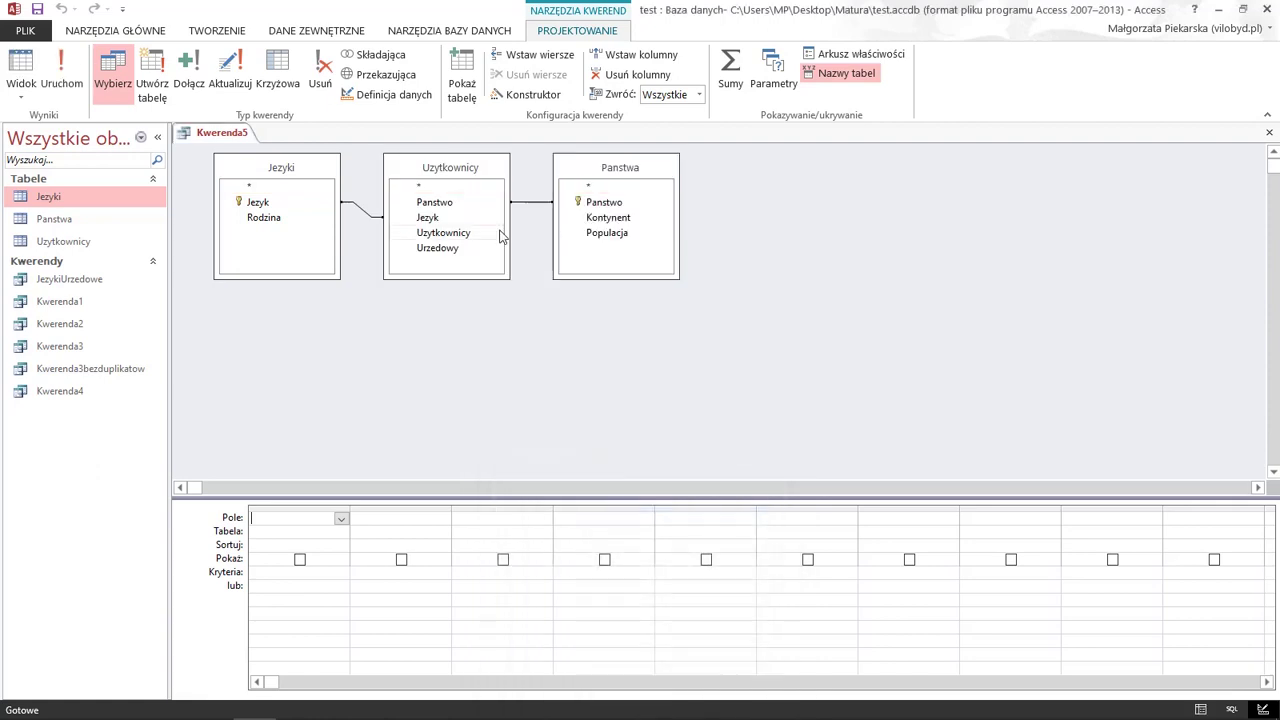
Add the Jezyk field from Jezyki and Urzedowy from Uzytkownicy with the criterion "nie", checking task 5.5 in the PDF
double_click(258, 203)
double_click(437, 249)
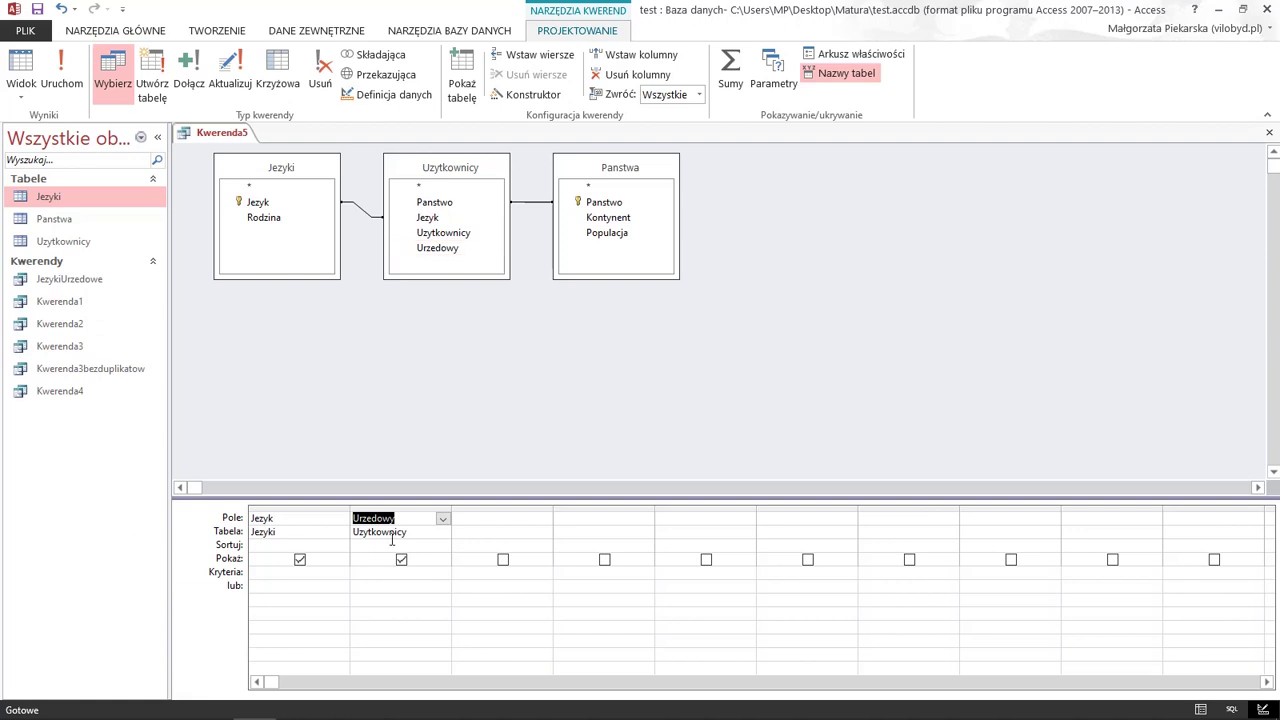
click(381, 570)
text(nie)
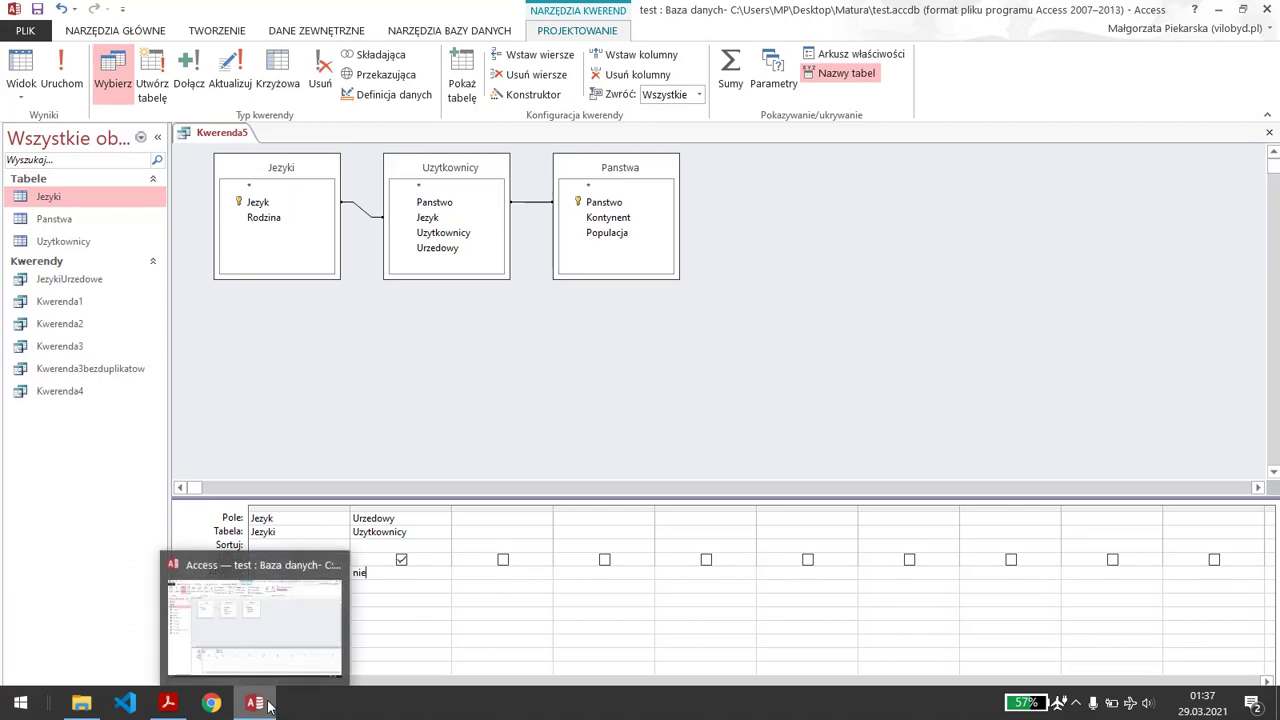
click(168, 703)
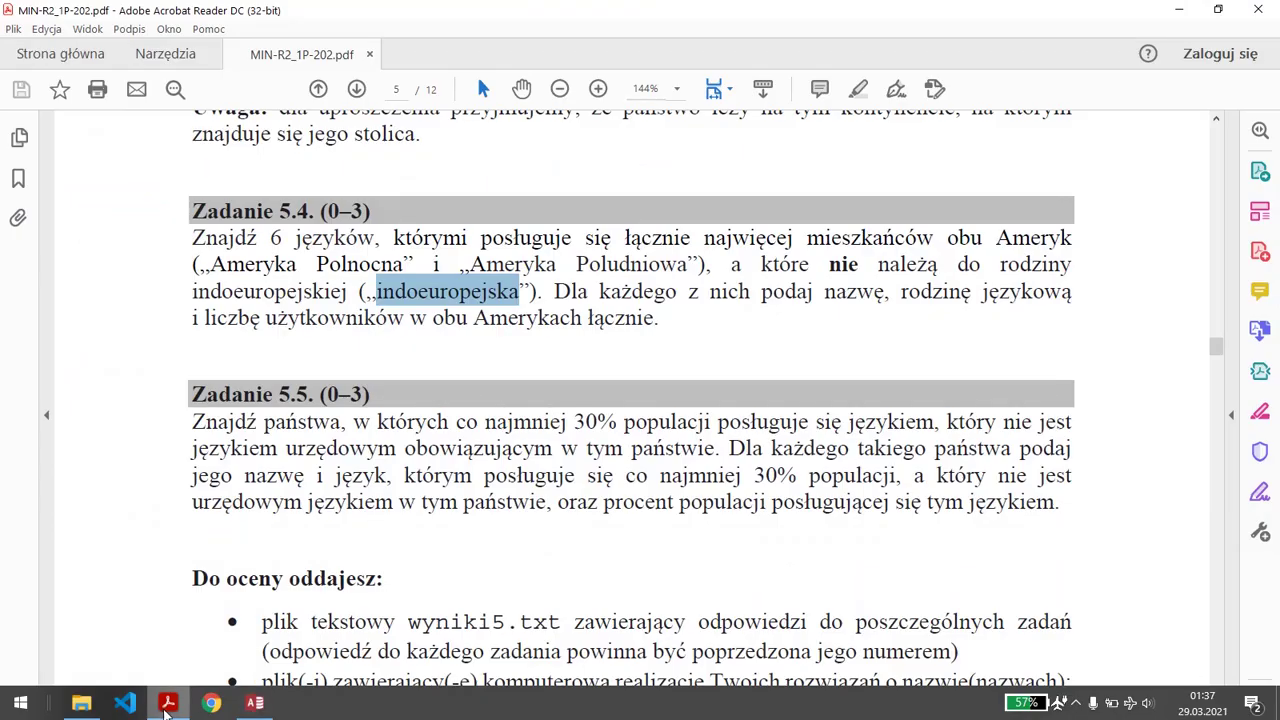
click(168, 703)
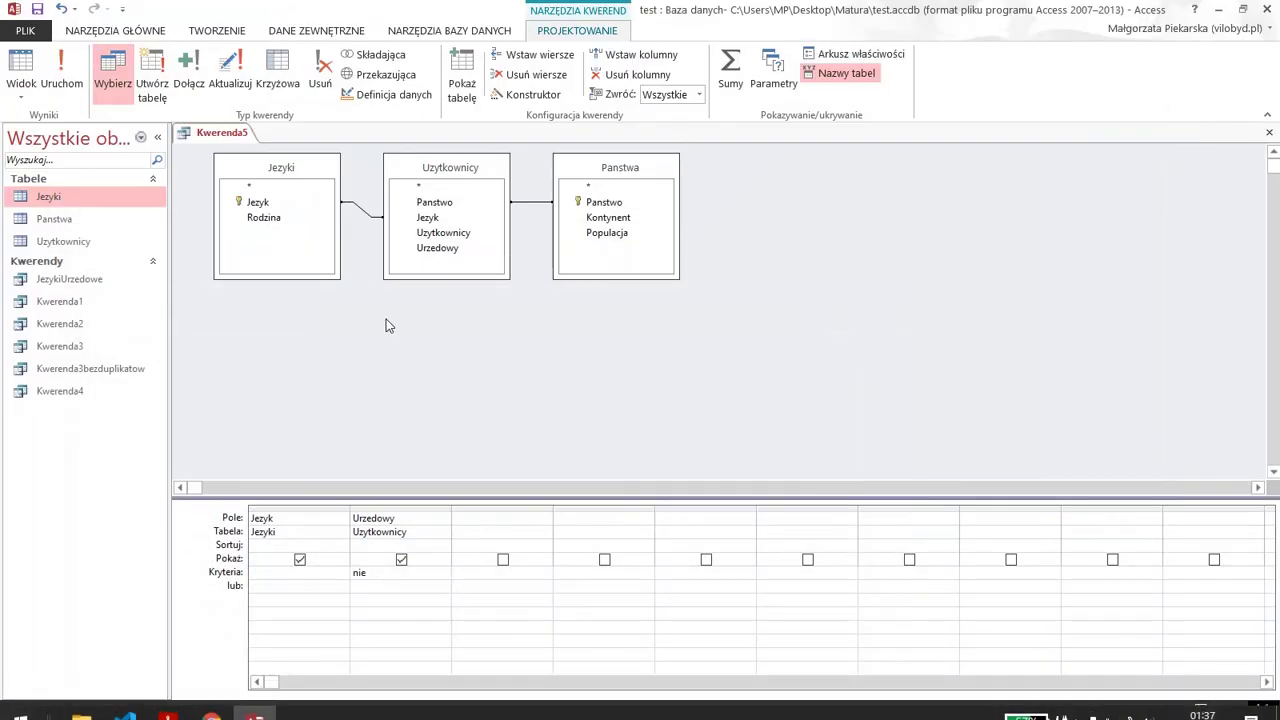
Replace the Jezyk column with the Panstwo field from Panstwa, placed ahead of the Urzedowy column
double_click(600, 204)
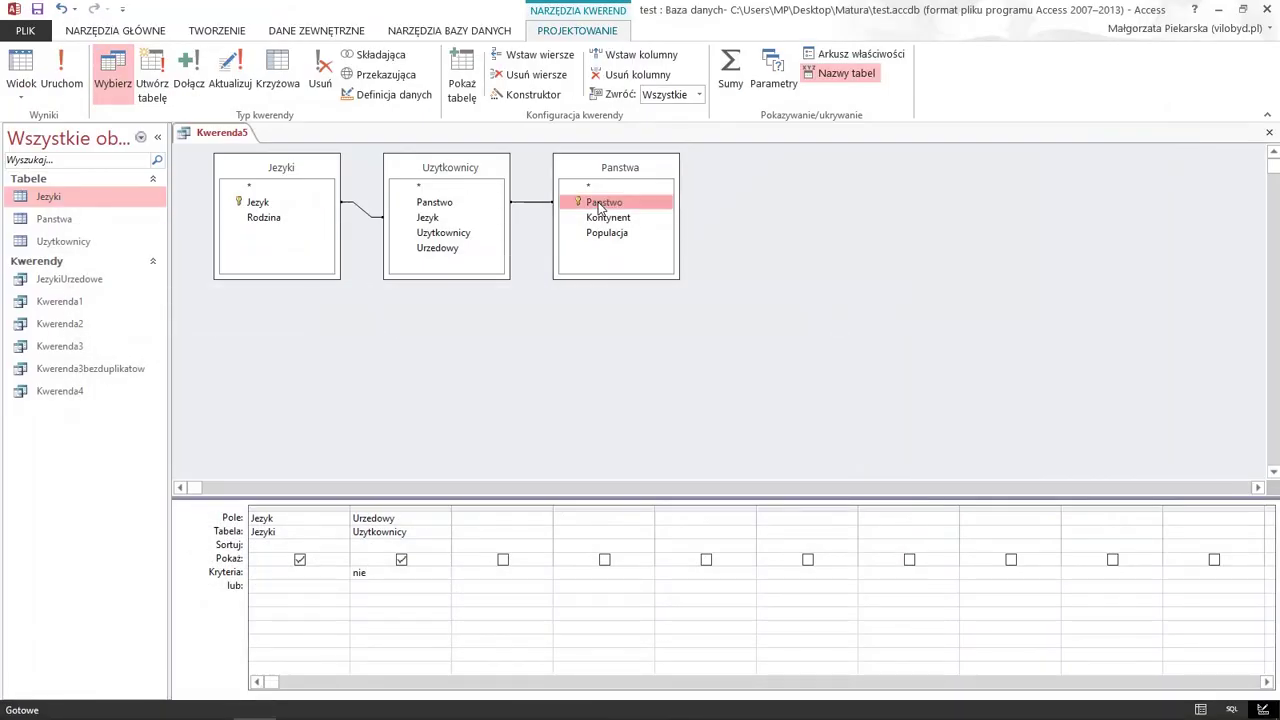
click(313, 511)
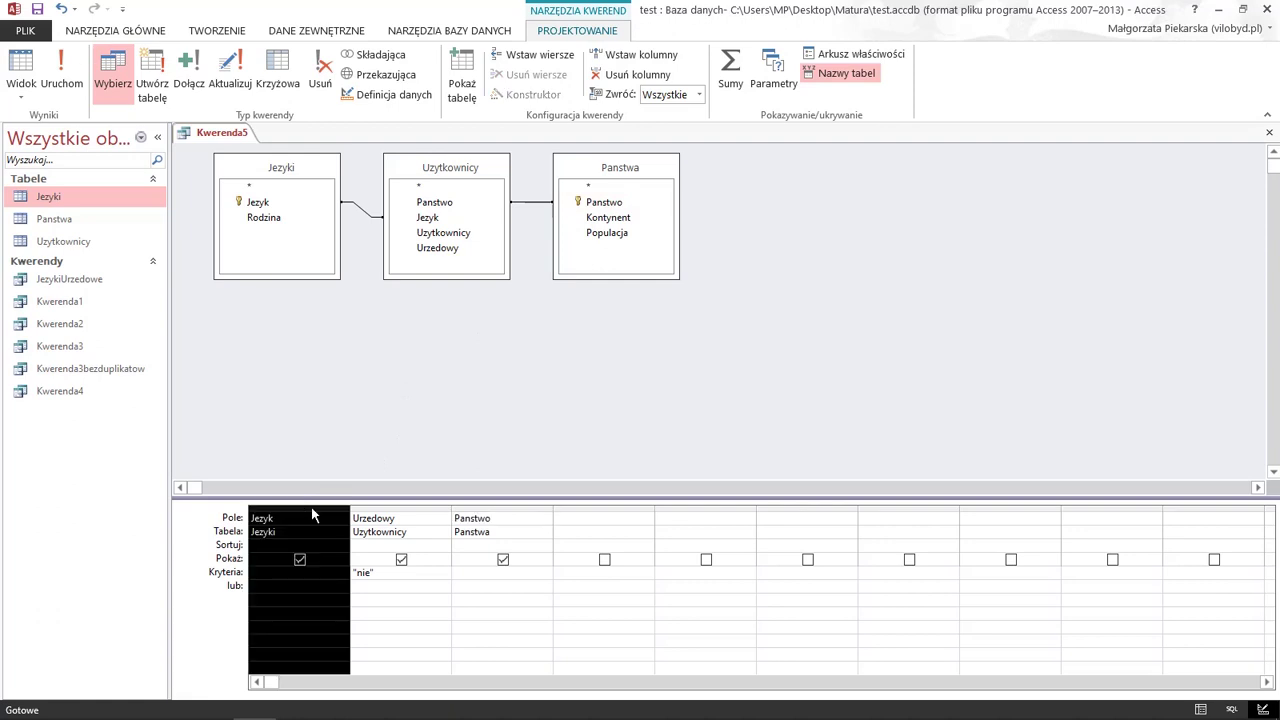
key(Delete)
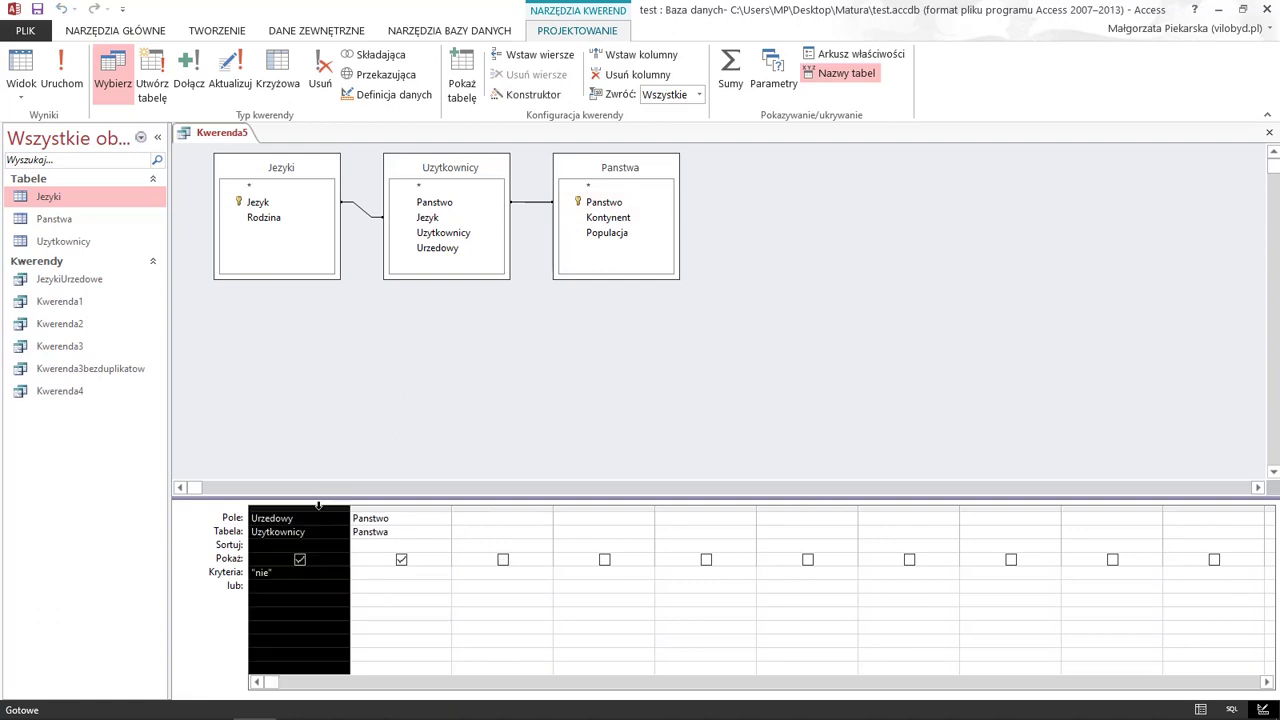
click(313, 508)
drag(314, 510, 458, 514)
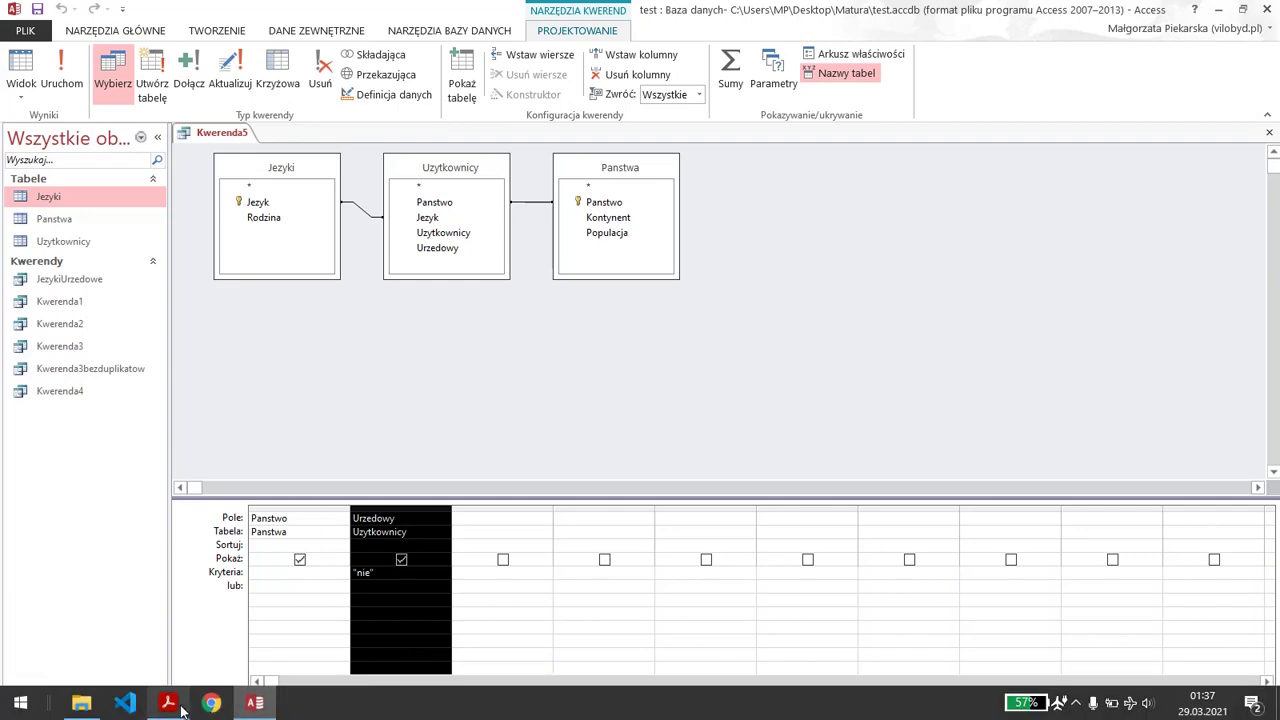
Recheck task 5.5 in the PDF, and in the Access query add the calculated field Uzytkownicy/Populacja in a widened column
click(180, 706)
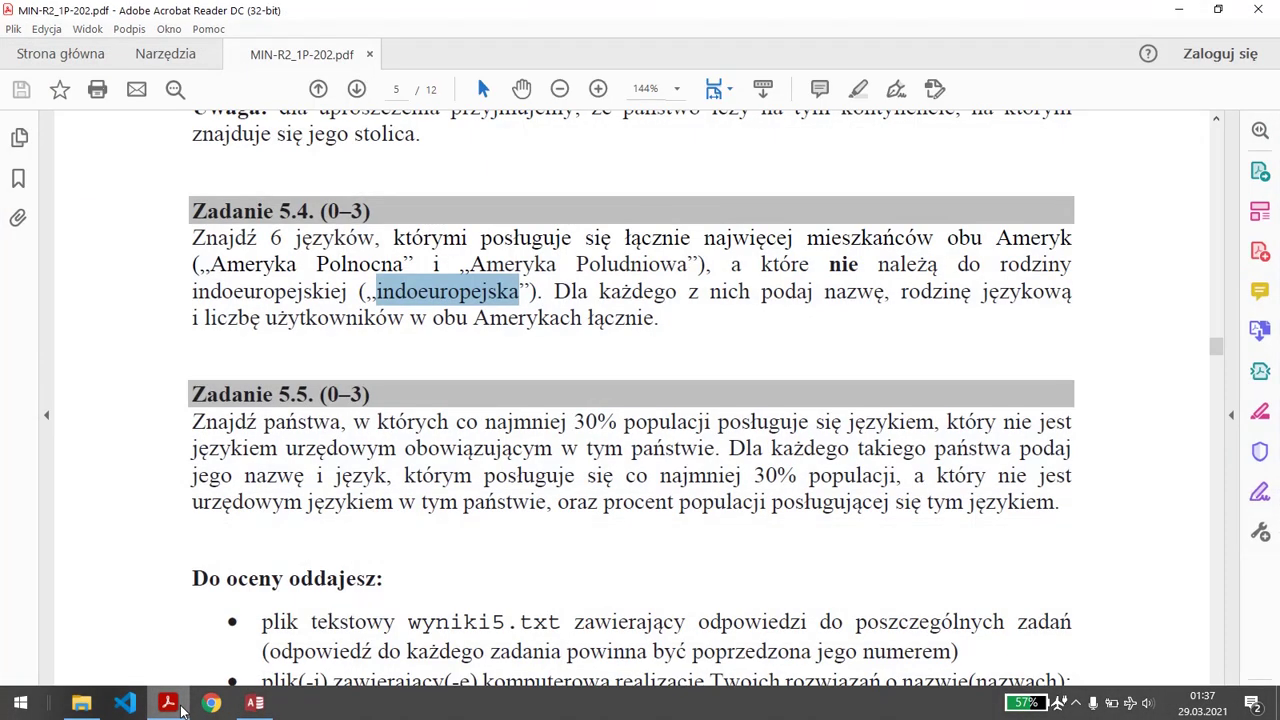
click(181, 706)
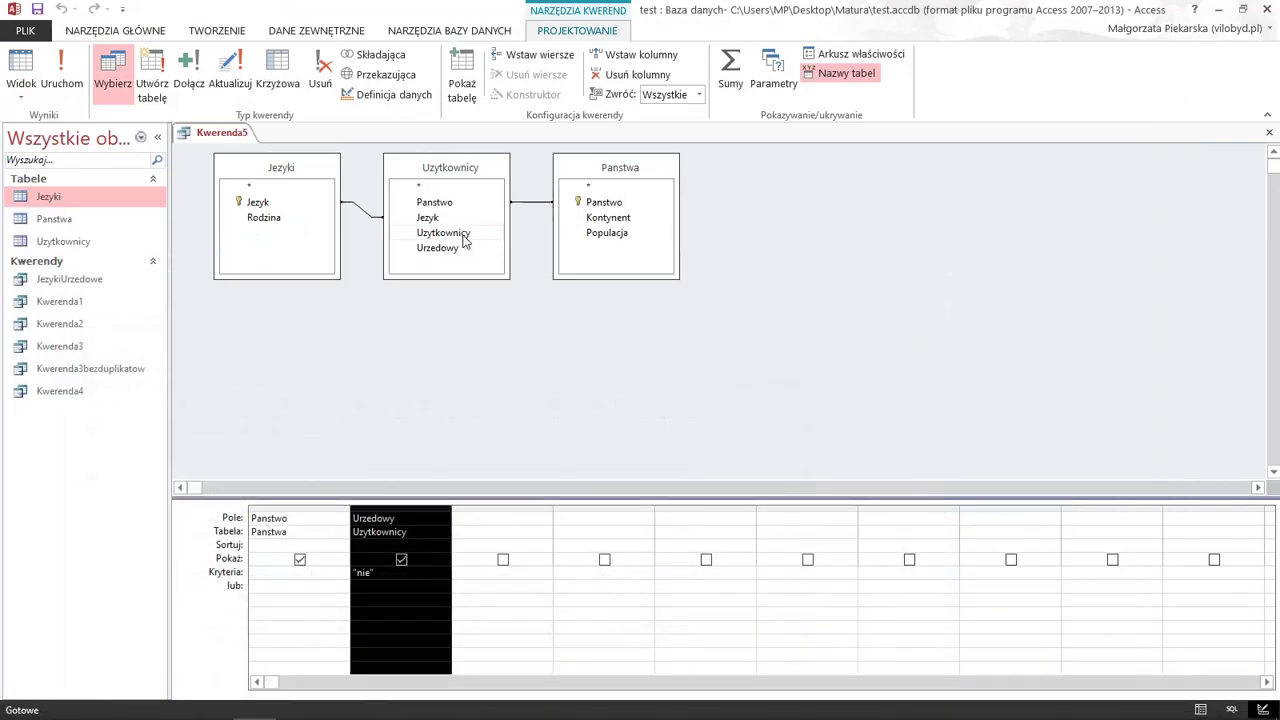
double_click(466, 238)
click(515, 518)
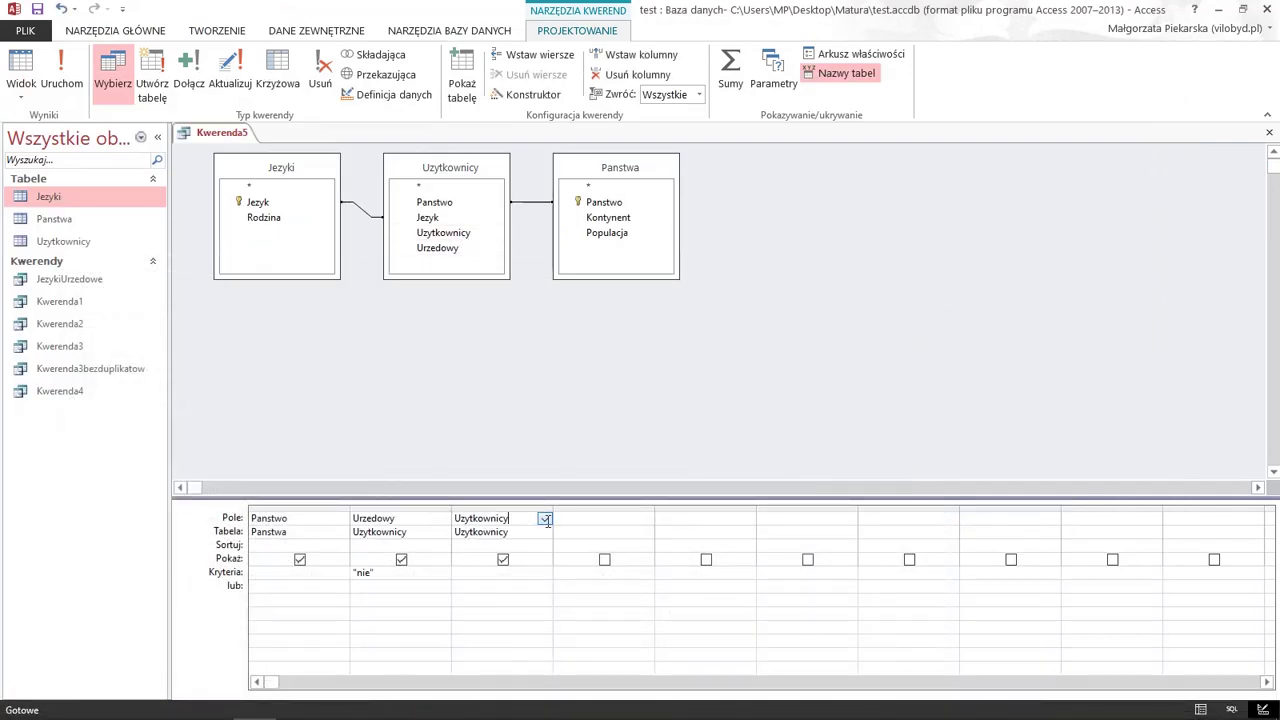
text(/Populacja)
drag(553, 512, 625, 510)
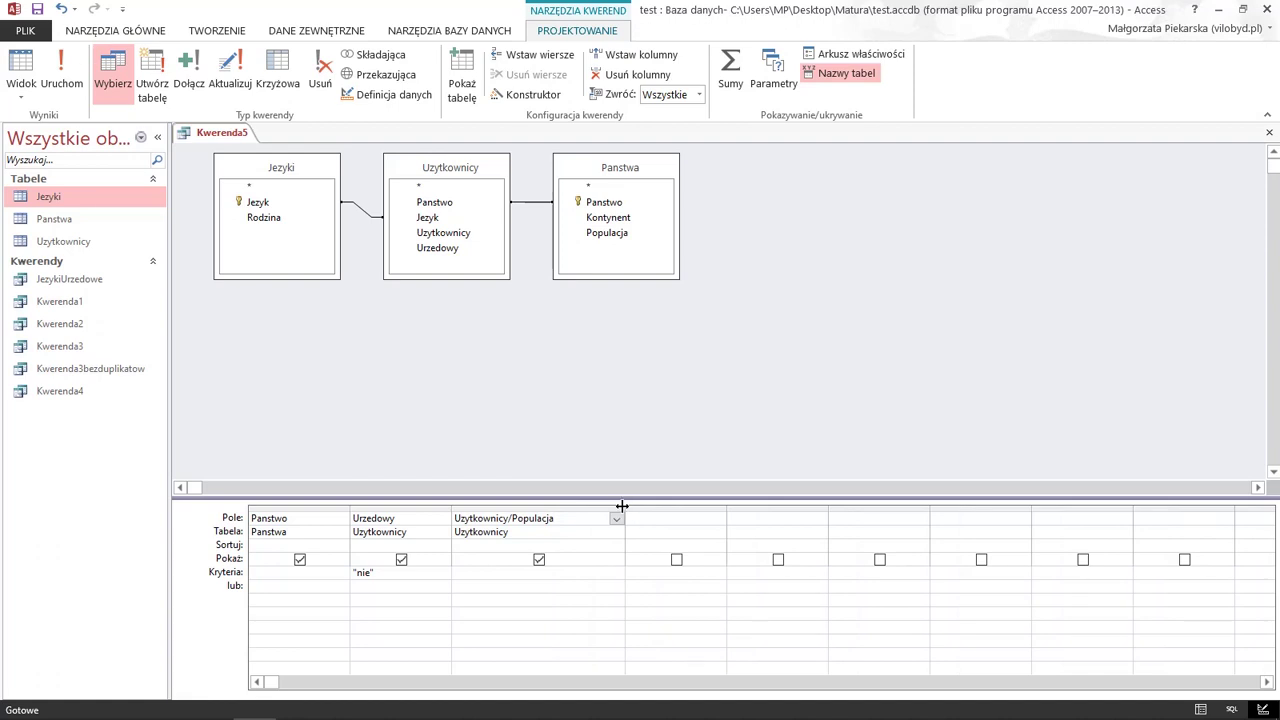
Set the calculated Uzytkownicy/Populacja field's criterion to >0,3, consulting task 5.5 in the PDF for the requirement
click(521, 575)
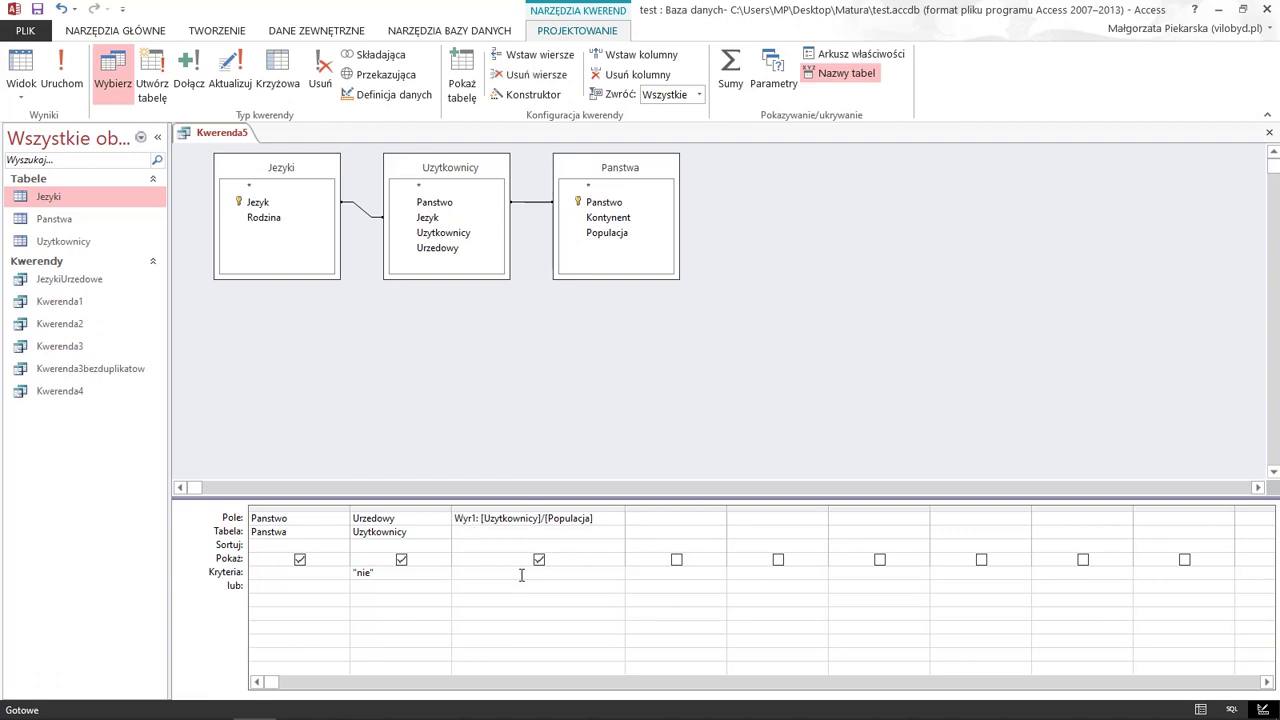
text(>)
click(185, 708)
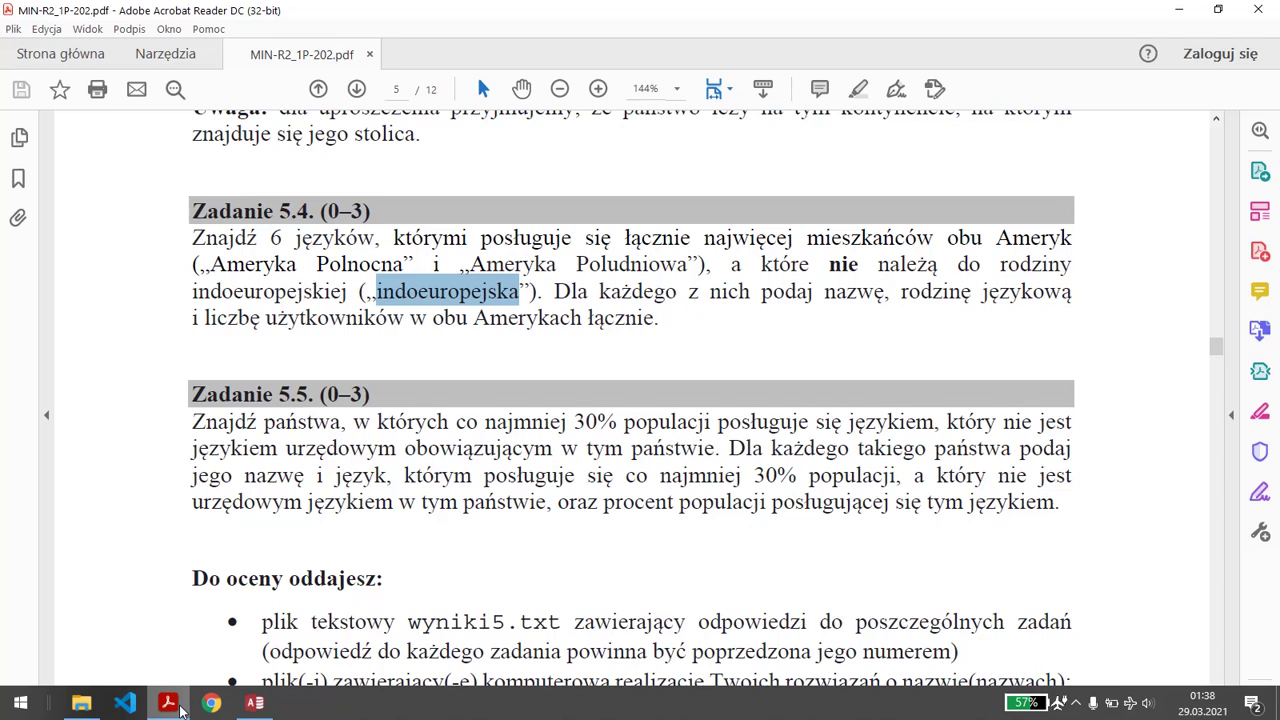
click(172, 704)
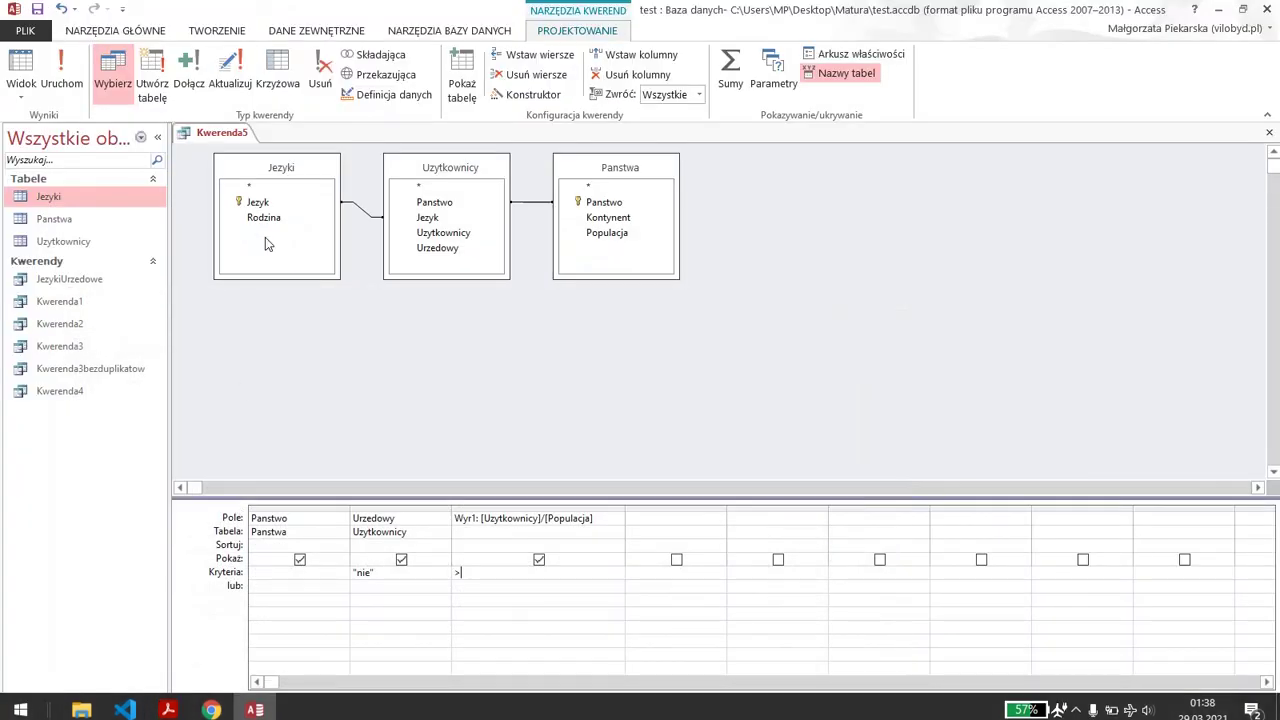
click(424, 218)
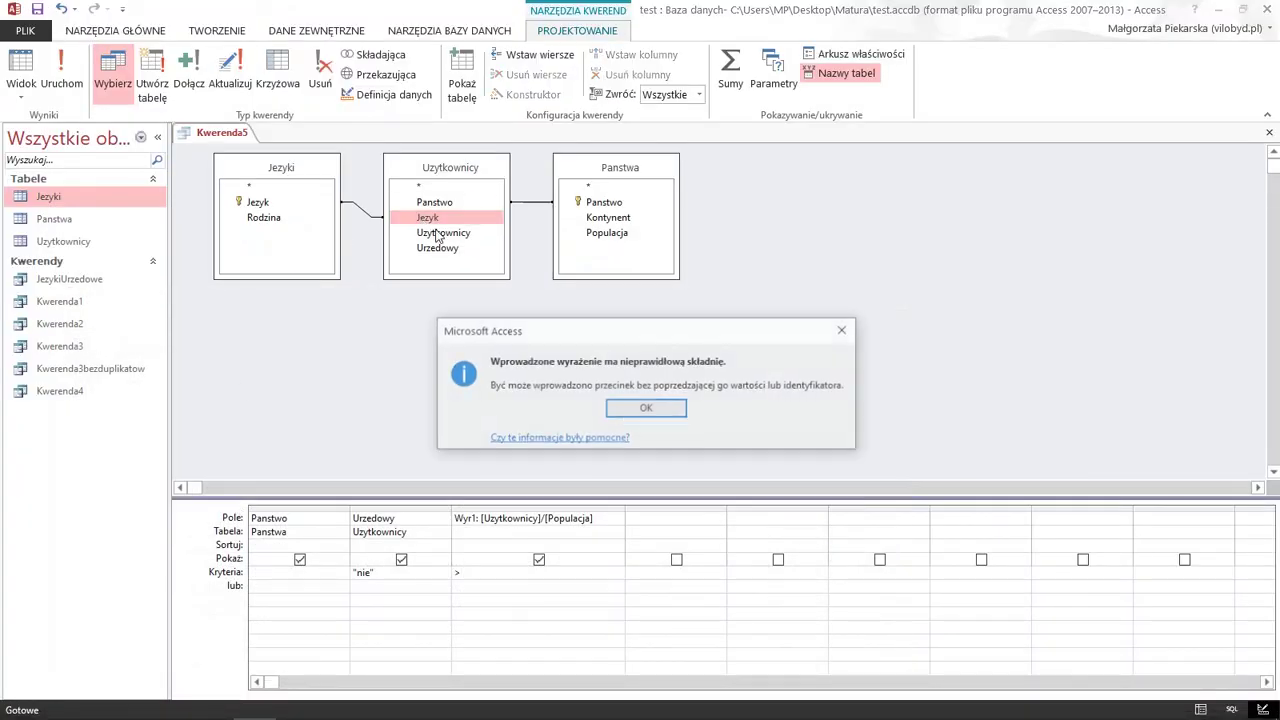
click(648, 410)
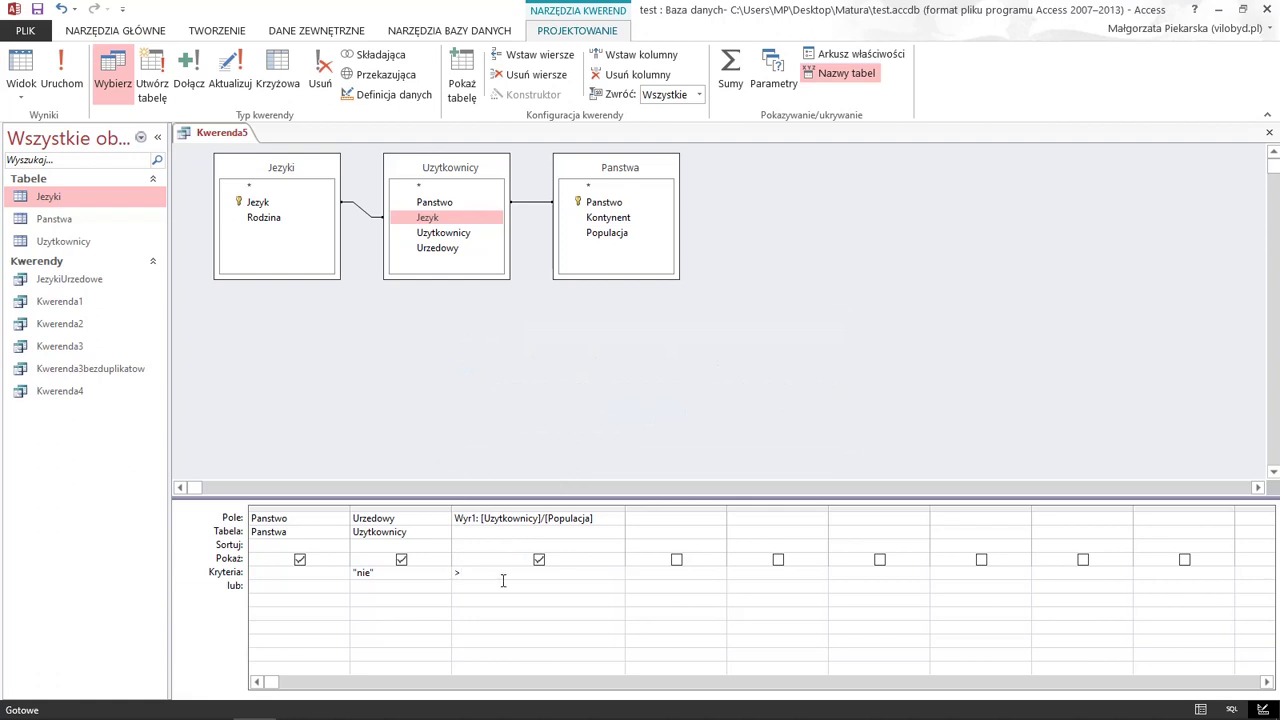
text(0,3)
Add the Jezyk field from Uzytkownicy to the query and place it between the Urzedowy and calculated columns
double_click(424, 218)
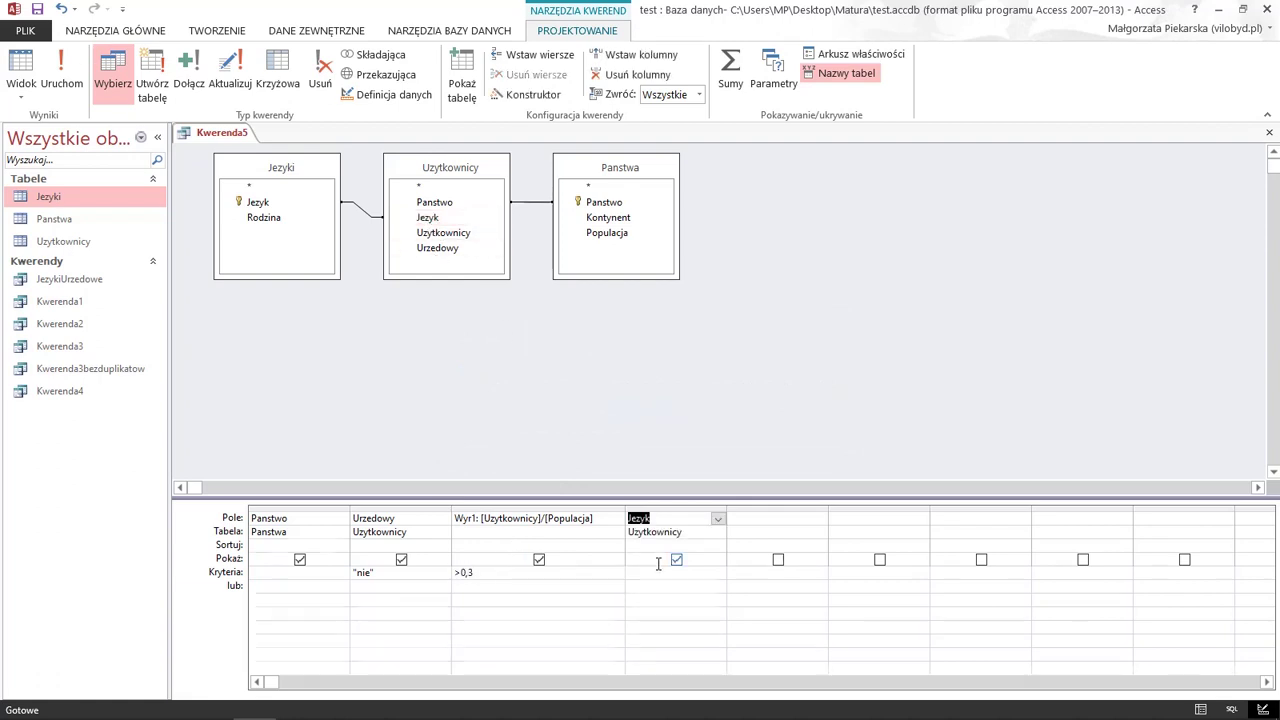
click(664, 509)
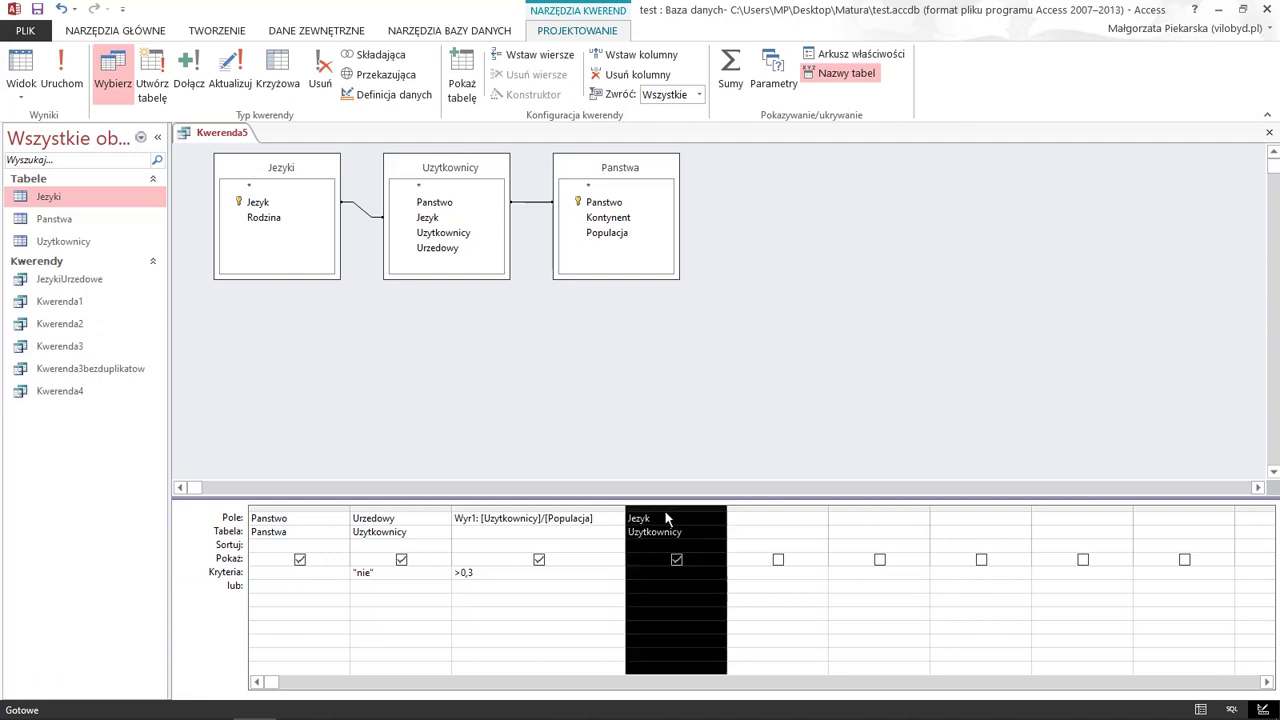
drag(665, 512, 566, 520)
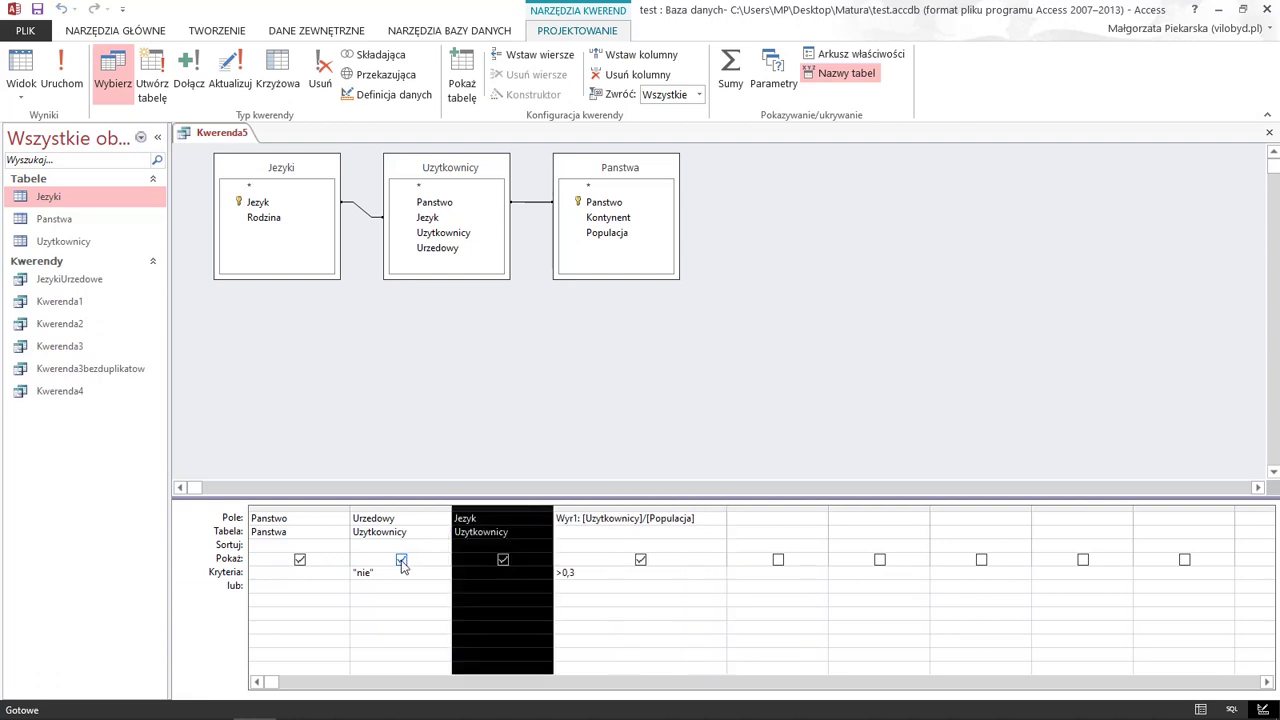
click(288, 544)
click(452, 531)
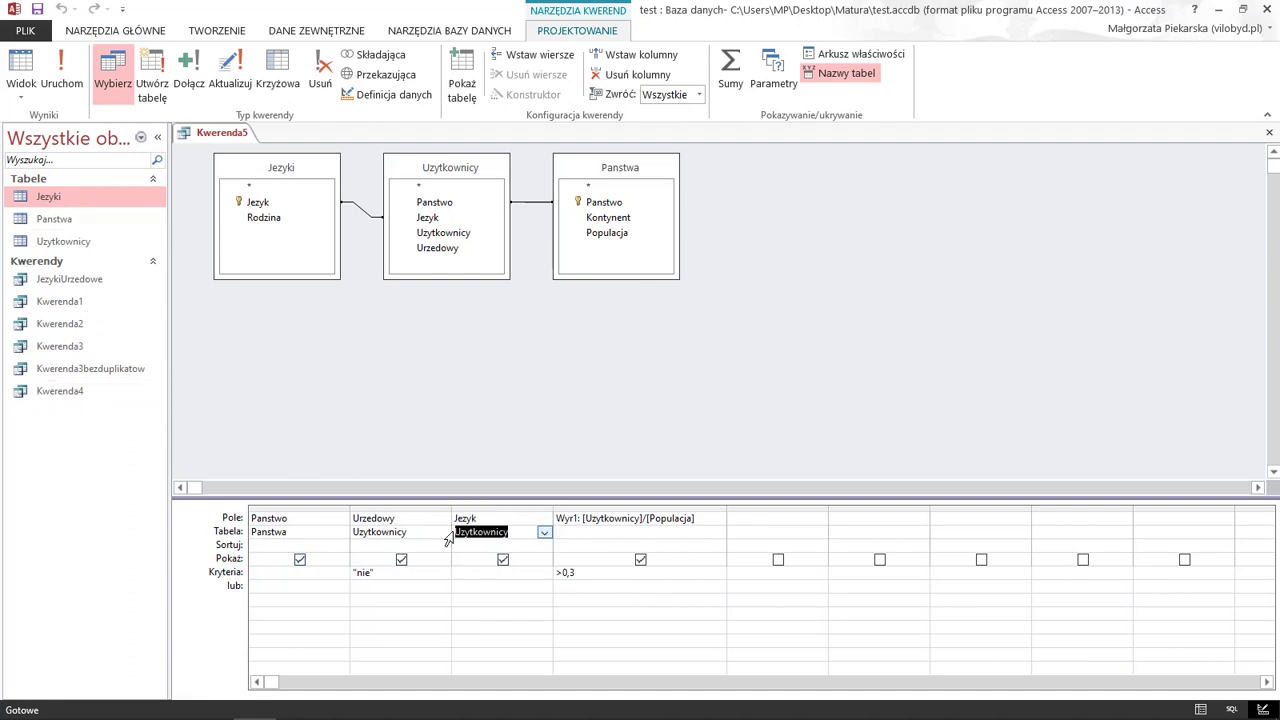
click(400, 532)
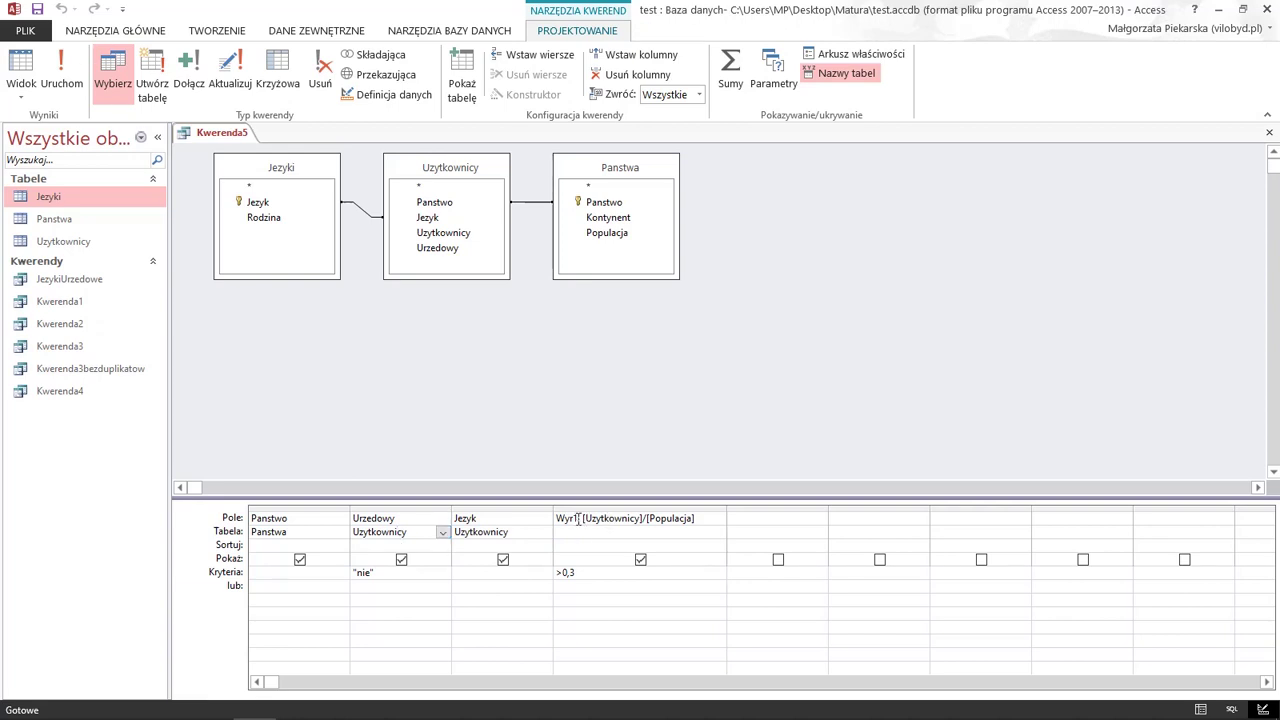
Rename the calculated field Odsetek, run the query, and widen the Odsetek column to fit its values
drag(578, 518, 537, 515)
text(Odsetek)
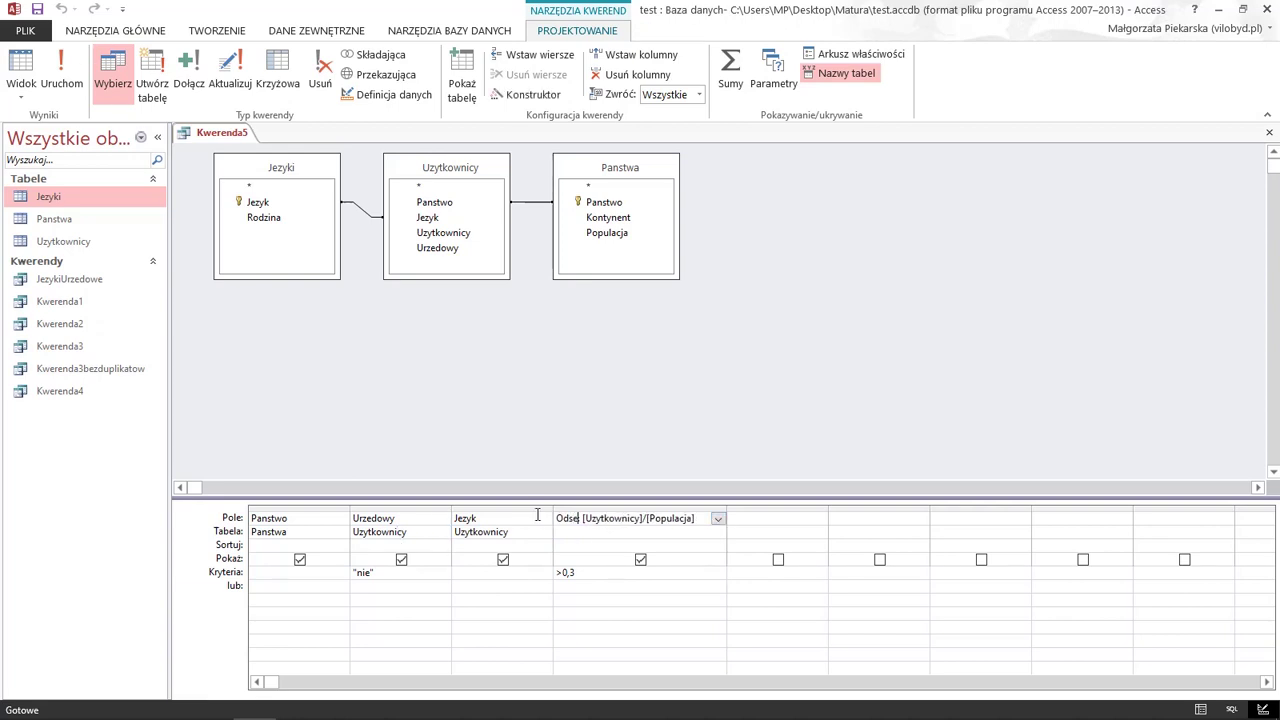
text(:)
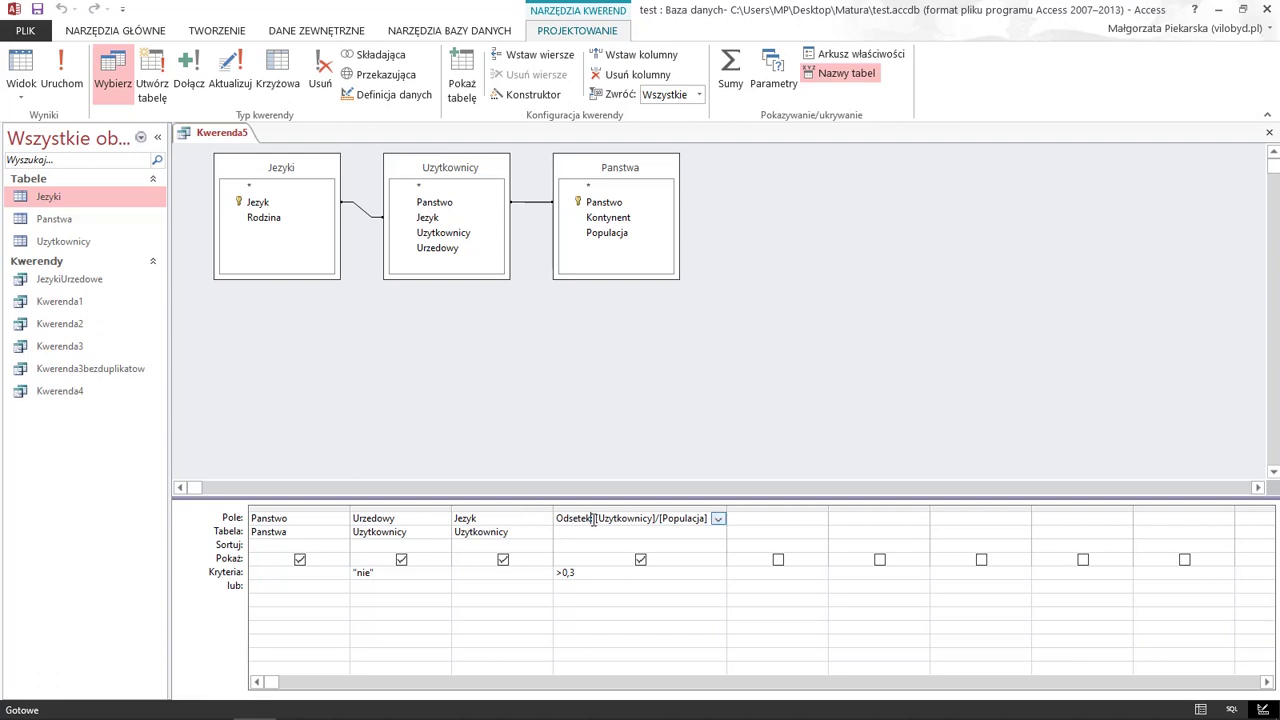
click(70, 65)
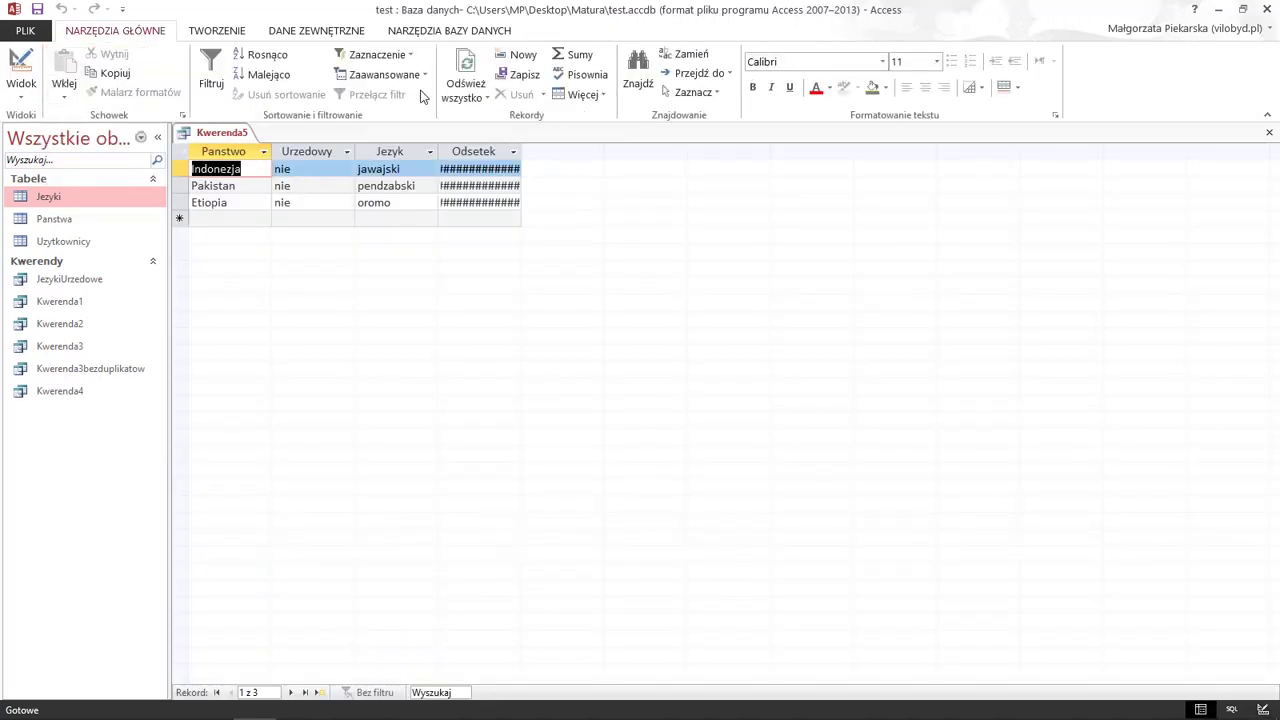
double_click(520, 151)
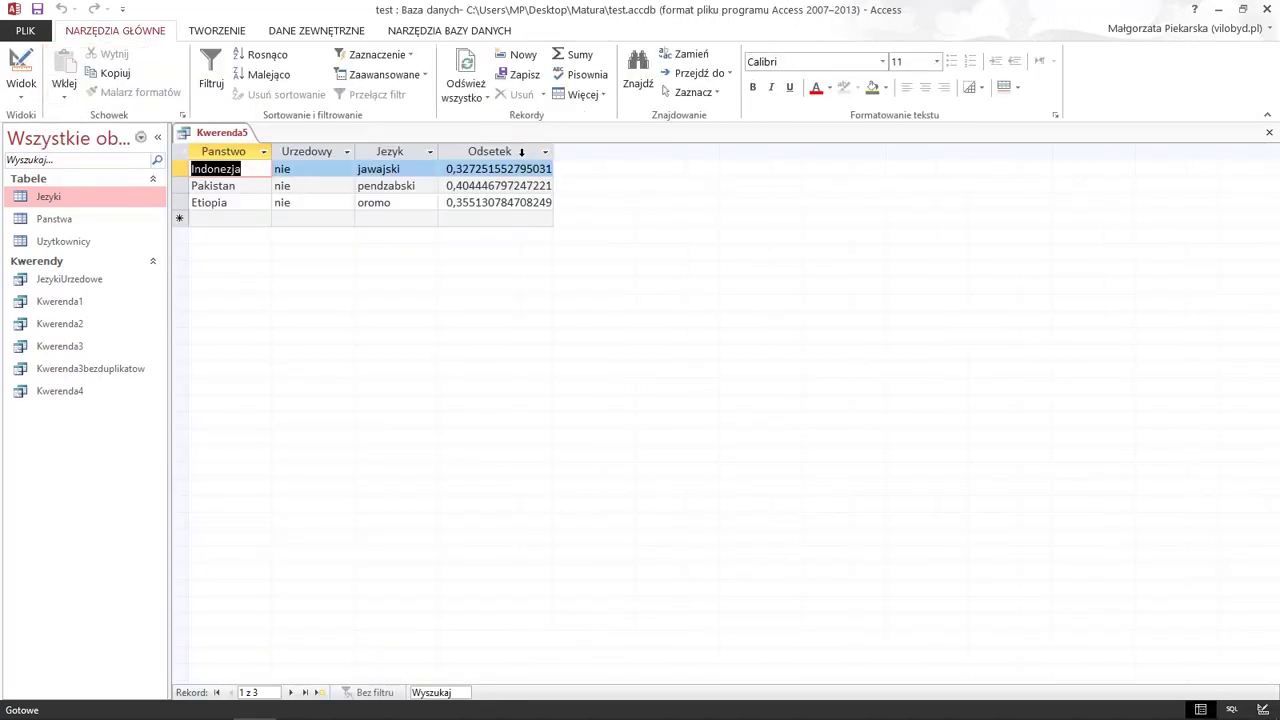
Change the Odsetek criterion to >=0,3 in the query design and rerun the query
click(20, 62)
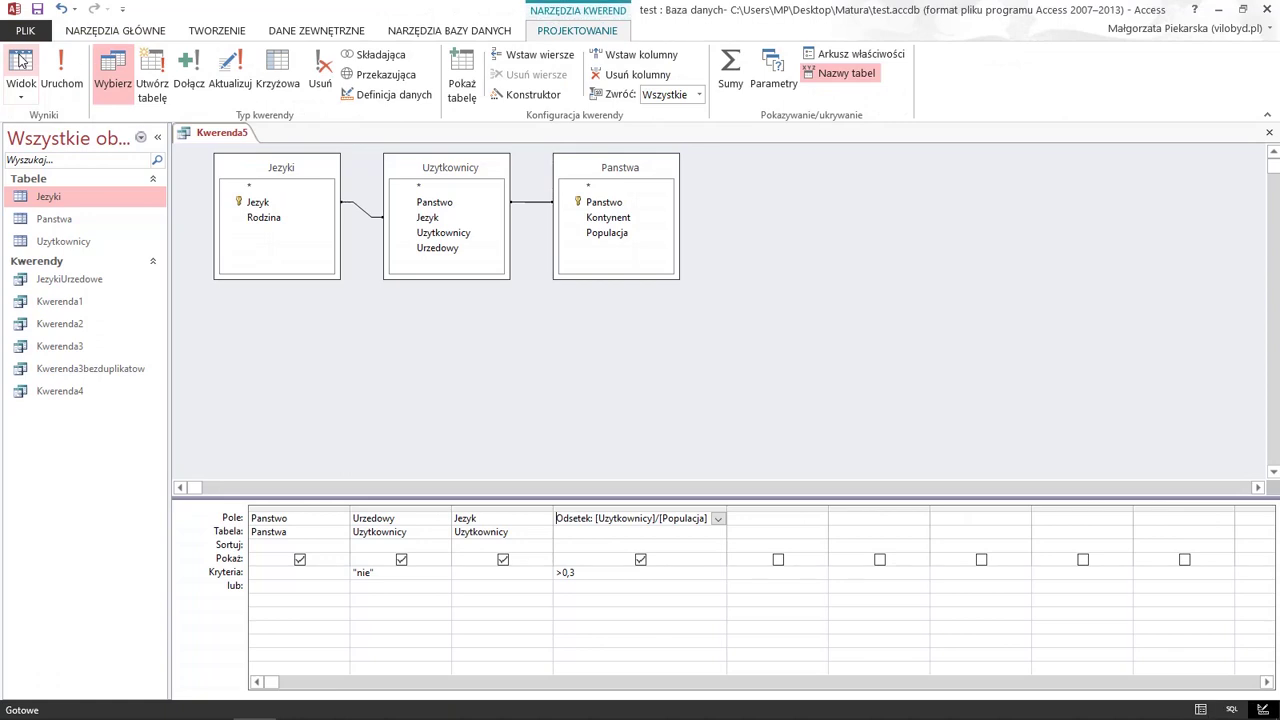
click(563, 572)
text(=)
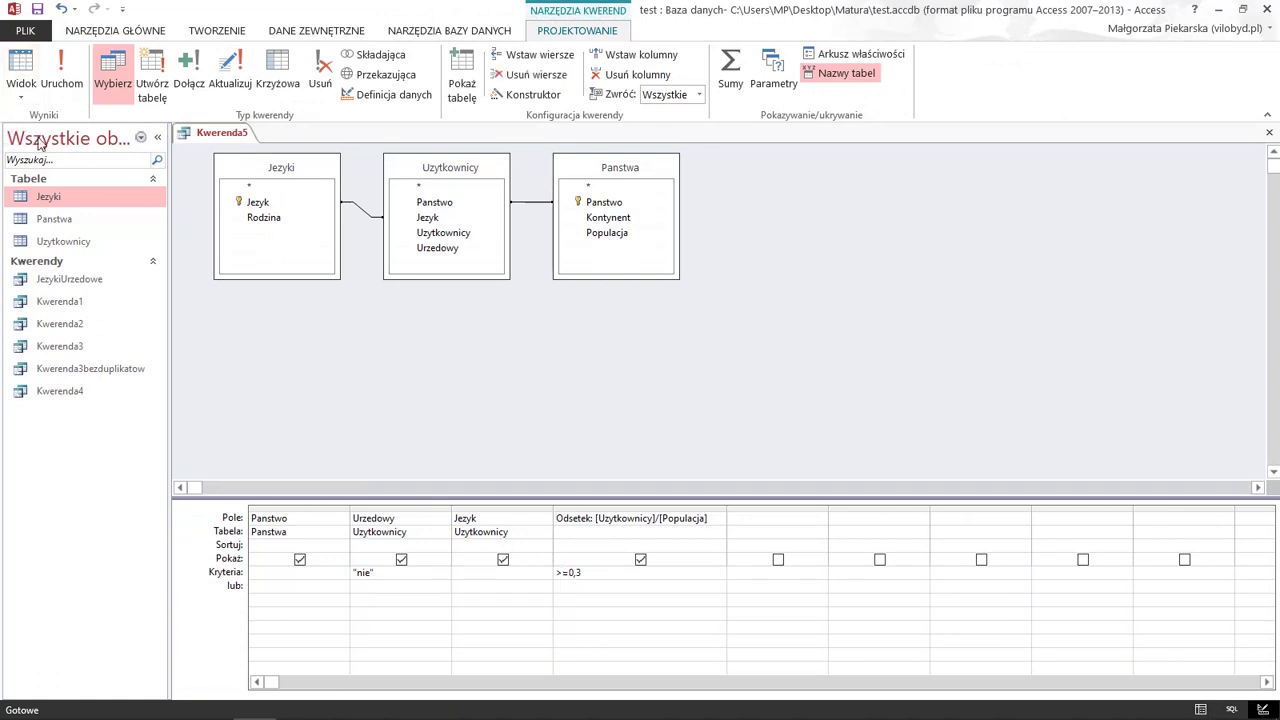
click(62, 72)
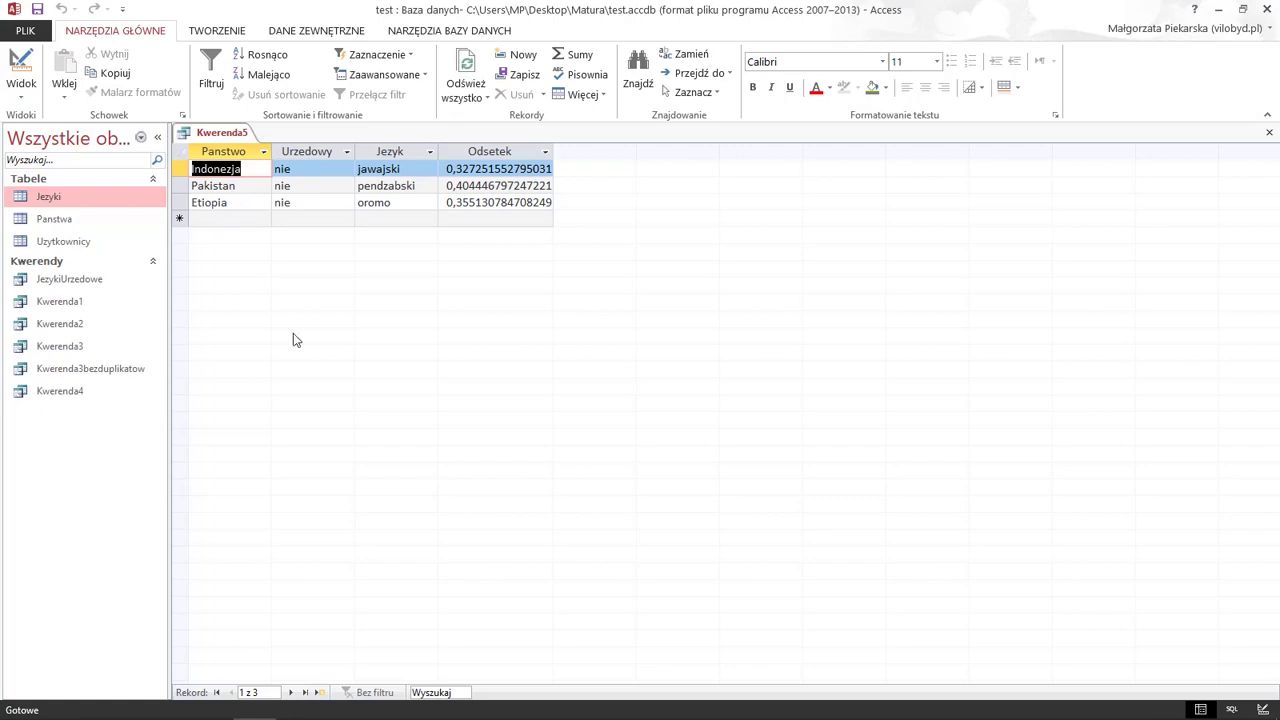
Recheck the requirements of task 5.5 in the PDF, and in Access save the query as Kwerenda5
click(277, 710)
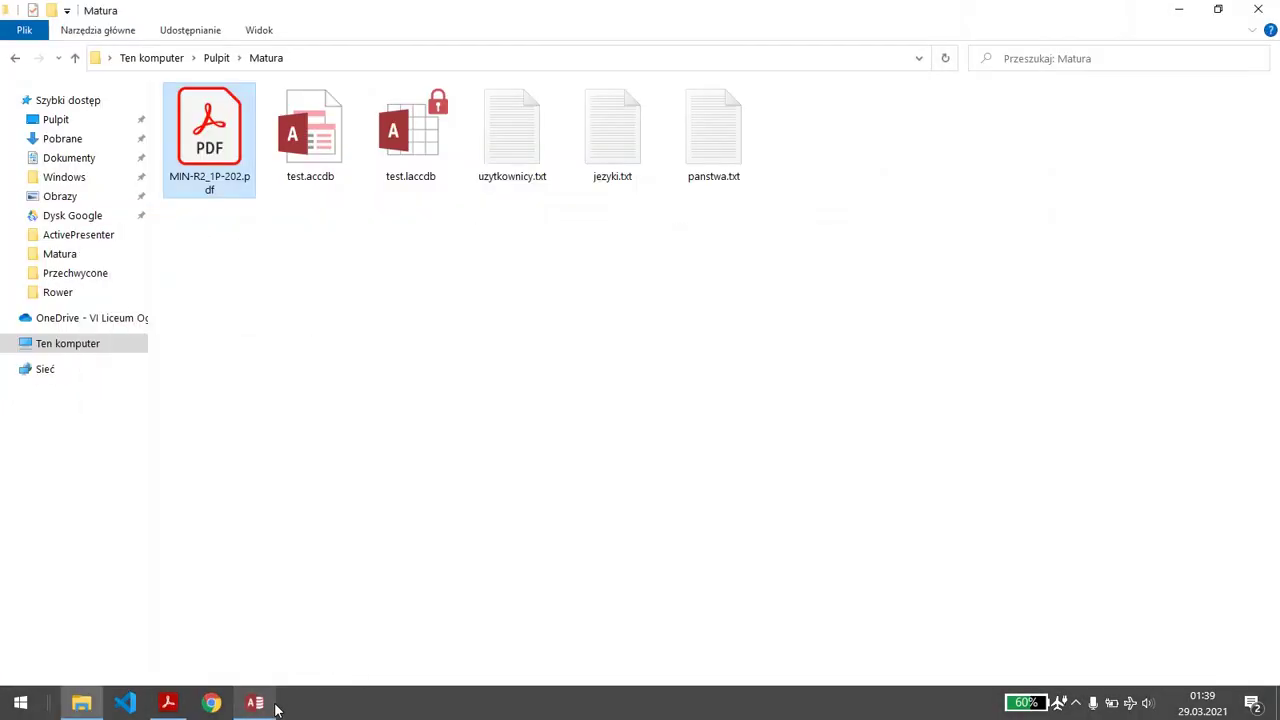
click(274, 705)
click(168, 705)
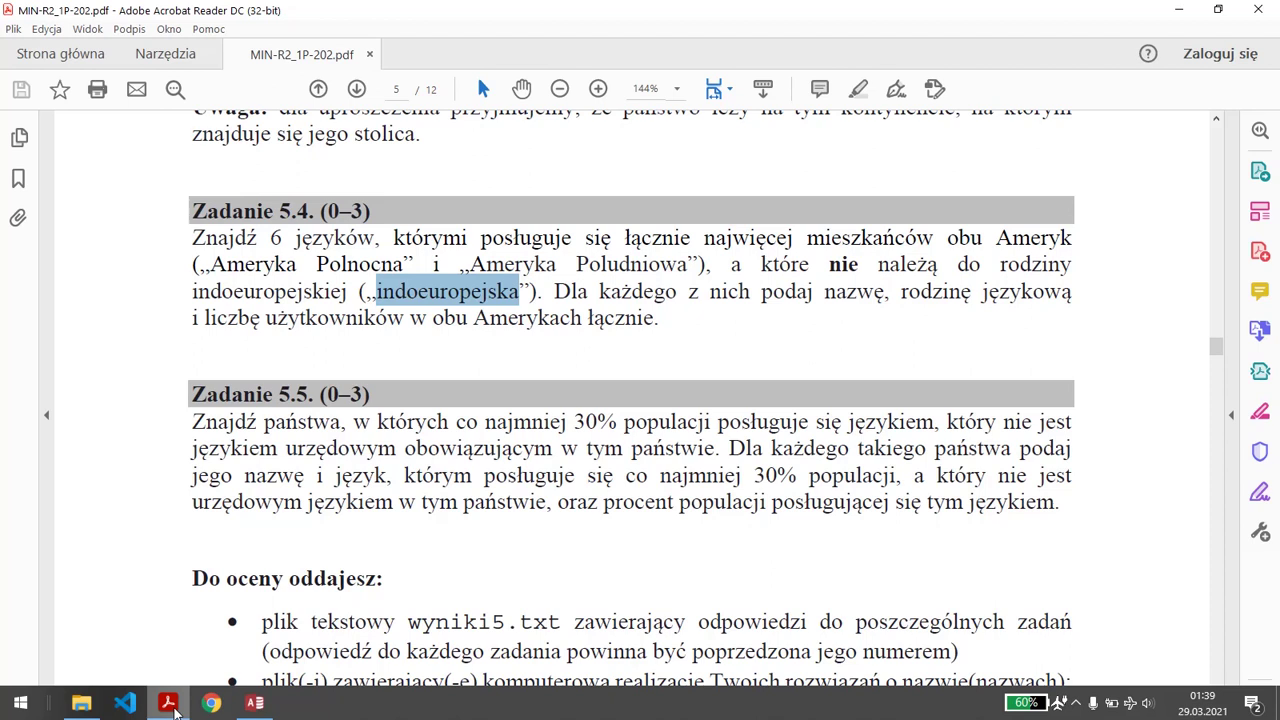
click(172, 708)
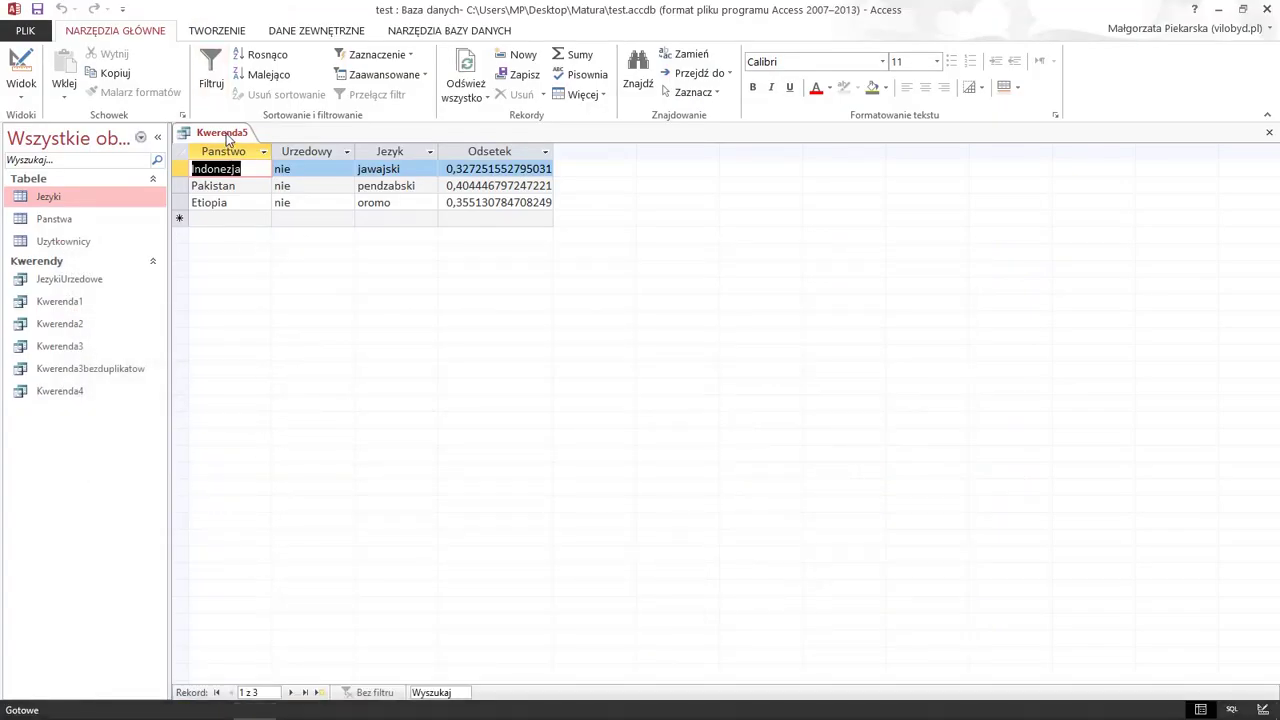
right_click(226, 138)
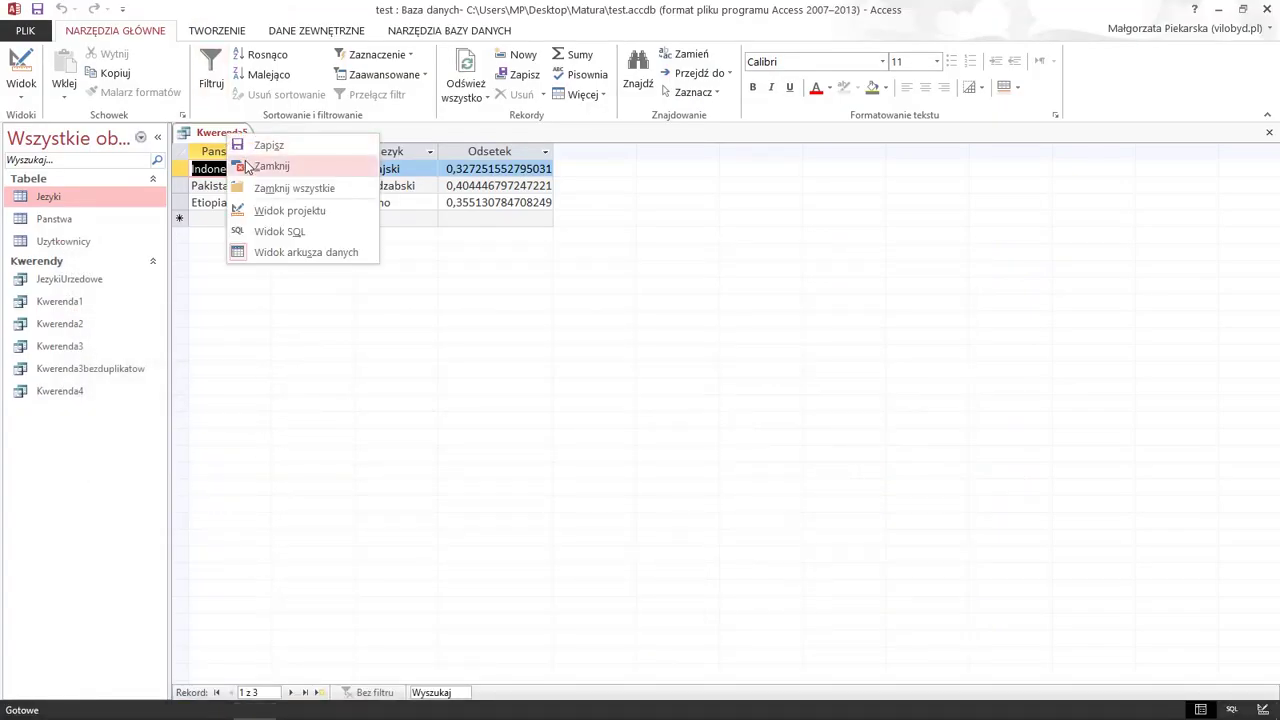
click(262, 146)
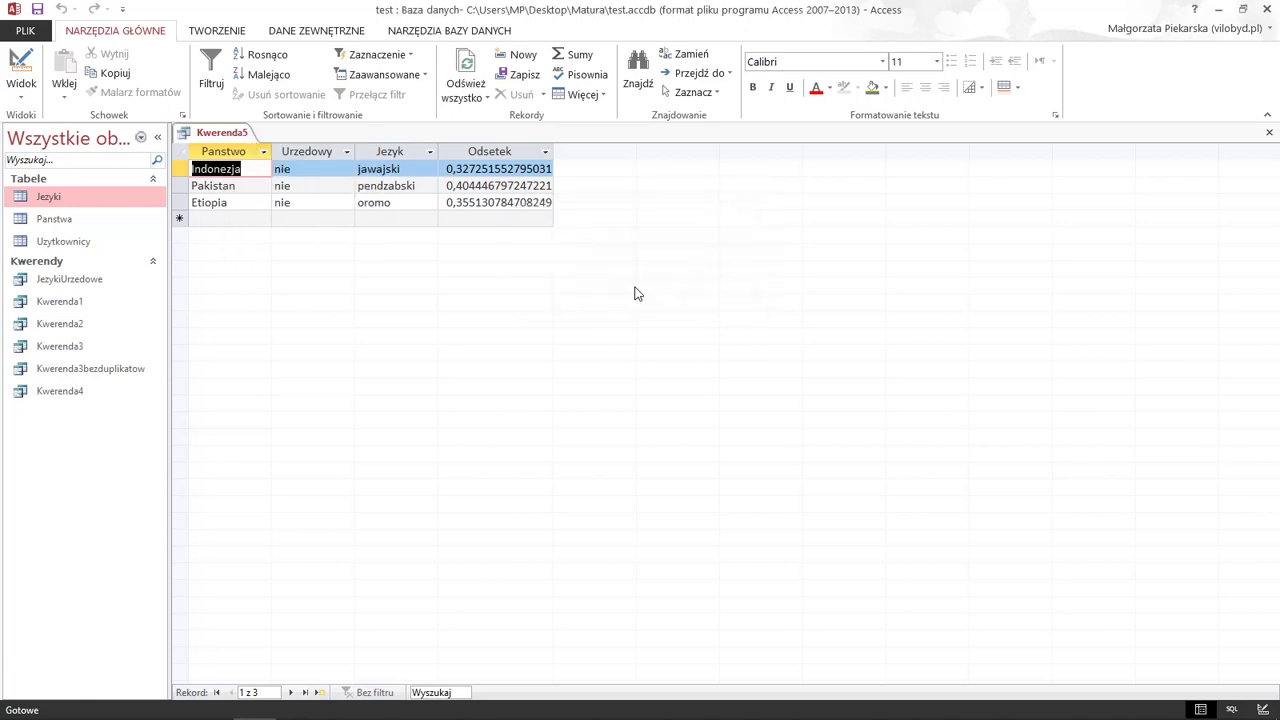
click(643, 290)
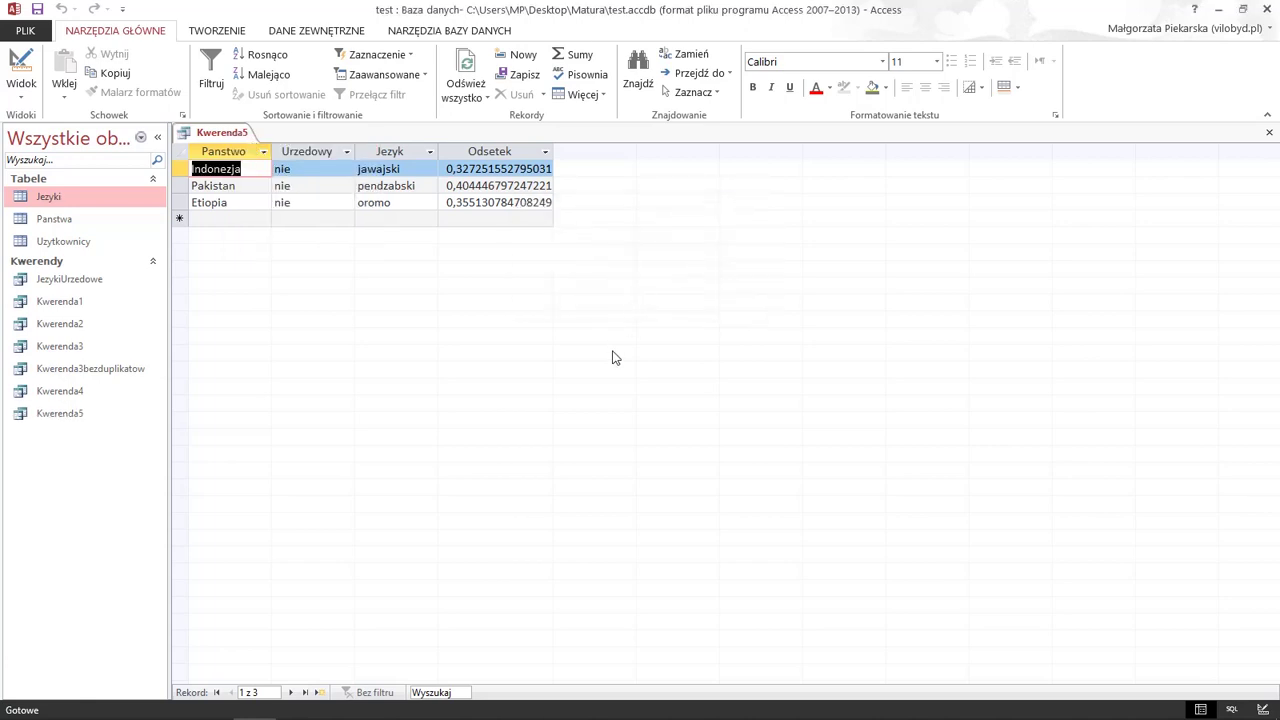